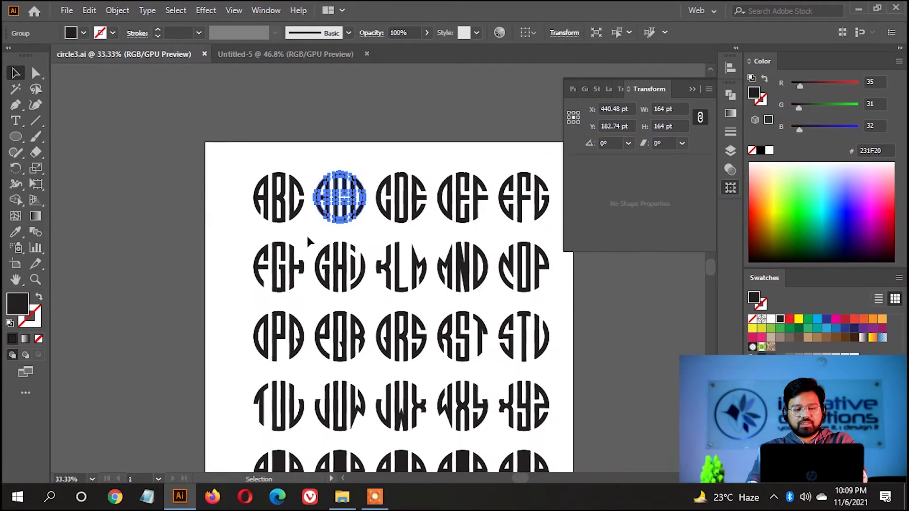
Step: Zoom and pan over the circle3.ai monogram grid, then switch to the blank Untitled-5 document
{"action": "key", "text": "ctrl+equal"}
{"action": "key", "text": "ctrl+shift+a"}
{"action": "key", "text": "shift+F8"}
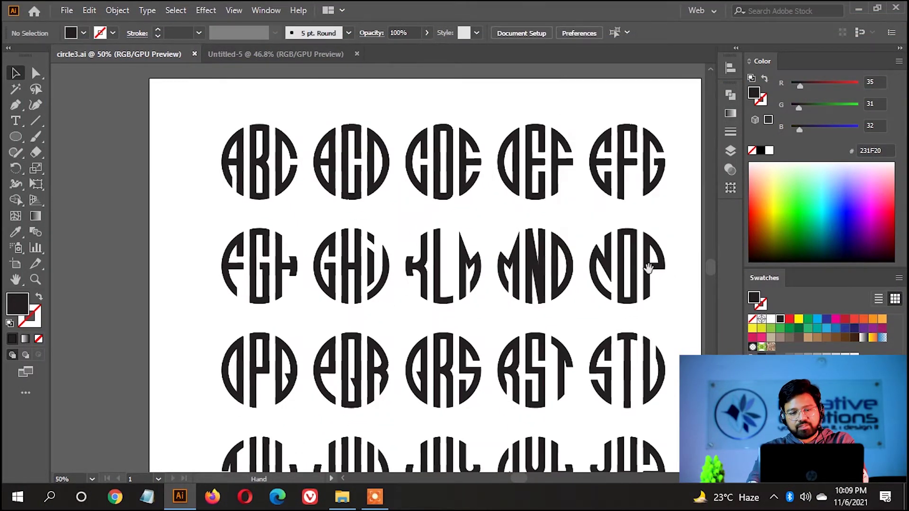
{"action": "left_click_drag", "start_coordinate": [649, 269], "coordinate": [617, 238]}
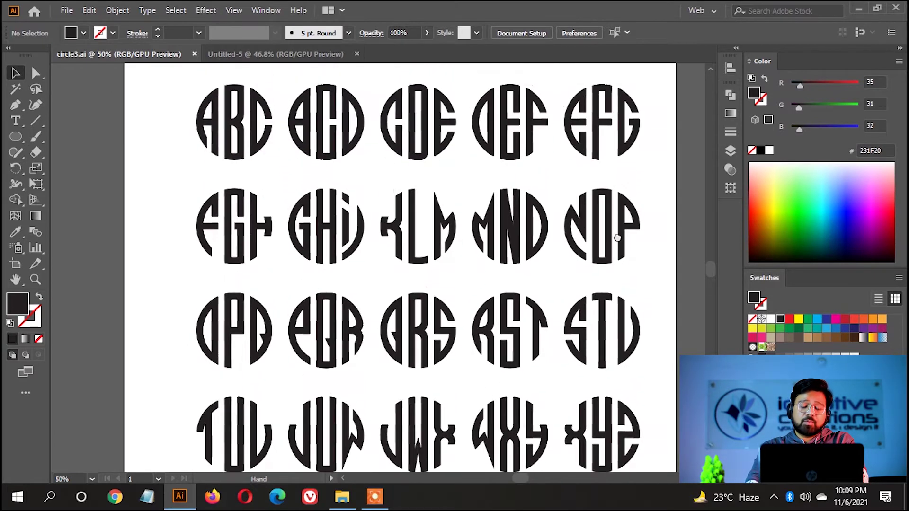
{"action": "scroll", "coordinate": [592, 243], "scroll_direction": "up", "scroll_amount": 1}
{"action": "key", "text": "ctrl+equal"}
{"action": "key", "text": "ctrl+equal"}
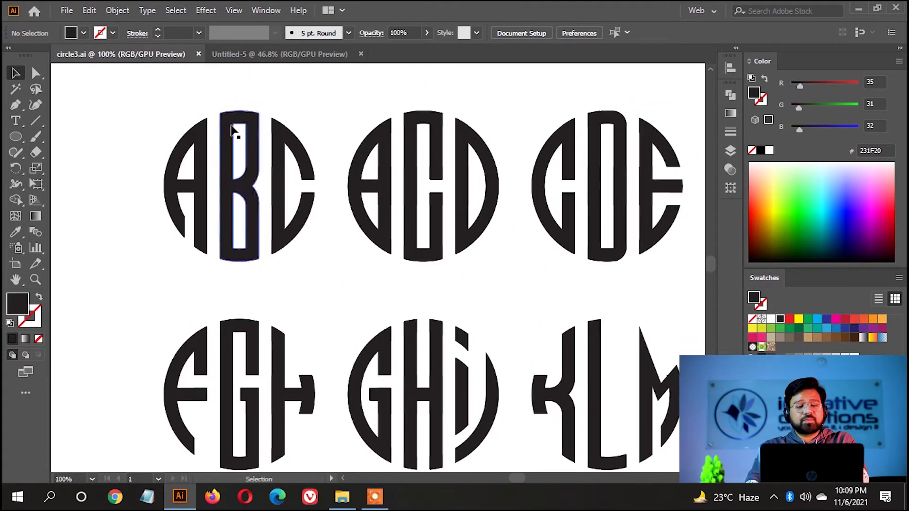
{"action": "scroll", "coordinate": [239, 138], "scroll_direction": "up", "scroll_amount": 2}
{"action": "left_click", "coordinate": [258, 57]}
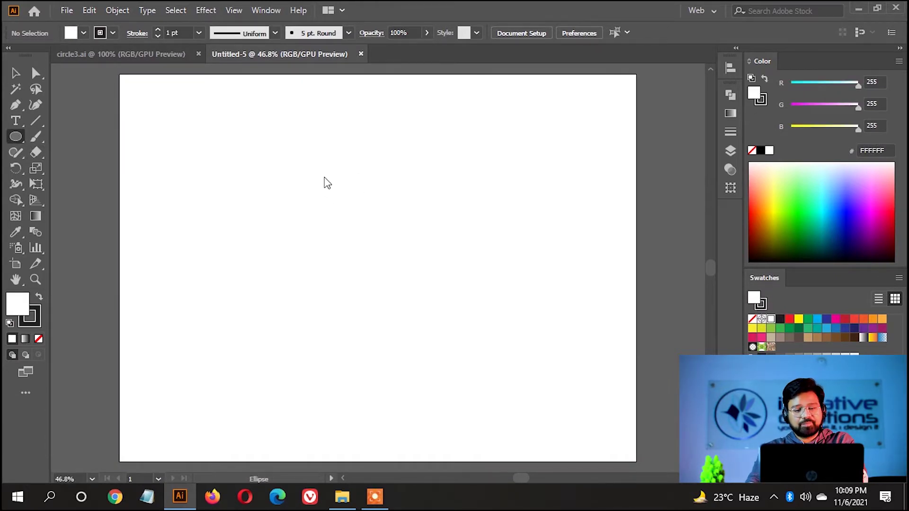
Step: Create a 150 × 150 pt circle and centre it in the view
{"action": "left_click", "coordinate": [324, 179]}
{"action": "key", "text": "Tab"}
{"action": "key", "text": "Tab"}
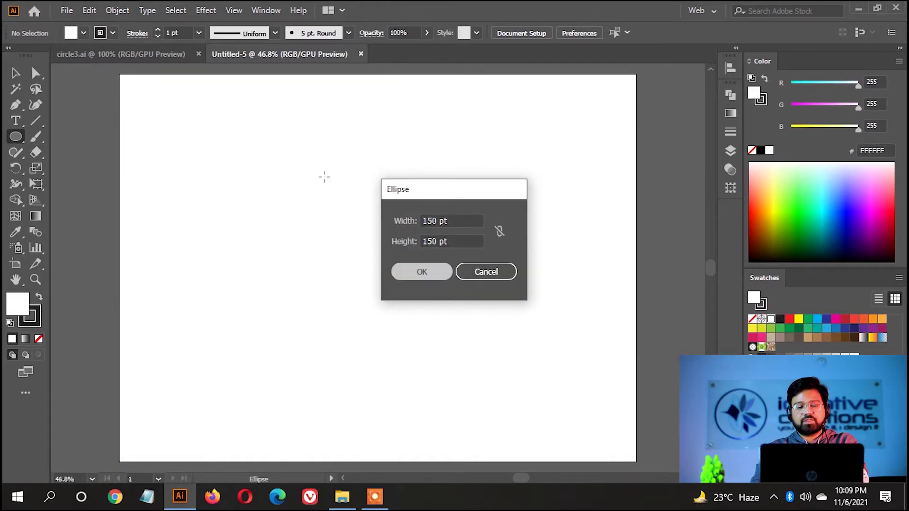
{"action": "key", "text": "Return"}
{"action": "key", "text": "ctrl+plus"}
{"action": "key", "text": "ctrl+plus"}
{"action": "key", "text": "ctrl+plus"}
{"action": "key", "text": "ctrl+plus"}
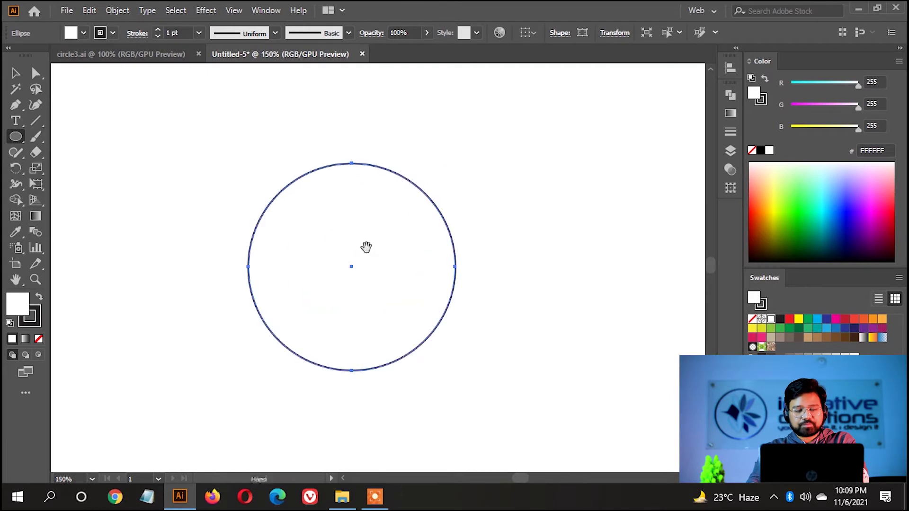
{"action": "left_click_drag", "start_coordinate": [364, 247], "coordinate": [369, 227]}
Step: Check the ABC monogram in circle3.ai for reference, then return to the circle document
{"action": "left_click", "coordinate": [37, 122]}
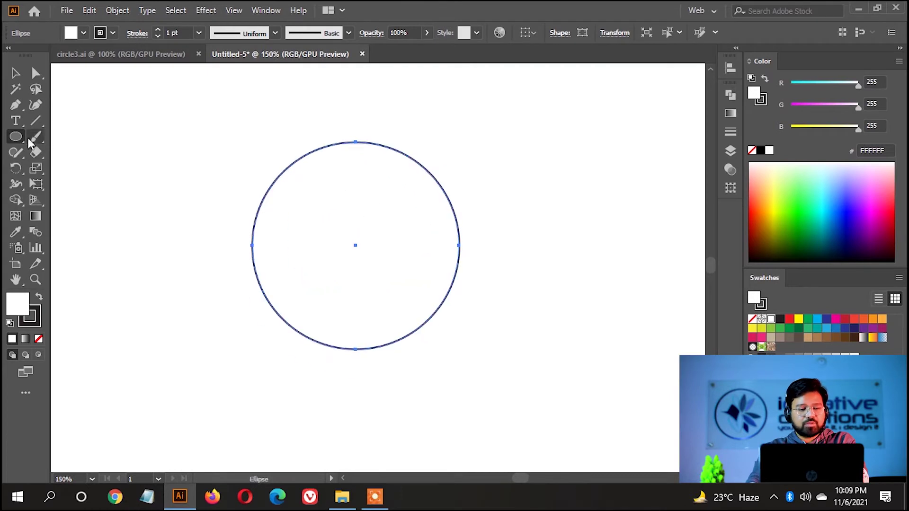
{"action": "left_click", "coordinate": [109, 54]}
{"action": "key", "text": "ctrl+plus"}
{"action": "key", "text": "ctrl+plus"}
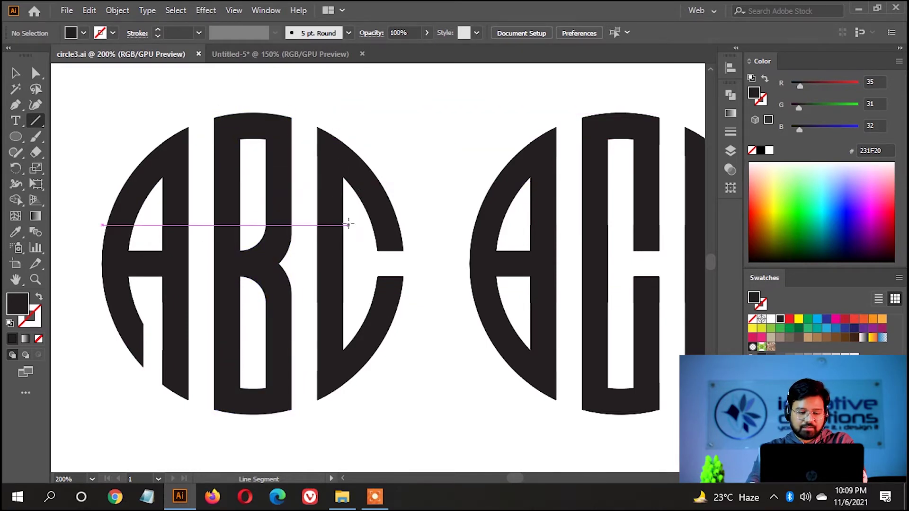
{"action": "left_click", "coordinate": [305, 54]}
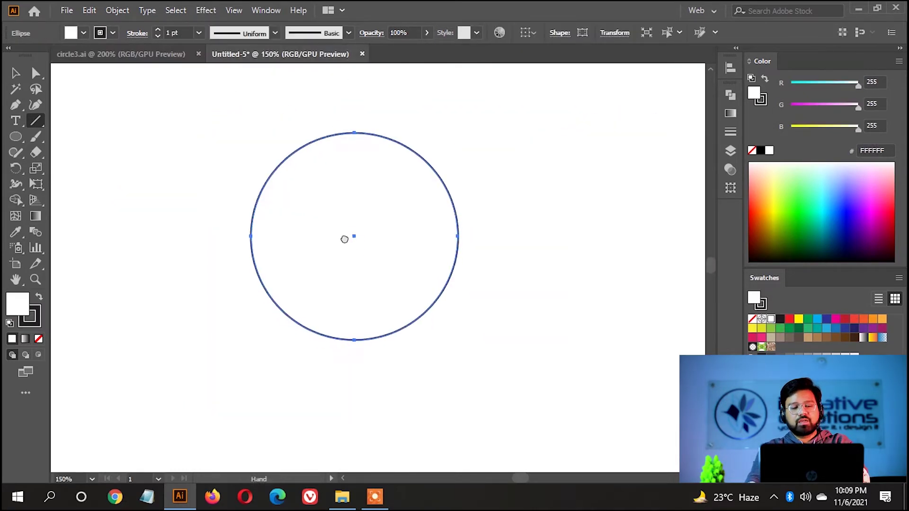
Step: Draw a vertical line through the circle's centre, extending past its top and bottom
{"action": "left_click_drag", "start_coordinate": [355, 114], "coordinate": [353, 368]}
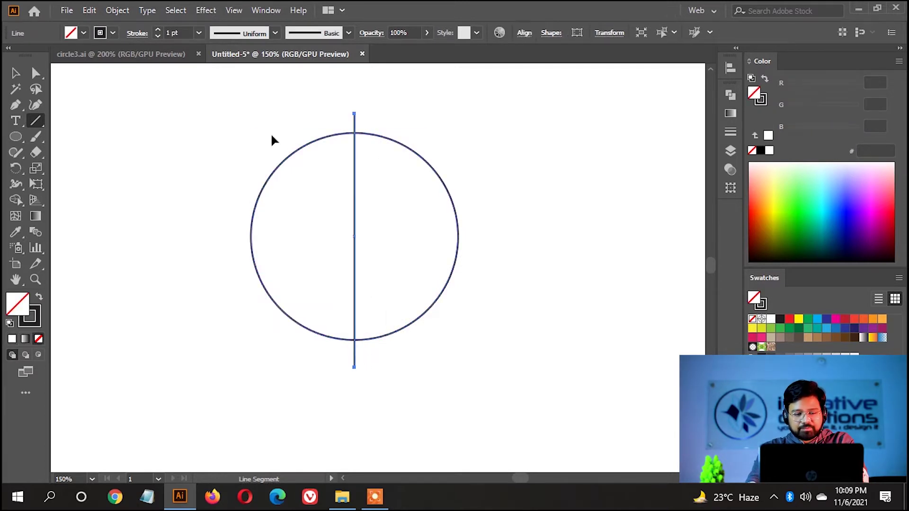
{"action": "key", "text": "v"}
{"action": "left_click_drag", "start_coordinate": [272, 109], "coordinate": [369, 204]}
{"action": "key", "text": "ctrl+shift+a"}
{"action": "left_click", "coordinate": [404, 229]}
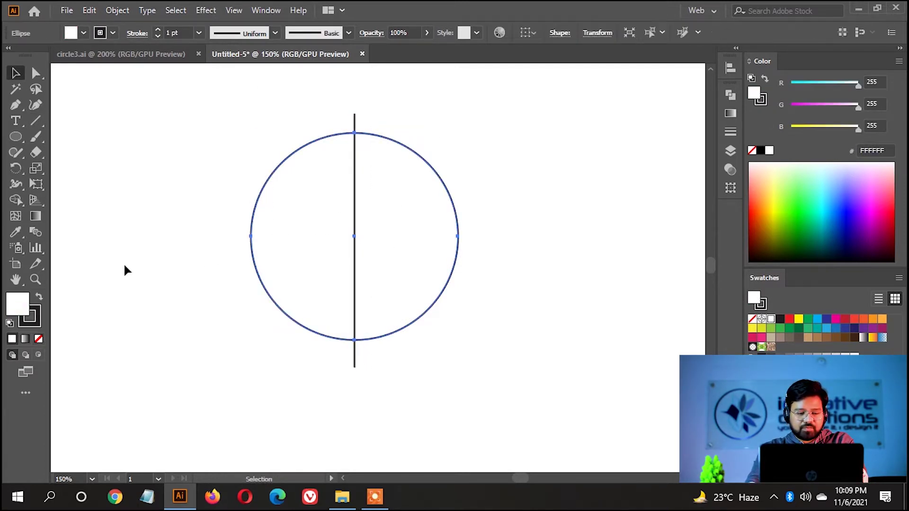
Step: Set fill to None, give both strokes 14 pt weight, and expand them into filled shapes
{"action": "left_click", "coordinate": [39, 338]}
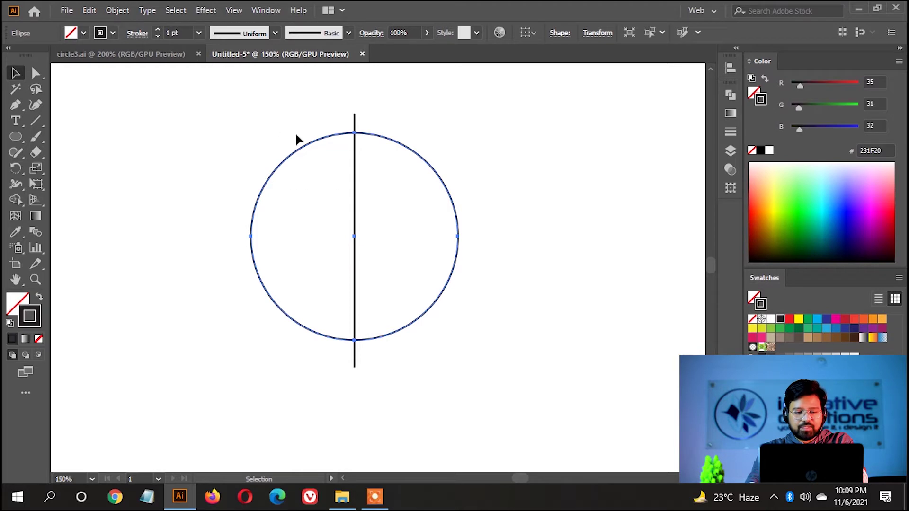
{"action": "key", "text": "ctrl+a"}
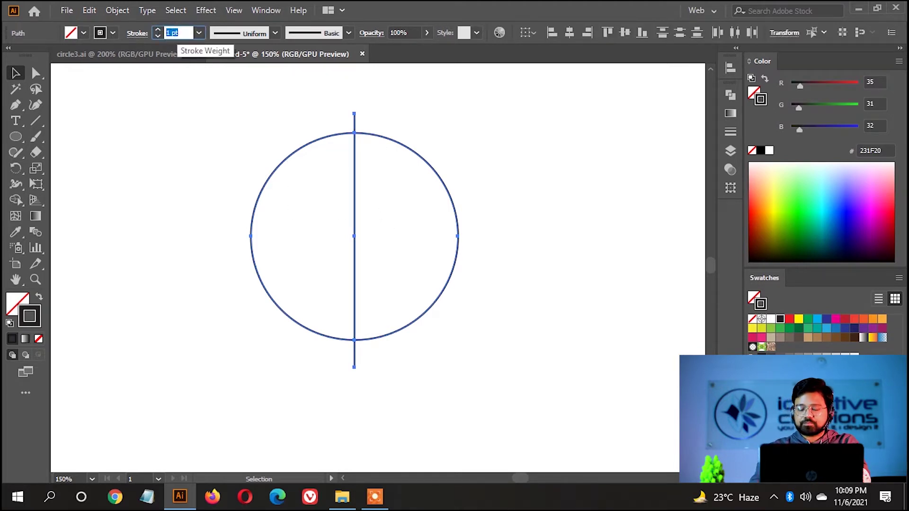
{"action": "type", "text": "14"}
{"action": "key", "text": "Return"}
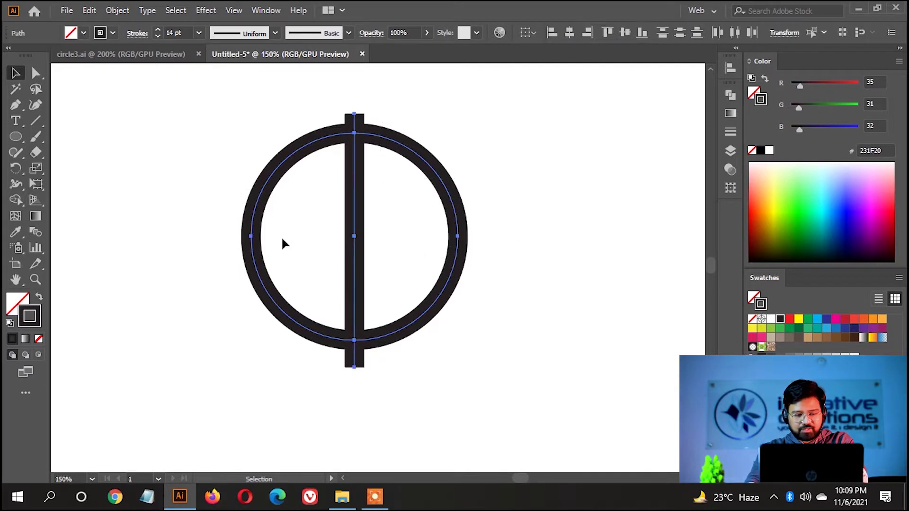
{"action": "left_click", "coordinate": [117, 10]}
{"action": "left_click", "coordinate": [160, 165]}
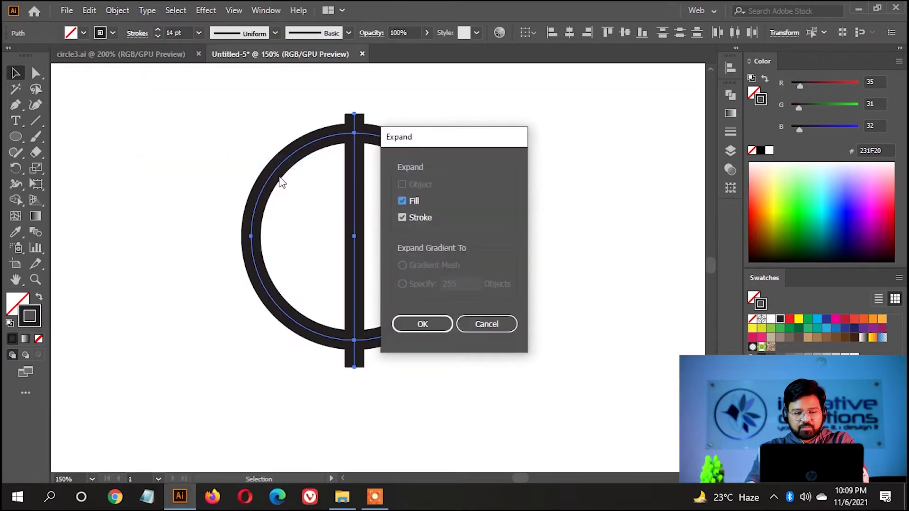
{"action": "left_click", "coordinate": [403, 325]}
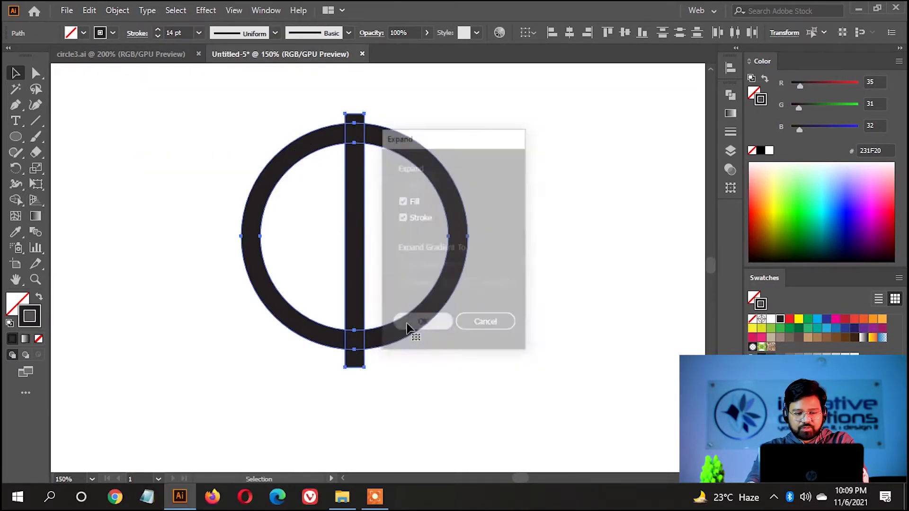
Step: Centre the bar on the ring and Alt-drag a copy one bar-width to the right
{"action": "left_click", "coordinate": [533, 38]}
{"action": "left_click", "coordinate": [625, 37]}
{"action": "left_click", "coordinate": [405, 215]}
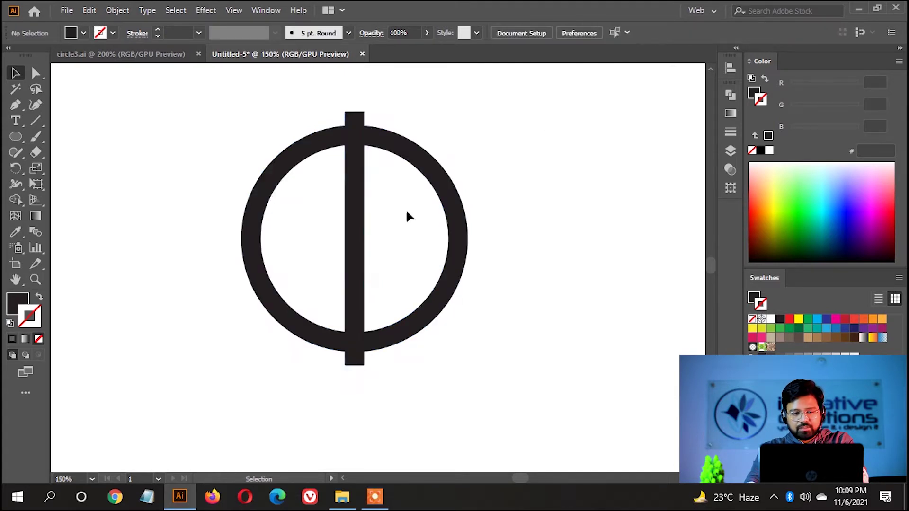
{"action": "scroll", "coordinate": [353, 235], "scroll_direction": "up", "scroll_amount": 1}
{"action": "left_click_drag", "start_coordinate": [357, 241], "coordinate": [377, 241]}
Step: Repeat the bar copy with Ctrl+D and centre all stripes horizontally and vertically on the ring
{"action": "key", "text": "ctrl+d"}
{"action": "key", "text": "ctrl+d"}
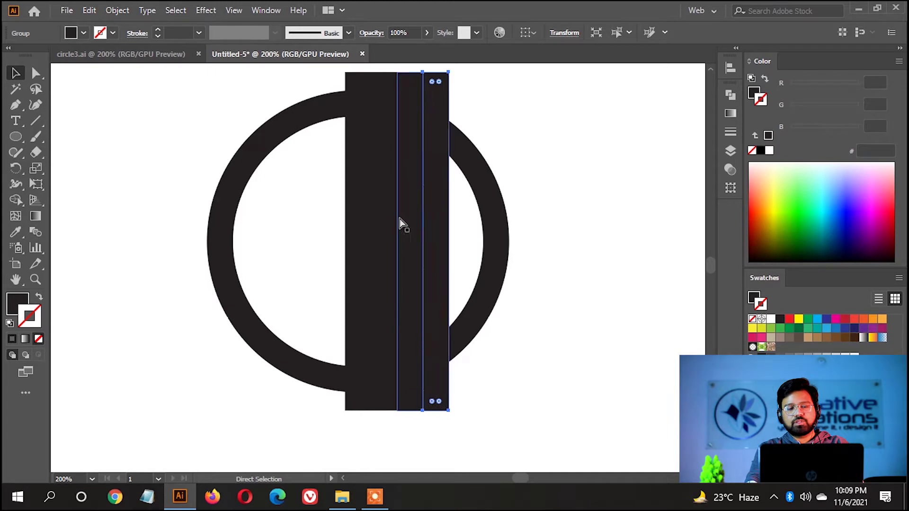
{"action": "key", "text": "ctrl+d"}
{"action": "key", "text": "ctrl+d"}
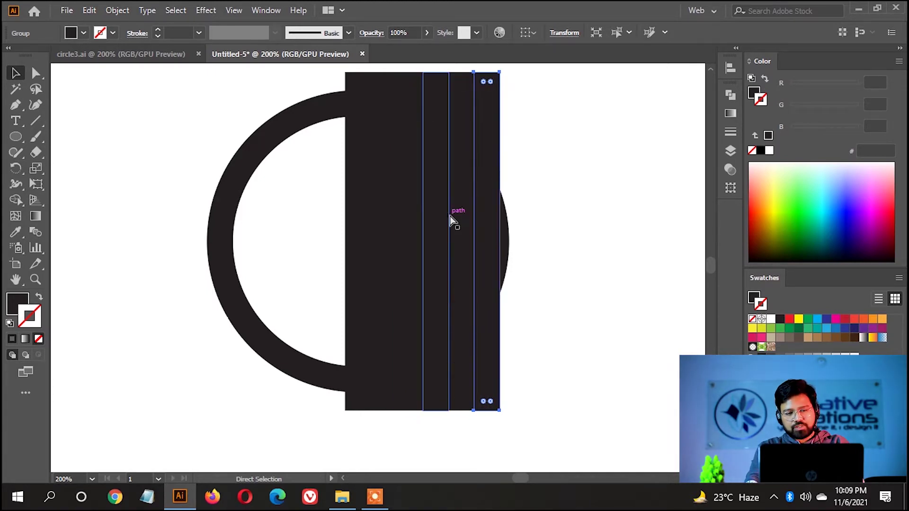
{"action": "key", "text": "ctrl+d"}
{"action": "scroll", "coordinate": [379, 161], "scroll_direction": "up", "scroll_amount": 1}
{"action": "key", "text": "a"}
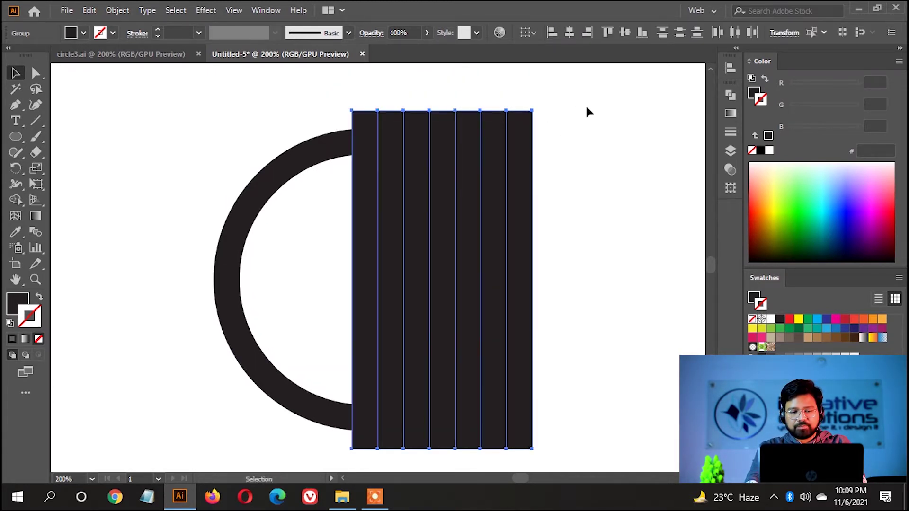
{"action": "key", "text": "v"}
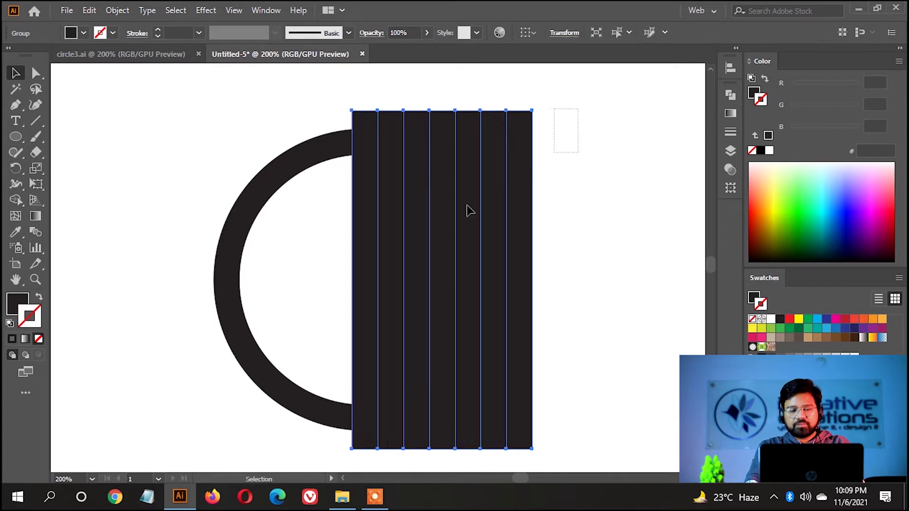
{"action": "key", "text": "ctrl+a"}
{"action": "left_click", "coordinate": [568, 32]}
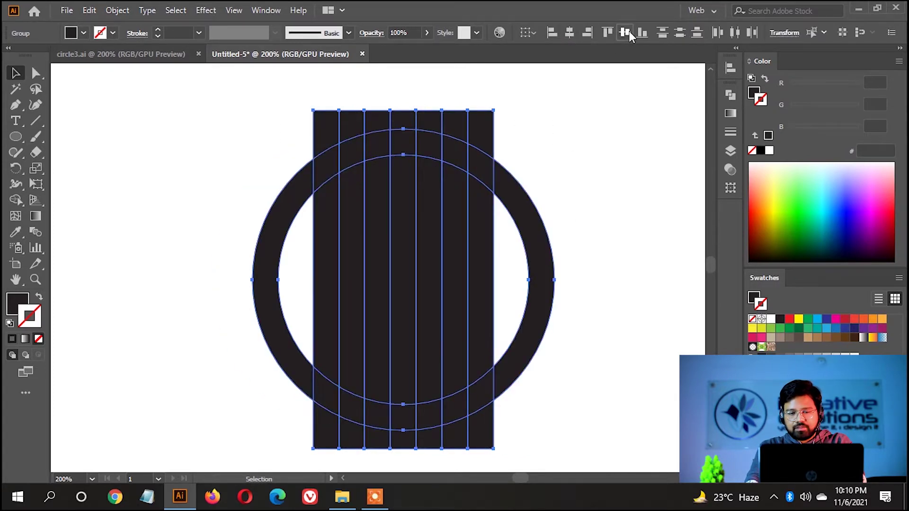
{"action": "left_click", "coordinate": [625, 32]}
{"action": "left_click", "coordinate": [551, 135]}
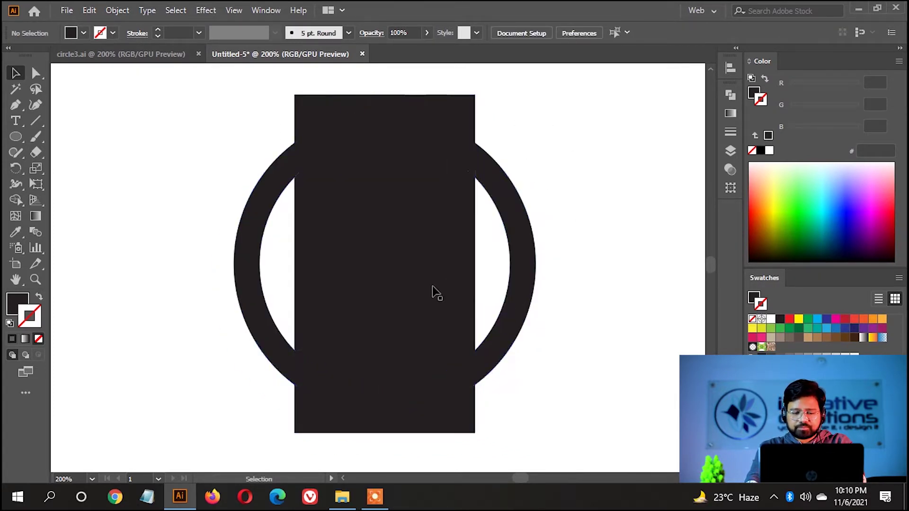
Step: Enter the stripe group and select the three middle stripes
{"action": "double_click", "coordinate": [358, 128]}
{"action": "left_click", "coordinate": [358, 128]}
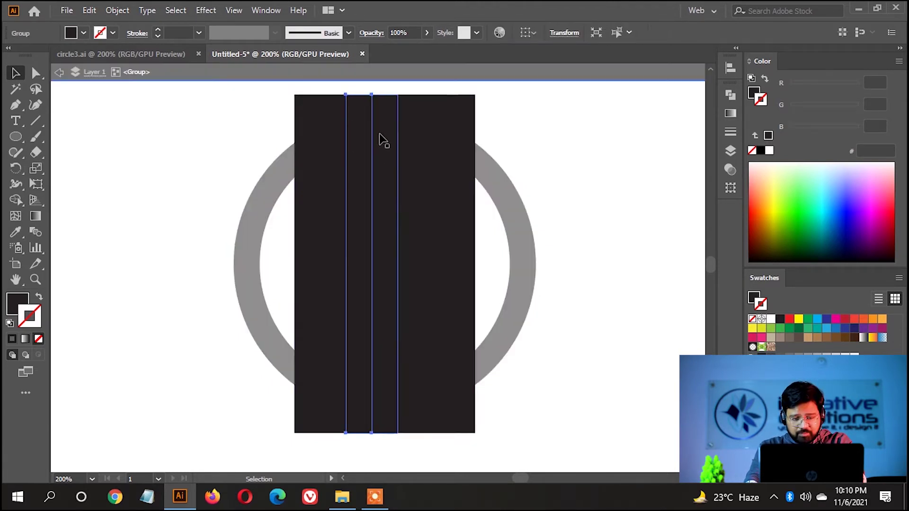
{"action": "left_click", "coordinate": [389, 129], "text": "shift"}
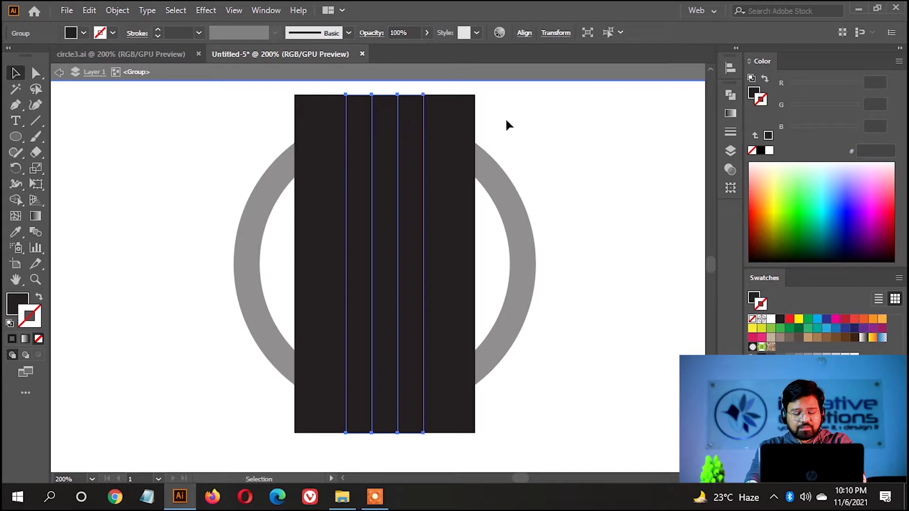
{"action": "double_click", "coordinate": [524, 133]}
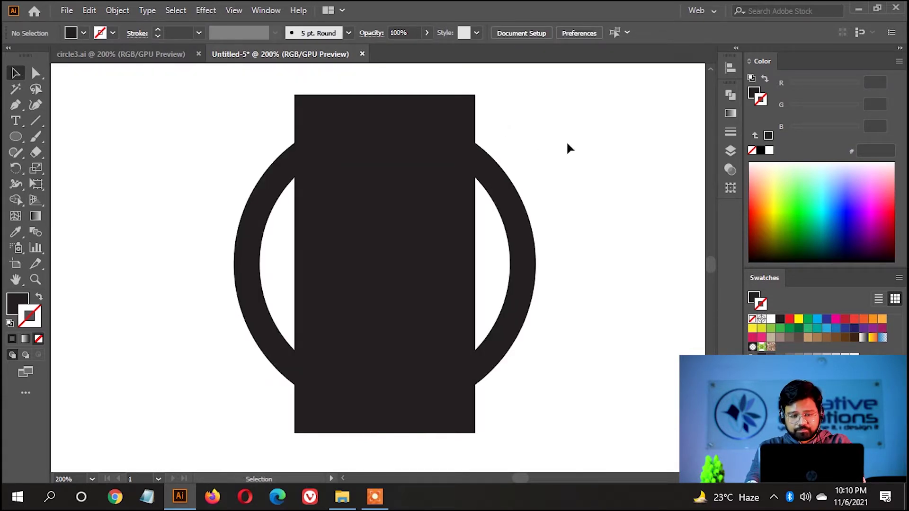
{"action": "key", "text": "ctrl+z"}
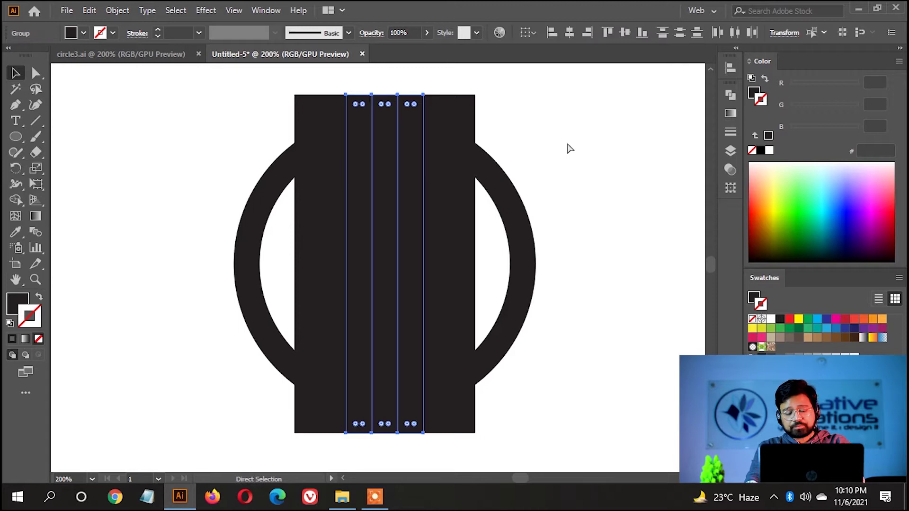
Step: Rotate the three middle stripes 90° into a horizontal band, then select everything
{"action": "key", "text": "e"}
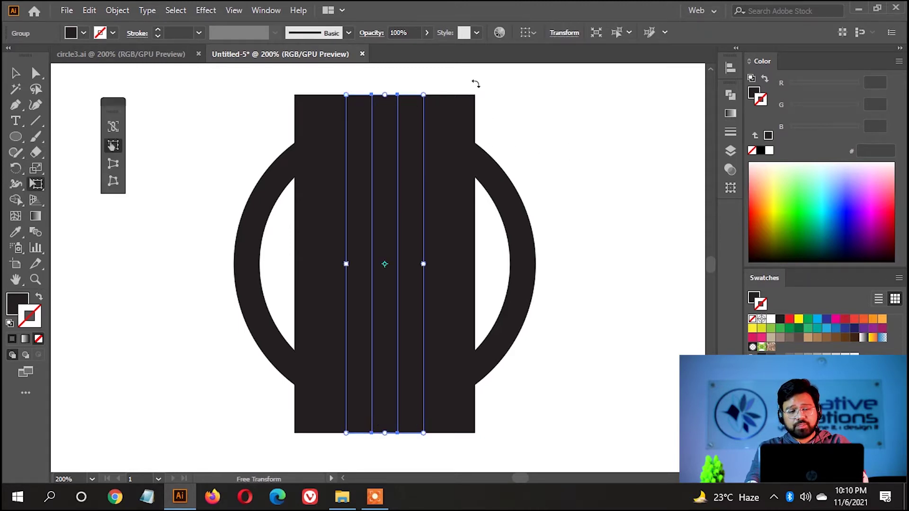
{"action": "mouse_move", "coordinate": [473, 83]}
{"action": "left_mouse_down"}
{"action": "mouse_move", "coordinate": [559, 295]}
{"action": "mouse_move", "coordinate": [421, 85]}
{"action": "left_mouse_up"}
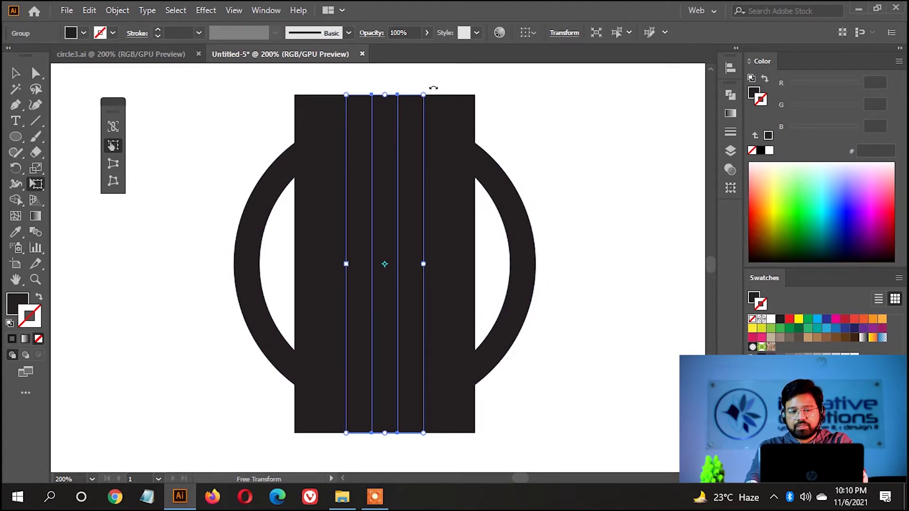
{"action": "left_click_drag", "start_coordinate": [422, 82], "coordinate": [556, 285]}
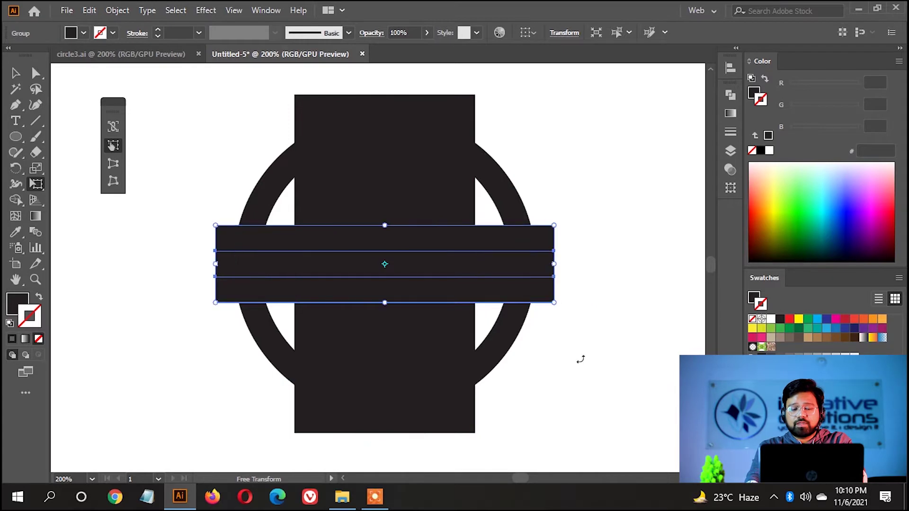
{"action": "key", "text": "v"}
{"action": "key", "text": "ctrl+a"}
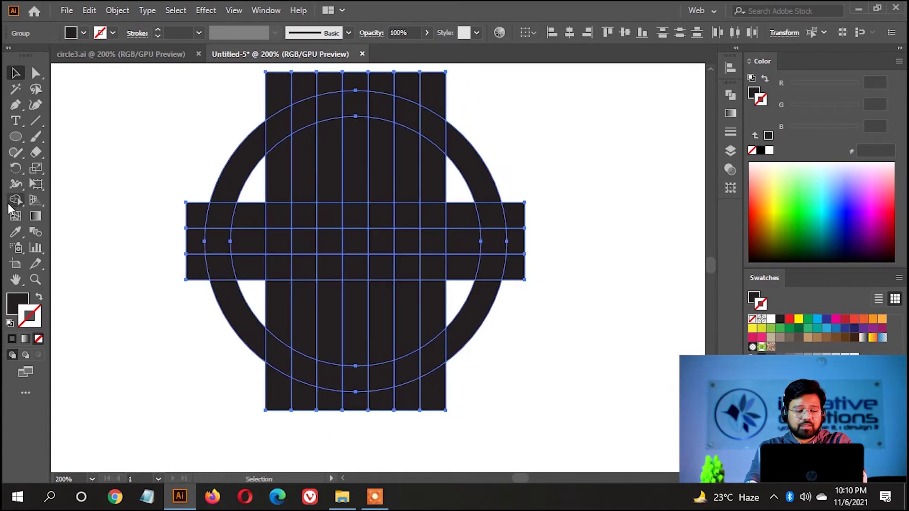
Step: Trim away all stripe ends sticking out beyond the circle with Shape Builder
{"action": "left_click", "coordinate": [11, 203]}
{"action": "left_click_drag", "start_coordinate": [265, 88], "coordinate": [468, 95]}
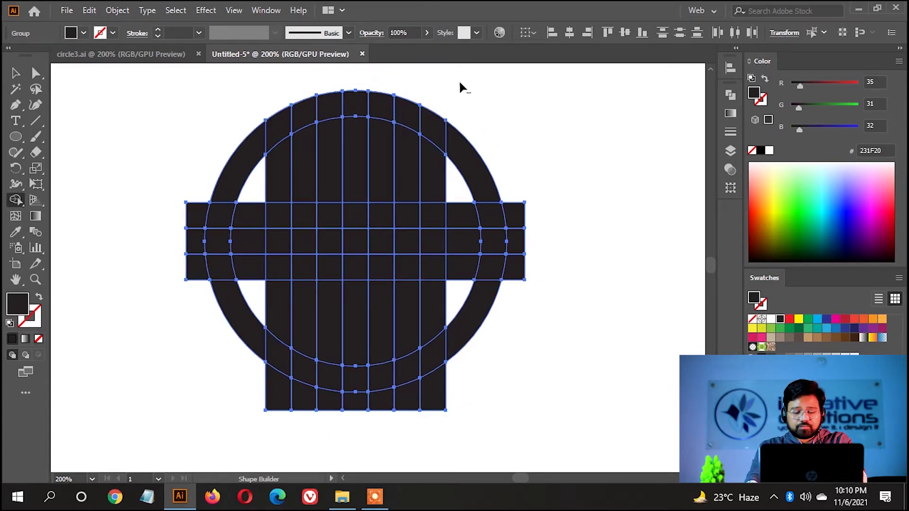
{"action": "left_click_drag", "start_coordinate": [571, 275], "coordinate": [566, 241]}
{"action": "left_click_drag", "start_coordinate": [447, 362], "coordinate": [250, 371]}
{"action": "left_click_drag", "start_coordinate": [203, 178], "coordinate": [213, 243]}
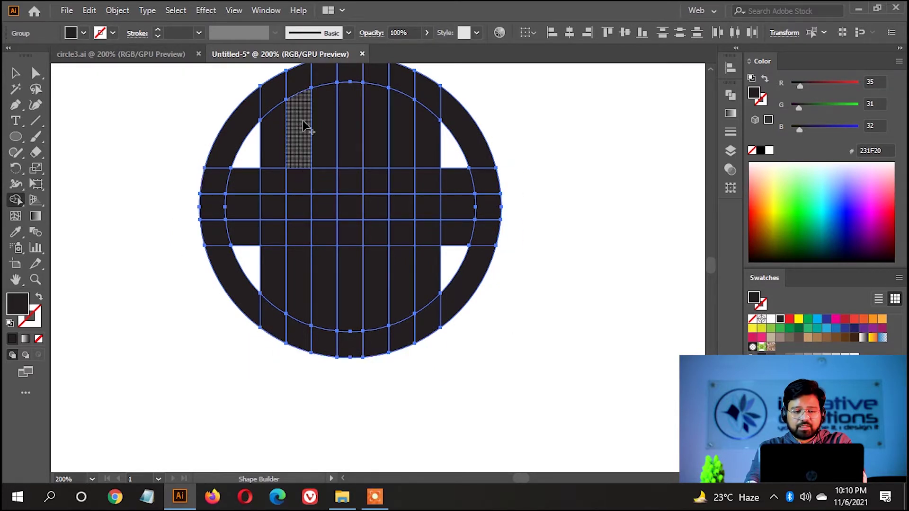
{"action": "left_click_drag", "start_coordinate": [304, 125], "coordinate": [305, 176]}
Step: Delete two stripe columns, leaving gaps that split the template into three letter columns
{"action": "left_click_drag", "start_coordinate": [304, 124], "coordinate": [305, 350]}
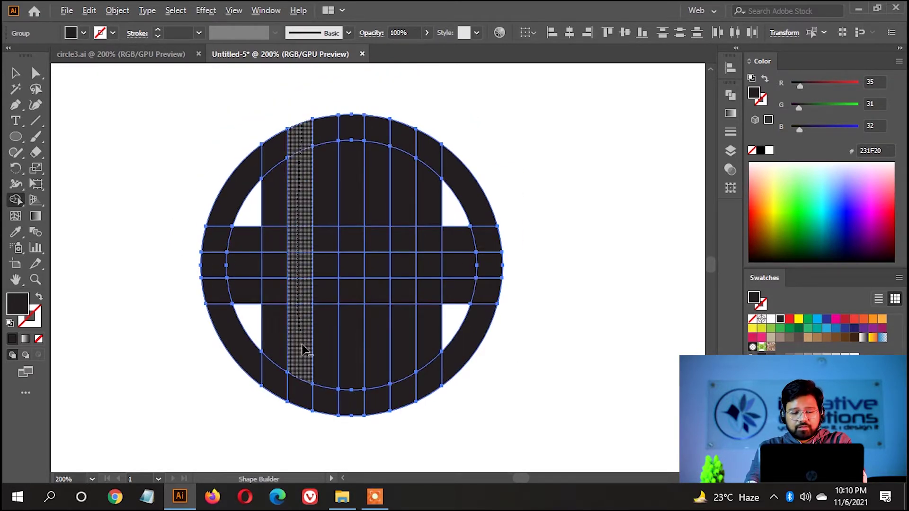
{"action": "left_click_drag", "start_coordinate": [312, 403], "coordinate": [314, 406]}
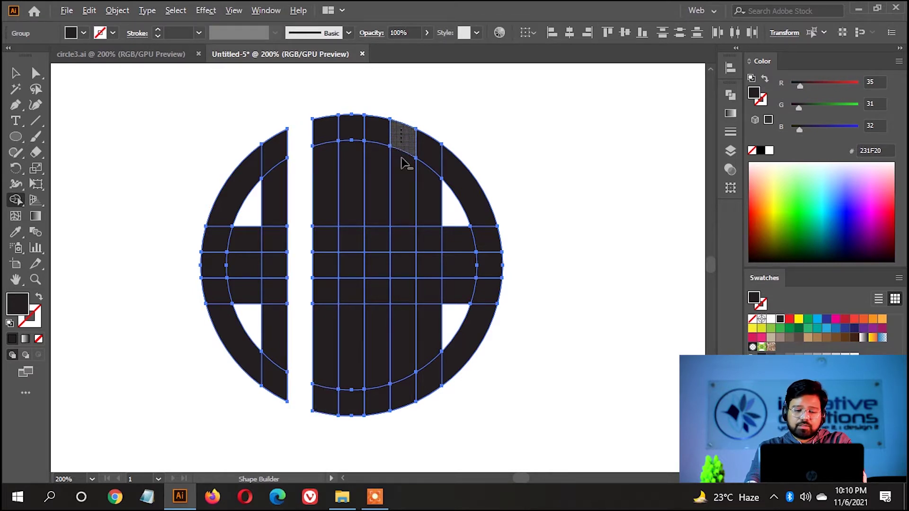
{"action": "left_click_drag", "start_coordinate": [401, 163], "coordinate": [407, 406]}
{"action": "scroll", "coordinate": [411, 314], "scroll_direction": "down", "scroll_amount": 1}
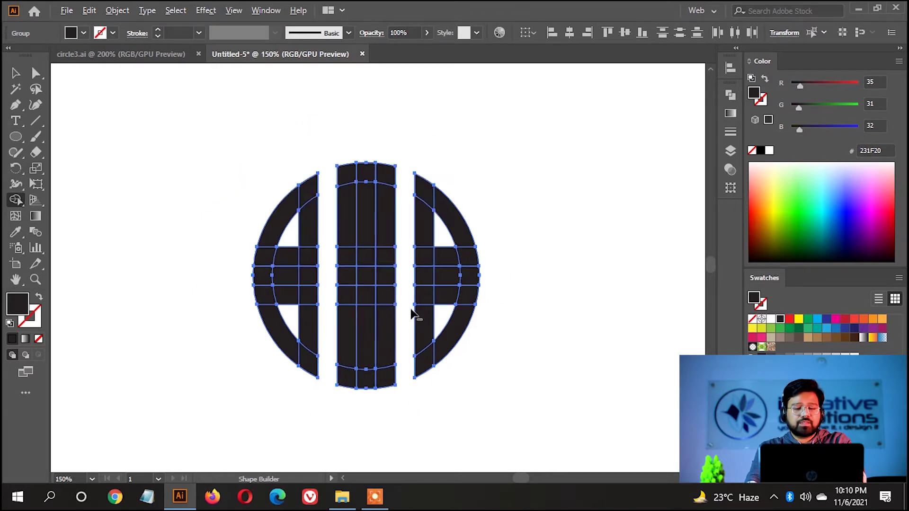
{"action": "scroll", "coordinate": [412, 313], "scroll_direction": "down", "scroll_amount": 1}
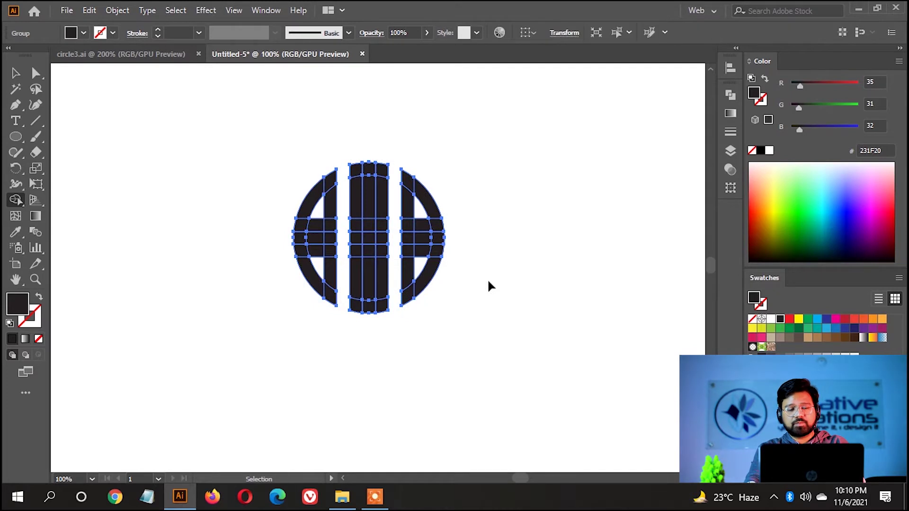
{"action": "scroll", "coordinate": [487, 289], "scroll_direction": "down", "scroll_amount": 2}
Step: Copy the template into a row of five, then repeat the row downward into several rows
{"action": "mouse_move", "coordinate": [433, 256]}
{"action": "left_mouse_down"}
{"action": "mouse_move", "coordinate": [284, 181]}
{"action": "mouse_move", "coordinate": [356, 177]}
{"action": "left_mouse_up"}
{"action": "key", "text": "ctrl+d"}
{"action": "key", "text": "ctrl+d"}
{"action": "key", "text": "ctrl+d"}
{"action": "key", "text": "ctrl+a"}
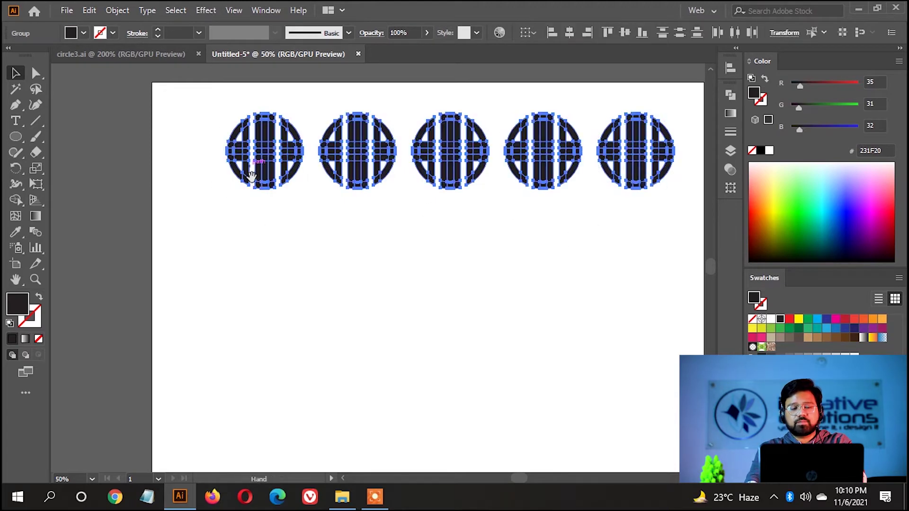
{"action": "scroll", "coordinate": [259, 126], "scroll_direction": "down", "scroll_amount": 1}
{"action": "left_click_drag", "start_coordinate": [258, 126], "coordinate": [274, 226]}
{"action": "key", "text": "ctrl+d"}
{"action": "key", "text": "ctrl+d"}
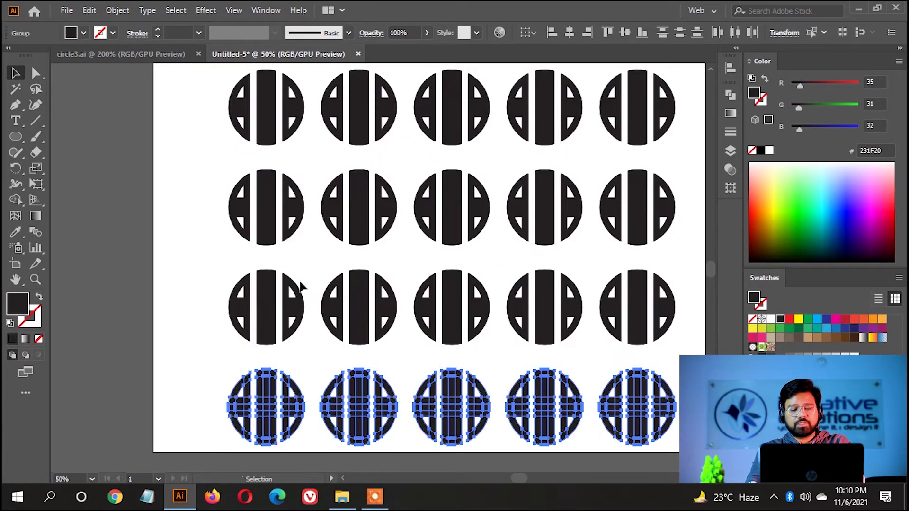
{"action": "key", "text": "ctrl+minus"}
{"action": "key", "text": "ctrl+minus"}
{"action": "left_click_drag", "start_coordinate": [362, 279], "coordinate": [236, 300]}
{"action": "key", "text": "ctrl+d"}
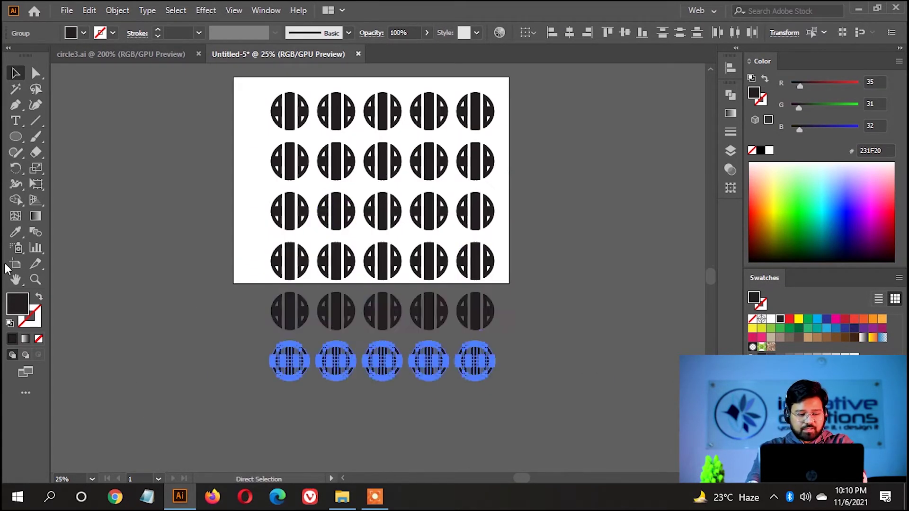
Step: Stretch the artboard's bottom edge down to hold every row of templates
{"action": "key", "text": "shift+o"}
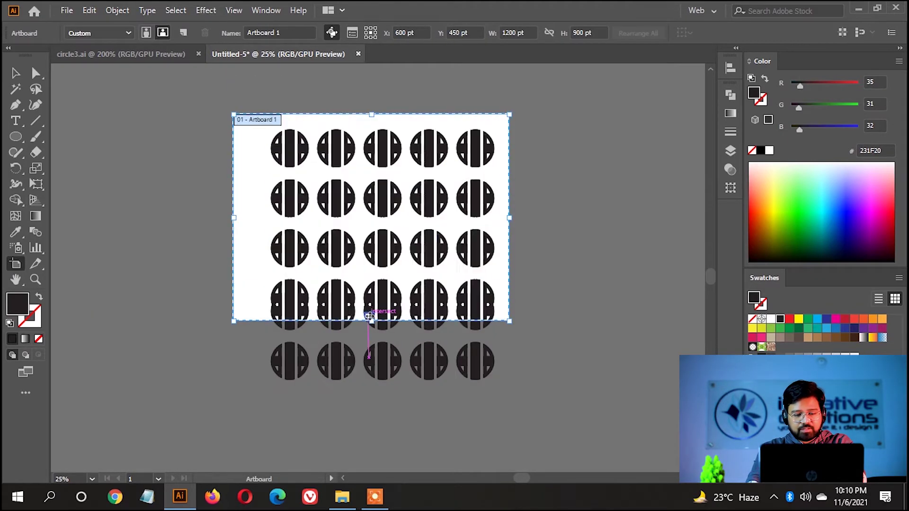
{"action": "left_click_drag", "start_coordinate": [370, 279], "coordinate": [370, 391]}
{"action": "key", "text": "v"}
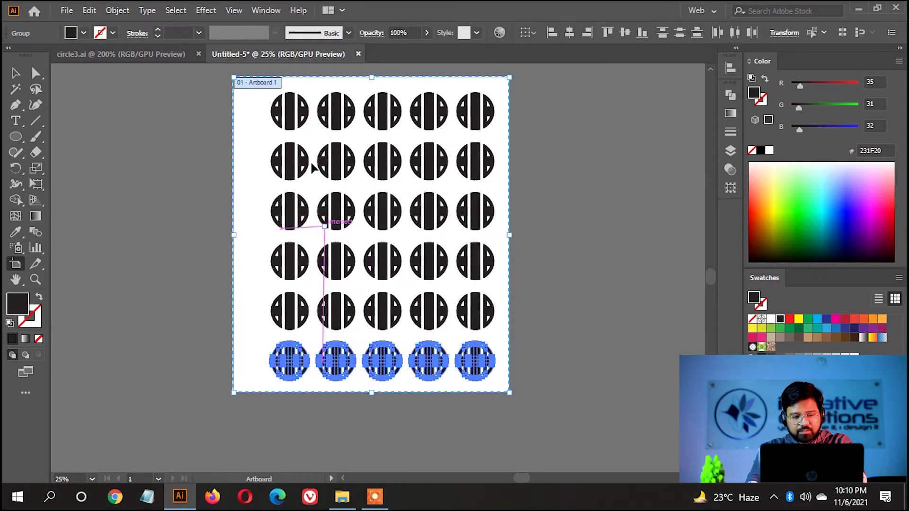
{"action": "key", "text": "ctrl+plus"}
{"action": "key", "text": "ctrl+plus"}
{"action": "key", "text": "ctrl+plus"}
{"action": "left_click_drag", "start_coordinate": [277, 239], "coordinate": [286, 310]}
Step: Draw a vertical cut line on the first template and delete the lower-left ring piece beside it
{"action": "left_click_drag", "start_coordinate": [197, 148], "coordinate": [300, 264]}
{"action": "key", "text": "ctrl+plus"}
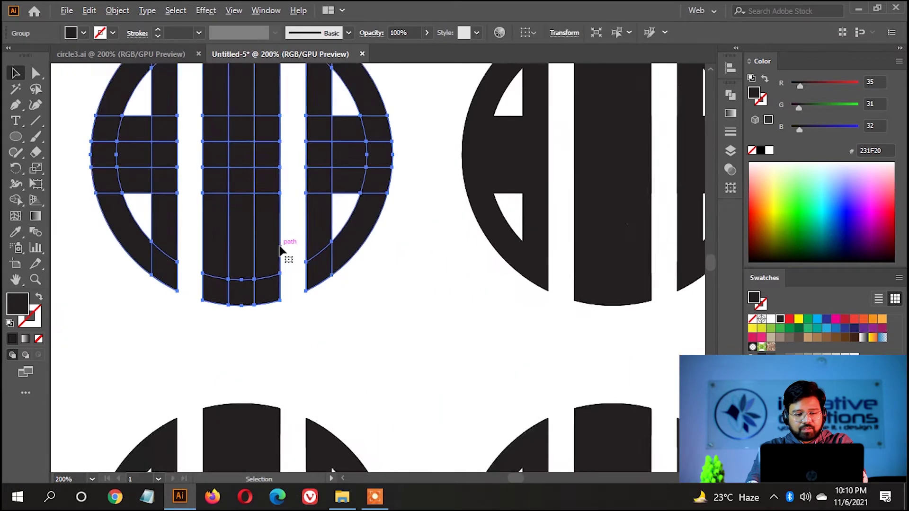
{"action": "scroll", "coordinate": [284, 248], "scroll_direction": "up", "scroll_amount": 2}
{"action": "left_click", "coordinate": [35, 120]}
{"action": "scroll", "coordinate": [170, 265], "scroll_direction": "up", "scroll_amount": 1}
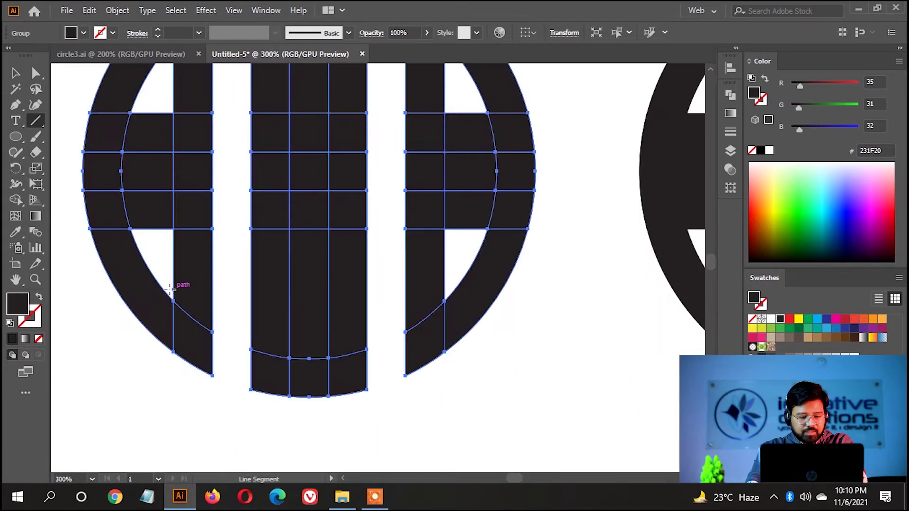
{"action": "left_click_drag", "start_coordinate": [148, 249], "coordinate": [147, 360]}
{"action": "key", "text": "v"}
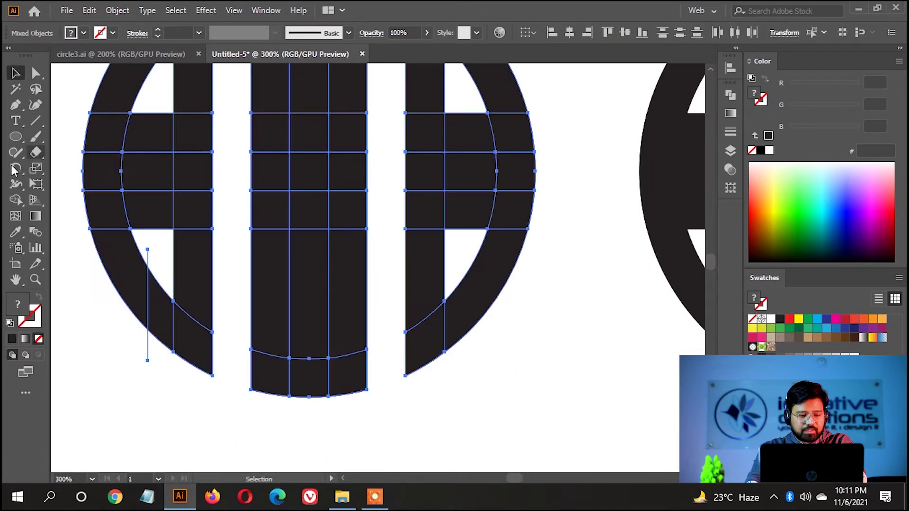
{"action": "left_click", "coordinate": [16, 199]}
{"action": "scroll", "coordinate": [166, 142], "scroll_direction": "up", "scroll_amount": 1}
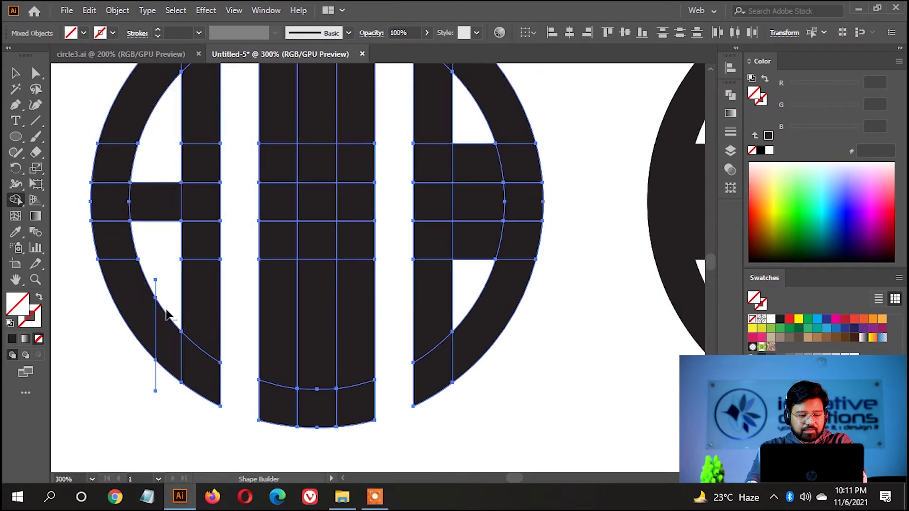
{"action": "left_click", "coordinate": [163, 376], "text": "alt"}
{"action": "scroll", "coordinate": [163, 377], "scroll_direction": "down", "scroll_amount": 1}
Step: Delete the middle column's upper and lower cells in the first template with Shape Builder
{"action": "key", "text": "v"}
{"action": "left_click", "coordinate": [148, 375]}
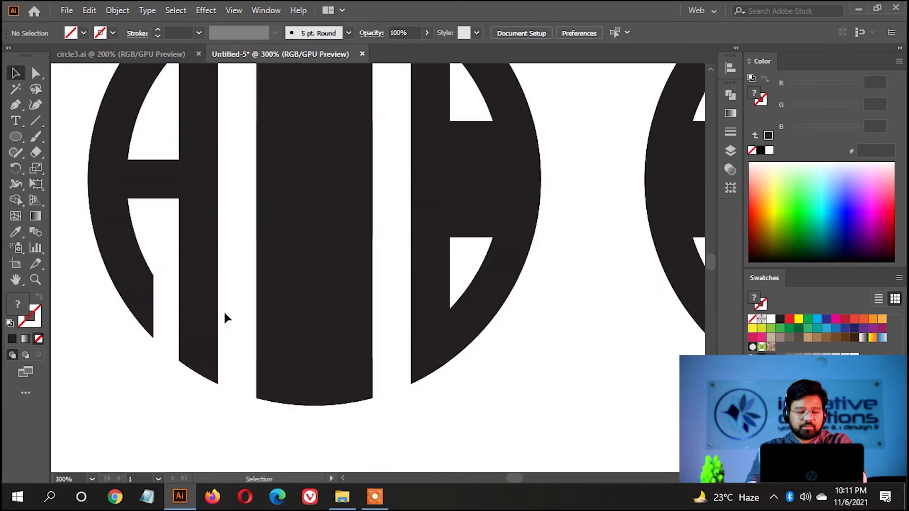
{"action": "left_click_drag", "start_coordinate": [136, 350], "coordinate": [148, 363]}
{"action": "scroll", "coordinate": [303, 292], "scroll_direction": "up", "scroll_amount": 2}
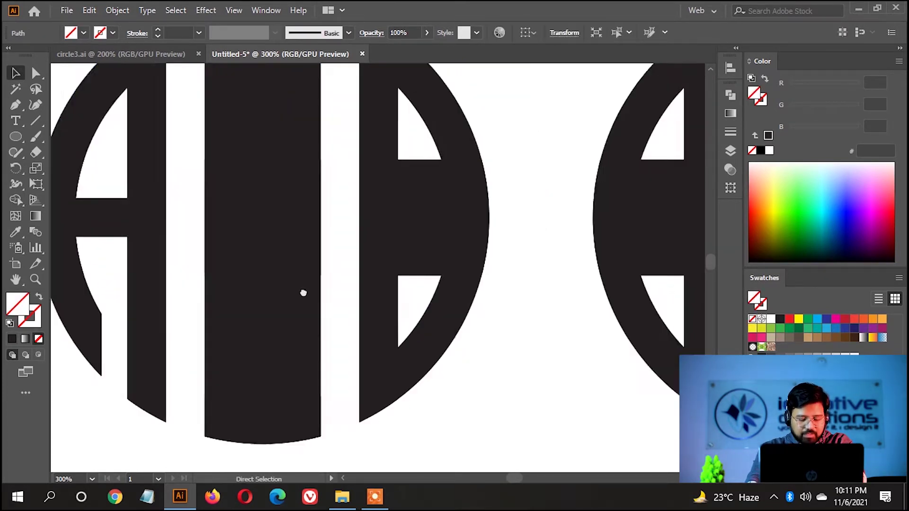
{"action": "left_click", "coordinate": [257, 174]}
{"action": "key", "text": "shift+m"}
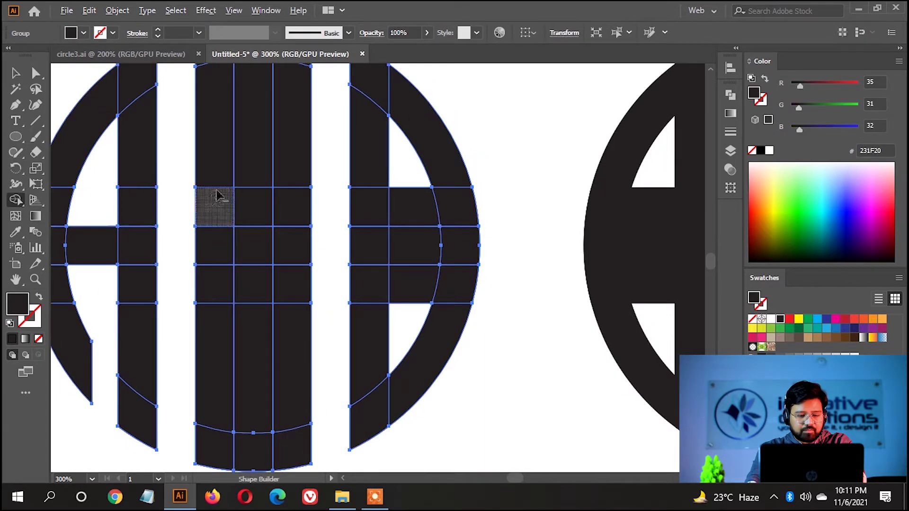
{"action": "left_click_drag", "start_coordinate": [253, 142], "coordinate": [254, 218]}
{"action": "left_click_drag", "start_coordinate": [253, 284], "coordinate": [279, 321]}
{"action": "scroll", "coordinate": [284, 321], "scroll_direction": "down", "scroll_amount": 1}
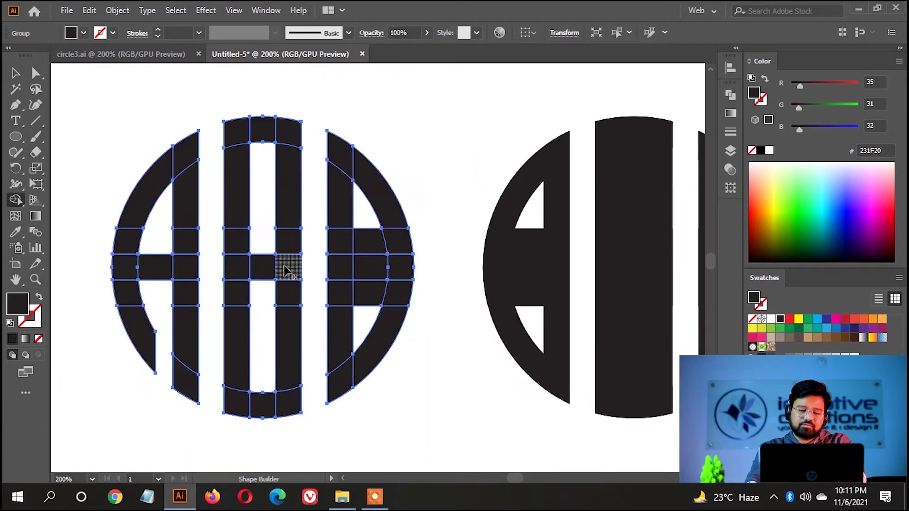
{"action": "scroll", "coordinate": [303, 272], "scroll_direction": "up", "scroll_amount": 2}
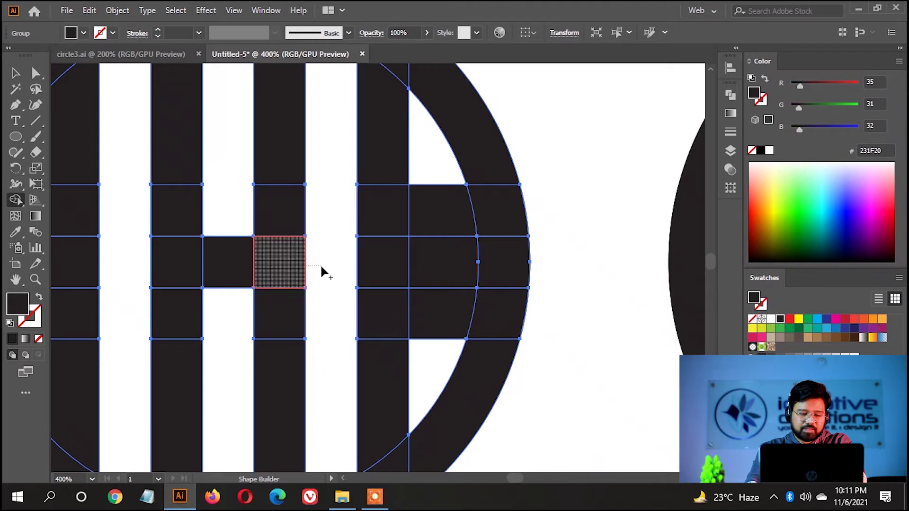
{"action": "scroll", "coordinate": [190, 199], "scroll_direction": "down", "scroll_amount": 1}
Step: Pull the small square's corner inward to notch the B's crossbar
{"action": "left_click", "coordinate": [32, 74]}
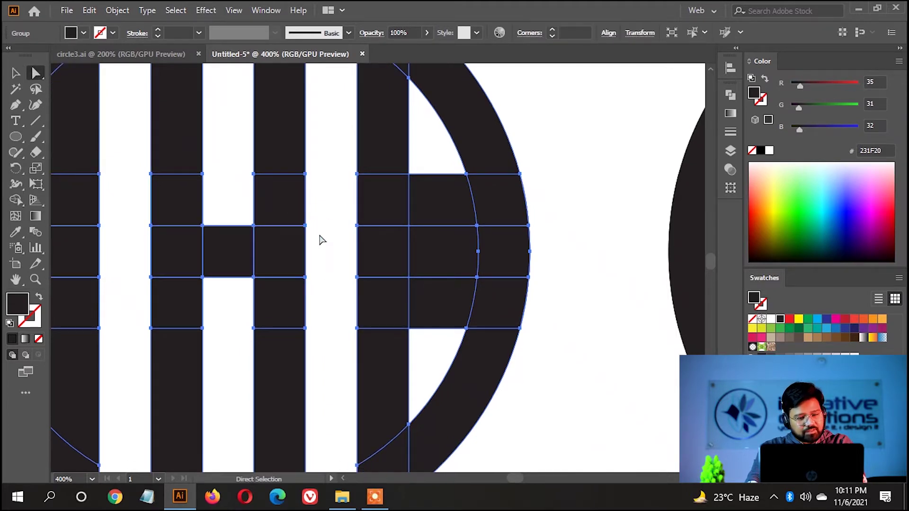
{"action": "left_click", "coordinate": [300, 259]}
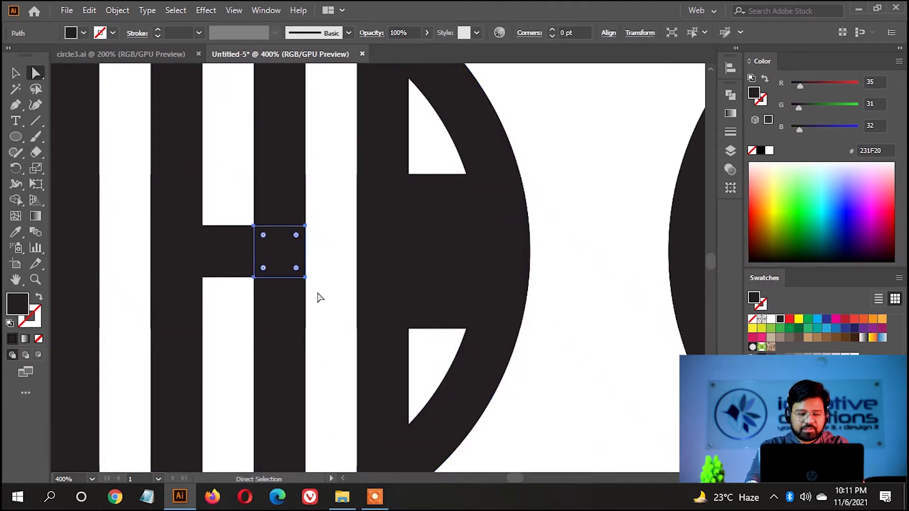
{"action": "left_click", "coordinate": [305, 278]}
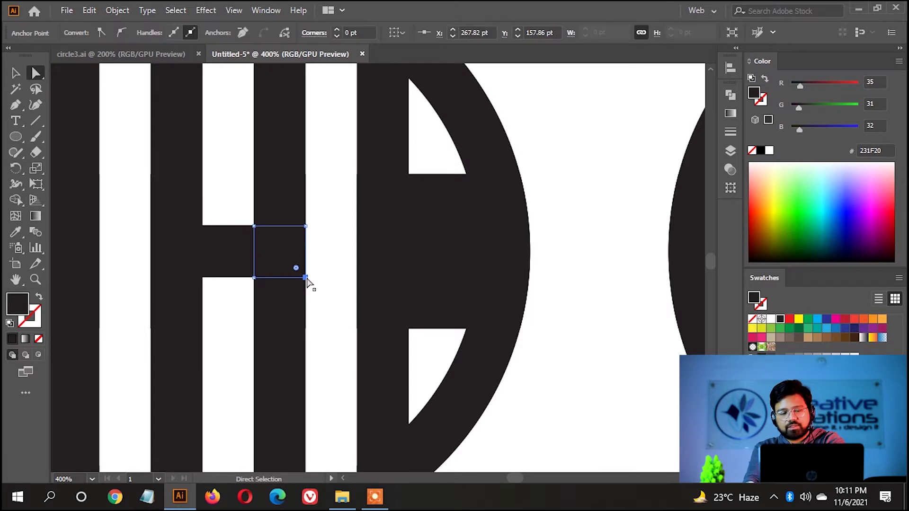
{"action": "left_click_drag", "start_coordinate": [308, 284], "coordinate": [250, 222]}
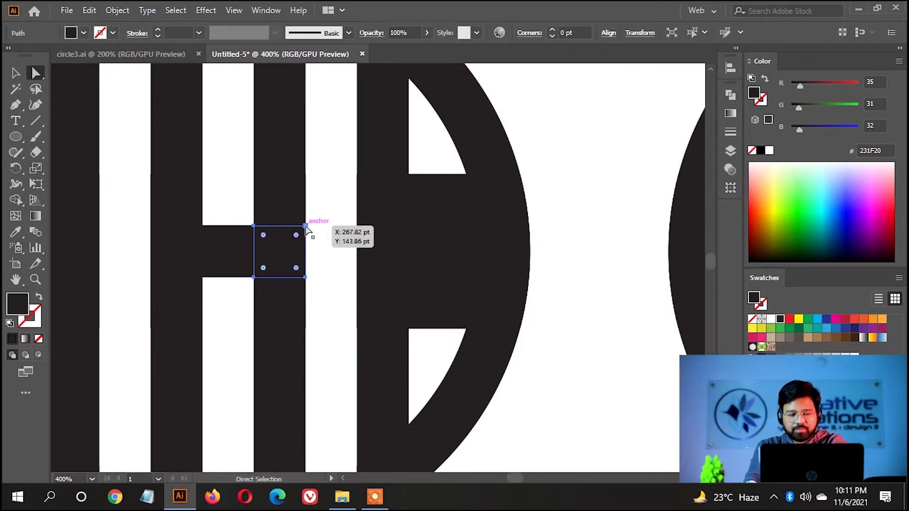
{"action": "left_click", "coordinate": [305, 227]}
{"action": "left_click_drag", "start_coordinate": [305, 226], "coordinate": [282, 250]}
Step: Remove the third letter's inner crossbar to open it into a C
{"action": "key", "text": "ctrl+minus"}
{"action": "key", "text": "ctrl+minus"}
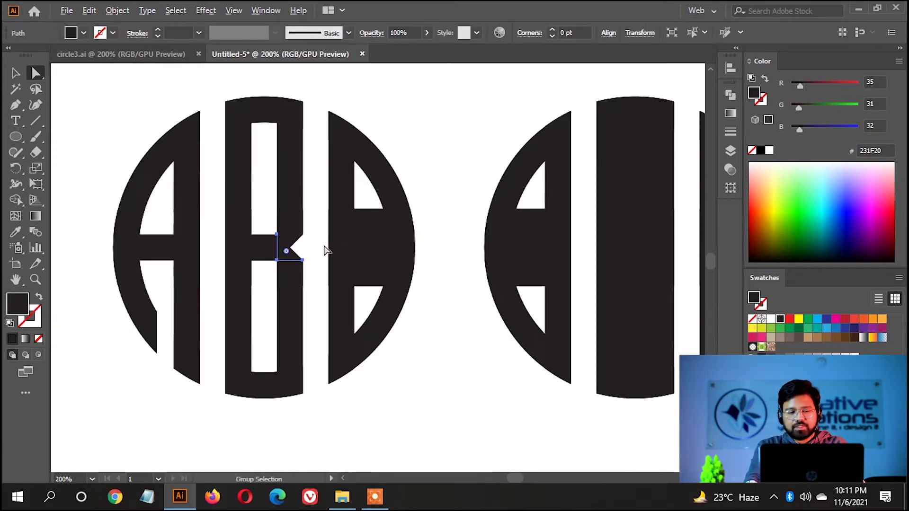
{"action": "key", "text": "v"}
{"action": "left_click", "coordinate": [203, 127]}
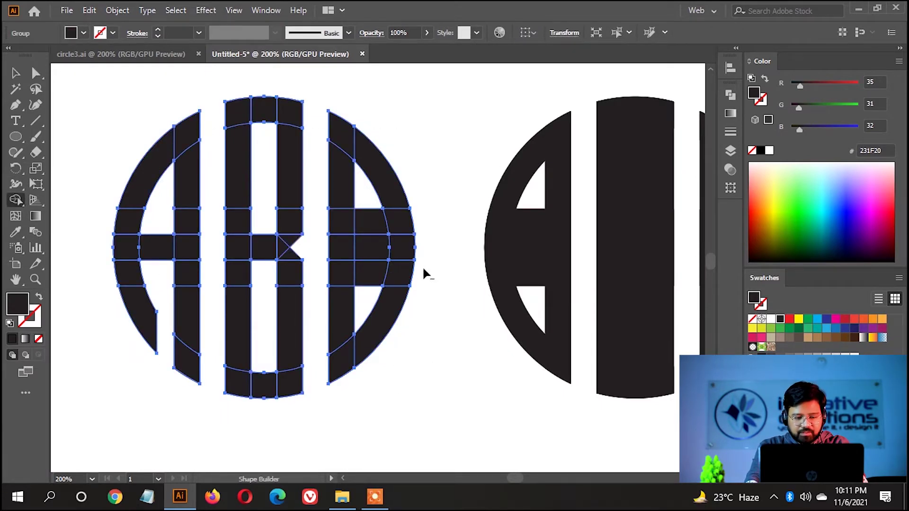
{"action": "left_click_drag", "start_coordinate": [378, 272], "coordinate": [372, 194]}
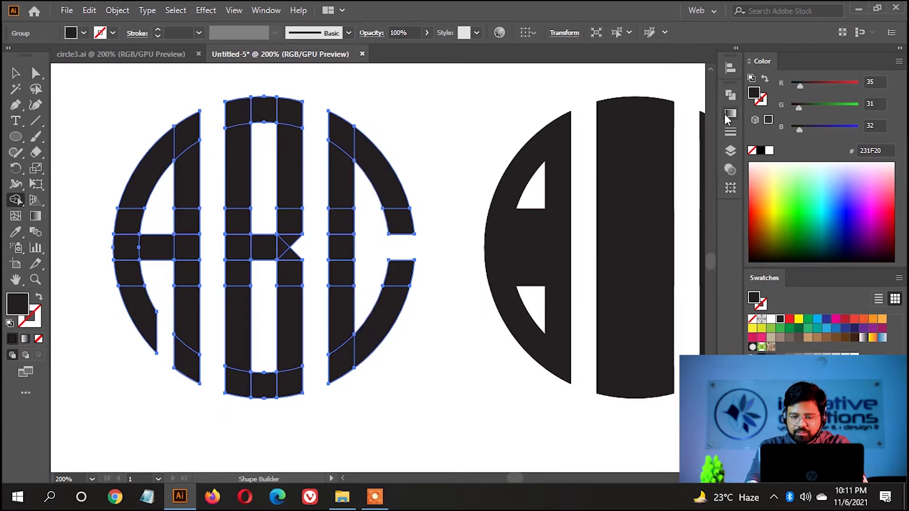
{"action": "left_click", "coordinate": [729, 96]}
{"action": "key", "text": "ctrl+plus"}
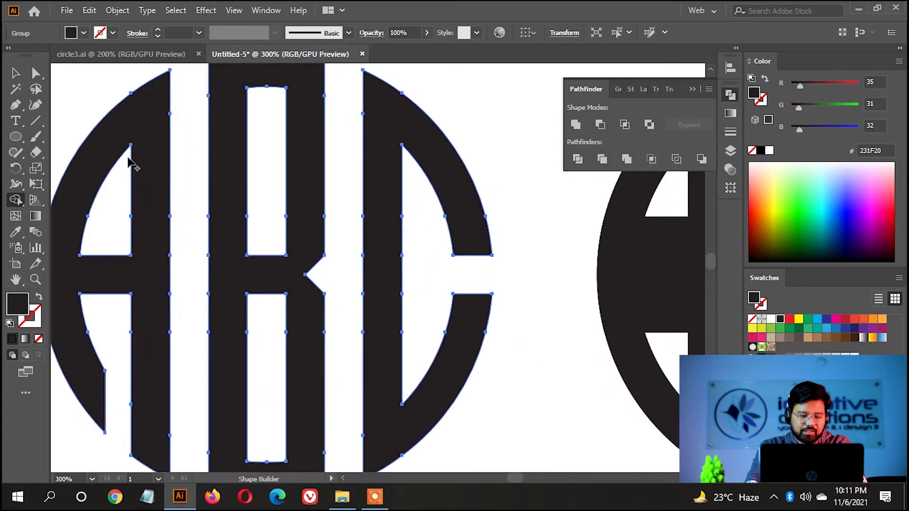
Step: Round the corners of the B's notch by dragging the live-corner widget
{"action": "left_click", "coordinate": [37, 76]}
{"action": "scroll", "coordinate": [242, 184], "scroll_direction": "down", "scroll_amount": 1}
{"action": "left_click", "coordinate": [319, 227]}
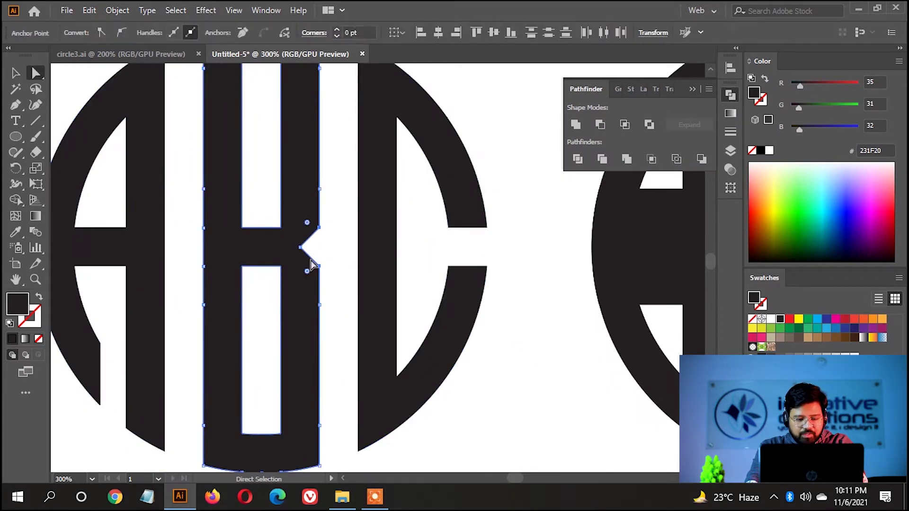
{"action": "left_click_drag", "start_coordinate": [307, 223], "coordinate": [252, 192]}
{"action": "left_click", "coordinate": [281, 225]}
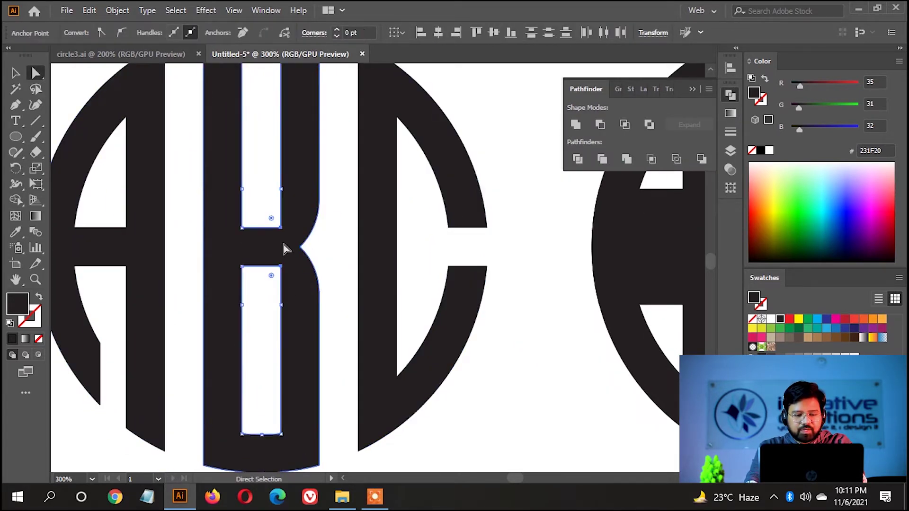
{"action": "scroll", "coordinate": [334, 259], "scroll_direction": "down", "scroll_amount": 2}
{"action": "scroll", "coordinate": [337, 308], "scroll_direction": "right", "scroll_amount": 2}
{"action": "key", "text": "v"}
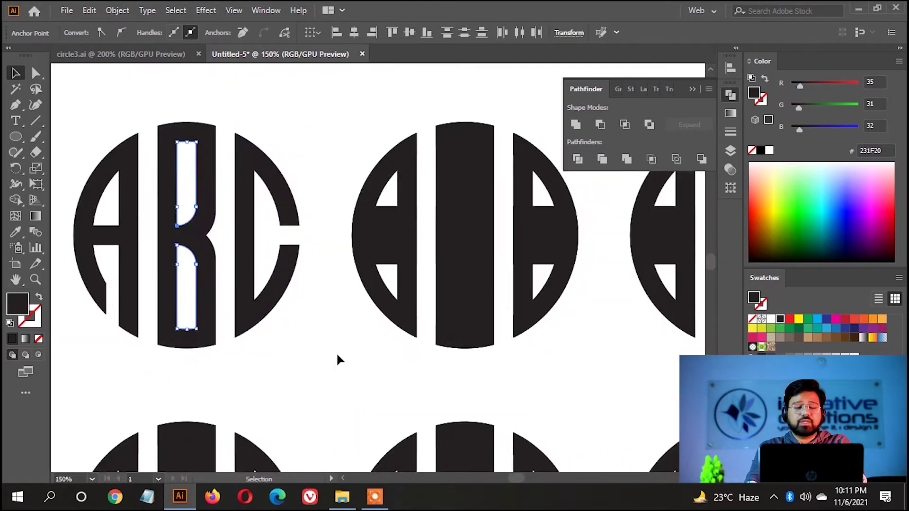
{"action": "left_click", "coordinate": [243, 168]}
Step: Select the second striped template and merge its middle-column cells with Shape Builder
{"action": "left_click_drag", "start_coordinate": [350, 132], "coordinate": [255, 146]}
{"action": "left_click", "coordinate": [391, 320]}
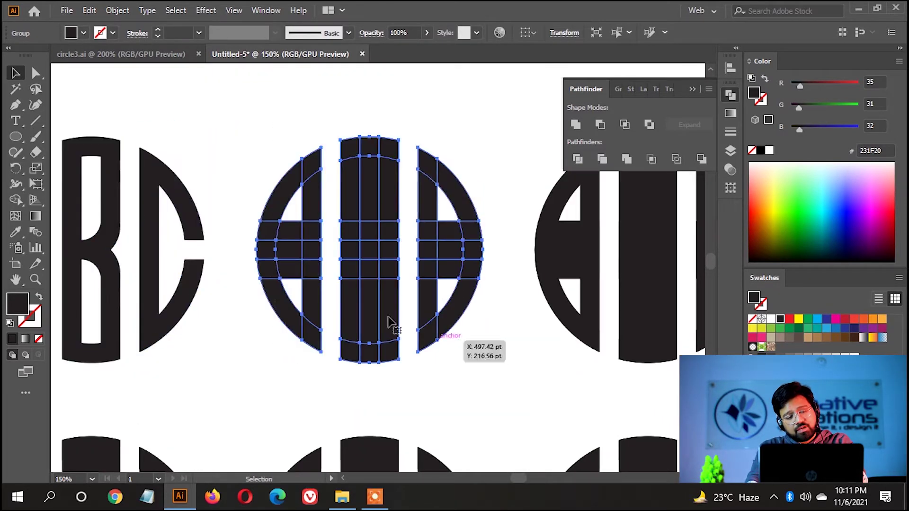
{"action": "scroll", "coordinate": [391, 321], "scroll_direction": "up", "scroll_amount": 2}
{"action": "left_click", "coordinate": [15, 200]}
{"action": "scroll", "coordinate": [257, 200], "scroll_direction": "up", "scroll_amount": 2}
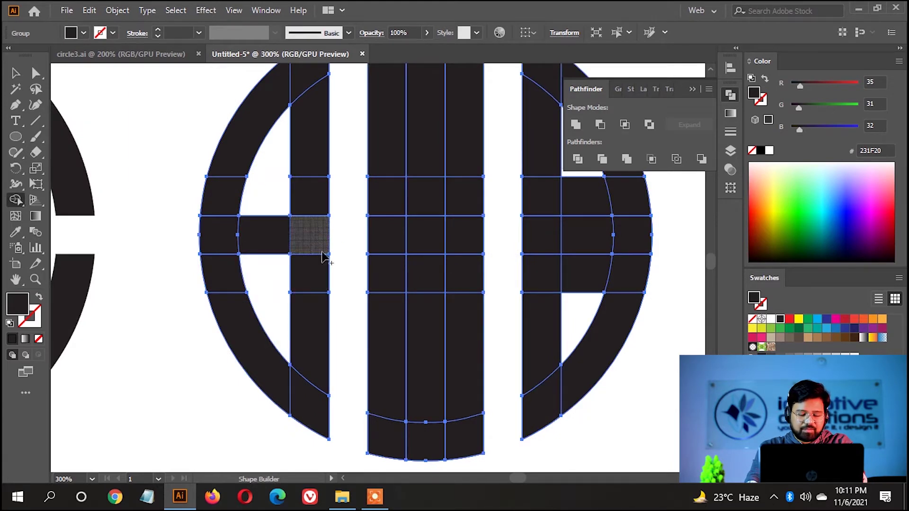
{"action": "left_click_drag", "start_coordinate": [393, 189], "coordinate": [445, 246]}
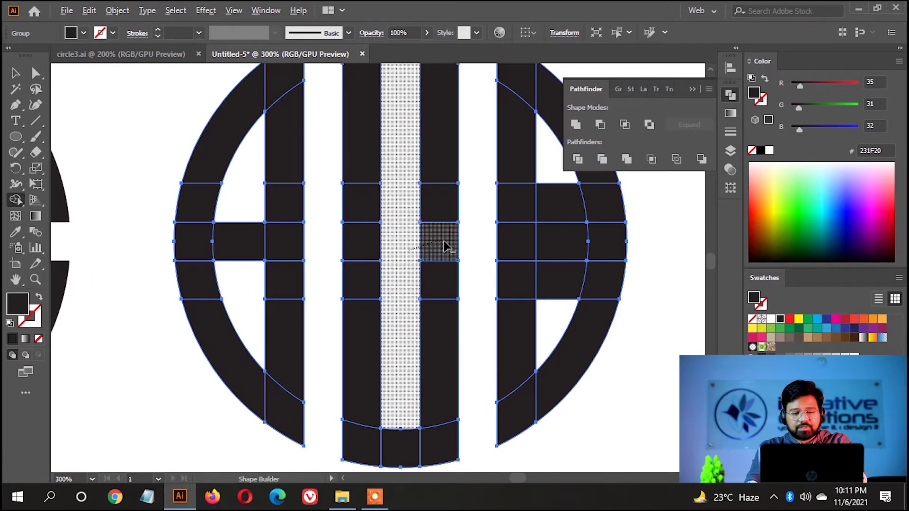
{"action": "scroll", "coordinate": [444, 246], "scroll_direction": "right", "scroll_amount": 3}
{"action": "left_click_drag", "start_coordinate": [400, 151], "coordinate": [412, 294]}
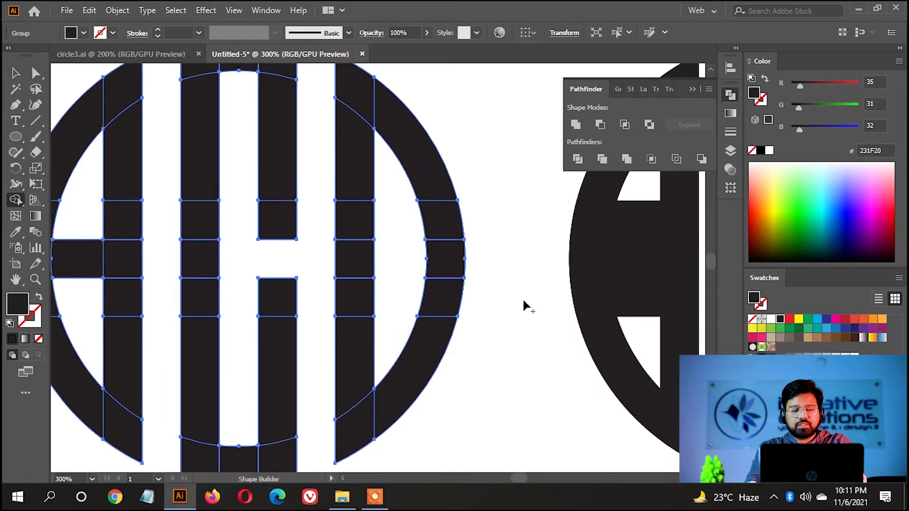
{"action": "scroll", "coordinate": [523, 305], "scroll_direction": "down", "scroll_amount": 2}
{"action": "key", "text": "v"}
{"action": "scroll", "coordinate": [505, 347], "scroll_direction": "right", "scroll_amount": 2}
{"action": "left_click", "coordinate": [478, 313]}
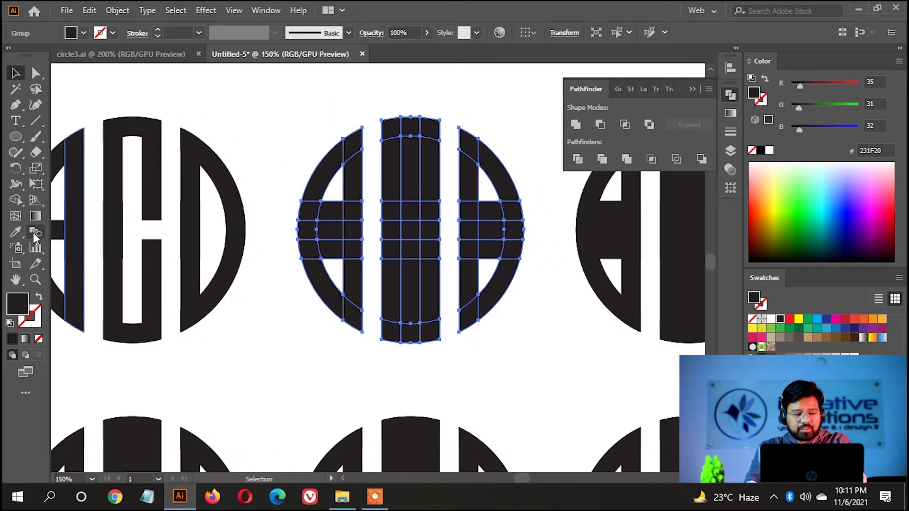
Step: Erase the C's crossbar cells and the middle column cells with Shape Builder
{"action": "key", "text": "shift+m"}
{"action": "scroll", "coordinate": [387, 236], "scroll_direction": "up", "scroll_amount": 1}
{"action": "left_click_drag", "start_coordinate": [314, 216], "coordinate": [340, 229]}
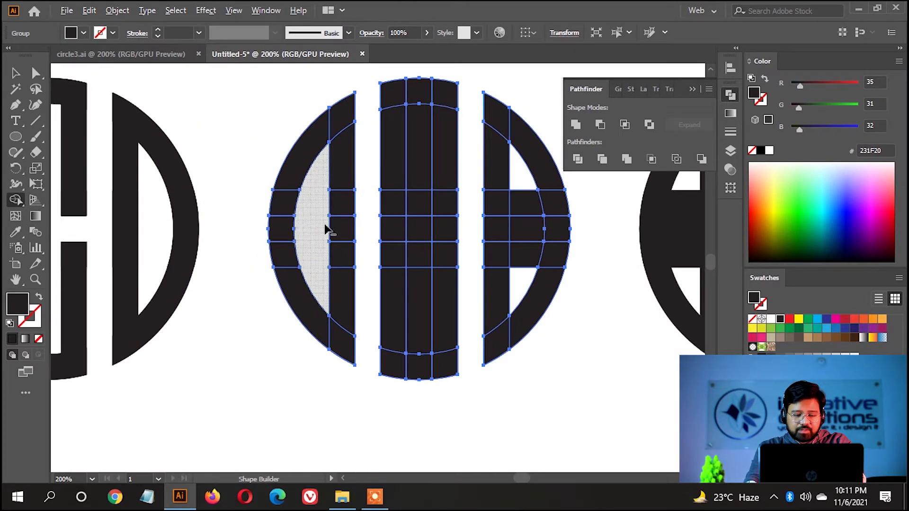
{"action": "scroll", "coordinate": [377, 229], "scroll_direction": "right", "scroll_amount": 2}
{"action": "left_click_drag", "start_coordinate": [384, 191], "coordinate": [380, 354]}
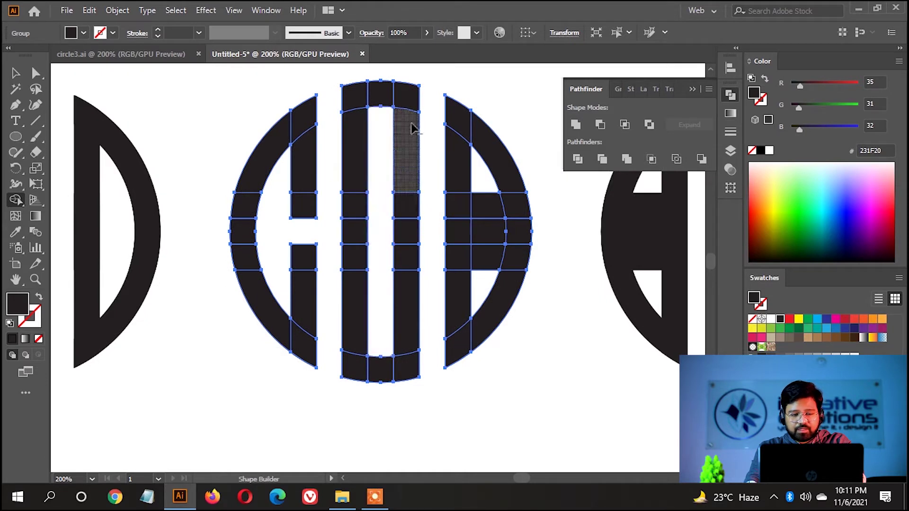
Step: Round the corners of the D's column using live corners
{"action": "left_click", "coordinate": [36, 73]}
{"action": "left_click_drag", "start_coordinate": [294, 107], "coordinate": [232, 123]}
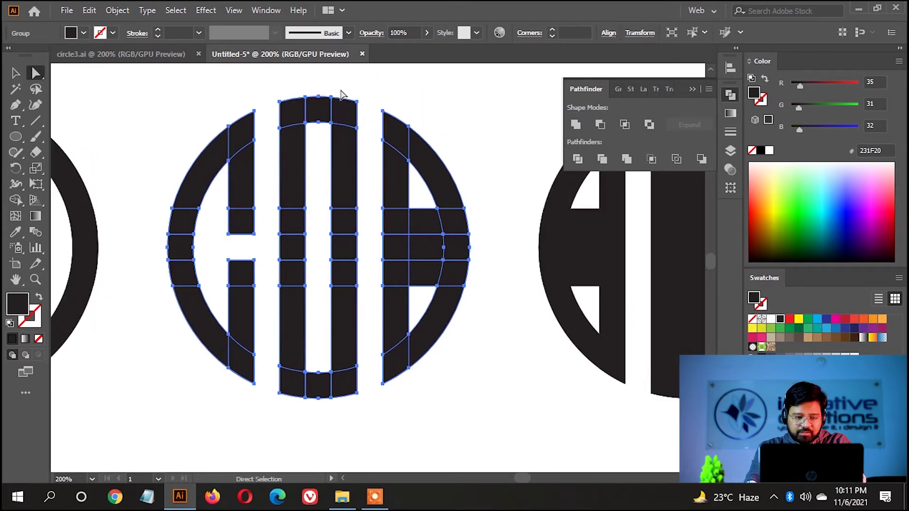
{"action": "left_click_drag", "start_coordinate": [364, 124], "coordinate": [361, 116]}
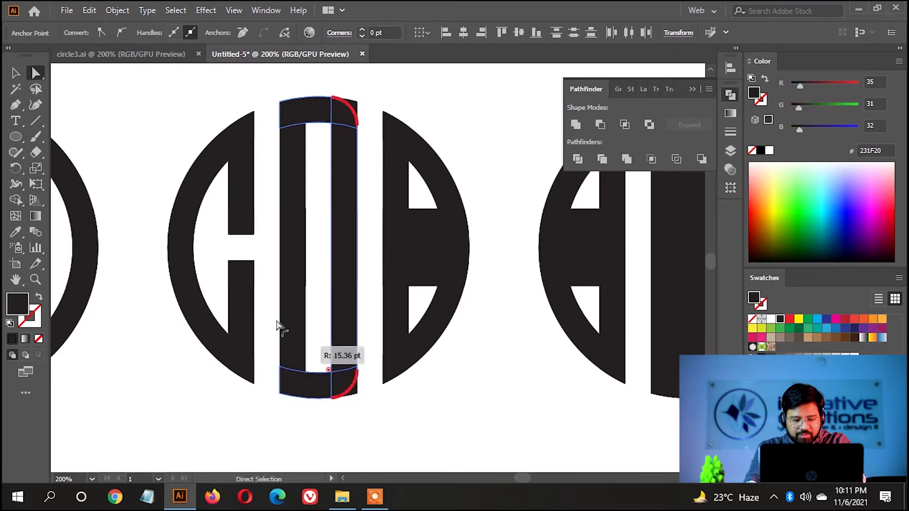
{"action": "left_click_drag", "start_coordinate": [349, 392], "coordinate": [279, 325]}
{"action": "left_click", "coordinate": [369, 98]}
{"action": "mouse_move", "coordinate": [369, 98]}
{"action": "left_mouse_down"}
{"action": "mouse_move", "coordinate": [353, 115]}
{"action": "mouse_move", "coordinate": [334, 112]}
{"action": "left_mouse_up"}
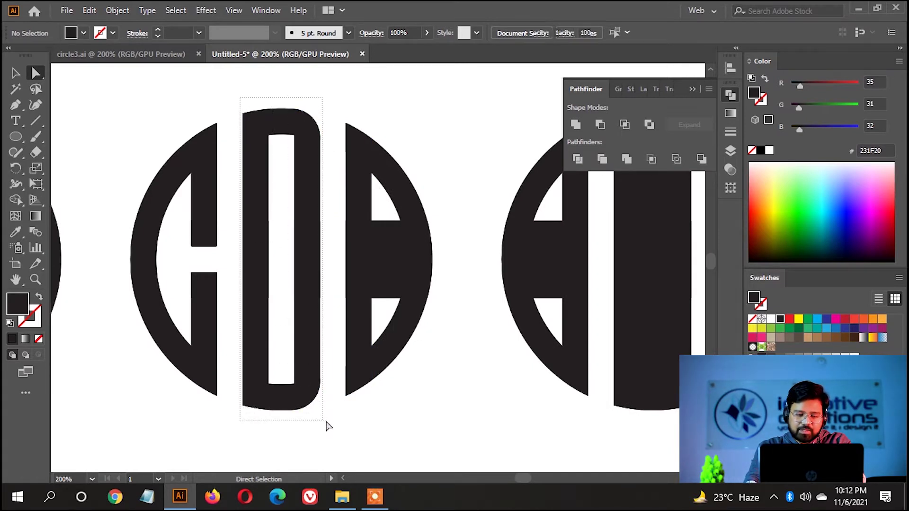
{"action": "left_click_drag", "start_coordinate": [327, 426], "coordinate": [326, 424]}
Step: Select the corner anchors of the D's inner rectangle for rounding
{"action": "left_click", "coordinate": [311, 156], "text": "alt"}
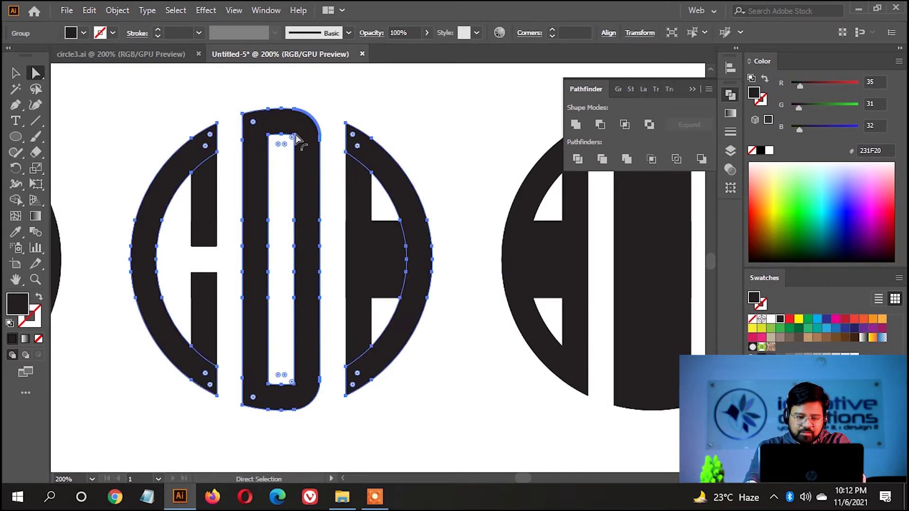
{"action": "left_click", "coordinate": [284, 169]}
{"action": "left_click", "coordinate": [294, 136]}
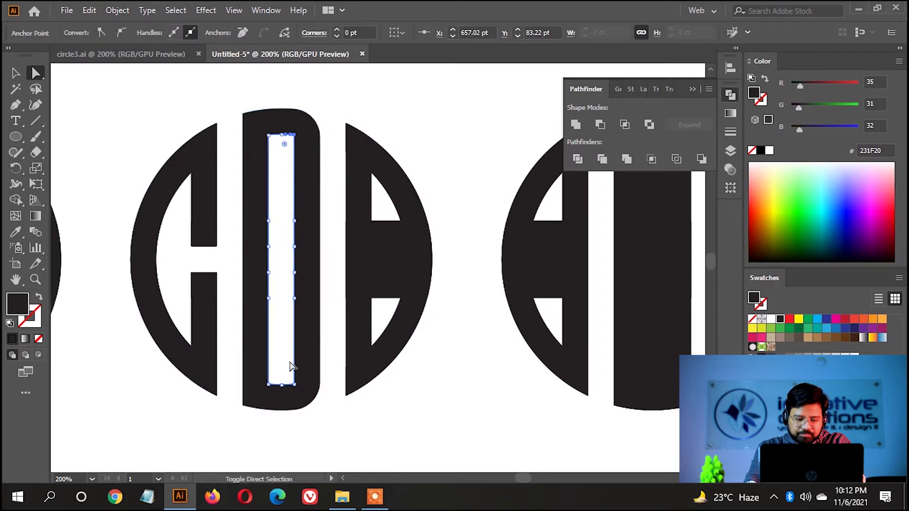
{"action": "left_click", "coordinate": [294, 384], "text": "shift"}
{"action": "left_click", "coordinate": [325, 266]}
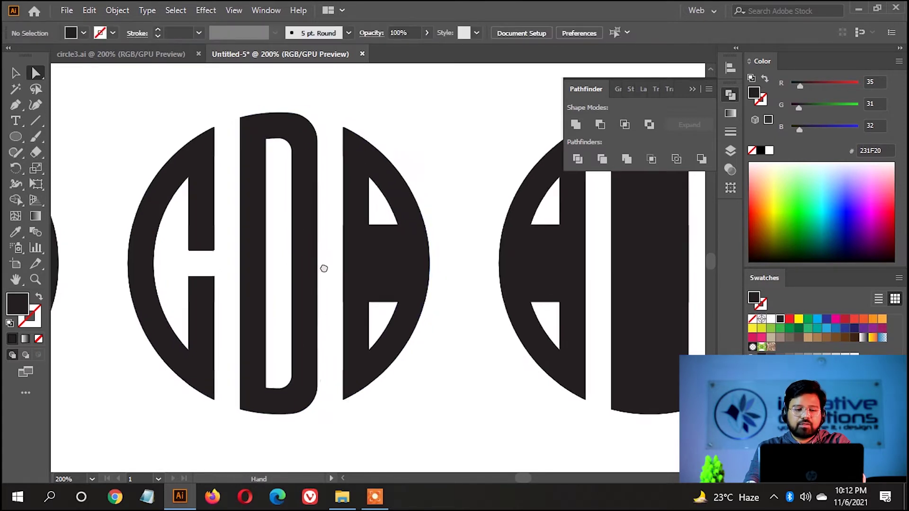
{"action": "key", "text": "v"}
Step: Erase the B's right middle pieces to turn the third letter into an E
{"action": "left_click", "coordinate": [381, 347]}
{"action": "scroll", "coordinate": [42, 202], "scroll_direction": "right", "scroll_amount": 2}
{"action": "left_click", "coordinate": [15, 200]}
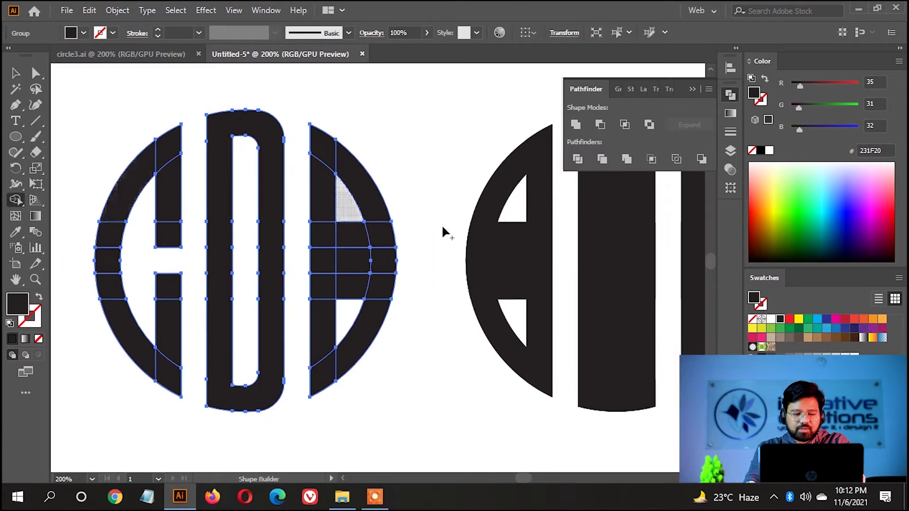
{"action": "scroll", "coordinate": [442, 224], "scroll_direction": "up", "scroll_amount": 1}
{"action": "left_click_drag", "start_coordinate": [350, 239], "coordinate": [303, 239]}
{"action": "left_click_drag", "start_coordinate": [350, 316], "coordinate": [303, 316]}
{"action": "scroll", "coordinate": [336, 203], "scroll_direction": "down", "scroll_amount": 2}
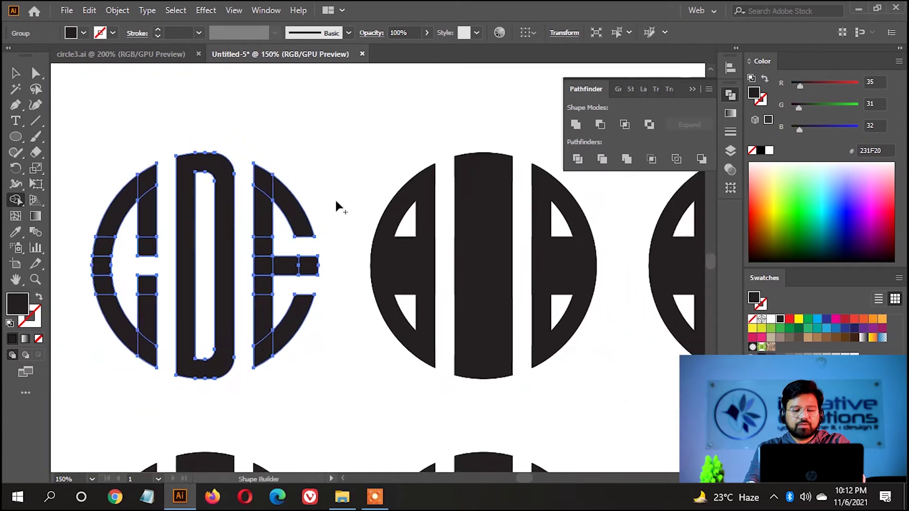
{"action": "left_click", "coordinate": [536, 331]}
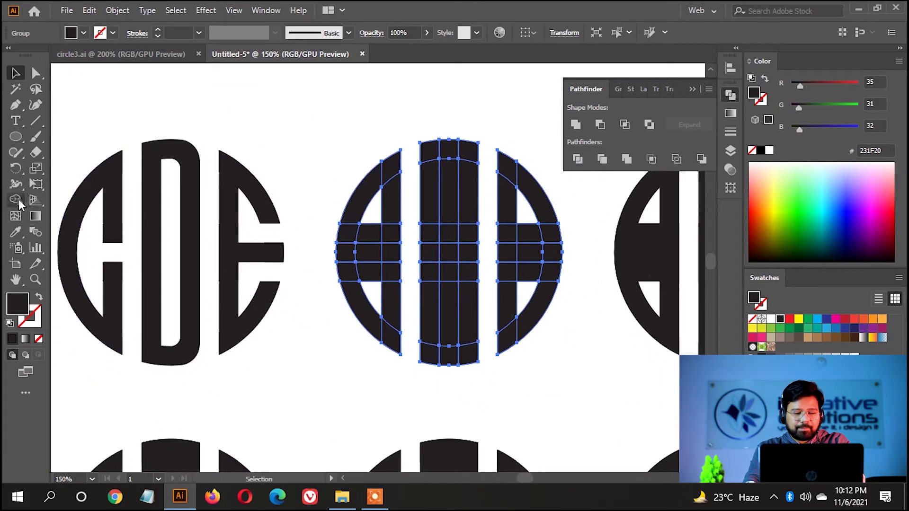
Step: Erase the crossbar, centre-column and F's inner cells to finish the current monogram
{"action": "left_click_drag", "start_coordinate": [379, 239], "coordinate": [372, 274]}
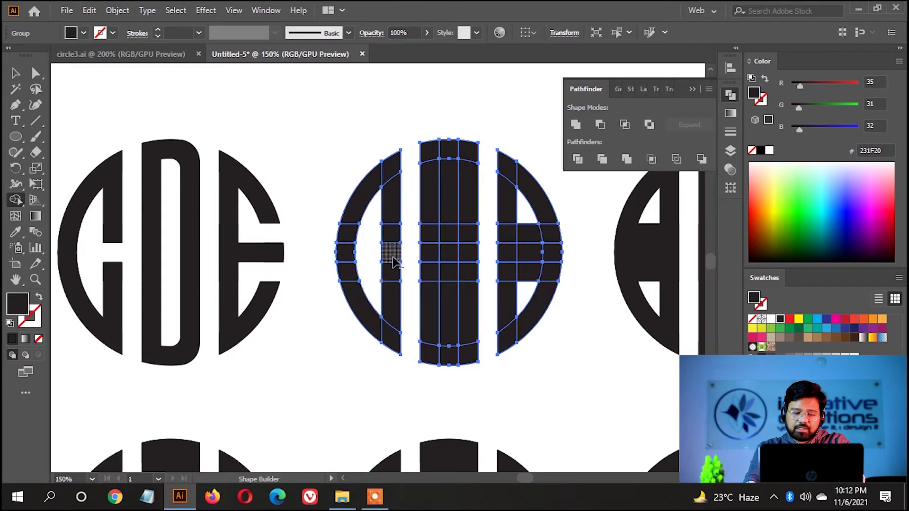
{"action": "scroll", "coordinate": [393, 255], "scroll_direction": "up", "scroll_amount": 1}
{"action": "scroll", "coordinate": [464, 291], "scroll_direction": "right", "scroll_amount": 1}
{"action": "left_click_drag", "start_coordinate": [444, 137], "coordinate": [493, 238]}
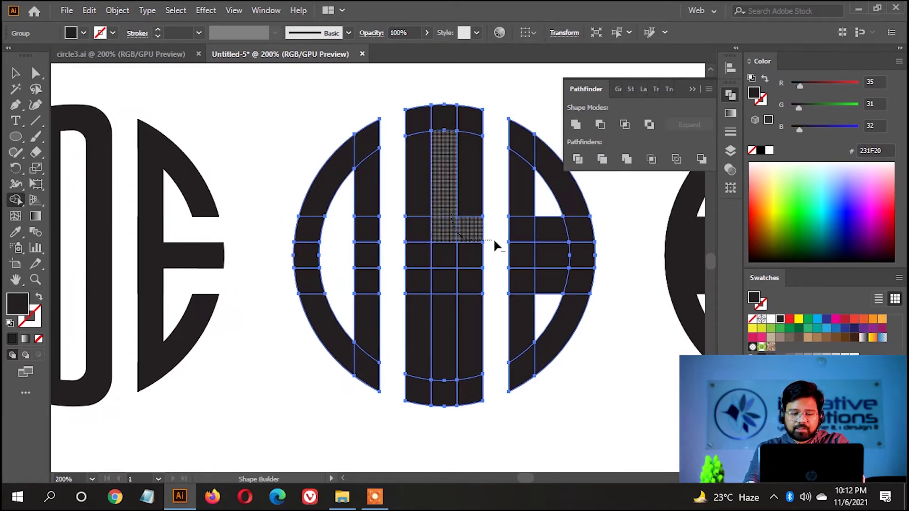
{"action": "left_click_drag", "start_coordinate": [468, 280], "coordinate": [496, 284]}
{"action": "scroll", "coordinate": [496, 277], "scroll_direction": "right", "scroll_amount": 3}
{"action": "left_click_drag", "start_coordinate": [489, 248], "coordinate": [521, 239]}
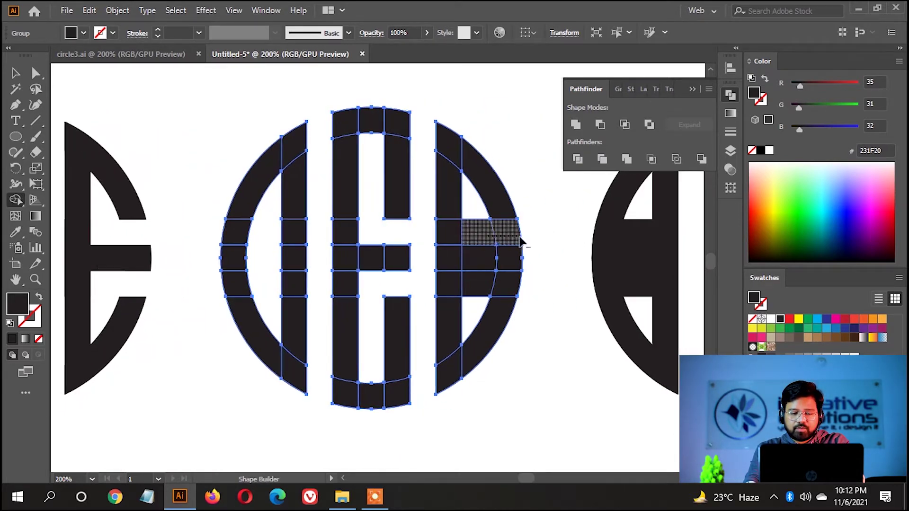
{"action": "left_click_drag", "start_coordinate": [493, 288], "coordinate": [508, 326]}
{"action": "scroll", "coordinate": [429, 318], "scroll_direction": "right", "scroll_amount": 3}
{"action": "scroll", "coordinate": [357, 166], "scroll_direction": "right", "scroll_amount": 5}
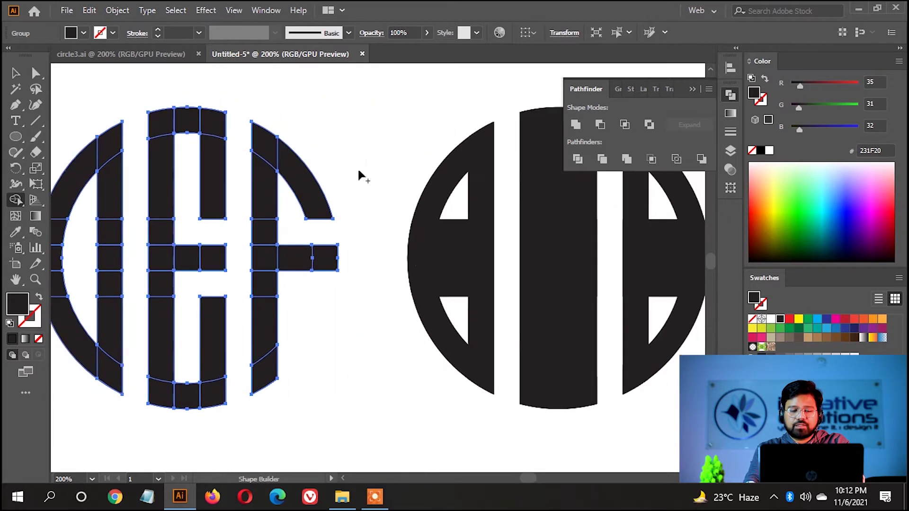
Step: Bring the next circle template into view and select it
{"action": "left_click_drag", "start_coordinate": [588, 357], "coordinate": [491, 347]}
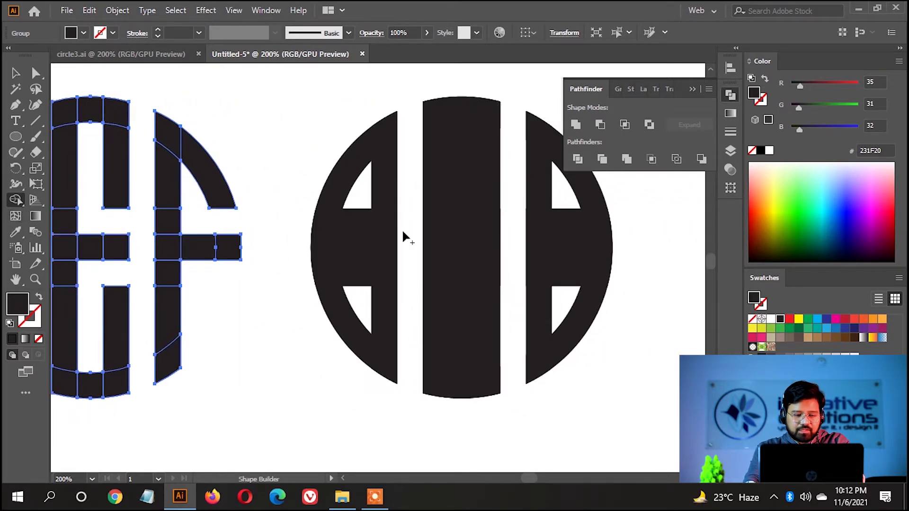
{"action": "key", "text": "alt+v"}
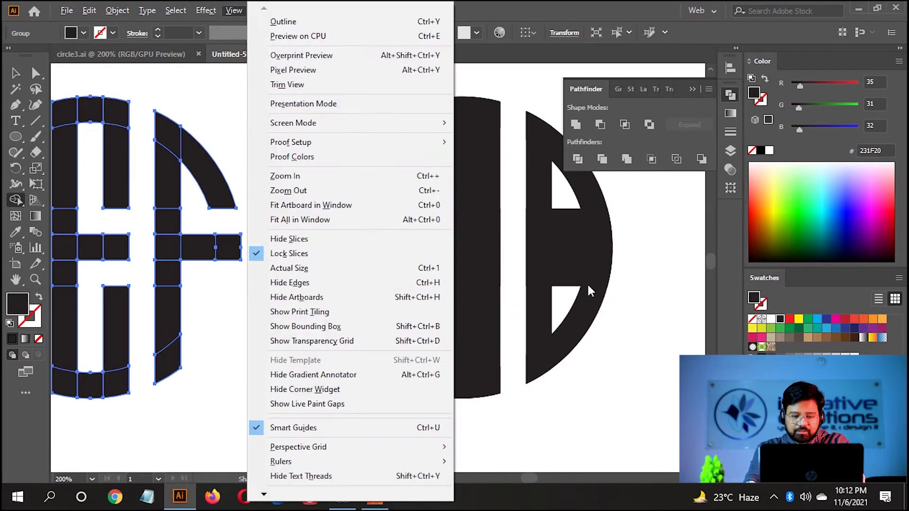
{"action": "key", "text": "Escape"}
{"action": "key", "text": "v"}
{"action": "left_click", "coordinate": [346, 194]}
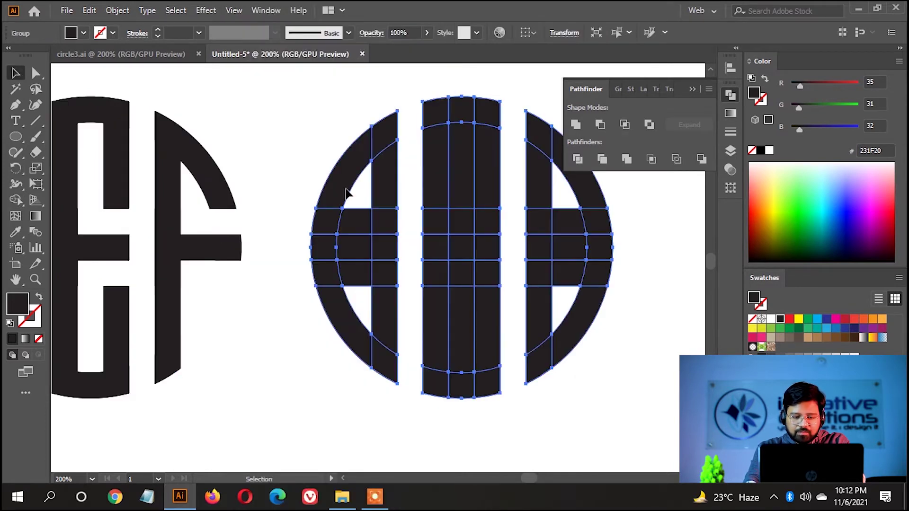
Step: Erase the left crossbar cell, middle column segments and right letter's upper-inner cells
{"action": "left_click", "coordinate": [383, 228], "text": "alt"}
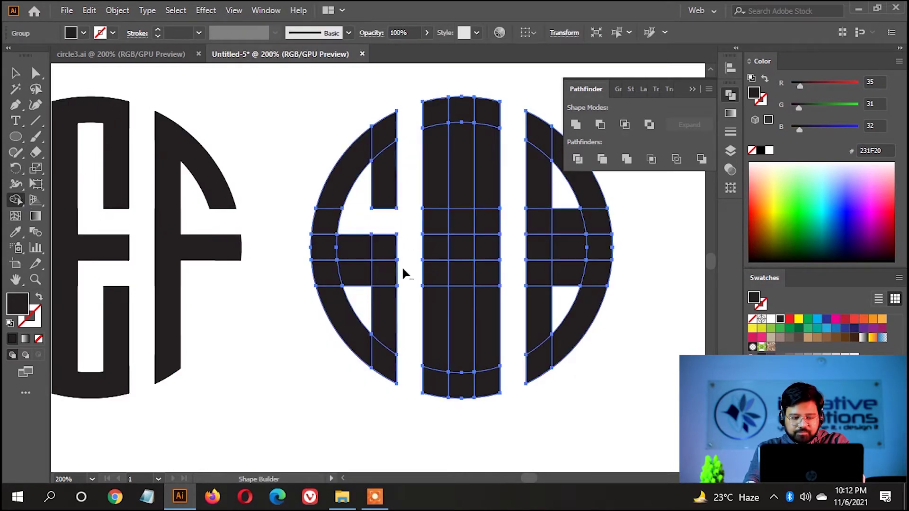
{"action": "scroll", "coordinate": [397, 269], "scroll_direction": "right", "scroll_amount": 2}
{"action": "left_click_drag", "start_coordinate": [435, 209], "coordinate": [436, 125]}
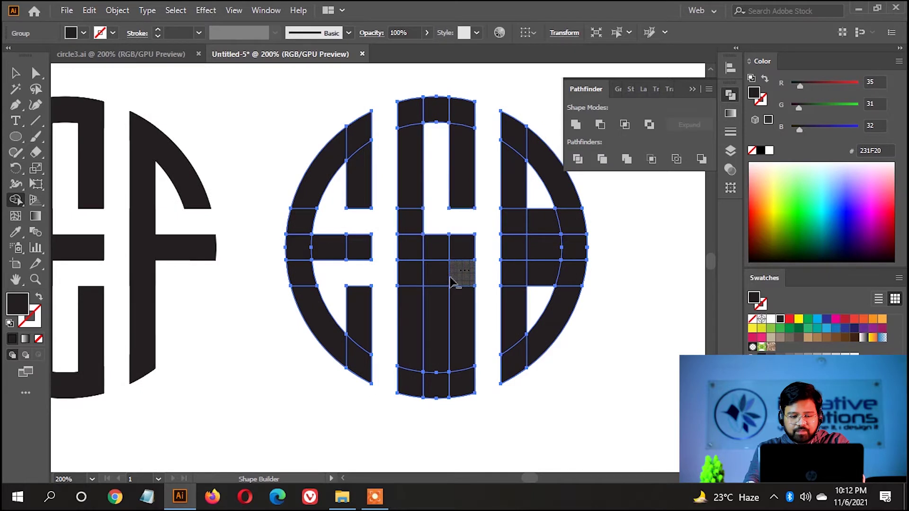
{"action": "left_click_drag", "start_coordinate": [466, 269], "coordinate": [472, 388]}
{"action": "scroll", "coordinate": [455, 390], "scroll_direction": "right", "scroll_amount": 3}
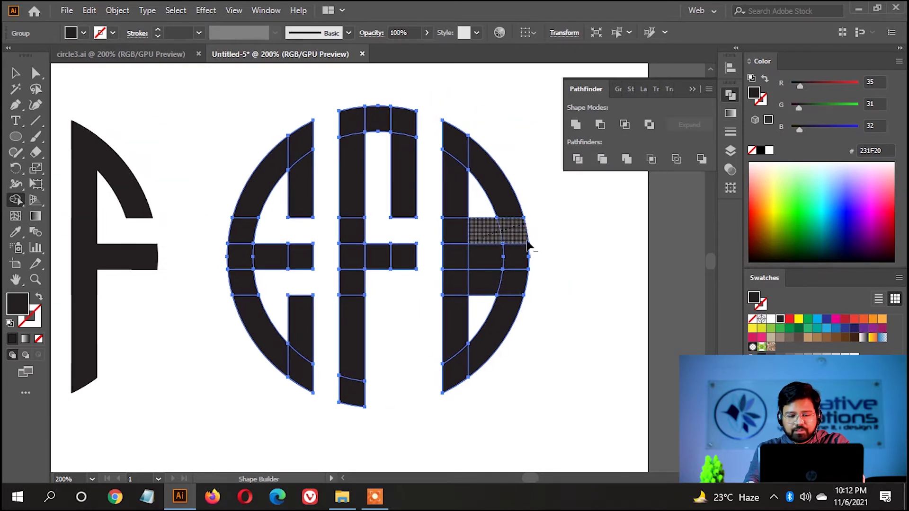
{"action": "left_click_drag", "start_coordinate": [503, 258], "coordinate": [527, 248]}
{"action": "scroll", "coordinate": [555, 260], "scroll_direction": "right", "scroll_amount": 1}
Step: Draw a vertical cut line through the G and erase the cell beside it
{"action": "key", "text": "backslash"}
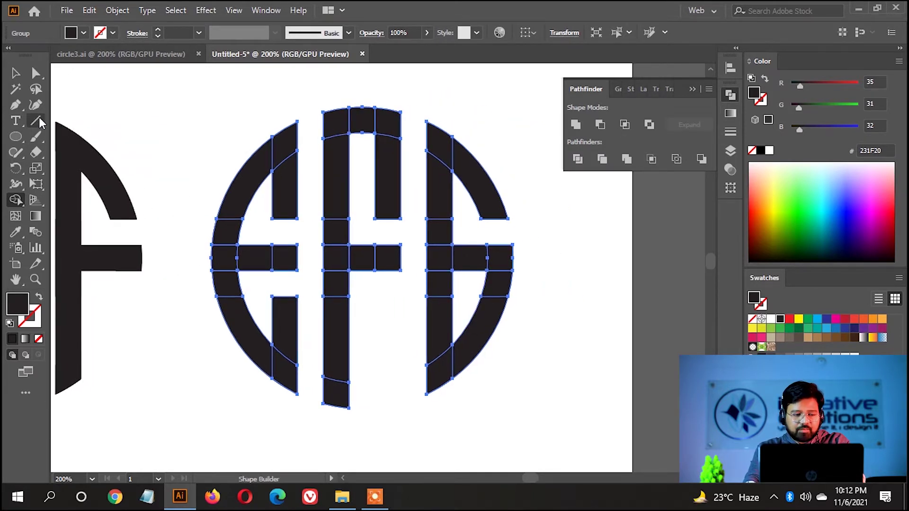
{"action": "scroll", "coordinate": [464, 242], "scroll_direction": "up", "scroll_amount": 2}
{"action": "left_click_drag", "start_coordinate": [476, 234], "coordinate": [477, 337]}
{"action": "key", "text": "v"}
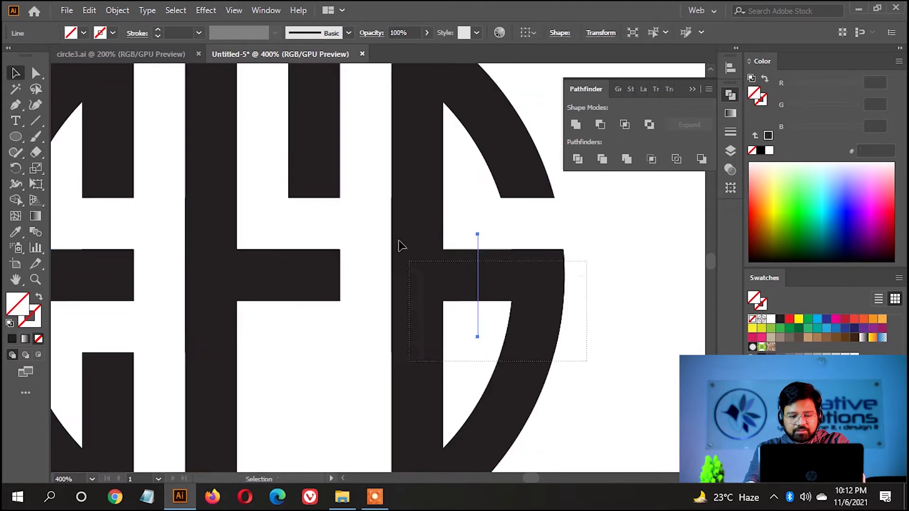
{"action": "left_click", "coordinate": [16, 201]}
{"action": "left_click_drag", "start_coordinate": [458, 289], "coordinate": [466, 232]}
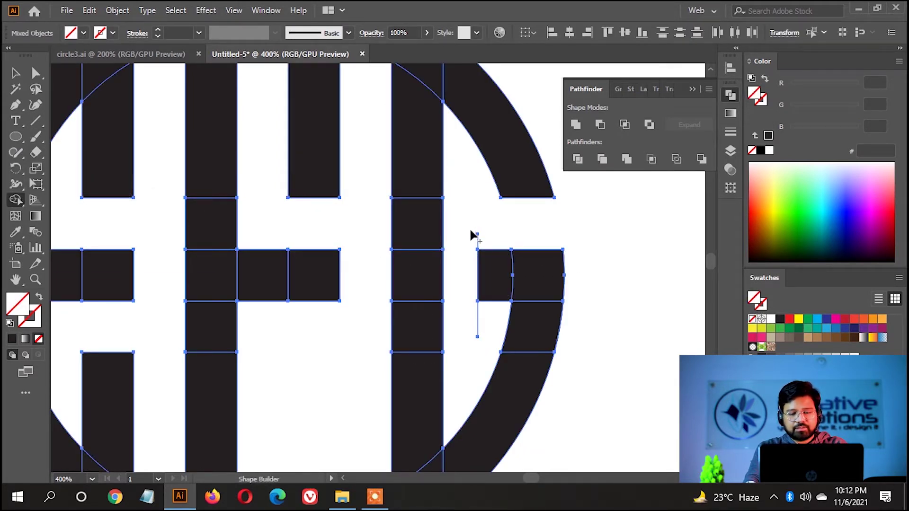
{"action": "key", "text": "v"}
Step: Delete the leftover cut line and select the next striped circle template
{"action": "left_click", "coordinate": [502, 245]}
{"action": "left_click", "coordinate": [478, 234]}
{"action": "key", "text": "Delete"}
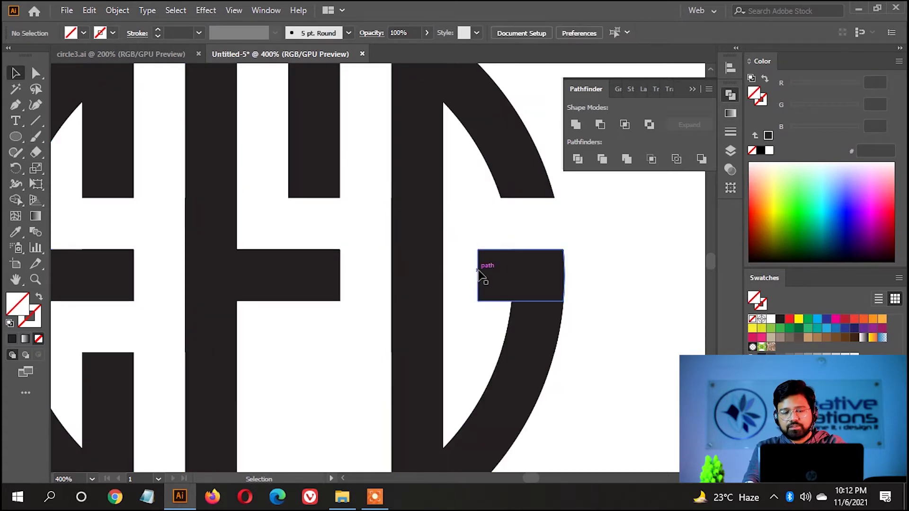
{"action": "scroll", "coordinate": [482, 282], "scroll_direction": "down", "scroll_amount": 4}
{"action": "scroll", "coordinate": [482, 290], "scroll_direction": "down", "scroll_amount": 3}
{"action": "scroll", "coordinate": [308, 229], "scroll_direction": "up", "scroll_amount": 2}
{"action": "scroll", "coordinate": [240, 290], "scroll_direction": "up", "scroll_amount": 2}
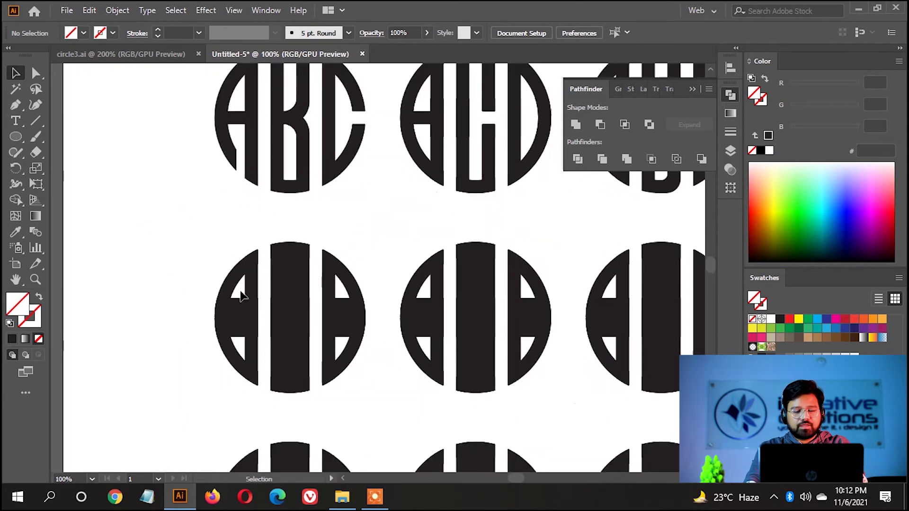
{"action": "left_click", "coordinate": [262, 375]}
{"action": "scroll", "coordinate": [262, 375], "scroll_direction": "up", "scroll_amount": 2}
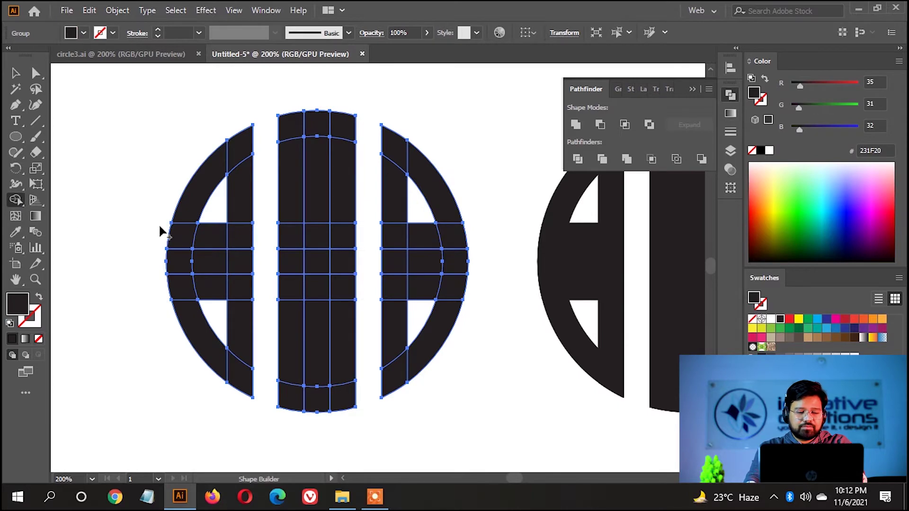
Step: Erase the left letter's crossbar, lower bar and arc cells to form the F
{"action": "scroll", "coordinate": [237, 231], "scroll_direction": "down", "scroll_amount": 2}
{"action": "scroll", "coordinate": [219, 236], "scroll_direction": "up", "scroll_amount": 3}
{"action": "left_click_drag", "start_coordinate": [219, 235], "coordinate": [274, 232]}
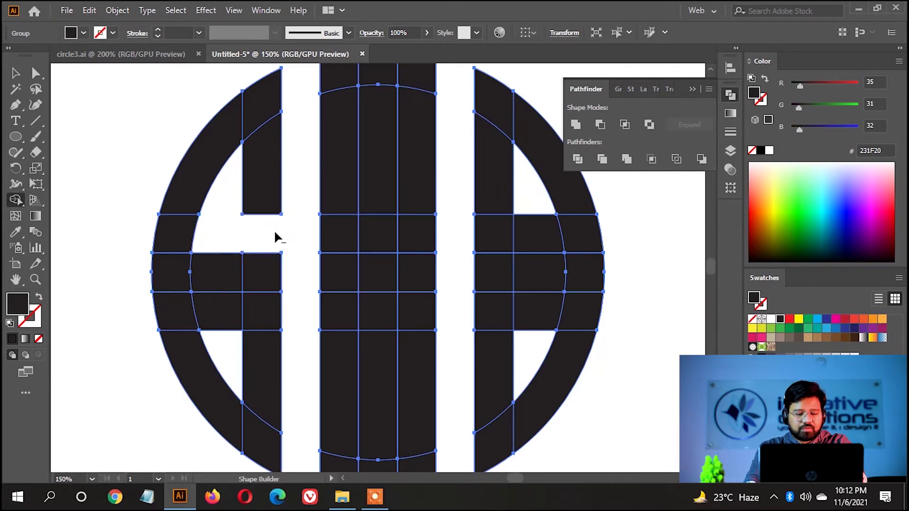
{"action": "left_click_drag", "start_coordinate": [225, 312], "coordinate": [265, 397]}
{"action": "scroll", "coordinate": [248, 274], "scroll_direction": "down", "scroll_amount": 1}
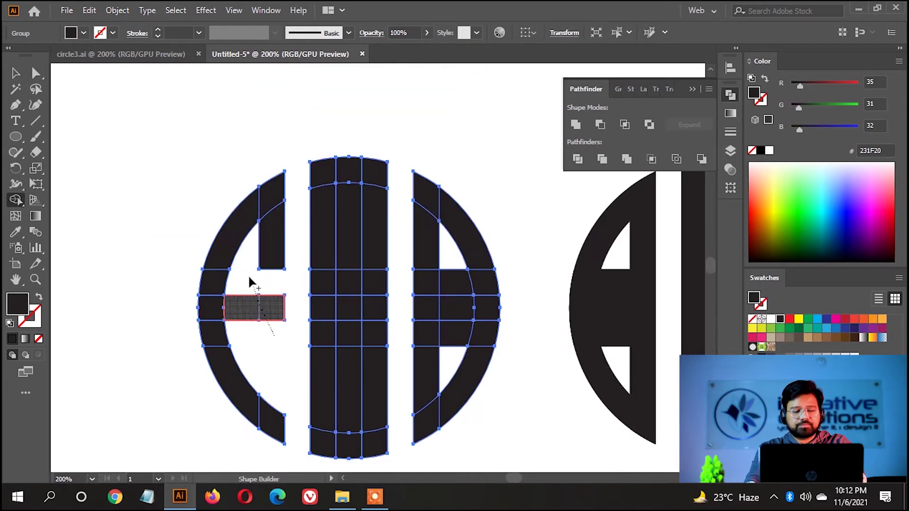
{"action": "scroll", "coordinate": [291, 388], "scroll_direction": "down", "scroll_amount": 3}
{"action": "left_click", "coordinate": [251, 343], "text": "alt"}
{"action": "scroll", "coordinate": [270, 308], "scroll_direction": "up", "scroll_amount": 1}
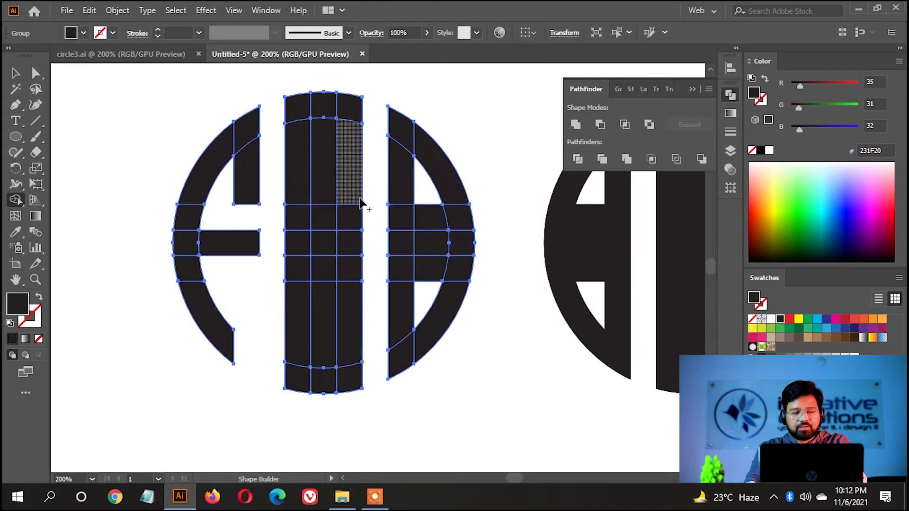
Step: Erase the centre bar's middle cells and right-letter pieces, undoing the unwanted arc removal
{"action": "left_click", "coordinate": [324, 197], "text": "alt"}
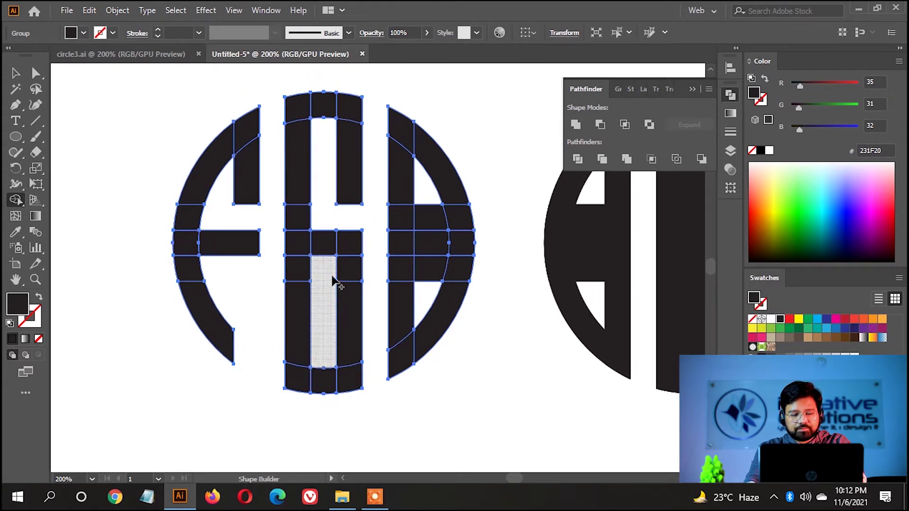
{"action": "left_click", "coordinate": [334, 280], "text": "alt"}
{"action": "left_click", "coordinate": [437, 197], "text": "alt"}
{"action": "left_click_drag", "start_coordinate": [423, 261], "coordinate": [435, 349]}
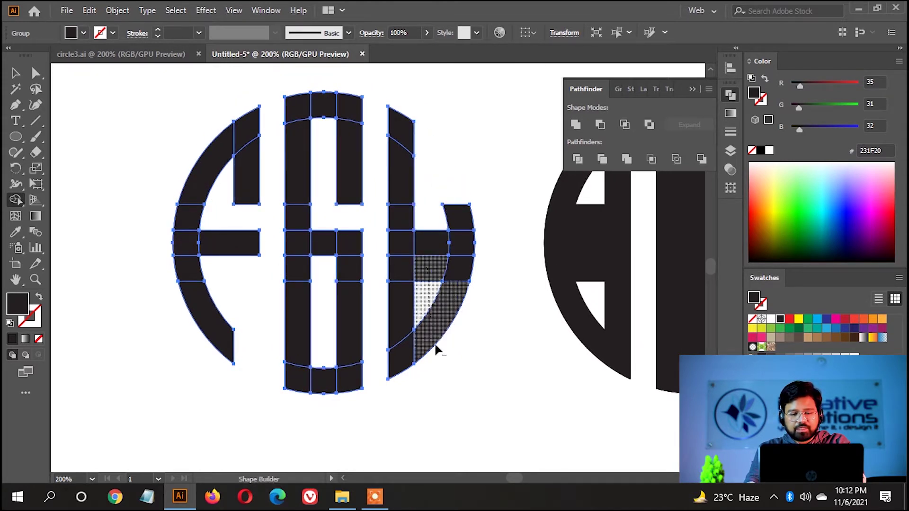
{"action": "left_click_drag", "start_coordinate": [481, 330], "coordinate": [452, 322]}
{"action": "key", "text": "ctrl+z"}
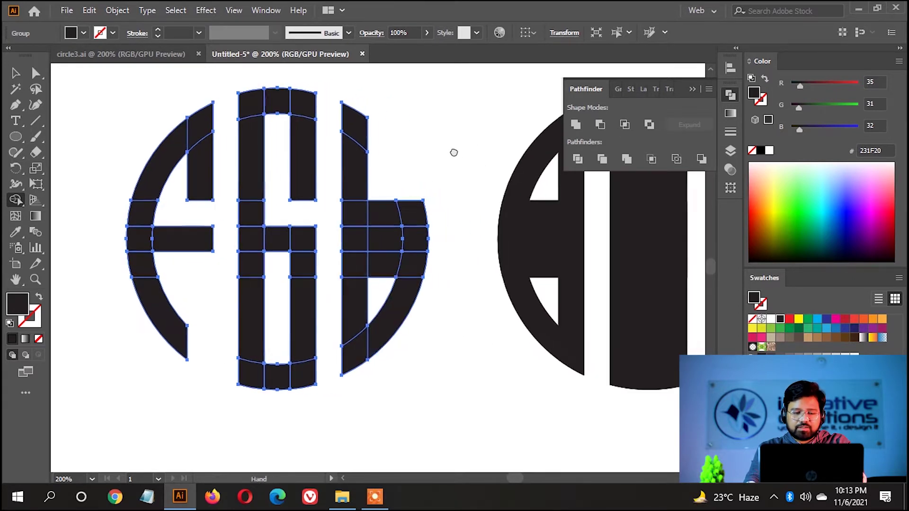
{"action": "key", "text": "ctrl+z"}
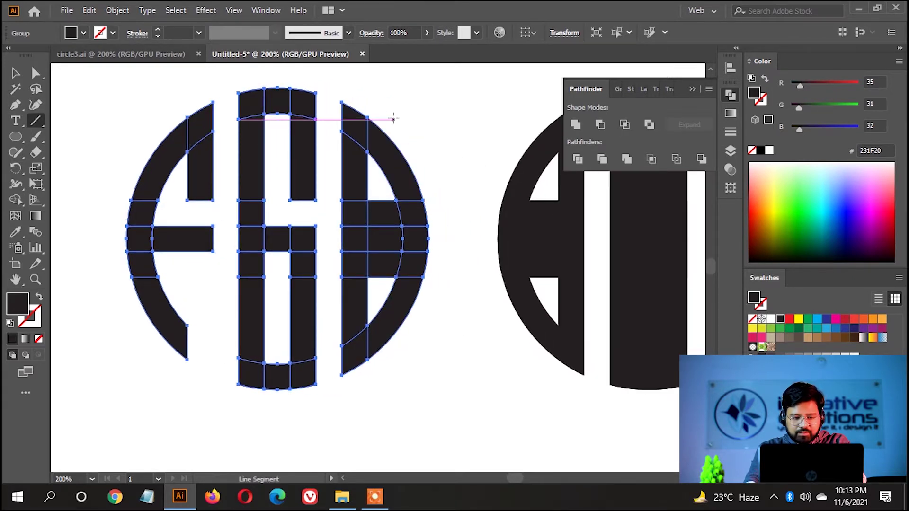
Step: Cut the right letter with a vertical line and erase its top-right and lower-right strips
{"action": "left_click_drag", "start_coordinate": [393, 119], "coordinate": [394, 374]}
{"action": "key", "text": "v"}
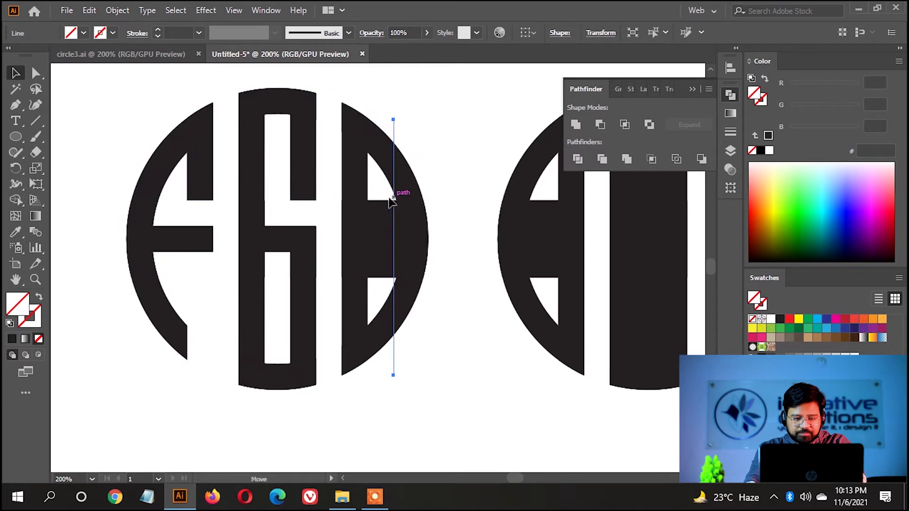
{"action": "left_click_drag", "start_coordinate": [389, 198], "coordinate": [384, 199]}
{"action": "key", "text": "ctrl+a"}
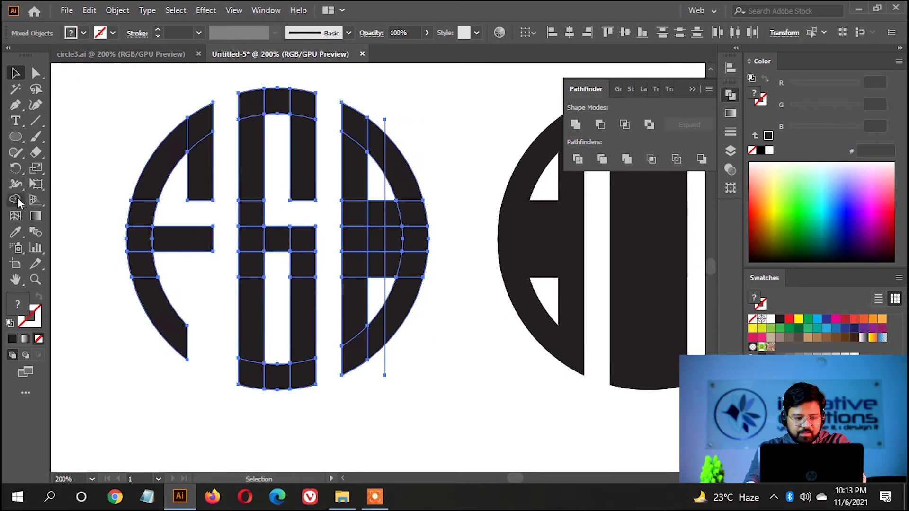
{"action": "left_click", "coordinate": [15, 200]}
{"action": "left_click", "coordinate": [376, 156], "text": "alt"}
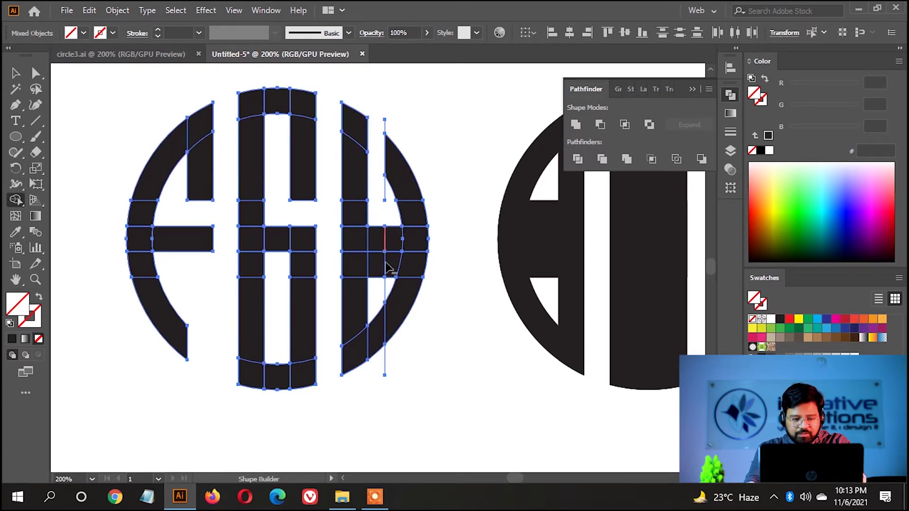
{"action": "left_click_drag", "start_coordinate": [386, 273], "coordinate": [383, 331]}
{"action": "key", "text": "v"}
{"action": "left_click", "coordinate": [402, 386]}
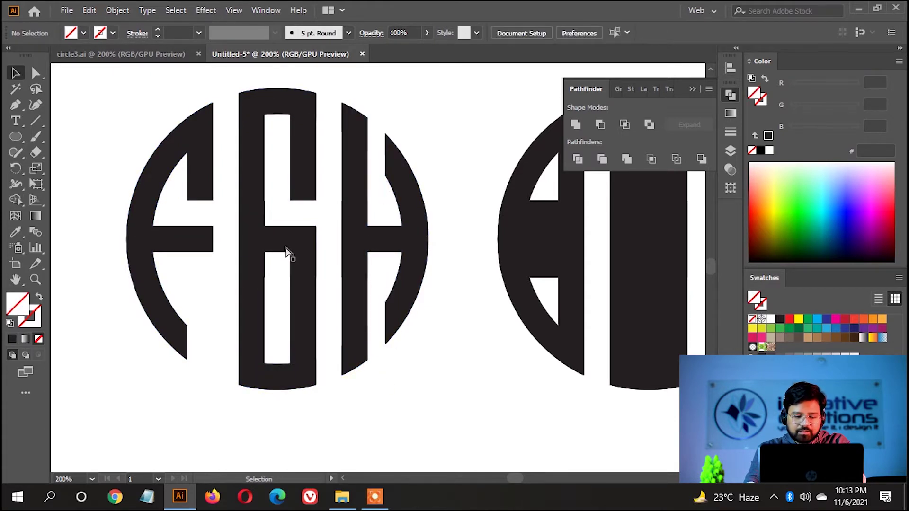
Step: Cut the G's bar with a vertical line, erase the piece left of it, and remove the line
{"action": "key", "text": "a"}
{"action": "scroll", "coordinate": [275, 231], "scroll_direction": "up", "scroll_amount": 1}
{"action": "key", "text": "ctrl+a"}
{"action": "key", "text": "v"}
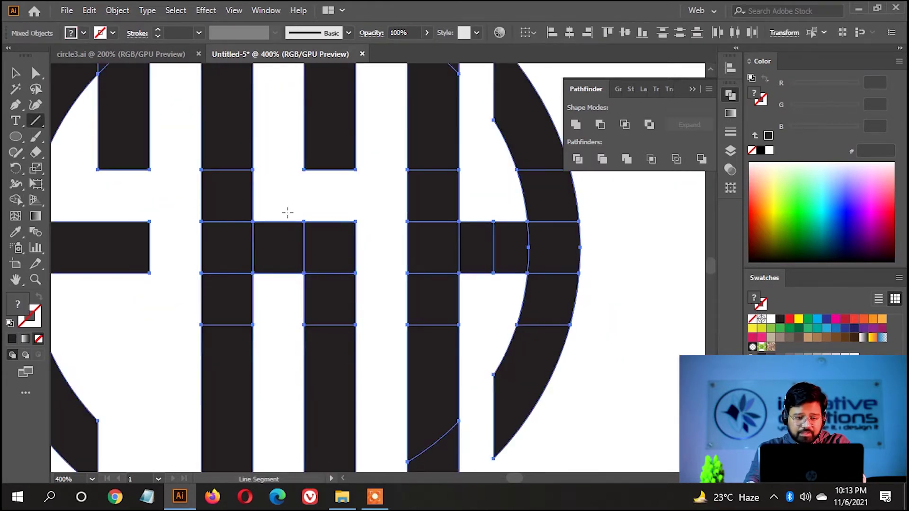
{"action": "left_click_drag", "start_coordinate": [281, 228], "coordinate": [278, 324]}
{"action": "key", "text": "v"}
{"action": "key", "text": "ctrl+a"}
{"action": "key", "text": "shift+m"}
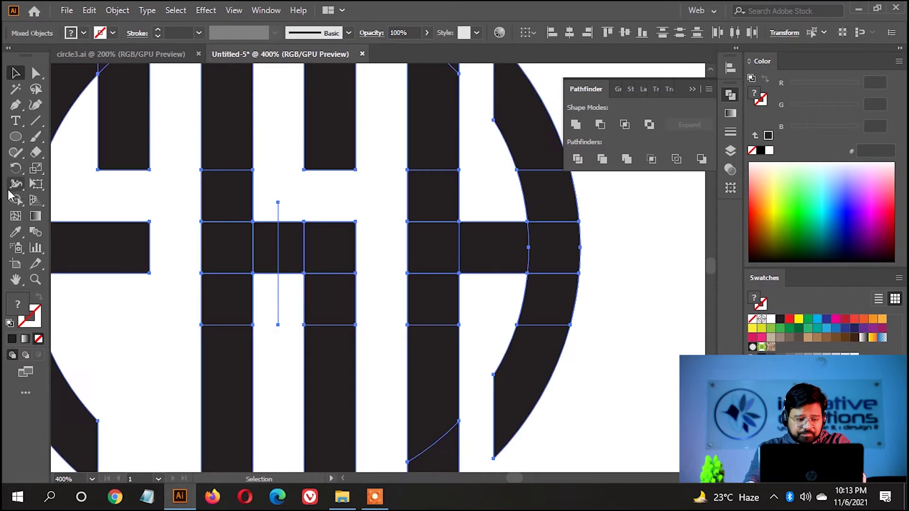
{"action": "mouse_move", "coordinate": [262, 280]}
{"action": "left_mouse_down"}
{"action": "mouse_move", "coordinate": [267, 213]}
{"action": "mouse_move", "coordinate": [271, 237]}
{"action": "left_mouse_up"}
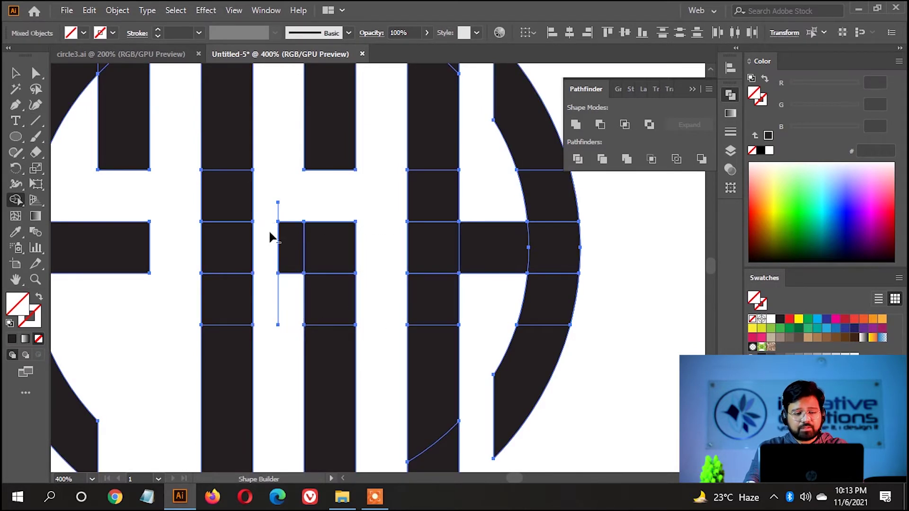
{"action": "key", "text": "v"}
{"action": "left_click", "coordinate": [278, 213]}
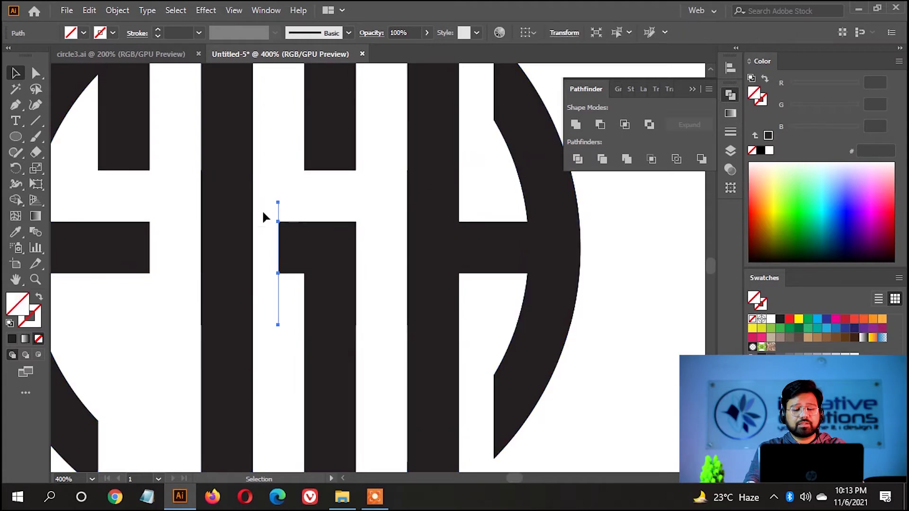
{"action": "key", "text": "ctrl+minus"}
Step: Select the next striped circle and erase the left bar's upper and lower strips
{"action": "left_click_drag", "start_coordinate": [371, 227], "coordinate": [665, 391]}
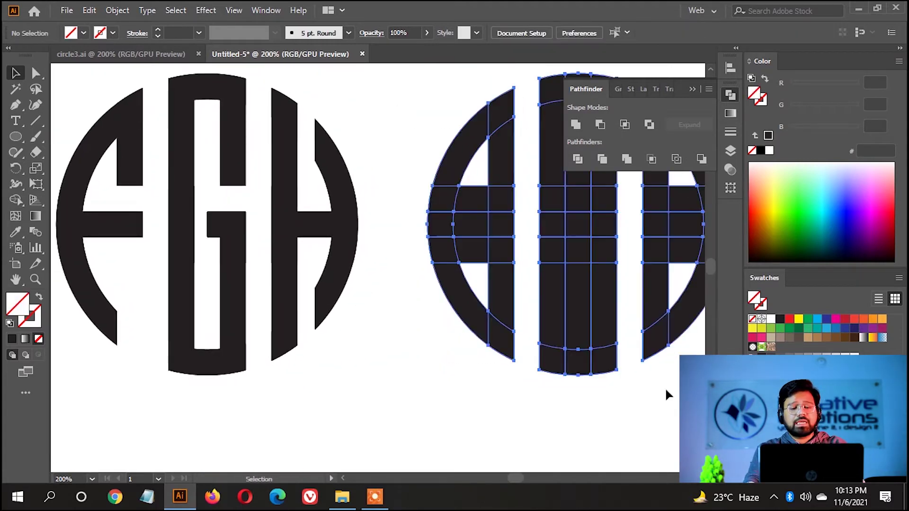
{"action": "scroll", "coordinate": [411, 177], "scroll_direction": "up", "scroll_amount": 1}
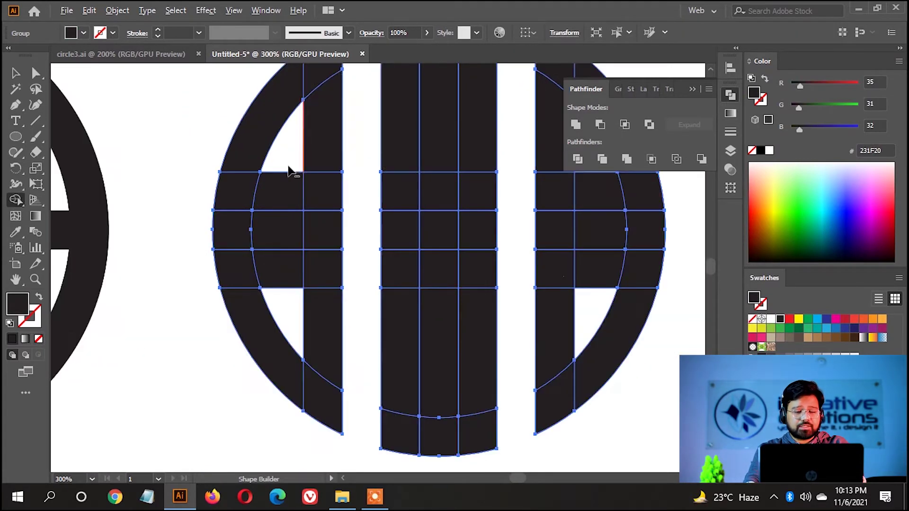
{"action": "left_click_drag", "start_coordinate": [290, 175], "coordinate": [361, 195]}
{"action": "mouse_move", "coordinate": [252, 249]}
{"action": "left_mouse_down"}
{"action": "mouse_move", "coordinate": [300, 250]}
{"action": "mouse_move", "coordinate": [277, 274]}
{"action": "left_mouse_up"}
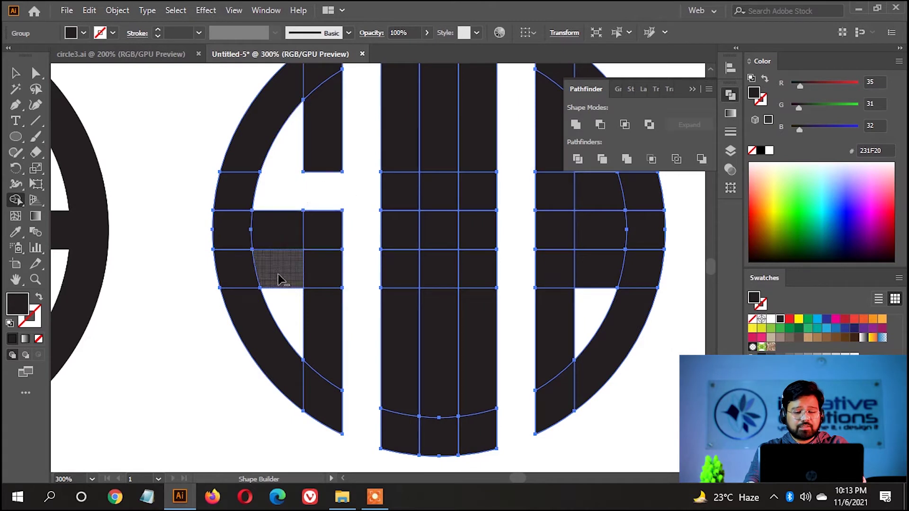
{"action": "scroll", "coordinate": [277, 274], "scroll_direction": "down", "scroll_amount": 1}
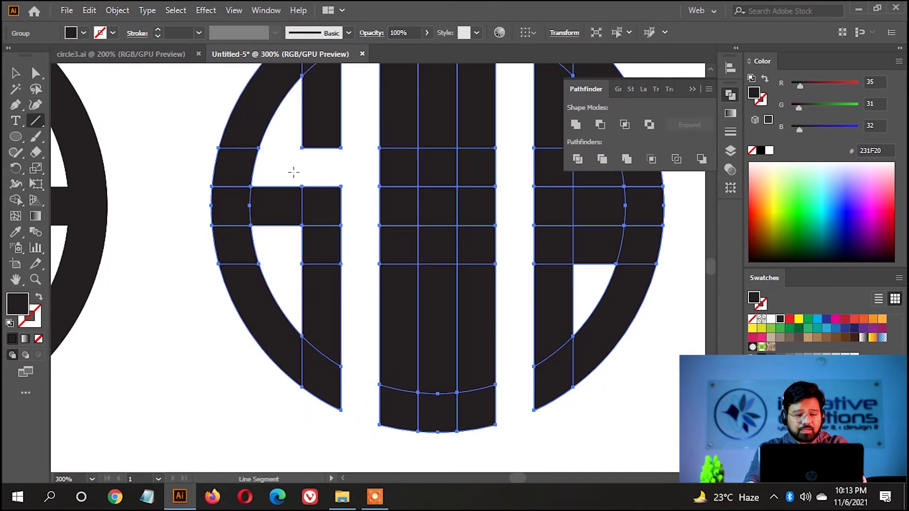
Step: Draw a vertical cut through the left crossbar and erase the piece left of it
{"action": "left_click_drag", "start_coordinate": [281, 167], "coordinate": [281, 258]}
{"action": "key", "text": "ctrl+a"}
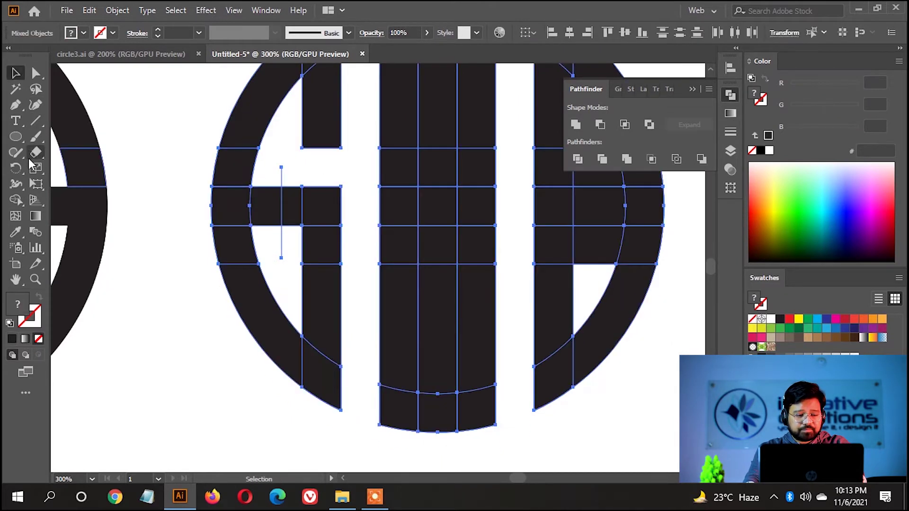
{"action": "key", "text": "shift+m"}
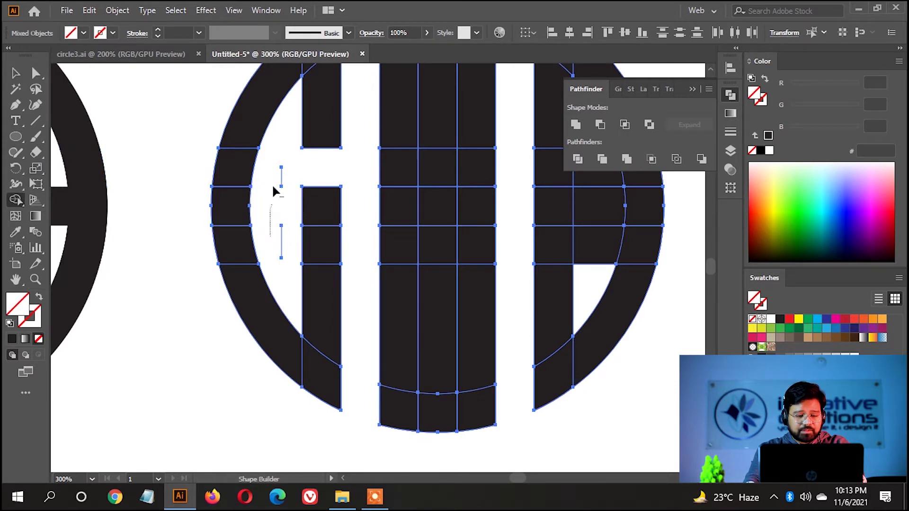
{"action": "left_click_drag", "start_coordinate": [264, 220], "coordinate": [270, 192]}
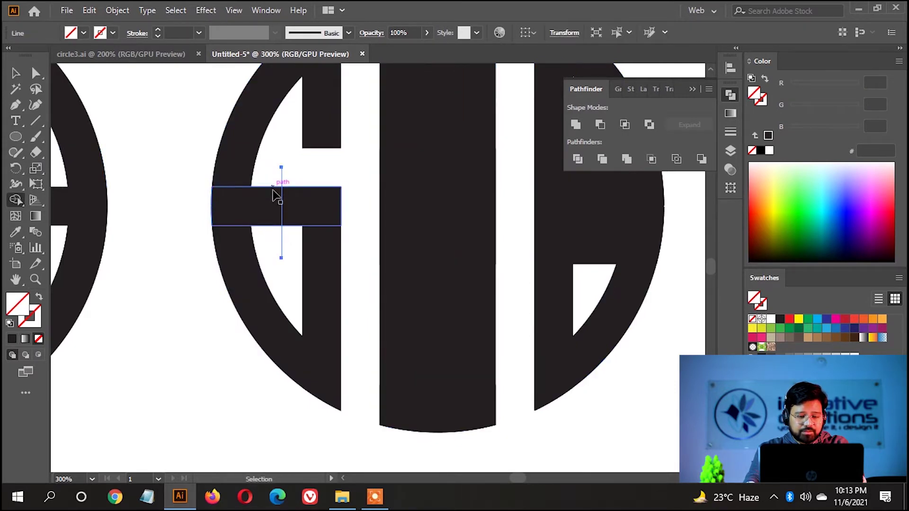
{"action": "key", "text": "v"}
{"action": "left_click", "coordinate": [86, 185], "text": "shift"}
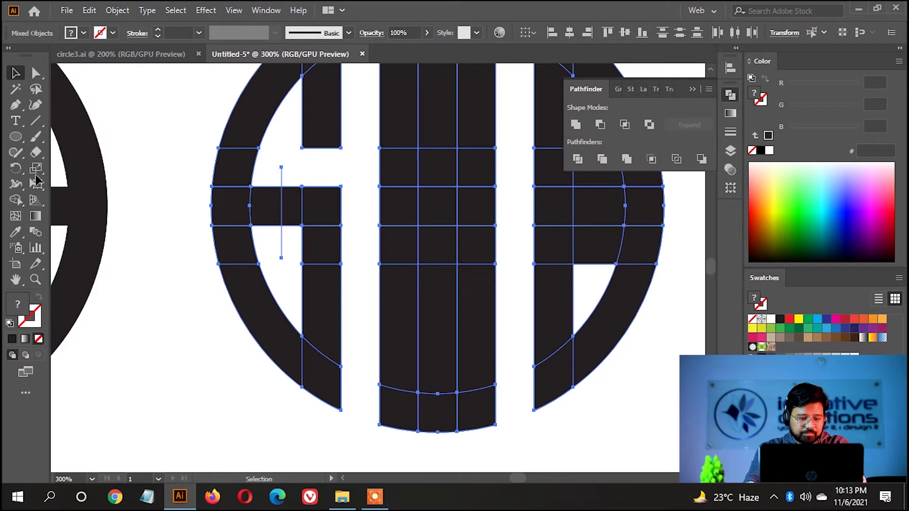
{"action": "left_click", "coordinate": [29, 206]}
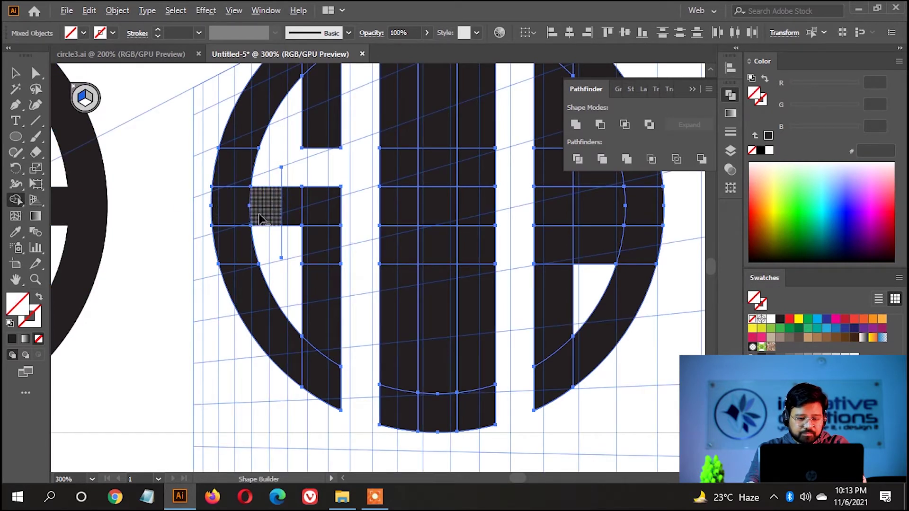
{"action": "left_click", "coordinate": [265, 207], "text": "alt"}
{"action": "key", "text": "ctrl+shift+i"}
{"action": "key", "text": "v"}
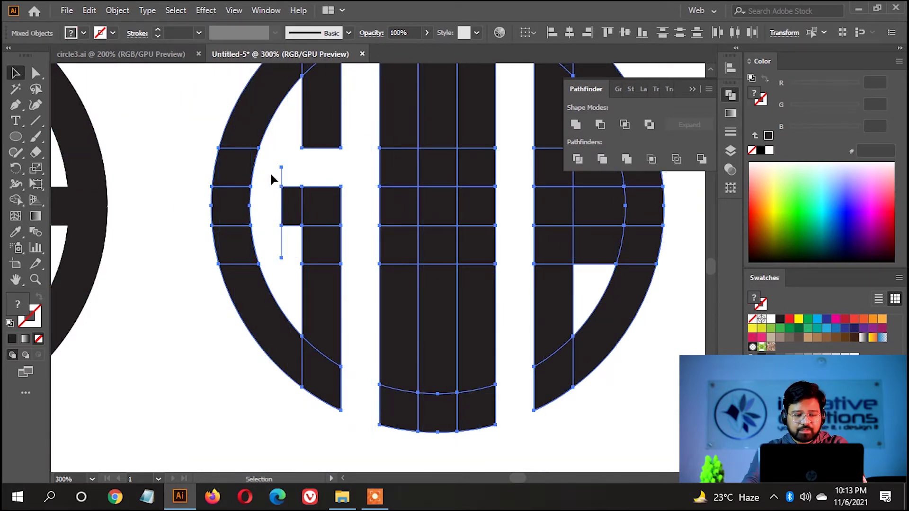
{"action": "left_click", "coordinate": [281, 180]}
Step: Form the H by removing the middle strips above and below the crossbar, and merge the third column
{"action": "key", "text": "ctrl+minus"}
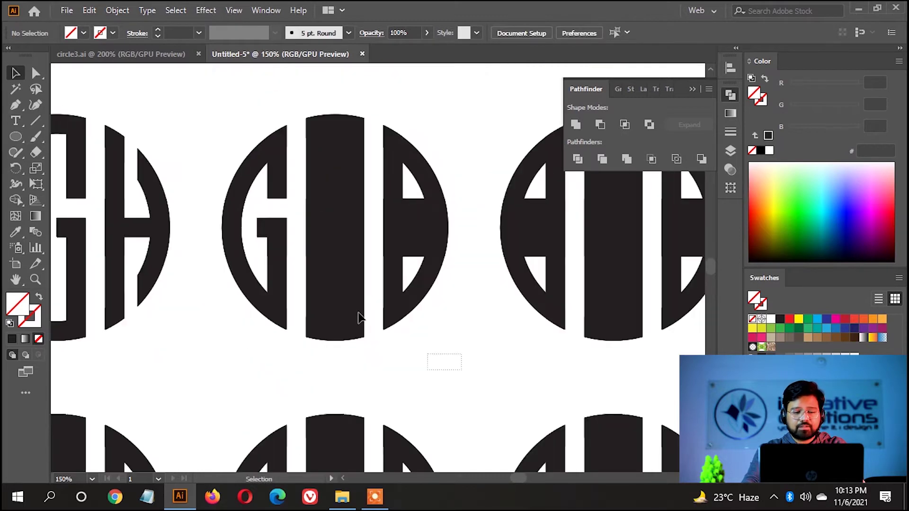
{"action": "left_click", "coordinate": [359, 319]}
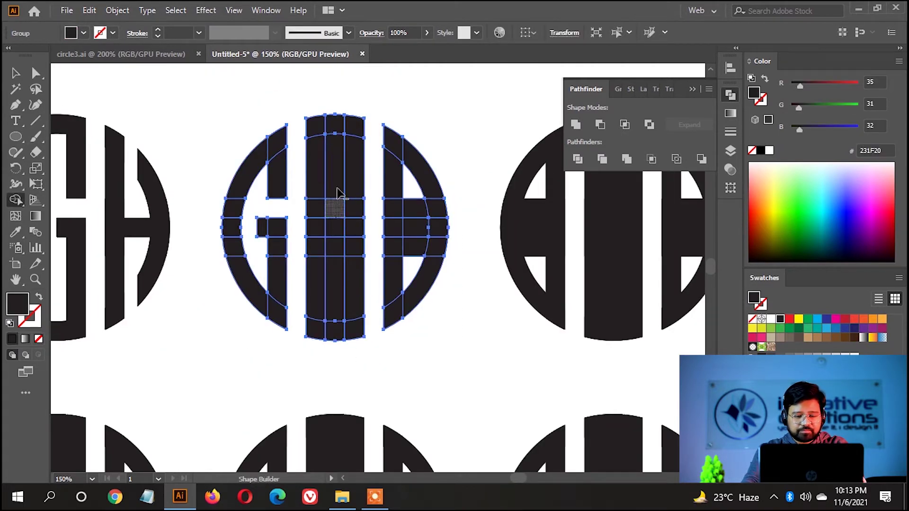
{"action": "left_click_drag", "start_coordinate": [340, 193], "coordinate": [334, 279]}
{"action": "key", "text": "ctrl+z"}
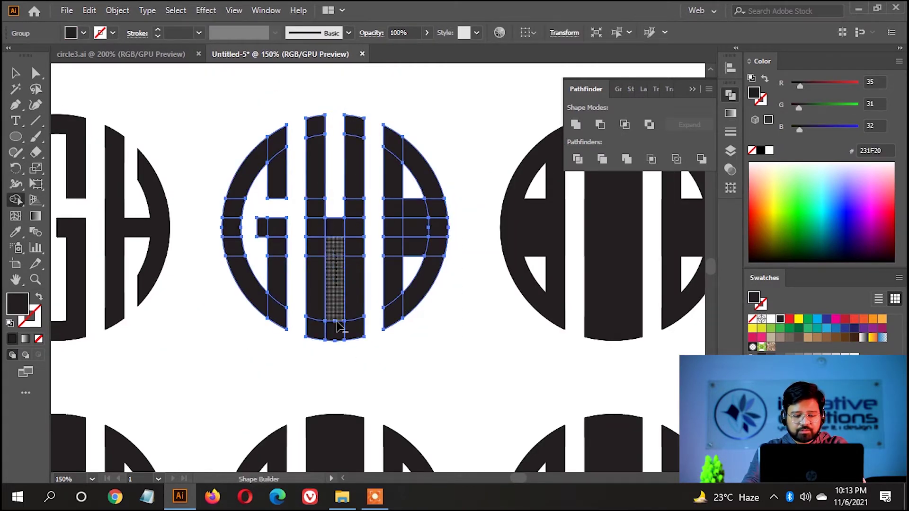
{"action": "left_click_drag", "start_coordinate": [335, 237], "coordinate": [335, 331]}
{"action": "scroll", "coordinate": [385, 217], "scroll_direction": "up", "scroll_amount": 2}
{"action": "scroll", "coordinate": [442, 318], "scroll_direction": "right", "scroll_amount": 2}
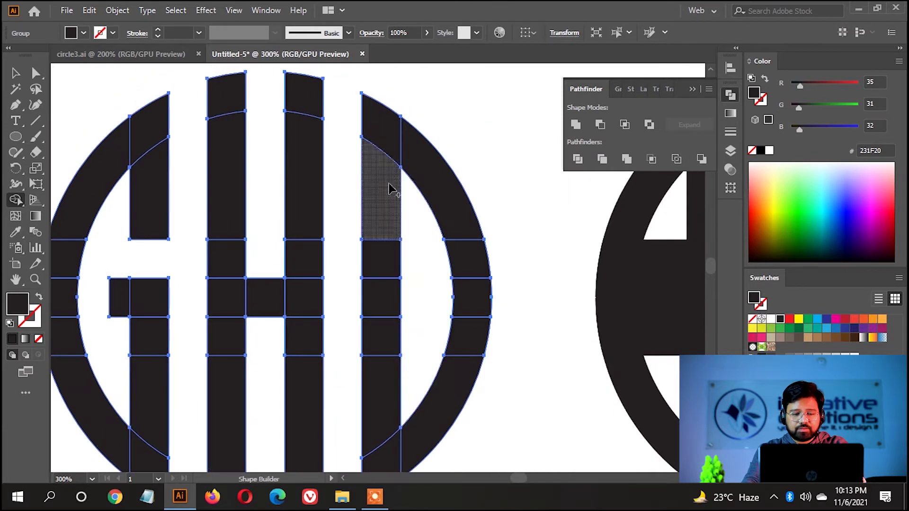
{"action": "scroll", "coordinate": [361, 136], "scroll_direction": "right", "scroll_amount": 2}
{"action": "left_click_drag", "start_coordinate": [361, 136], "coordinate": [365, 388]}
{"action": "scroll", "coordinate": [324, 138], "scroll_direction": "up", "scroll_amount": 2}
{"action": "scroll", "coordinate": [422, 193], "scroll_direction": "up", "scroll_amount": 2}
Step: Cut a diagonal across the third letter's bar, remove the sliver, and delete the guide line
{"action": "left_click", "coordinate": [33, 123]}
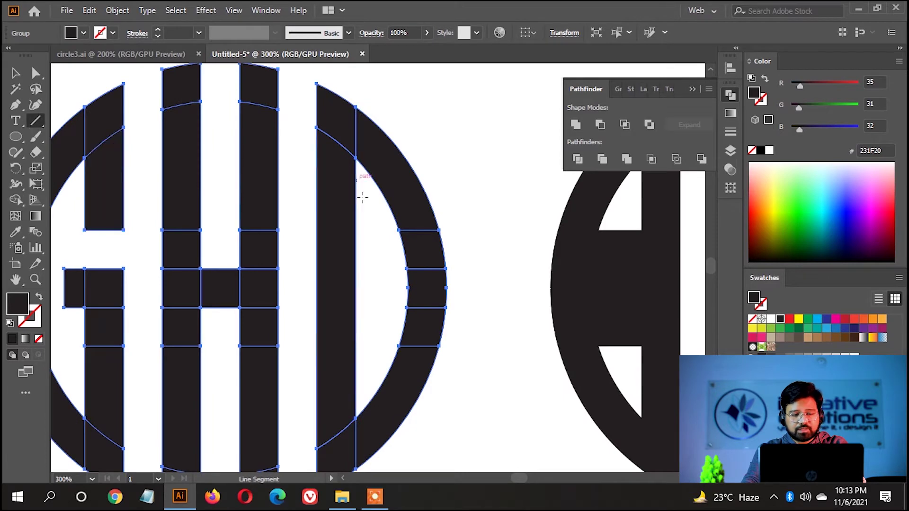
{"action": "scroll", "coordinate": [378, 108], "scroll_direction": "down", "scroll_amount": 4}
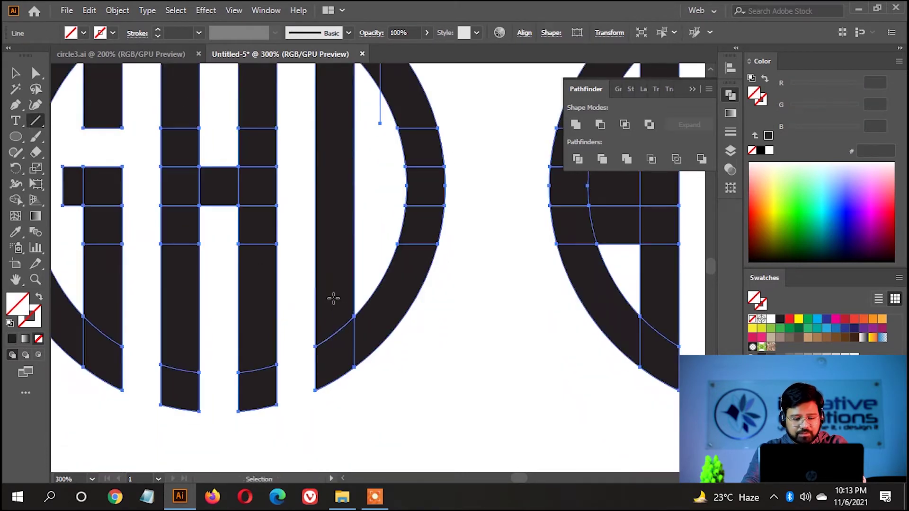
{"action": "left_click_drag", "start_coordinate": [294, 331], "coordinate": [379, 265]}
{"action": "scroll", "coordinate": [445, 317], "scroll_direction": "down", "scroll_amount": 1}
{"action": "key", "text": "v"}
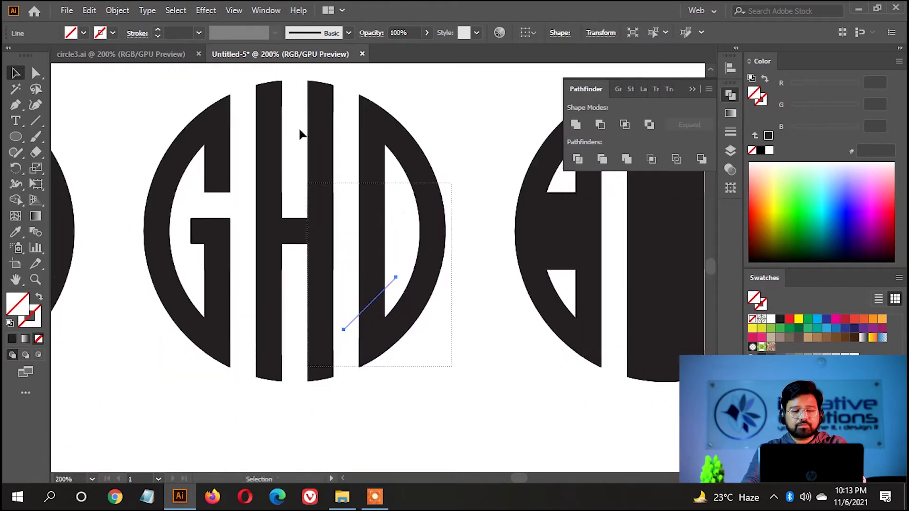
{"action": "key", "text": "ctrl+a"}
{"action": "left_click", "coordinate": [16, 199]}
{"action": "scroll", "coordinate": [406, 132], "scroll_direction": "up", "scroll_amount": 1}
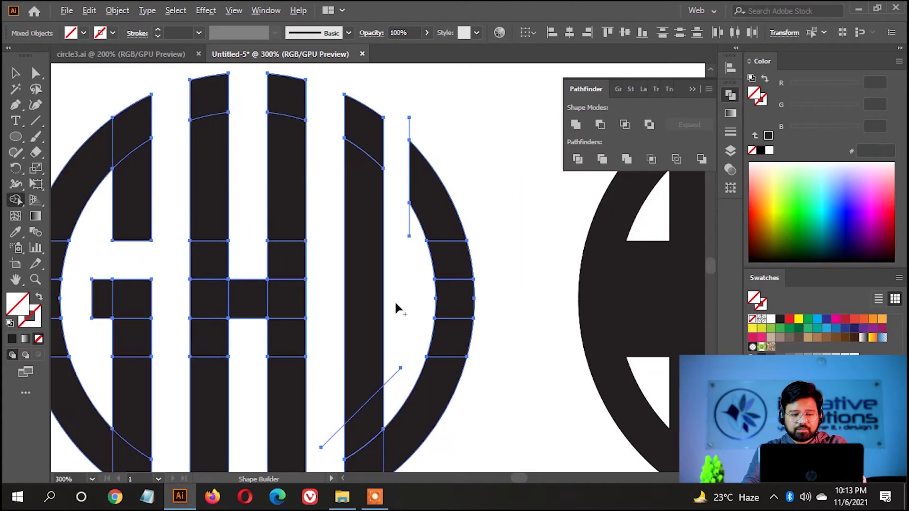
{"action": "scroll", "coordinate": [396, 309], "scroll_direction": "down", "scroll_amount": 3}
{"action": "left_click", "coordinate": [357, 291], "text": "alt"}
{"action": "key", "text": "v"}
{"action": "left_click", "coordinate": [385, 231]}
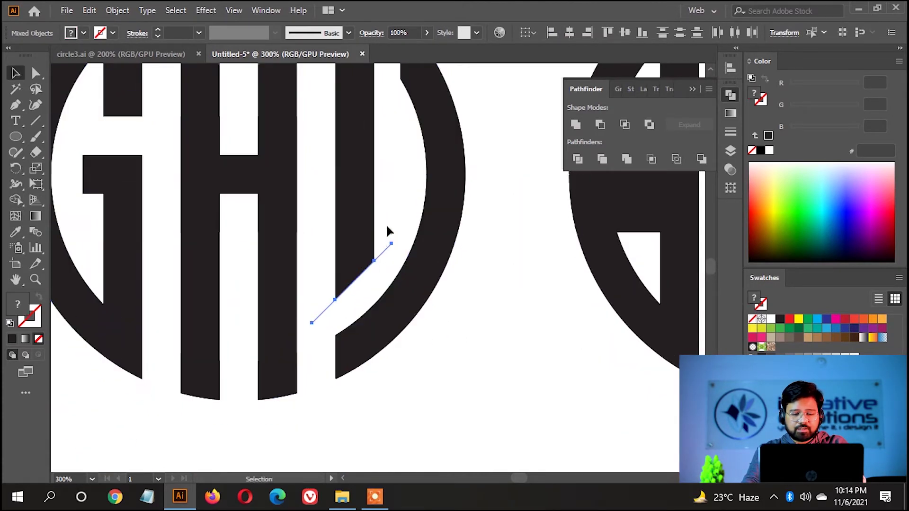
{"action": "key", "text": "Delete"}
Step: Separate the I's dot by cutting a horizontal line across the bar's top and removing the wedge
{"action": "scroll", "coordinate": [381, 156], "scroll_direction": "up", "scroll_amount": 5}
{"action": "key", "text": "ctrl+a"}
{"action": "scroll", "coordinate": [350, 183], "scroll_direction": "up", "scroll_amount": 1}
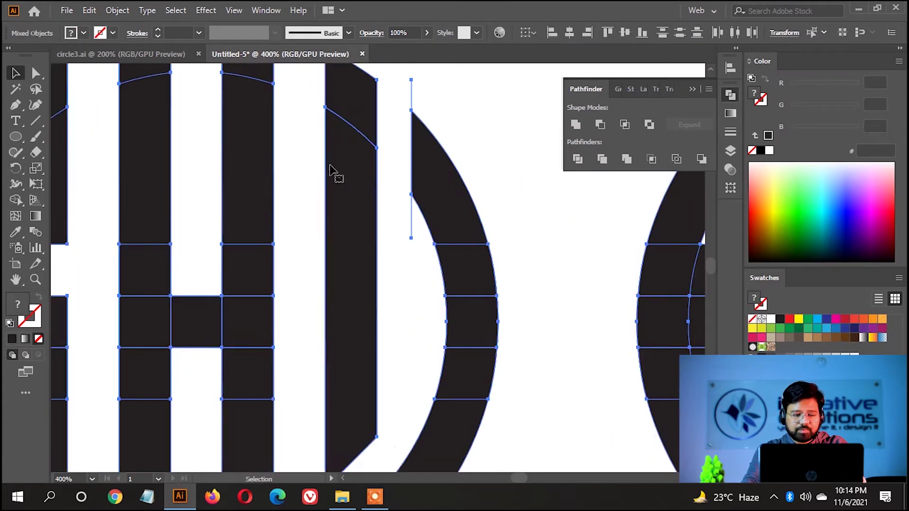
{"action": "left_click_drag", "start_coordinate": [389, 181], "coordinate": [303, 182]}
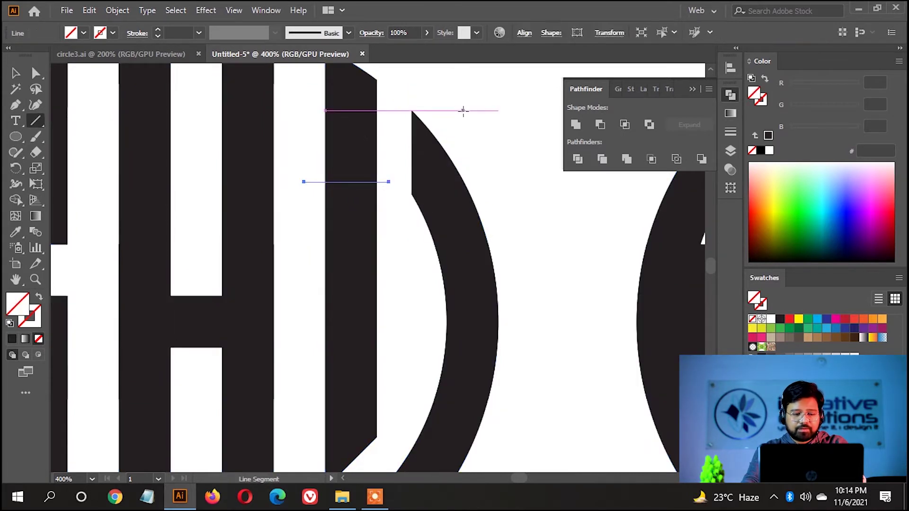
{"action": "key", "text": "v"}
{"action": "key", "text": "ctrl+a"}
{"action": "left_click", "coordinate": [36, 199]}
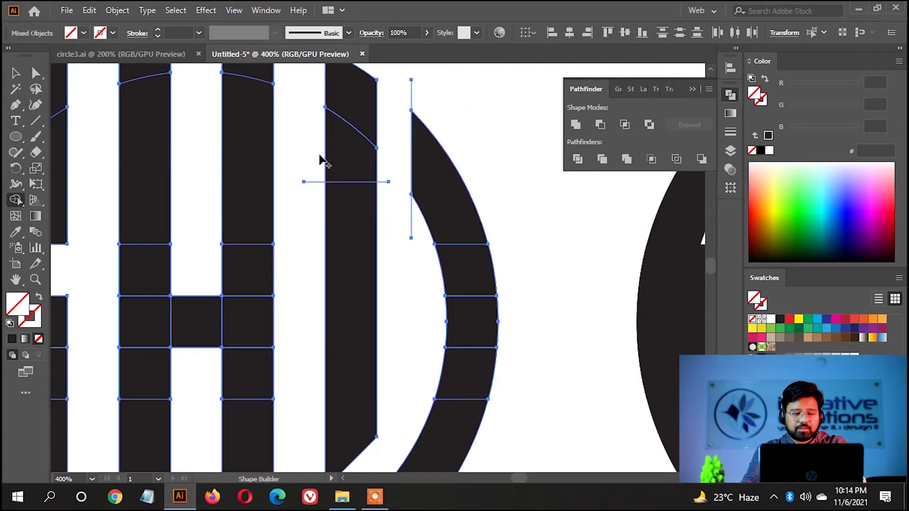
{"action": "left_click", "coordinate": [349, 159], "text": "alt"}
{"action": "scroll", "coordinate": [442, 101], "scroll_direction": "down", "scroll_amount": 1}
{"action": "left_click", "coordinate": [389, 126]}
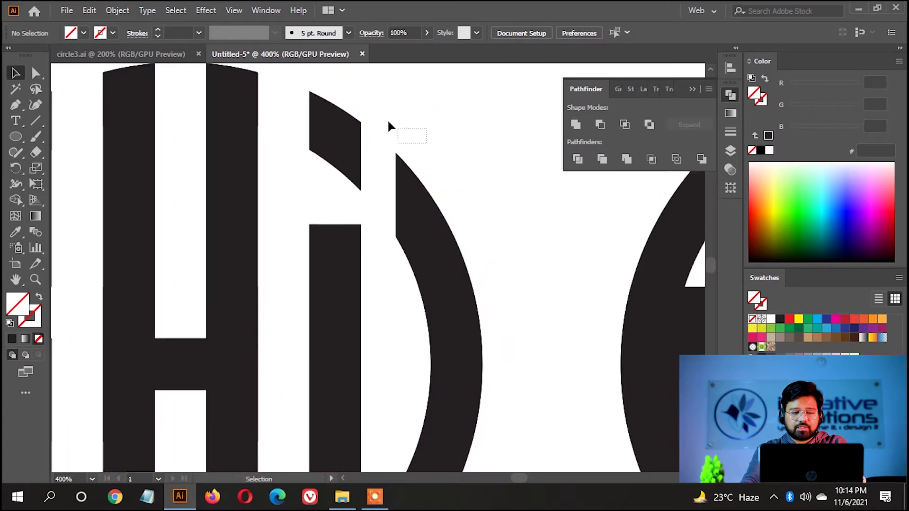
Step: Select the next template circle and check the circle3.ai reference before returning to Untitled-5
{"action": "scroll", "coordinate": [469, 164], "scroll_direction": "down", "scroll_amount": 1}
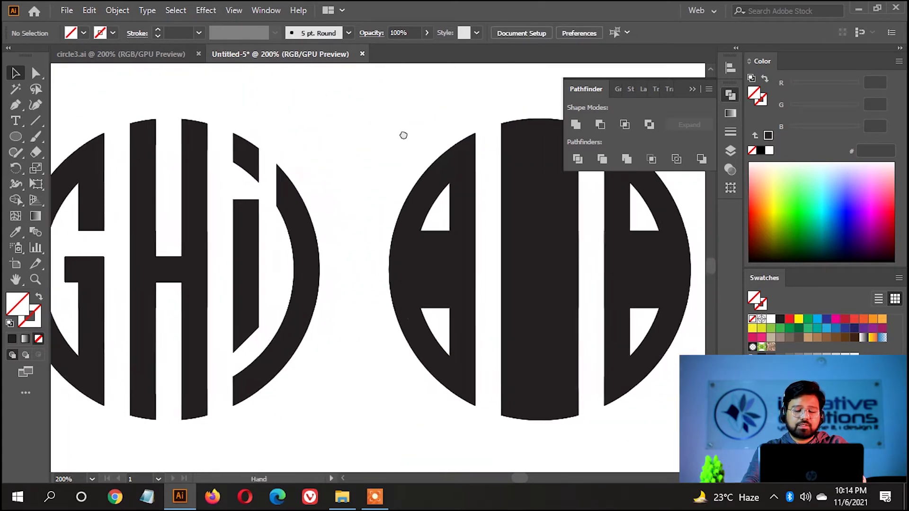
{"action": "left_click_drag", "start_coordinate": [468, 164], "coordinate": [367, 130]}
{"action": "left_click", "coordinate": [654, 367]}
{"action": "key", "text": "ctrl+Tab"}
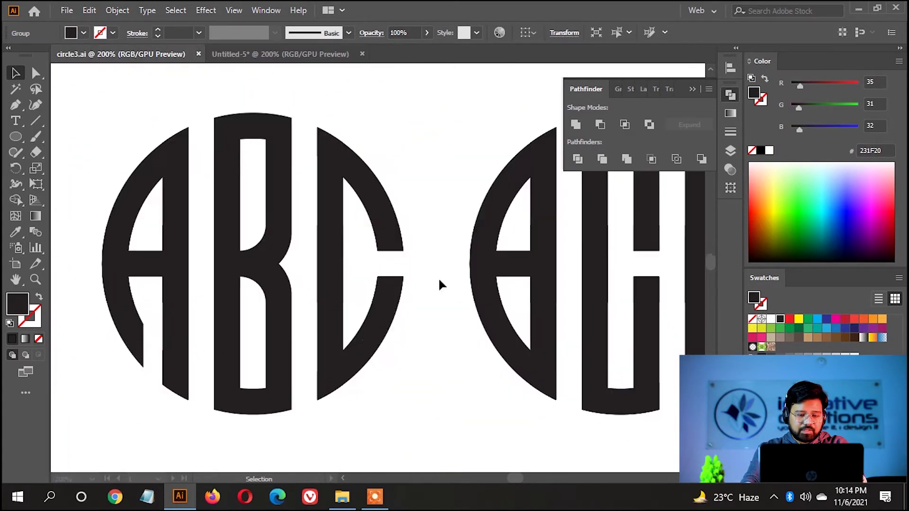
{"action": "scroll", "coordinate": [374, 278], "scroll_direction": "down", "scroll_amount": 3}
{"action": "scroll", "coordinate": [473, 293], "scroll_direction": "down", "scroll_amount": 2}
{"action": "scroll", "coordinate": [531, 309], "scroll_direction": "up", "scroll_amount": 1}
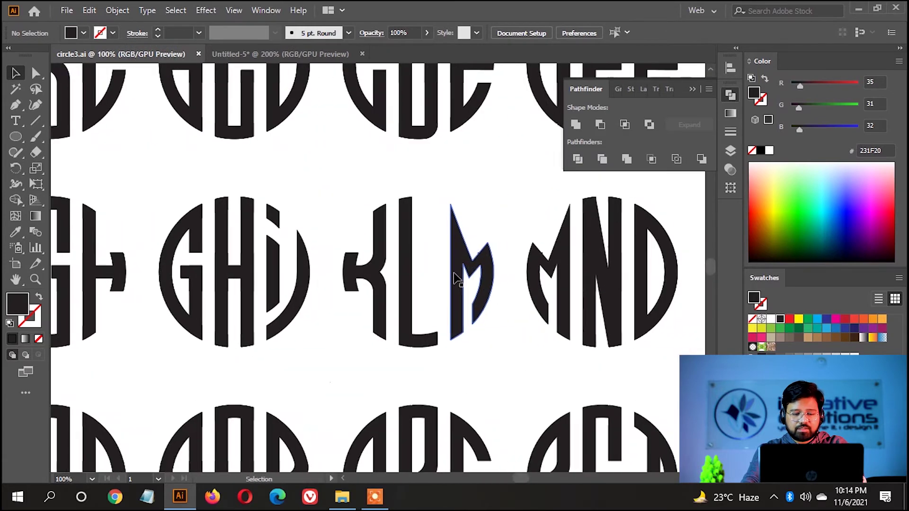
{"action": "key", "text": "ctrl+Tab"}
Step: Delete the top-left and bottom-left arc pieces of the template with Shape Builder
{"action": "scroll", "coordinate": [379, 265], "scroll_direction": "up", "scroll_amount": 1}
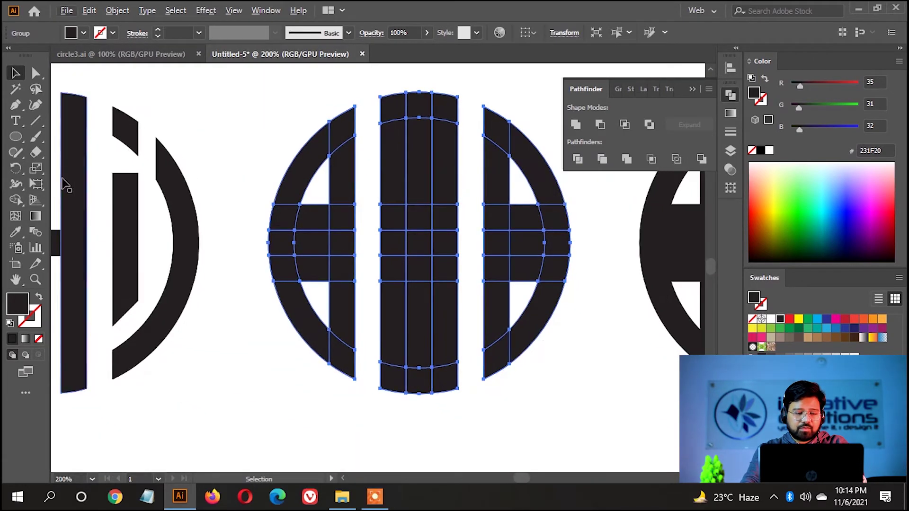
{"action": "left_click", "coordinate": [16, 199]}
{"action": "left_click", "coordinate": [311, 164], "text": "alt"}
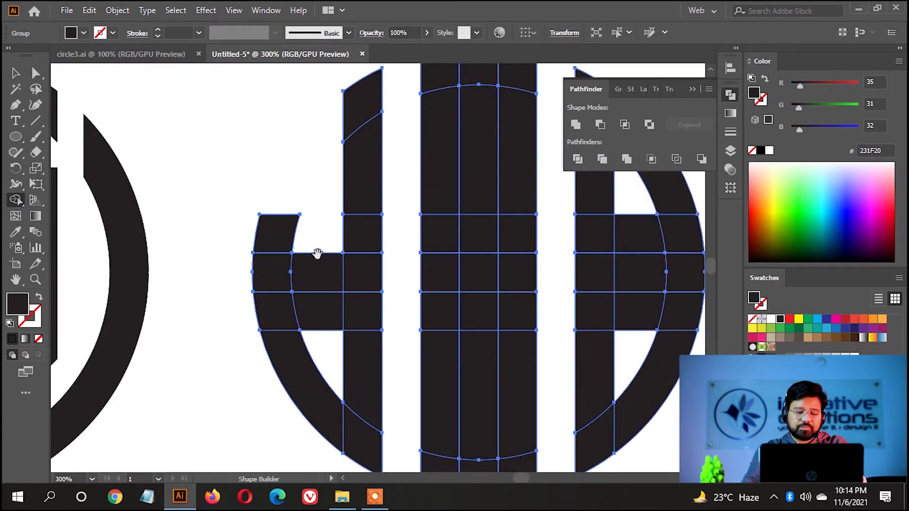
{"action": "scroll", "coordinate": [317, 253], "scroll_direction": "down", "scroll_amount": 3}
{"action": "left_click", "coordinate": [311, 287], "text": "alt"}
{"action": "scroll", "coordinate": [311, 288], "scroll_direction": "up", "scroll_amount": 1}
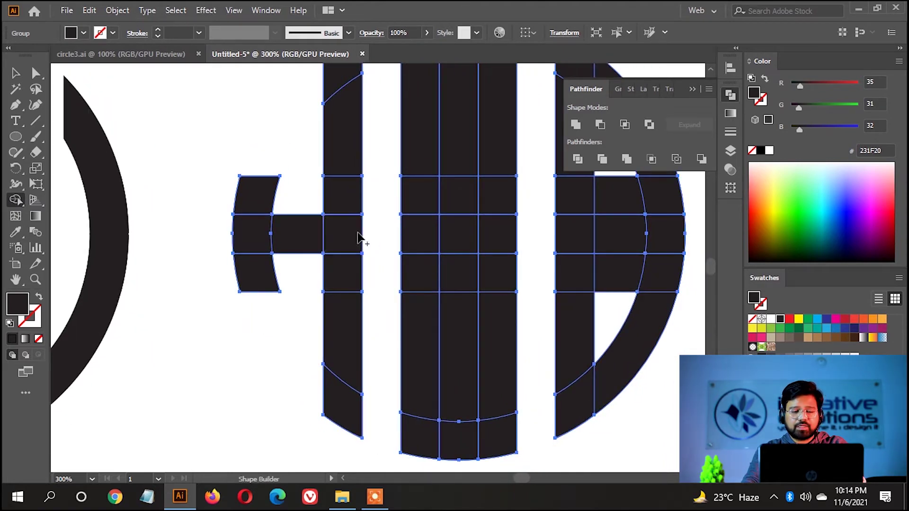
{"action": "left_click_drag", "start_coordinate": [371, 233], "coordinate": [354, 262]}
Step: Cut a notch at the junction by deleting the small square's top-right corner point
{"action": "left_click", "coordinate": [40, 79]}
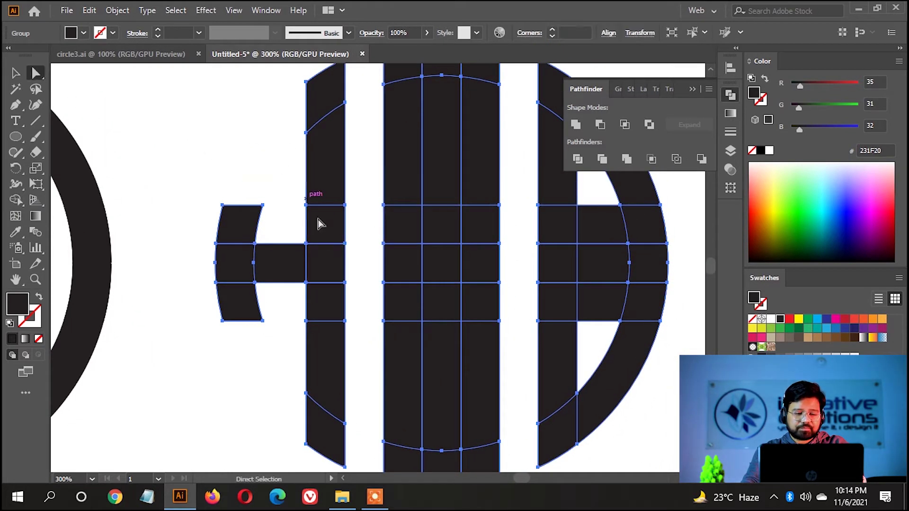
{"action": "scroll", "coordinate": [342, 219], "scroll_direction": "up", "scroll_amount": 2}
{"action": "left_click", "coordinate": [324, 246]}
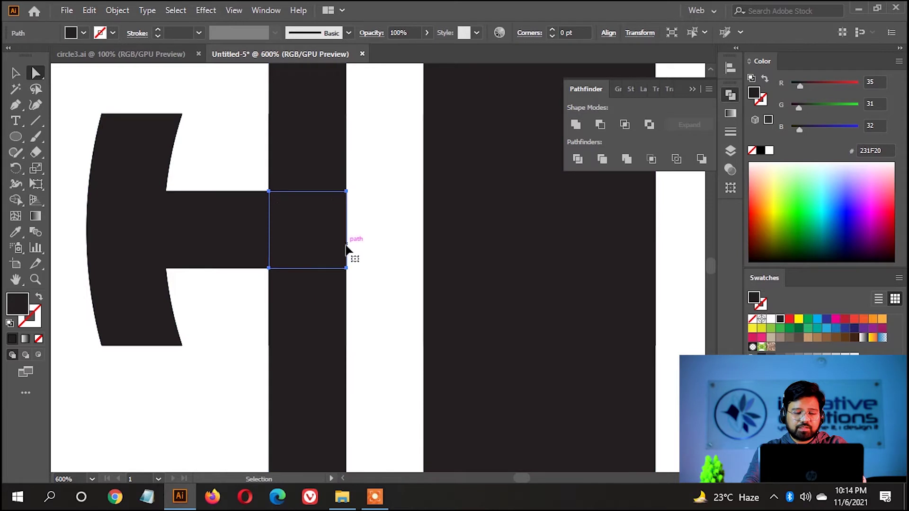
{"action": "left_click", "coordinate": [346, 269]}
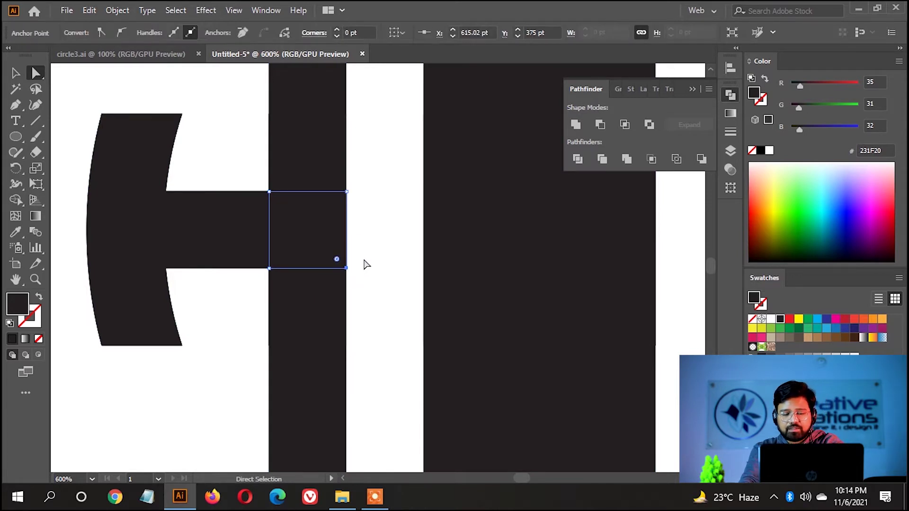
{"action": "key", "text": "Delete"}
{"action": "key", "text": "ctrl+z"}
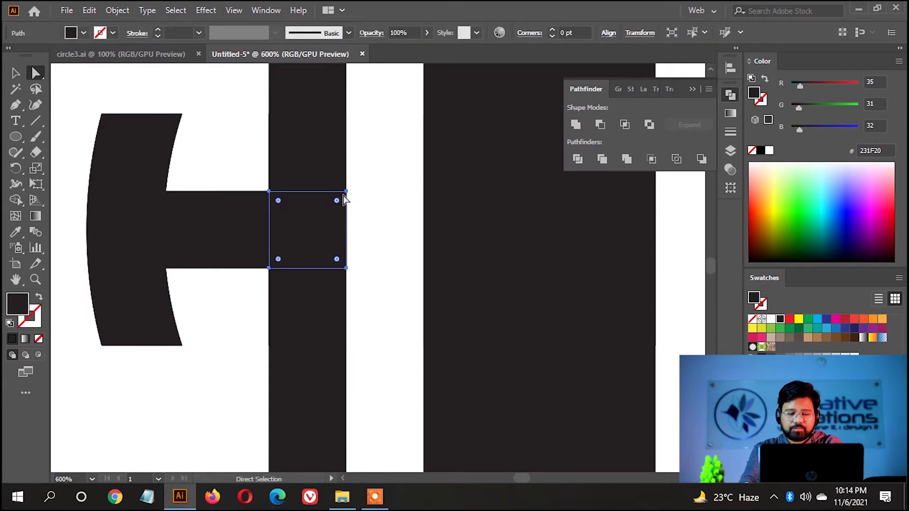
{"action": "left_click", "coordinate": [346, 192]}
{"action": "key", "text": "Delete"}
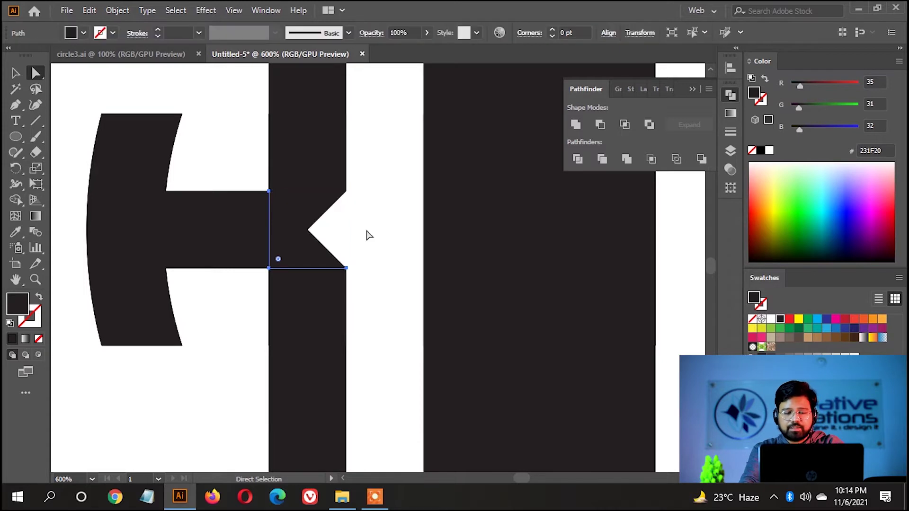
{"action": "scroll", "coordinate": [367, 236], "scroll_direction": "down", "scroll_amount": 3}
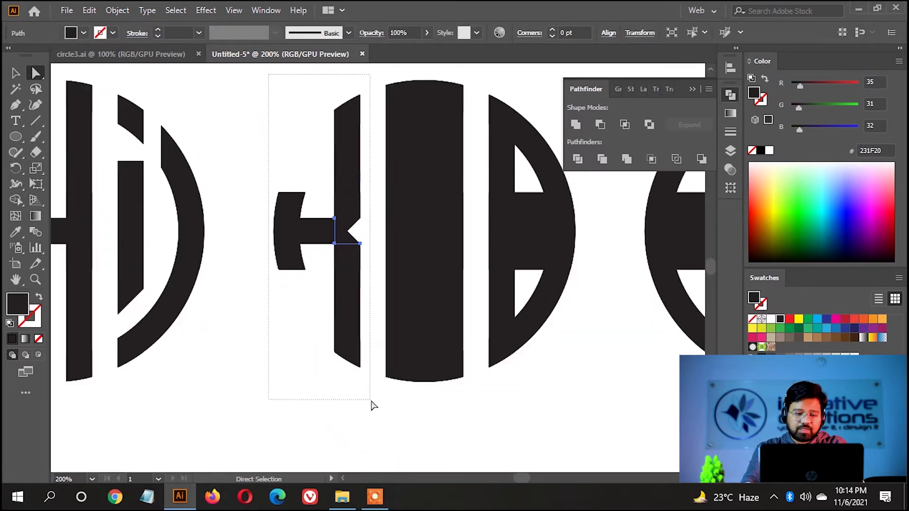
Step: Round the notch's upper and lower corners into smooth curves using the live corner widgets
{"action": "left_click", "coordinate": [322, 232]}
{"action": "scroll", "coordinate": [349, 232], "scroll_direction": "up", "scroll_amount": 2}
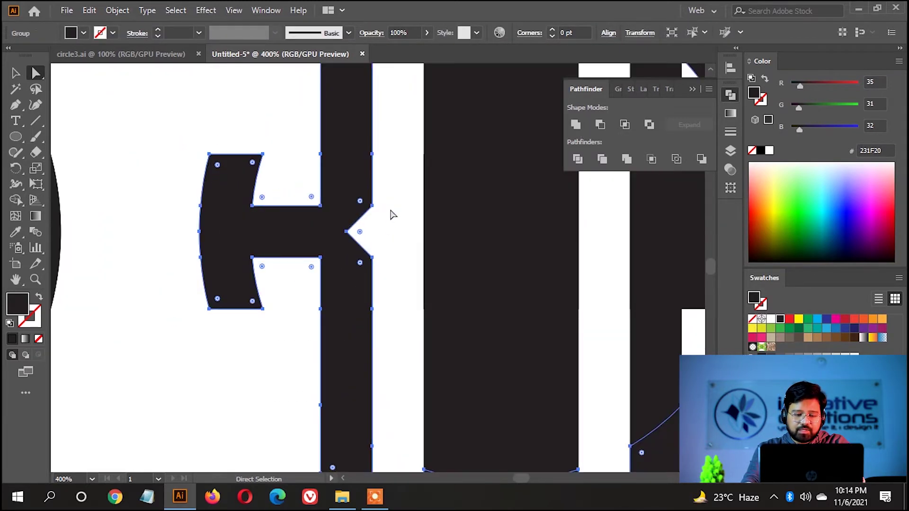
{"action": "left_click", "coordinate": [372, 256]}
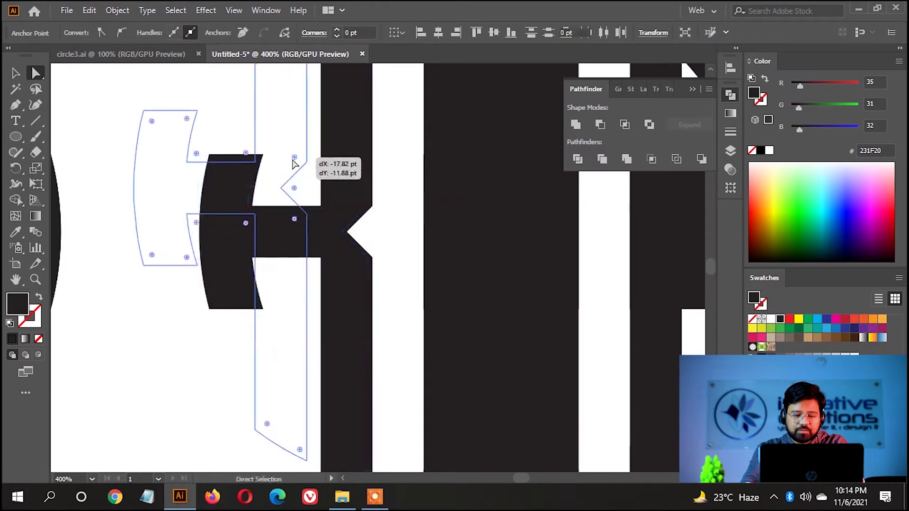
{"action": "left_click", "coordinate": [371, 206]}
{"action": "left_click_drag", "start_coordinate": [361, 207], "coordinate": [280, 156]}
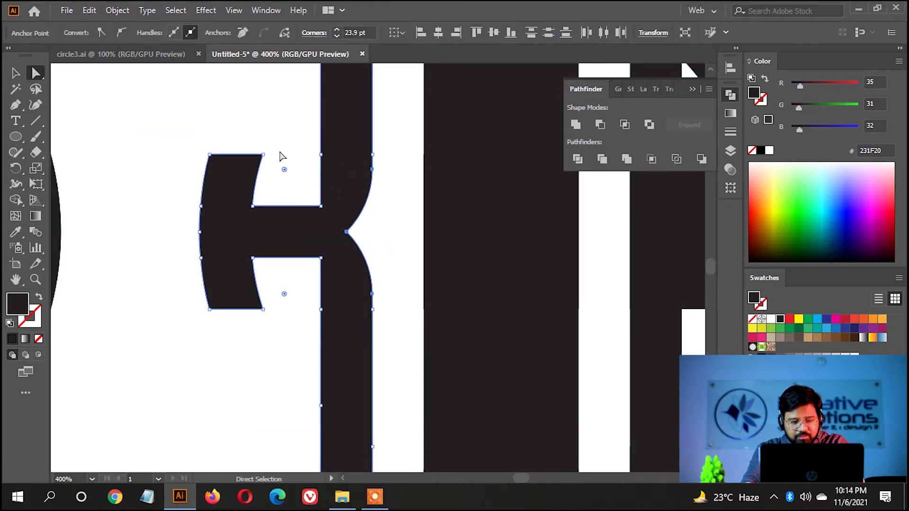
{"action": "left_click_drag", "start_coordinate": [312, 198], "coordinate": [239, 154]}
{"action": "key", "text": "ctrl+minus"}
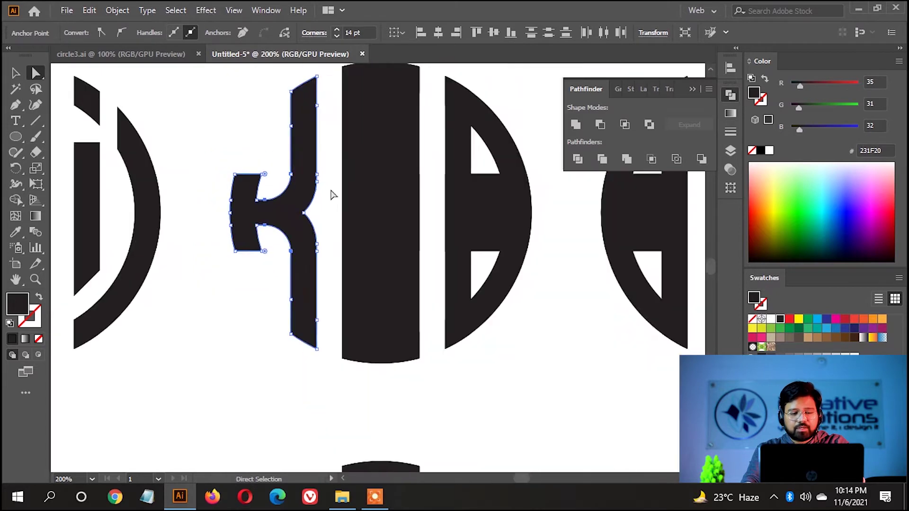
{"action": "left_click", "coordinate": [314, 198]}
{"action": "left_click", "coordinate": [102, 225], "text": "shift"}
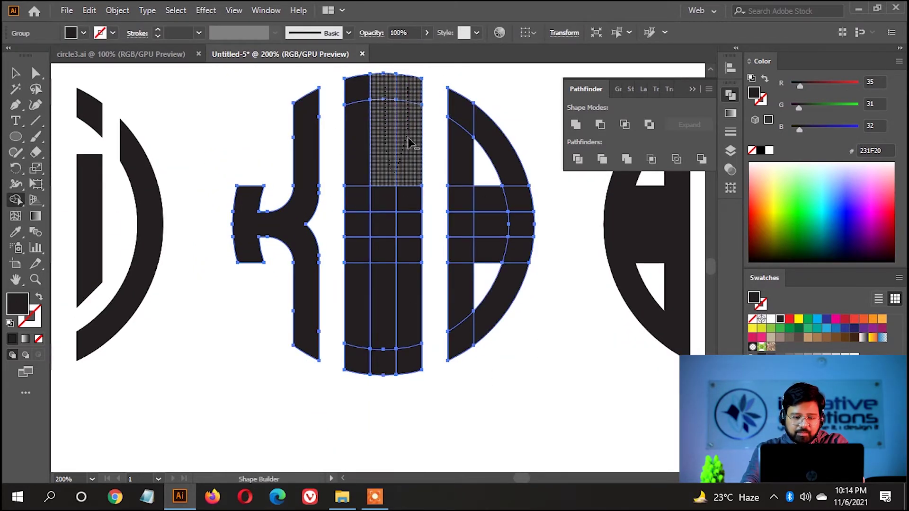
Step: Remove the top of the middle bar's right columns and erase the B's crossbar to leave a D
{"action": "mouse_move", "coordinate": [381, 92]}
{"action": "left_mouse_down"}
{"action": "mouse_move", "coordinate": [409, 223]}
{"action": "mouse_move", "coordinate": [408, 331]}
{"action": "left_mouse_up"}
{"action": "scroll", "coordinate": [393, 221], "scroll_direction": "right", "scroll_amount": 2}
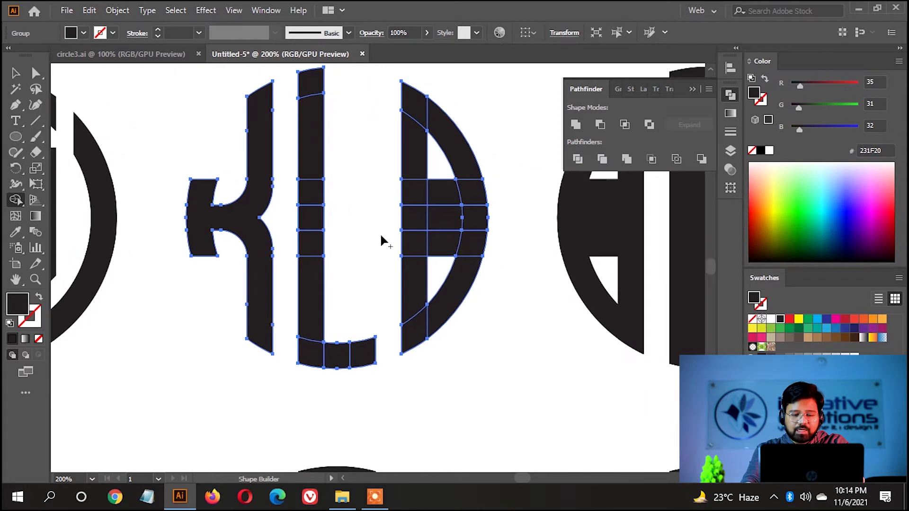
{"action": "key", "text": "v"}
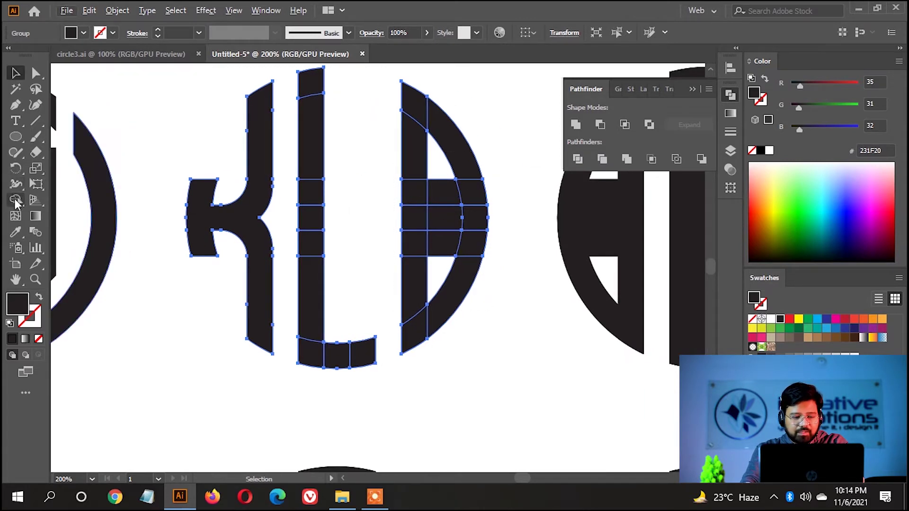
{"action": "left_click", "coordinate": [15, 200]}
{"action": "left_click_drag", "start_coordinate": [435, 192], "coordinate": [443, 293]}
{"action": "key", "text": "v"}
{"action": "left_click", "coordinate": [458, 153]}
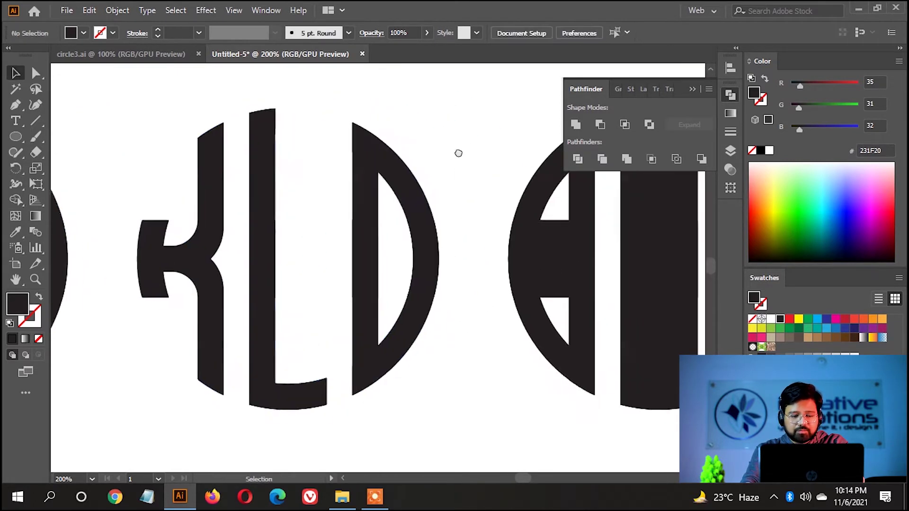
{"action": "scroll", "coordinate": [458, 152], "scroll_direction": "down", "scroll_amount": 1}
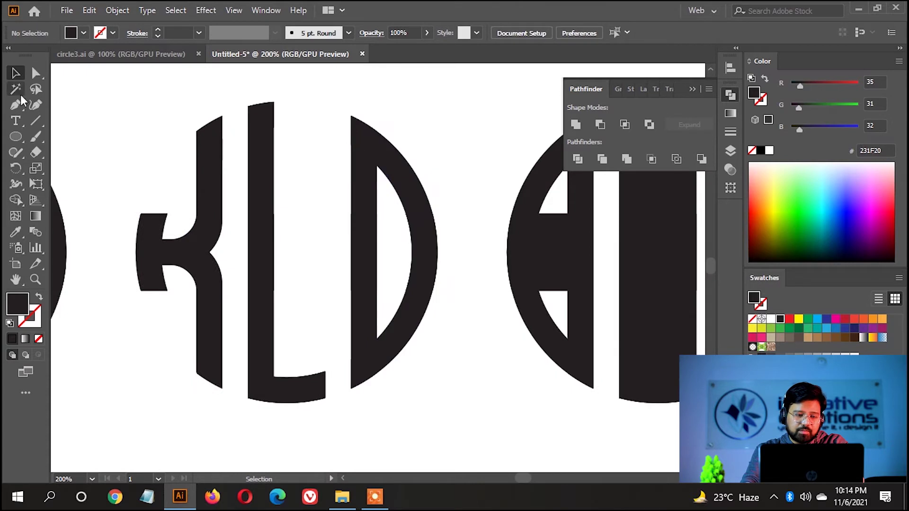
Step: Draw a closed V-shaped notch path over the D with the Pen tool
{"action": "left_click", "coordinate": [371, 127]}
{"action": "left_click", "coordinate": [394, 246]}
{"action": "left_click", "coordinate": [441, 166]}
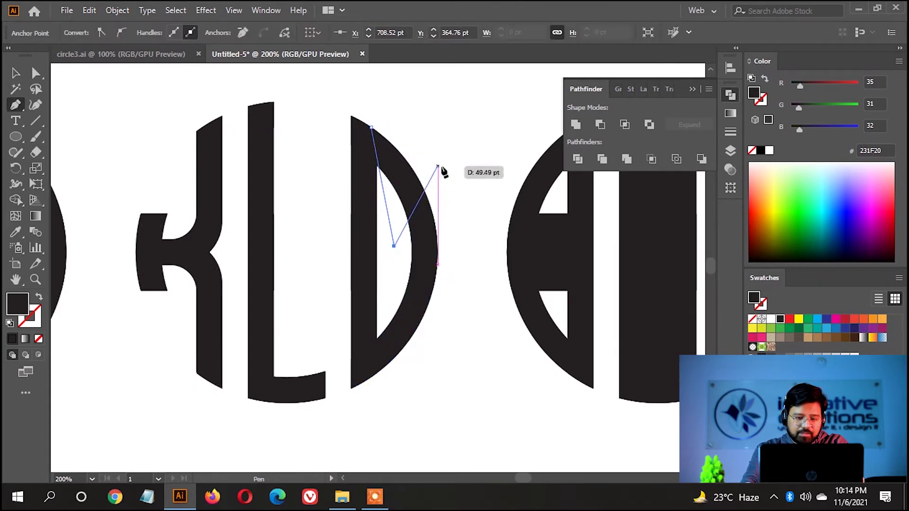
{"action": "left_click", "coordinate": [445, 218]}
{"action": "mouse_move", "coordinate": [411, 265]}
{"action": "left_mouse_down"}
{"action": "mouse_move", "coordinate": [413, 291]}
{"action": "mouse_move", "coordinate": [396, 290]}
{"action": "left_mouse_up"}
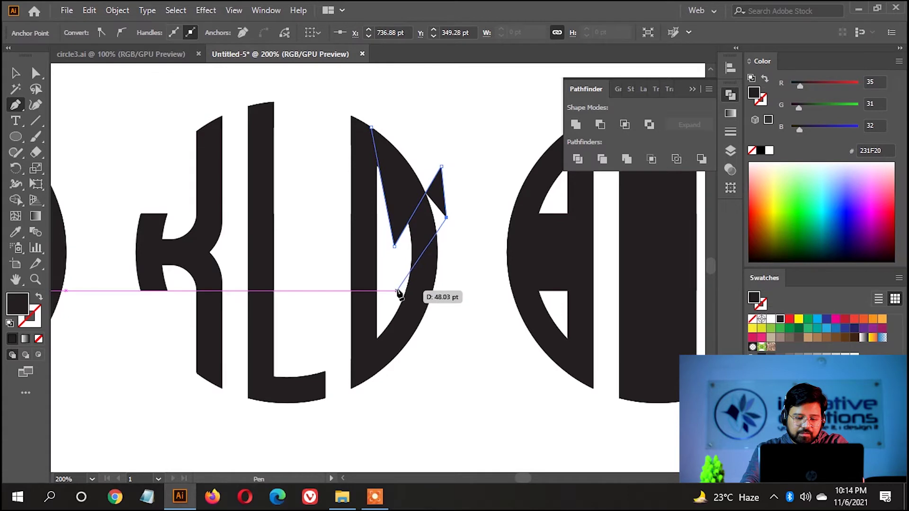
{"action": "left_click", "coordinate": [337, 149]}
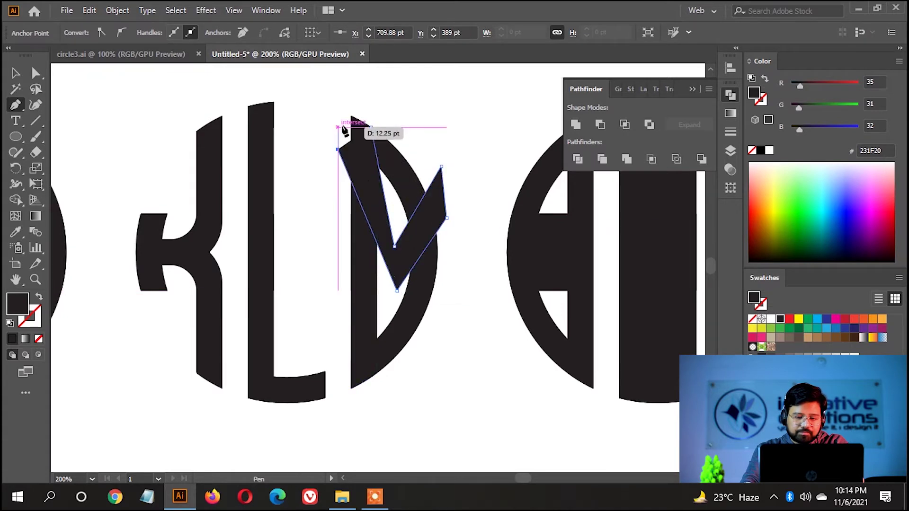
{"action": "scroll", "coordinate": [444, 307], "scroll_direction": "down", "scroll_amount": 2}
{"action": "left_click", "coordinate": [435, 270], "text": "shift"}
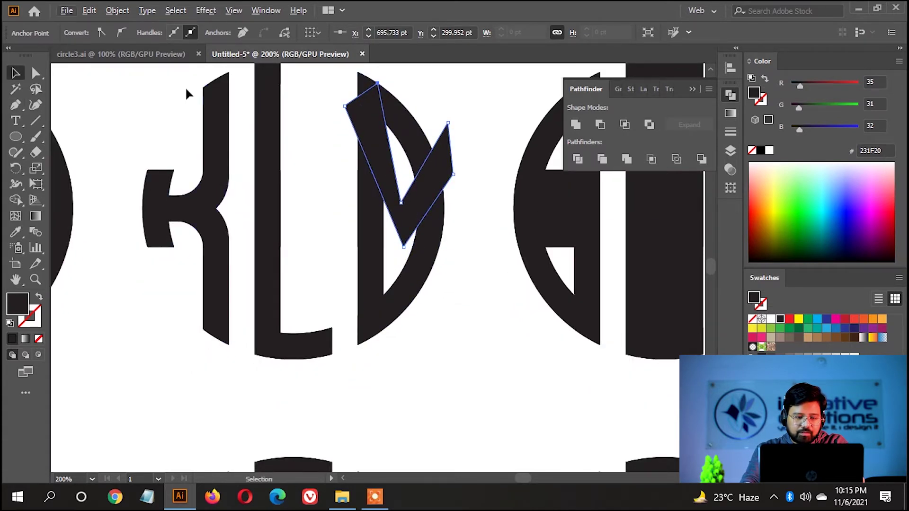
Step: Raise the V's inner points and add a vertical cutting line inside the D
{"action": "left_click", "coordinate": [37, 75]}
{"action": "key", "text": "ctrl+plus"}
{"action": "left_click_drag", "start_coordinate": [437, 229], "coordinate": [444, 215]}
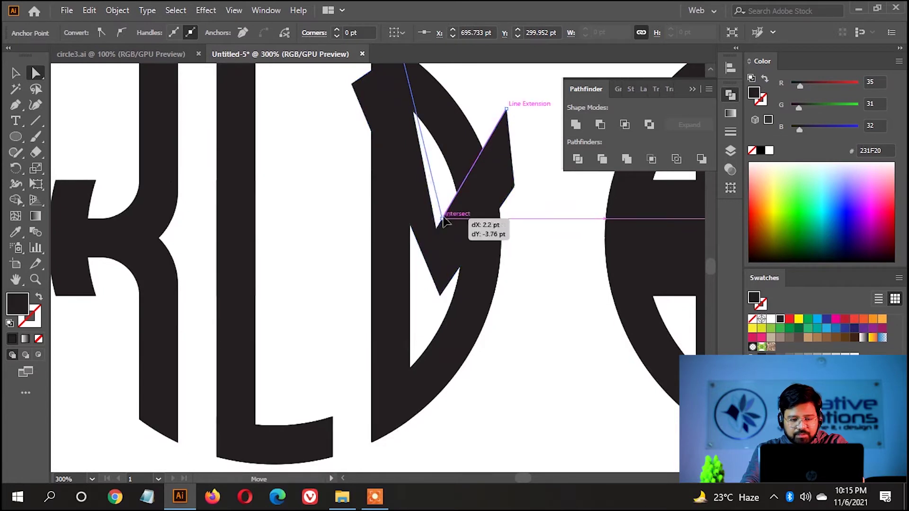
{"action": "left_click_drag", "start_coordinate": [442, 298], "coordinate": [436, 282]}
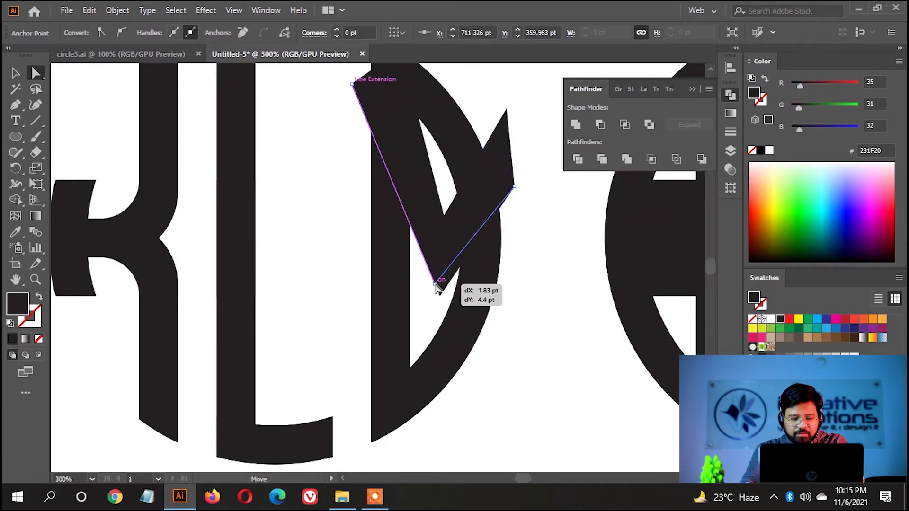
{"action": "scroll", "coordinate": [431, 293], "scroll_direction": "down", "scroll_amount": 2}
{"action": "left_click", "coordinate": [36, 121]}
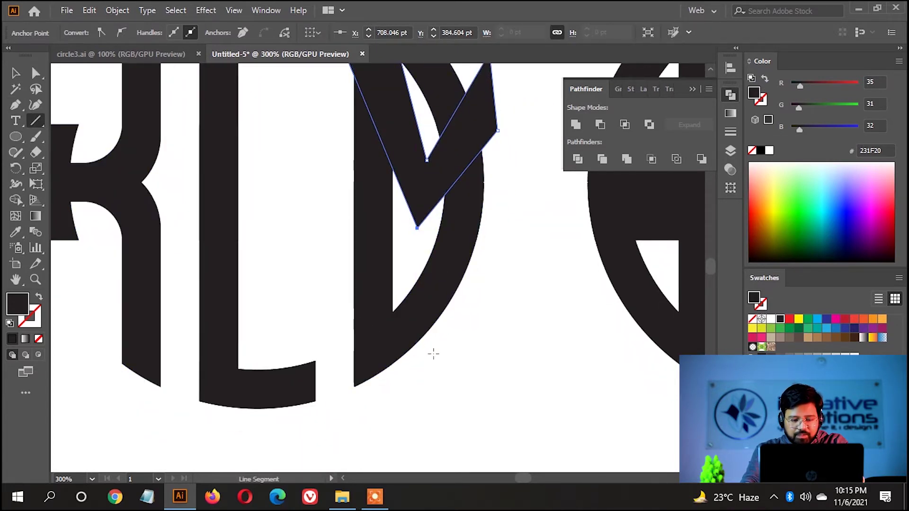
{"action": "left_click_drag", "start_coordinate": [424, 357], "coordinate": [424, 254]}
Step: Carve the M with Shape Builder, erasing the region beside the V tip and leftover pieces
{"action": "key", "text": "v"}
{"action": "key", "text": "ctrl+a"}
{"action": "scroll", "coordinate": [332, 144], "scroll_direction": "up", "scroll_amount": 3}
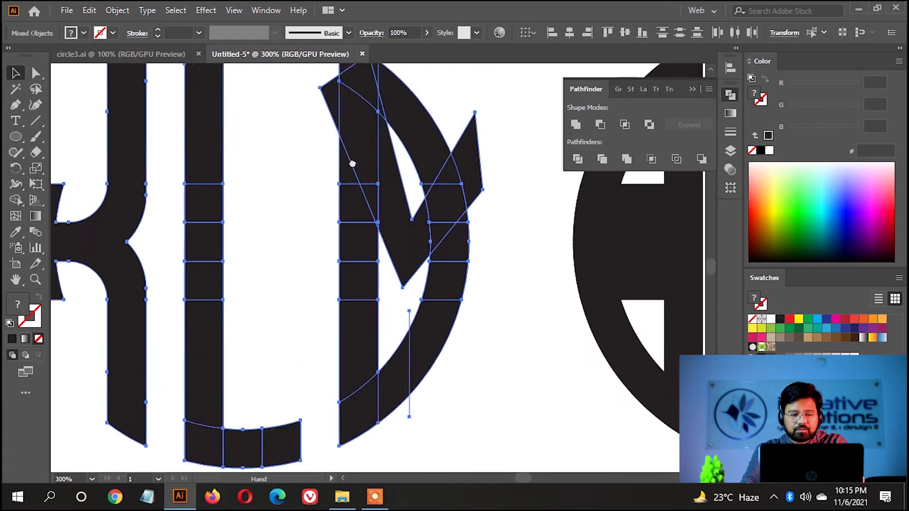
{"action": "left_click", "coordinate": [15, 200]}
{"action": "scroll", "coordinate": [351, 144], "scroll_direction": "up", "scroll_amount": 1}
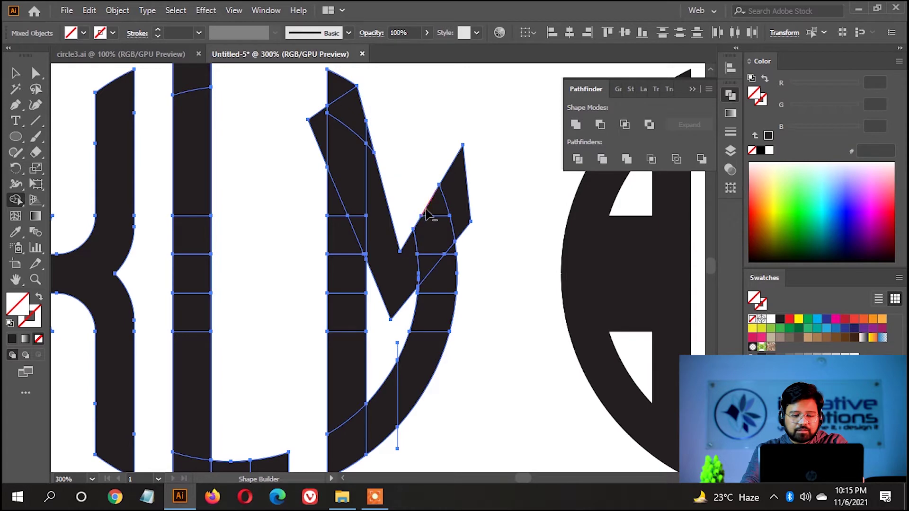
{"action": "left_click_drag", "start_coordinate": [426, 215], "coordinate": [435, 181]}
{"action": "left_click", "coordinate": [327, 135], "text": "alt"}
{"action": "scroll", "coordinate": [331, 190], "scroll_direction": "down", "scroll_amount": 6}
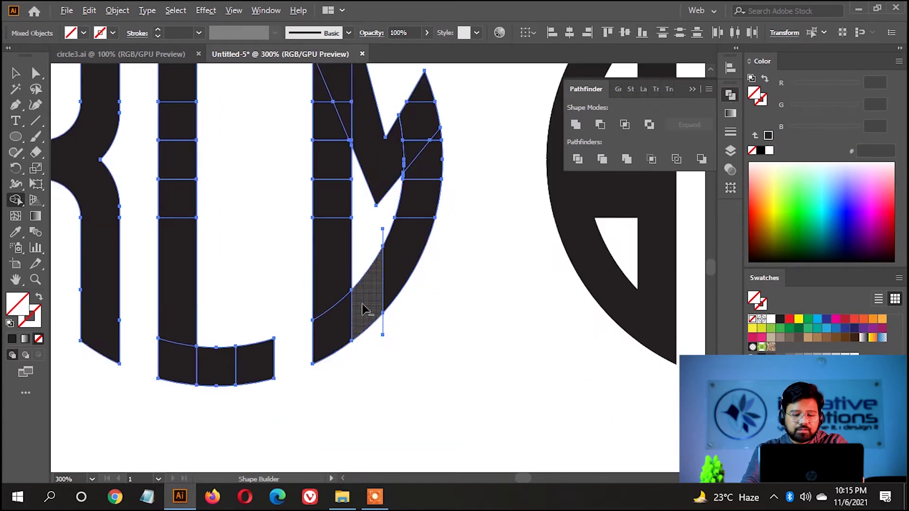
{"action": "left_click", "coordinate": [370, 315], "text": "alt"}
Step: Delete the thin leftover sliver beside the M and select the next striped template
{"action": "key", "text": "v"}
{"action": "left_click", "coordinate": [382, 322]}
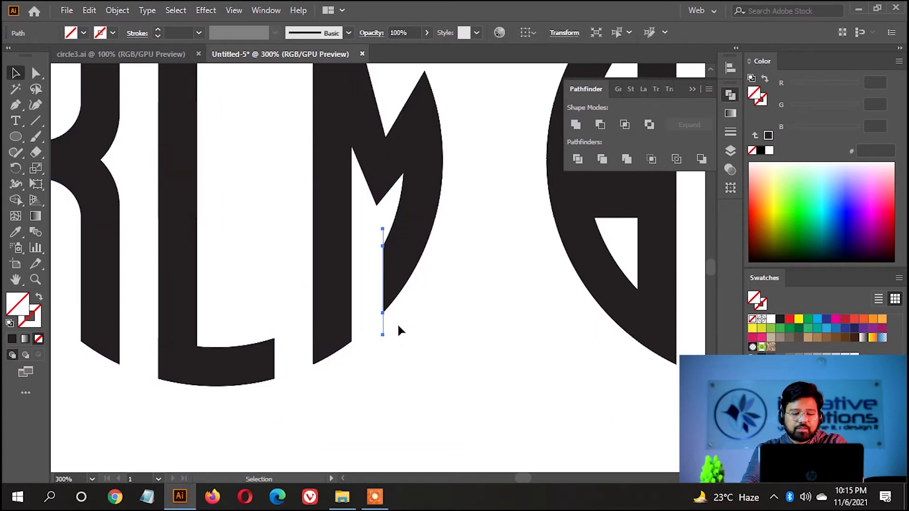
{"action": "key", "text": "Delete"}
{"action": "key", "text": "ctrl+1"}
{"action": "left_click_drag", "start_coordinate": [356, 189], "coordinate": [503, 308]}
Step: Carve the G, strip the centre bar's middle stripe, and erase the right crossbar to leave a D
{"action": "scroll", "coordinate": [503, 308], "scroll_direction": "up", "scroll_amount": 1}
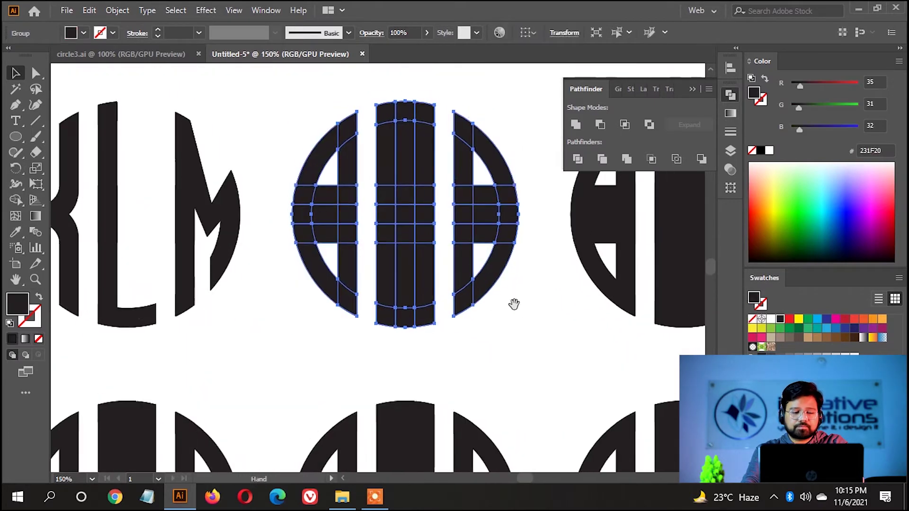
{"action": "left_click", "coordinate": [15, 199]}
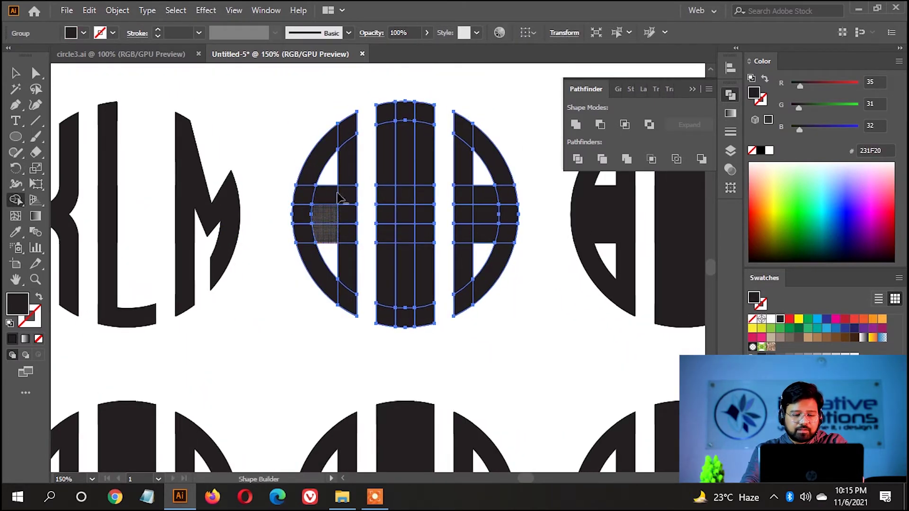
{"action": "mouse_move", "coordinate": [340, 196]}
{"action": "left_mouse_down"}
{"action": "mouse_move", "coordinate": [355, 145]}
{"action": "mouse_move", "coordinate": [350, 212]}
{"action": "left_mouse_up"}
{"action": "left_click", "coordinate": [353, 242], "text": "alt"}
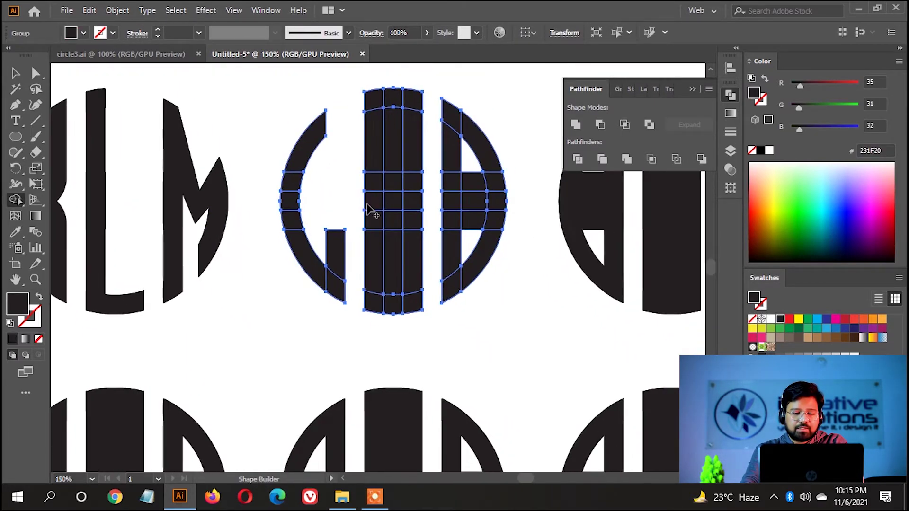
{"action": "left_click_drag", "start_coordinate": [399, 175], "coordinate": [391, 312]}
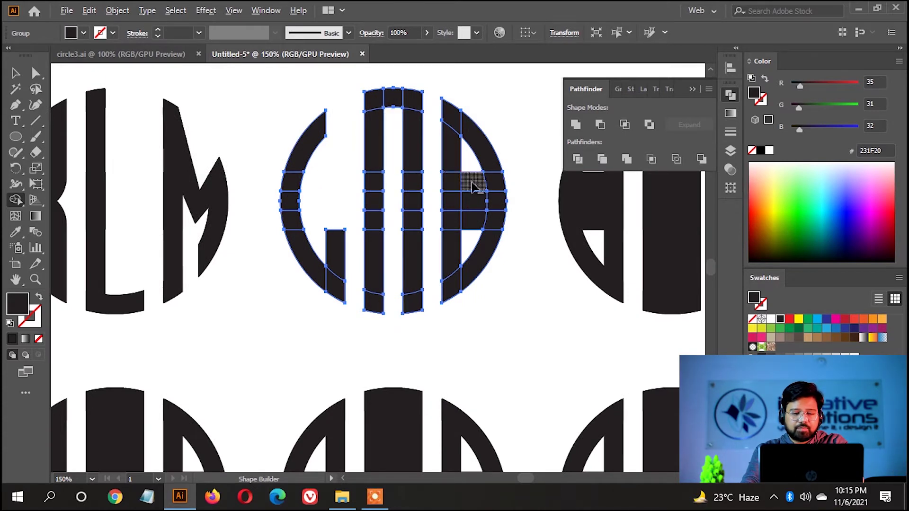
{"action": "left_click_drag", "start_coordinate": [473, 187], "coordinate": [473, 258]}
{"action": "key", "text": "ctrl+plus"}
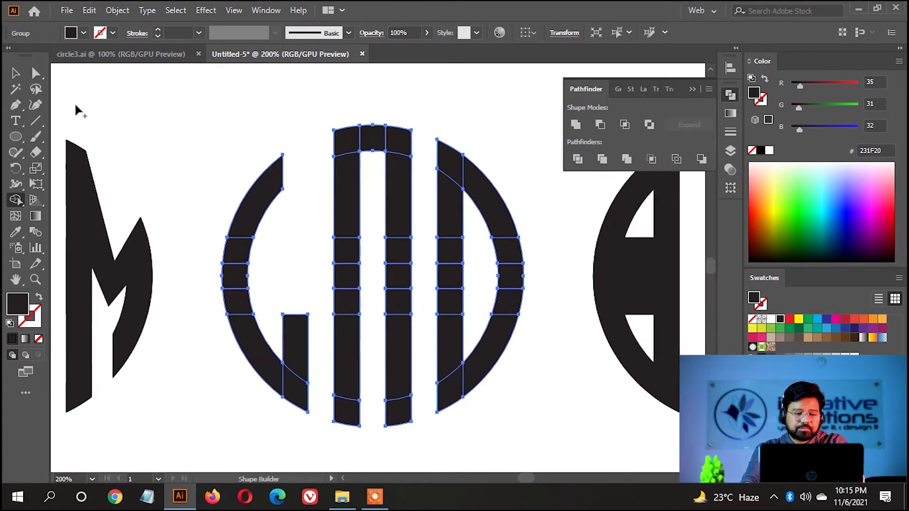
Step: Draw a closed V-notch path over the centre bar with the Pen tool to shape the M
{"action": "key", "text": "v"}
{"action": "left_click", "coordinate": [353, 104]}
{"action": "left_click", "coordinate": [23, 101]}
{"action": "scroll", "coordinate": [358, 180], "scroll_direction": "up", "scroll_amount": 3, "text": "alt"}
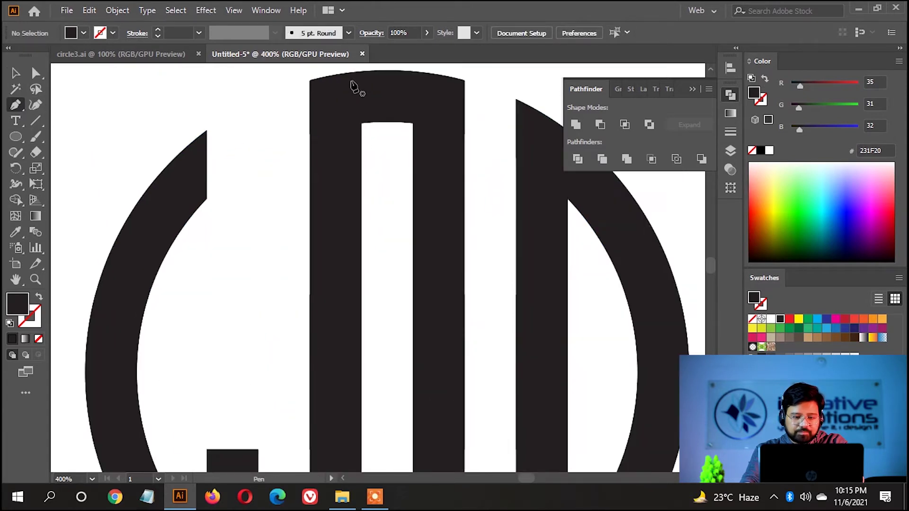
{"action": "left_click", "coordinate": [362, 72]}
{"action": "scroll", "coordinate": [378, 166], "scroll_direction": "up", "scroll_amount": 1}
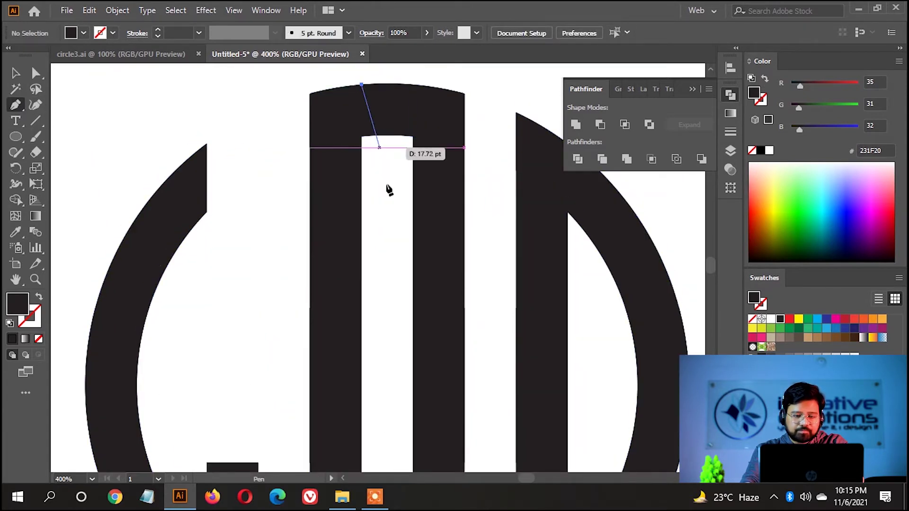
{"action": "left_click", "coordinate": [391, 269]}
{"action": "left_click", "coordinate": [391, 370]}
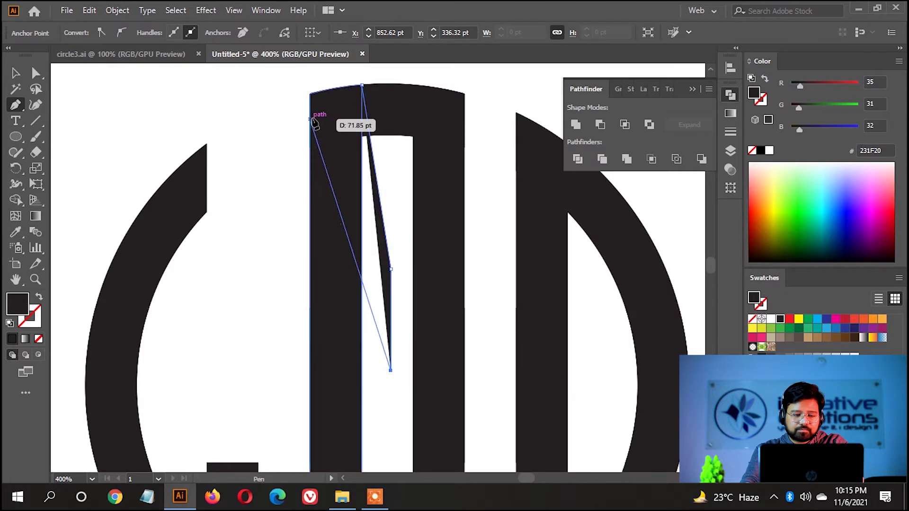
{"action": "key", "text": "ctrl+z"}
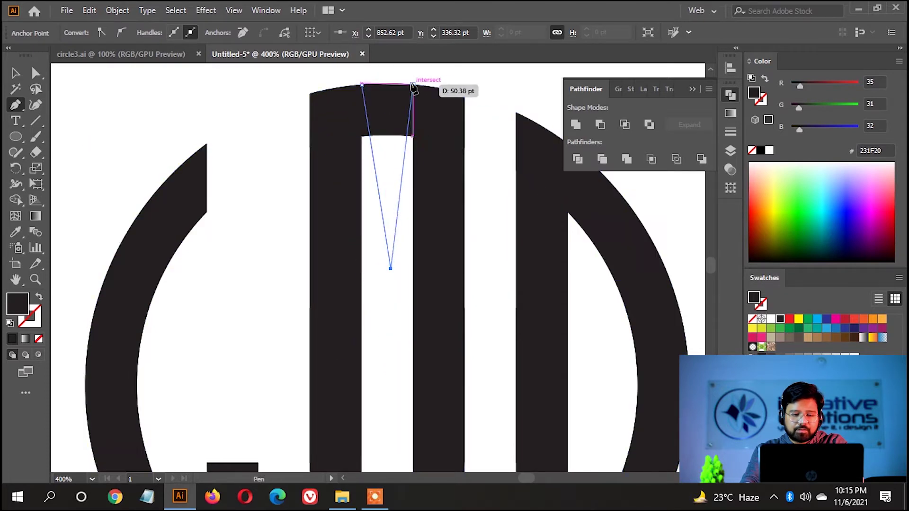
{"action": "left_click", "coordinate": [413, 85]}
{"action": "left_click", "coordinate": [464, 94]}
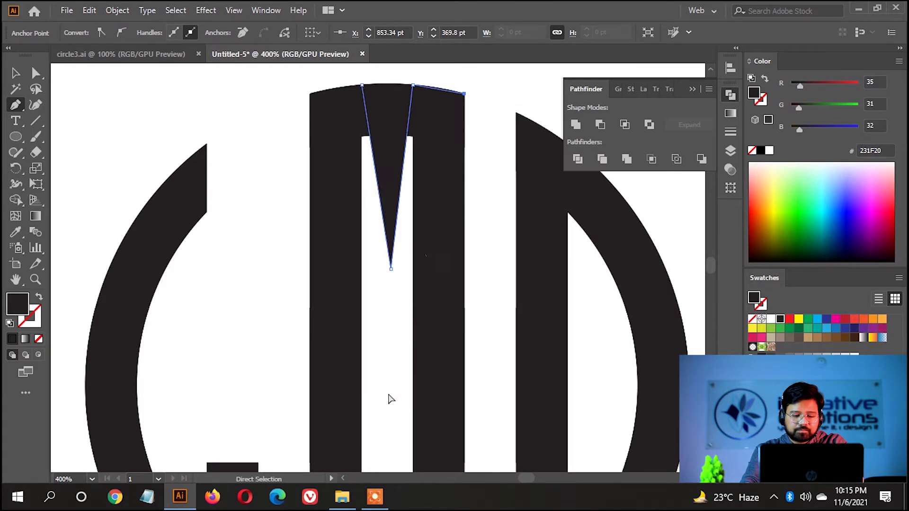
{"action": "left_click", "coordinate": [386, 392]}
{"action": "left_click", "coordinate": [311, 95]}
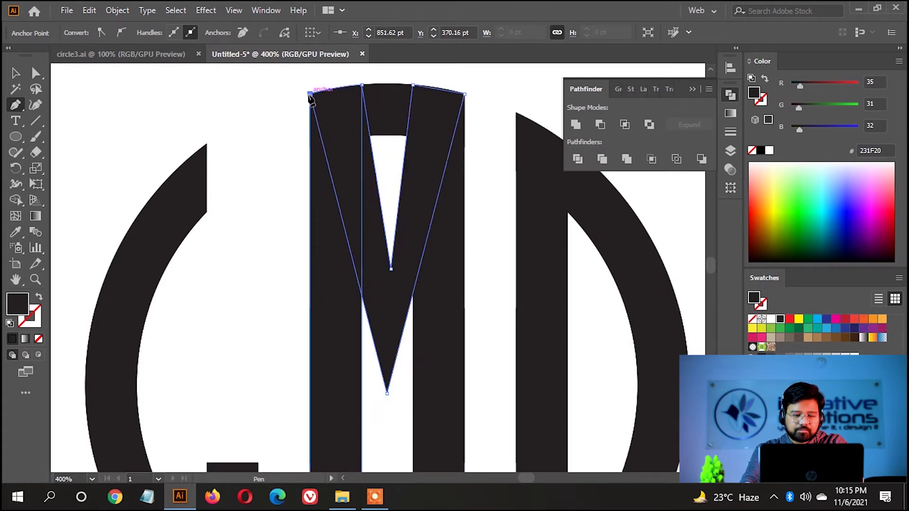
Step: Select all the artwork for Shape Builder carving and zoom out to the monogram grid
{"action": "key", "text": "ctrl+a"}
{"action": "left_click", "coordinate": [16, 200]}
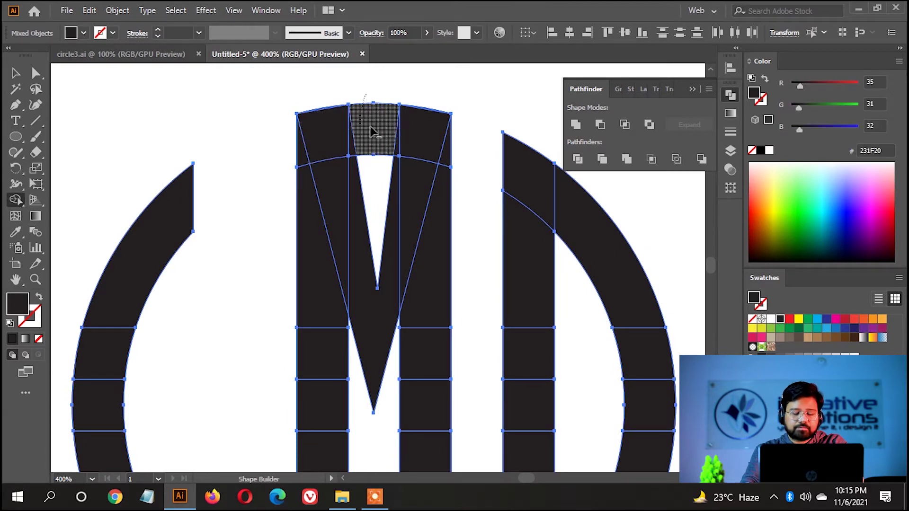
{"action": "key", "text": "ctrl+minus"}
{"action": "key", "text": "ctrl+minus"}
{"action": "key", "text": "ctrl+minus"}
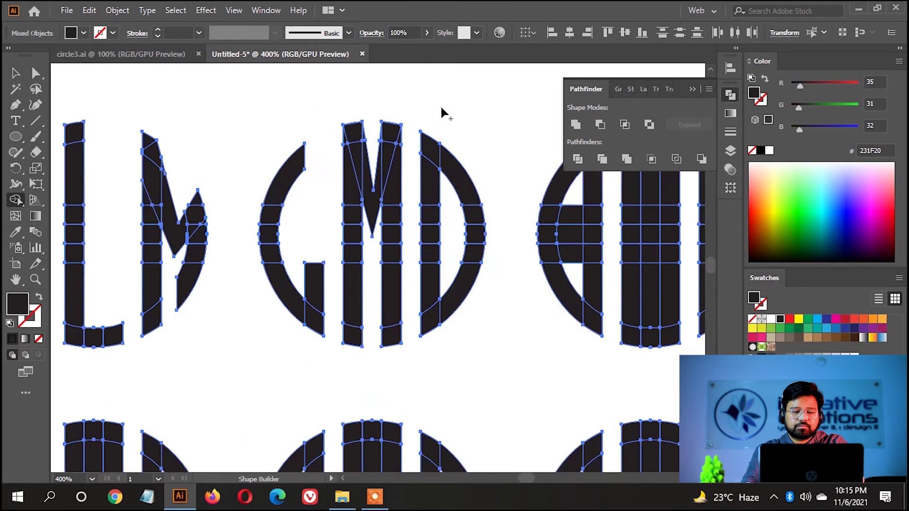
{"action": "key", "text": "ctrl+minus"}
{"action": "key", "text": "ctrl+minus"}
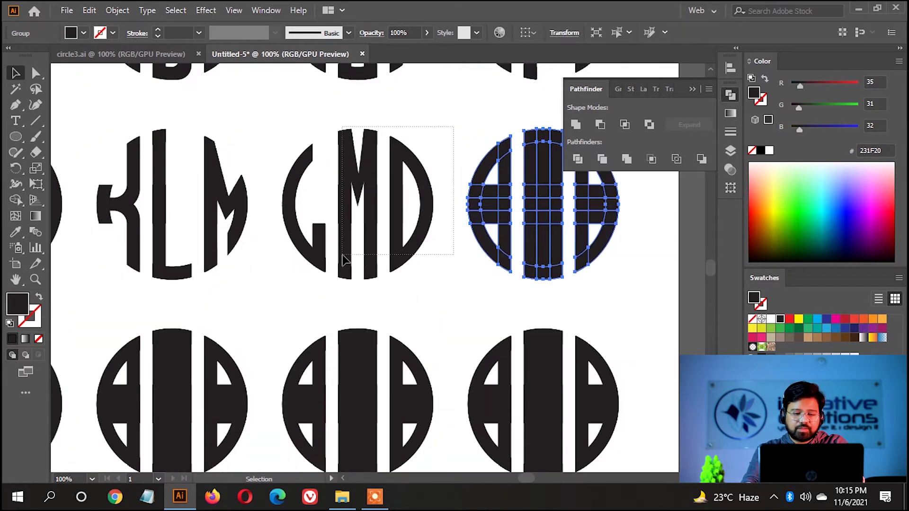
Step: Draw a closed diagonal shape across the D of the GMD monogram with the Pen tool
{"action": "left_click", "coordinate": [344, 260]}
{"action": "key", "text": "ctrl+plus"}
{"action": "left_click", "coordinate": [509, 132]}
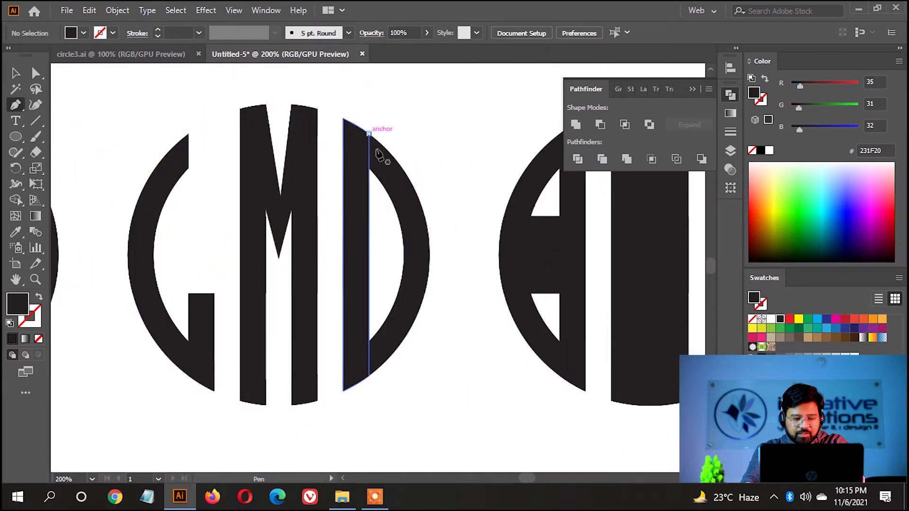
{"action": "left_click", "coordinate": [368, 134]}
{"action": "left_click", "coordinate": [410, 355]}
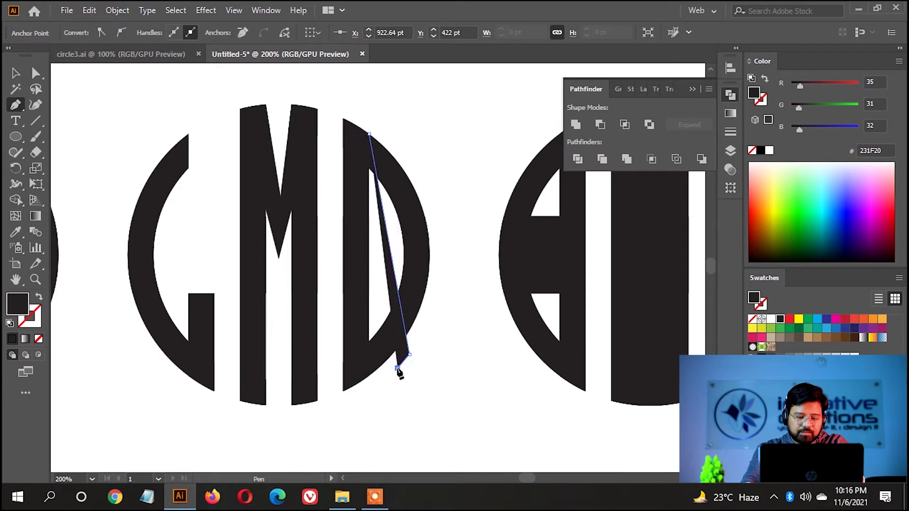
{"action": "left_click", "coordinate": [343, 119]}
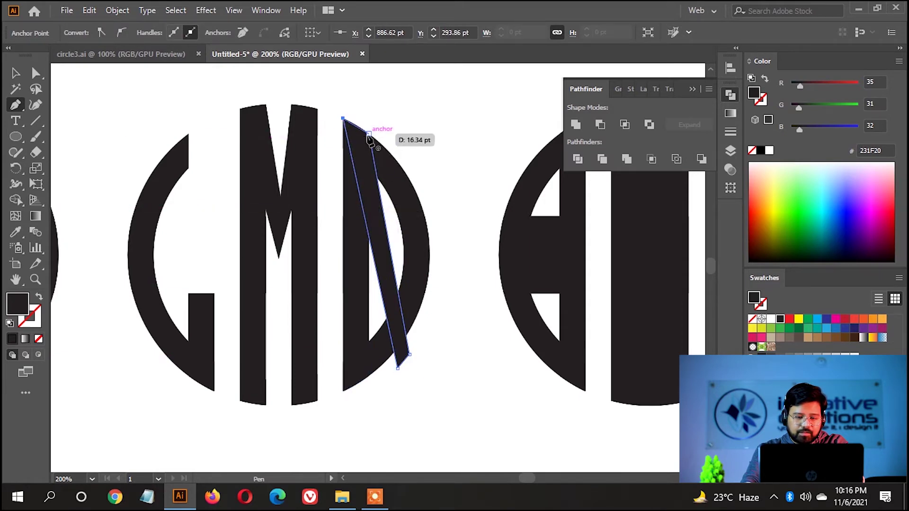
{"action": "left_click", "coordinate": [368, 134]}
{"action": "key", "text": "v"}
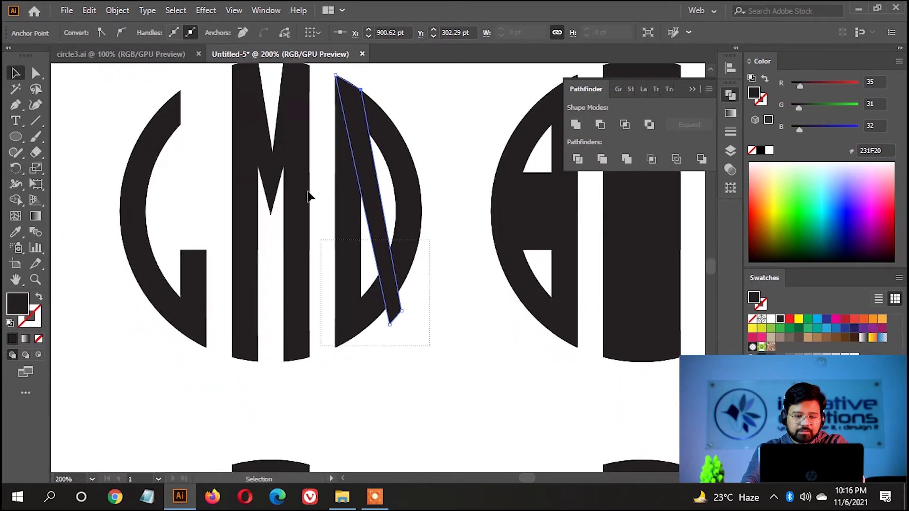
Step: Delete the D's upper and lower bowl pieces with Shape Builder, leaving an N
{"action": "left_click_drag", "start_coordinate": [460, 303], "coordinate": [113, 199]}
{"action": "scroll", "coordinate": [392, 198], "scroll_direction": "up", "scroll_amount": 1}
{"action": "left_click", "coordinate": [16, 200]}
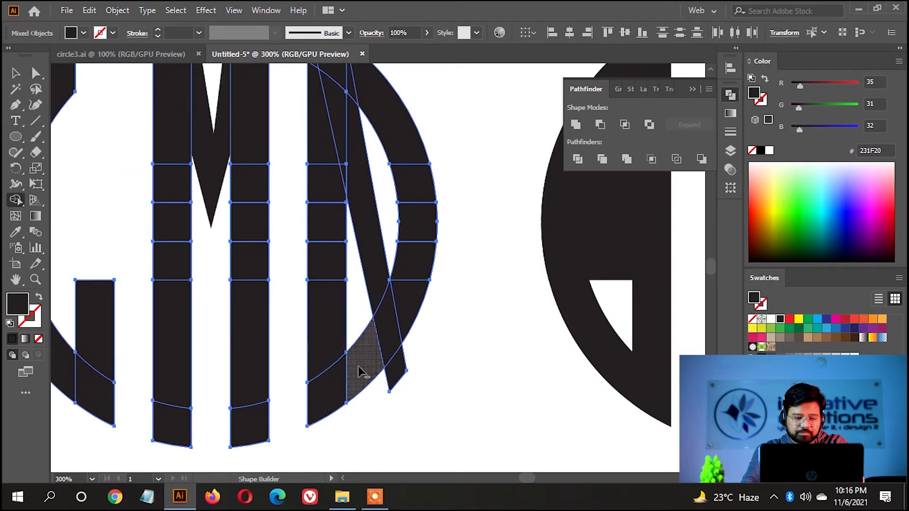
{"action": "left_click", "coordinate": [361, 365], "text": "alt"}
{"action": "left_click", "coordinate": [385, 146], "text": "alt"}
{"action": "scroll", "coordinate": [400, 122], "scroll_direction": "down", "scroll_amount": 1}
{"action": "scroll", "coordinate": [400, 122], "scroll_direction": "down", "scroll_amount": 2}
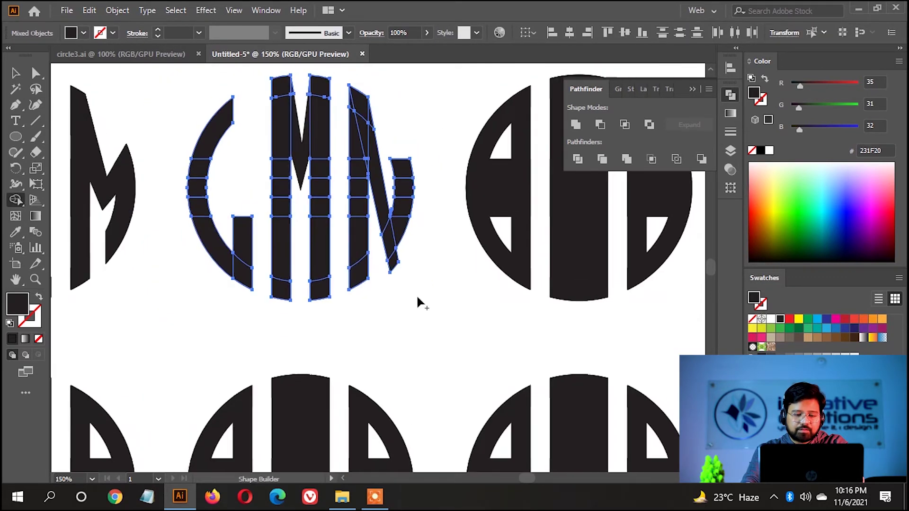
{"action": "scroll", "coordinate": [397, 264], "scroll_direction": "down", "scroll_amount": 3}
Step: Select the next striped circle and delete its middle vertical strip with Shape Builder
{"action": "key", "text": "v"}
{"action": "left_click", "coordinate": [497, 300]}
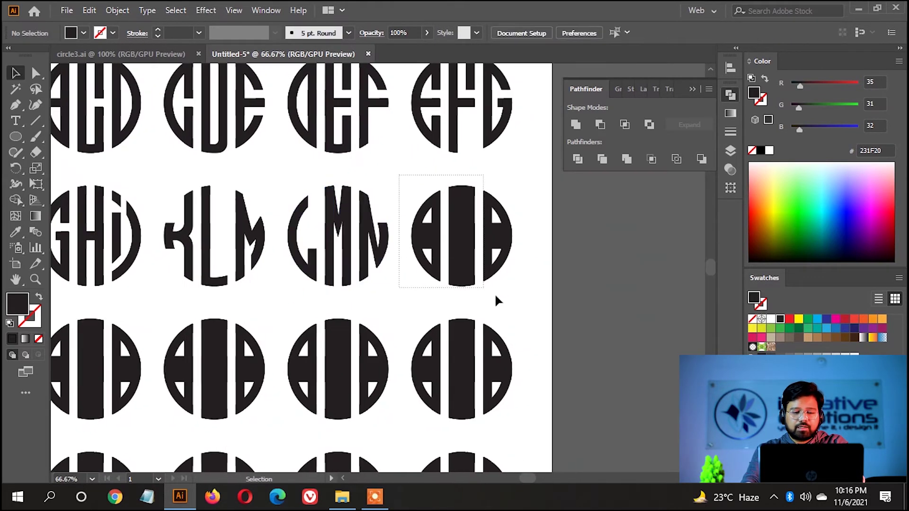
{"action": "scroll", "coordinate": [497, 284], "scroll_direction": "up", "scroll_amount": 1}
{"action": "left_click", "coordinate": [499, 270]}
{"action": "left_click", "coordinate": [15, 200]}
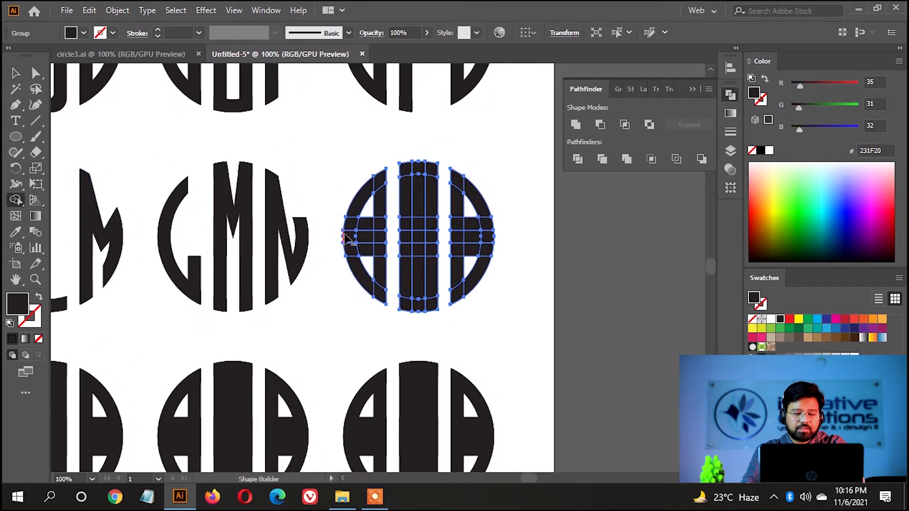
{"action": "scroll", "coordinate": [398, 206], "scroll_direction": "up", "scroll_amount": 3}
{"action": "scroll", "coordinate": [396, 205], "scroll_direction": "down", "scroll_amount": 3}
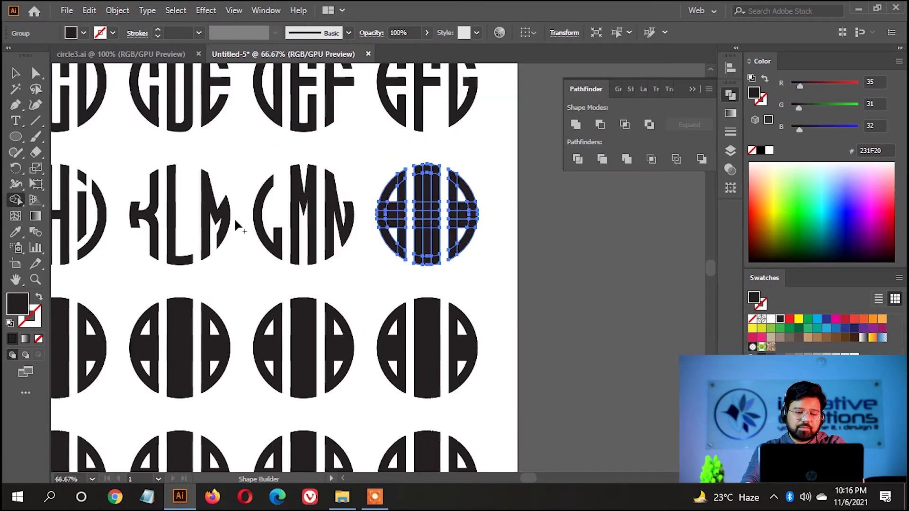
{"action": "scroll", "coordinate": [382, 217], "scroll_direction": "up", "scroll_amount": 1}
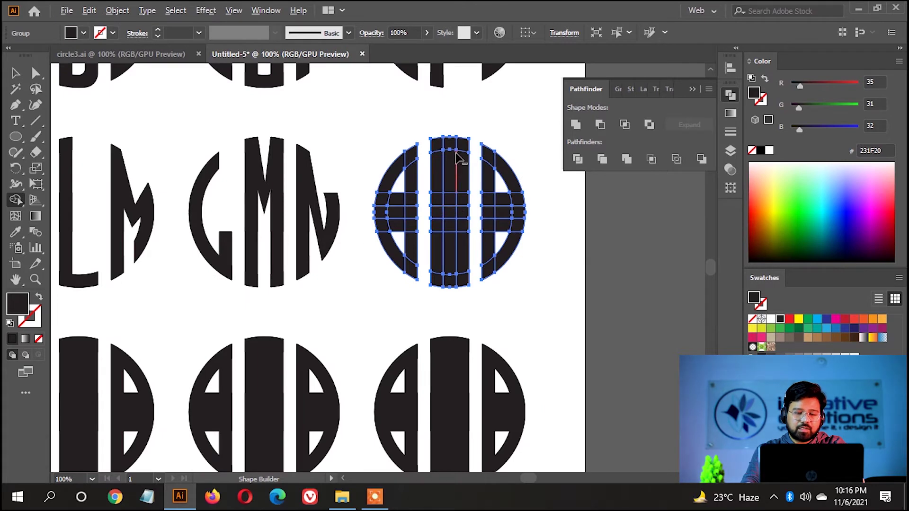
{"action": "scroll", "coordinate": [457, 157], "scroll_direction": "up", "scroll_amount": 2}
{"action": "left_click_drag", "start_coordinate": [466, 116], "coordinate": [464, 385]}
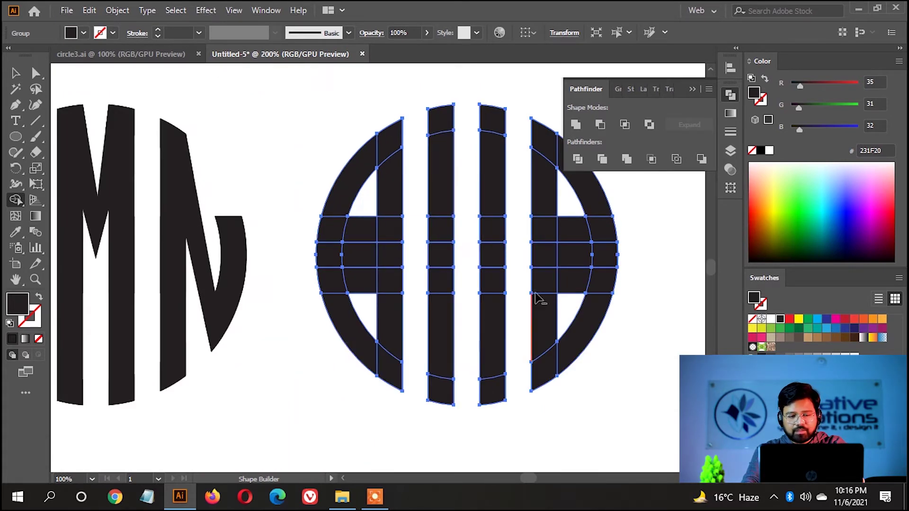
{"action": "scroll", "coordinate": [521, 274], "scroll_direction": "left", "scroll_amount": 3}
{"action": "scroll", "coordinate": [470, 257], "scroll_direction": "down", "scroll_amount": 1}
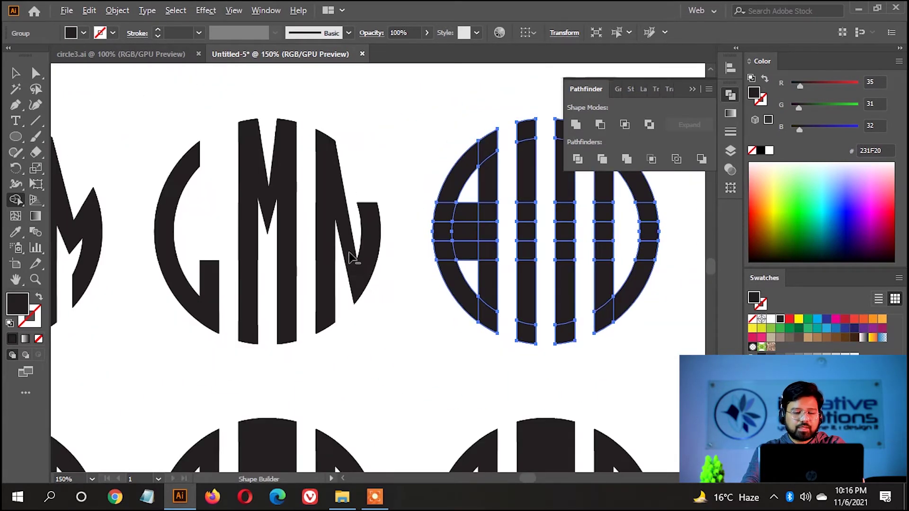
{"action": "scroll", "coordinate": [303, 217], "scroll_direction": "left", "scroll_amount": 2}
Step: Cut the M out of the KLM monogram and paste it near the new circle
{"action": "key", "text": "v"}
{"action": "double_click", "coordinate": [159, 211]}
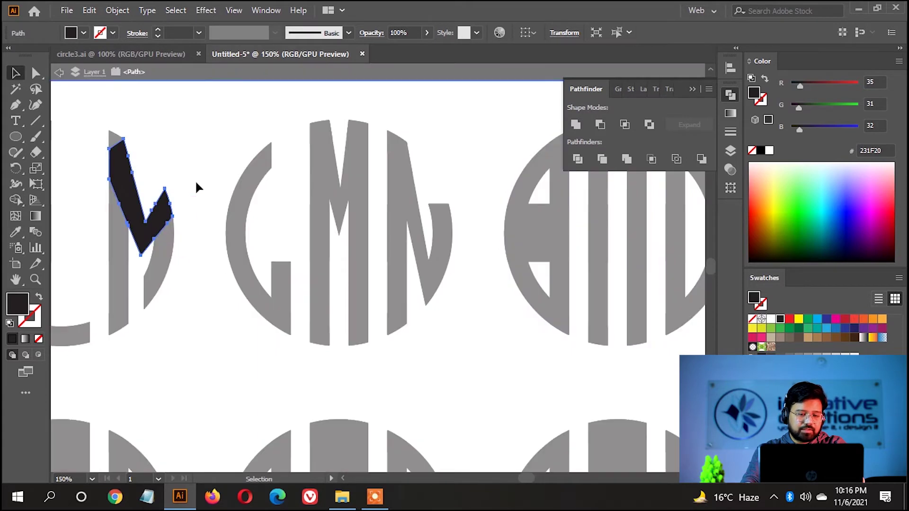
{"action": "double_click", "coordinate": [184, 323]}
{"action": "left_click", "coordinate": [158, 142]}
{"action": "scroll", "coordinate": [528, 133], "scroll_direction": "left", "scroll_amount": 1}
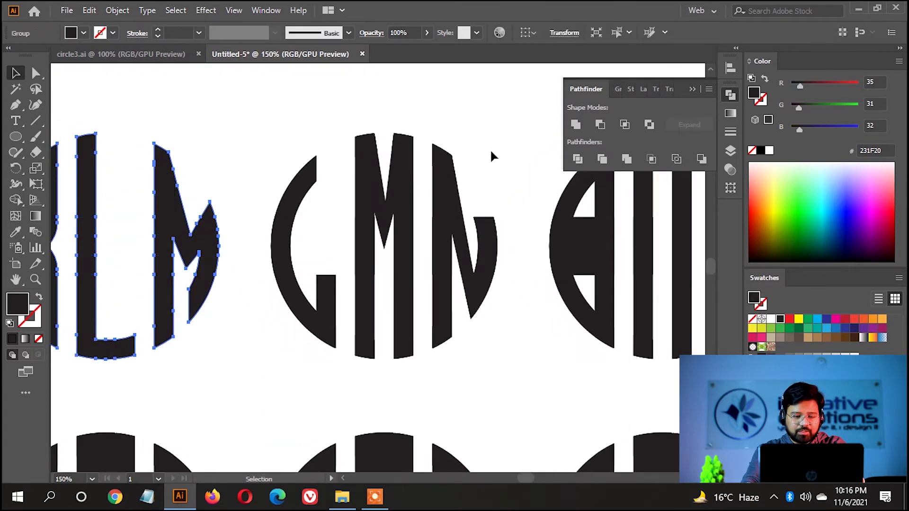
{"action": "double_click", "coordinate": [203, 246]}
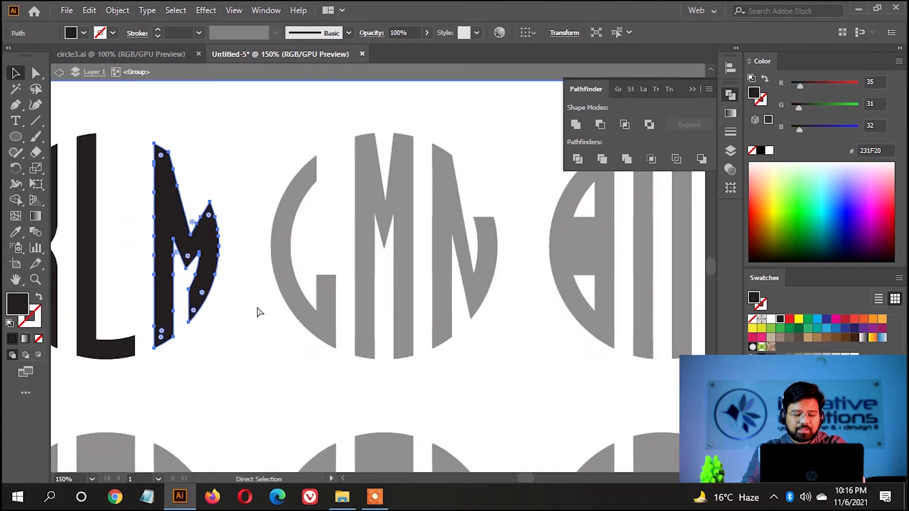
{"action": "left_click_drag", "start_coordinate": [542, 369], "coordinate": [302, 350]}
{"action": "double_click", "coordinate": [274, 380]}
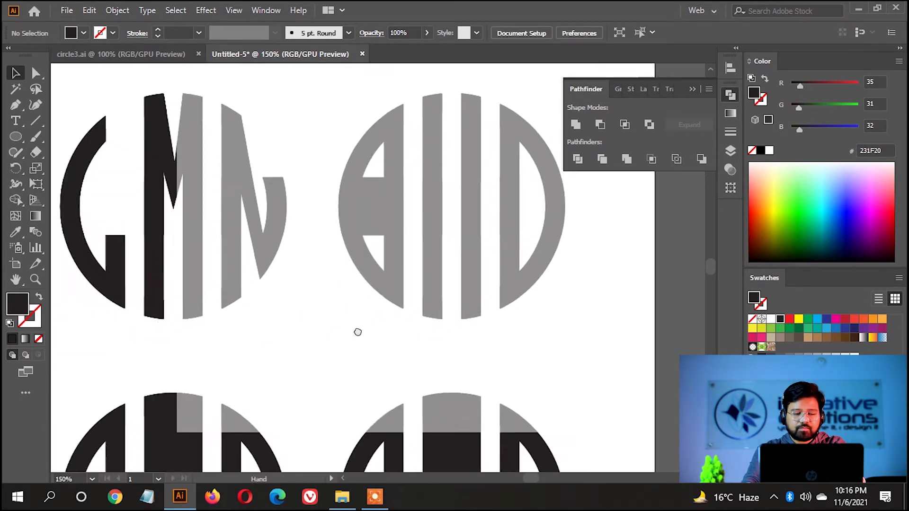
{"action": "left_click", "coordinate": [398, 281]}
{"action": "key", "text": "Delete"}
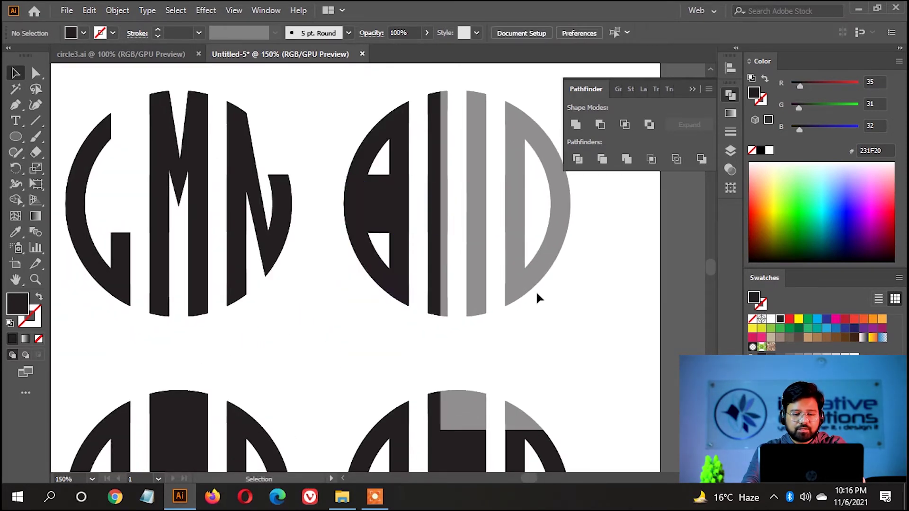
{"action": "key", "text": "ctrl+v"}
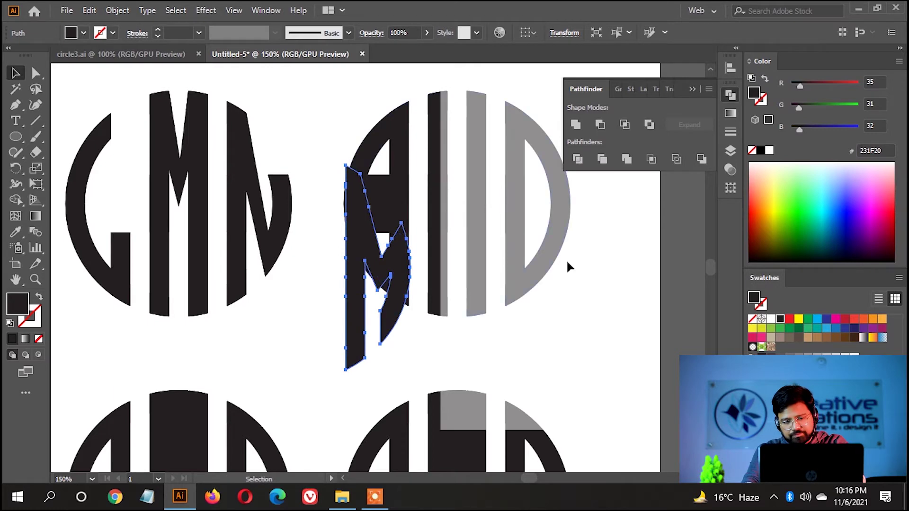
Step: Make a reflected copy of the M, move it onto the circle's left side, and delete the extra M
{"action": "left_click", "coordinate": [566, 269]}
{"action": "scroll", "coordinate": [566, 270], "scroll_direction": "down", "scroll_amount": 2}
{"action": "scroll", "coordinate": [544, 265], "scroll_direction": "up", "scroll_amount": 2}
{"action": "left_click", "coordinate": [409, 298]}
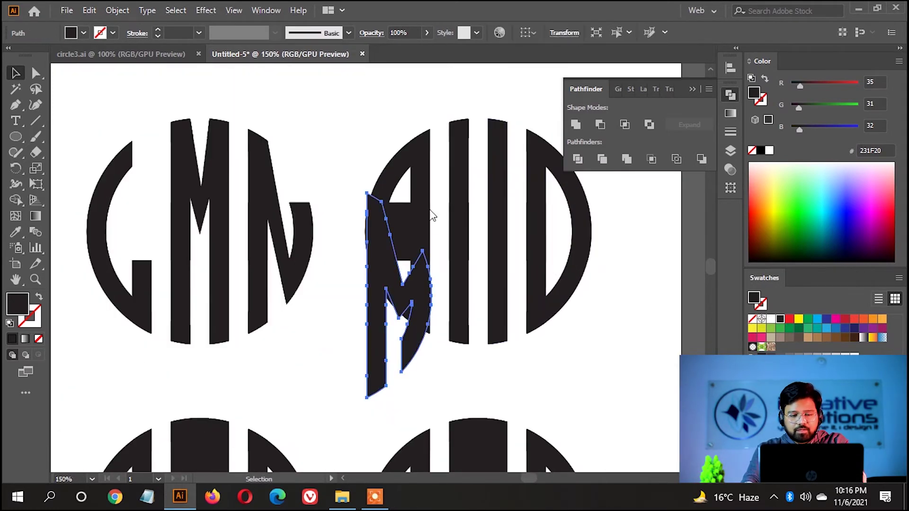
{"action": "right_click", "coordinate": [432, 214]}
{"action": "left_click", "coordinate": [631, 334]}
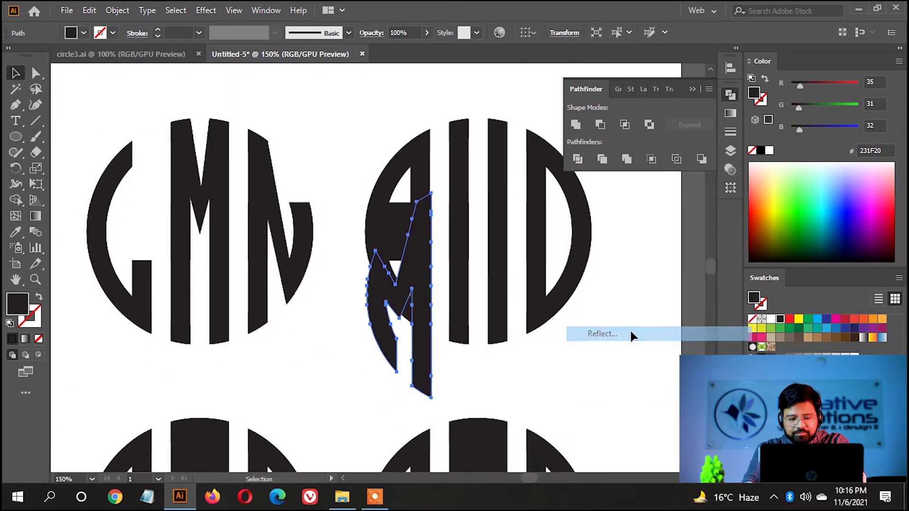
{"action": "left_click", "coordinate": [464, 326]}
{"action": "scroll", "coordinate": [412, 199], "scroll_direction": "up", "scroll_amount": 1}
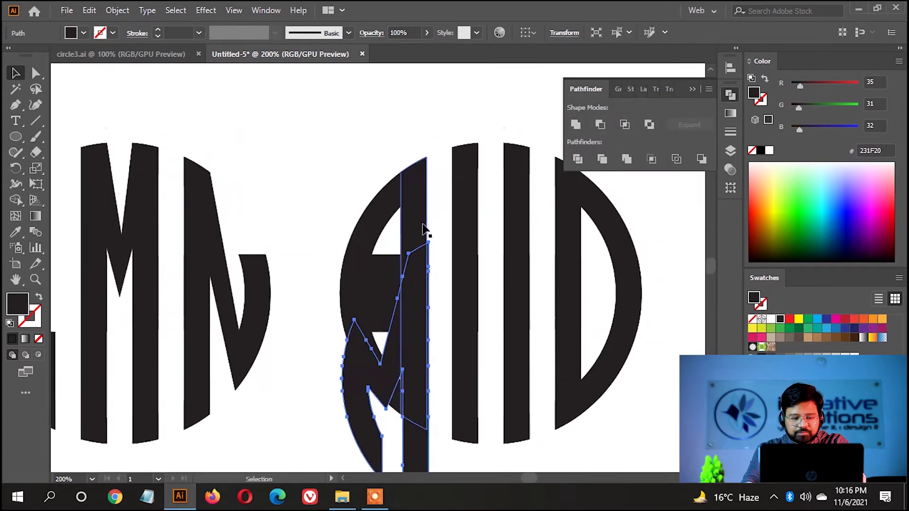
{"action": "mouse_move", "coordinate": [428, 244]}
{"action": "left_mouse_down"}
{"action": "mouse_move", "coordinate": [425, 76]}
{"action": "mouse_move", "coordinate": [428, 171]}
{"action": "left_mouse_up"}
{"action": "scroll", "coordinate": [426, 245], "scroll_direction": "up", "scroll_amount": 2}
{"action": "scroll", "coordinate": [413, 284], "scroll_direction": "down", "scroll_amount": 2}
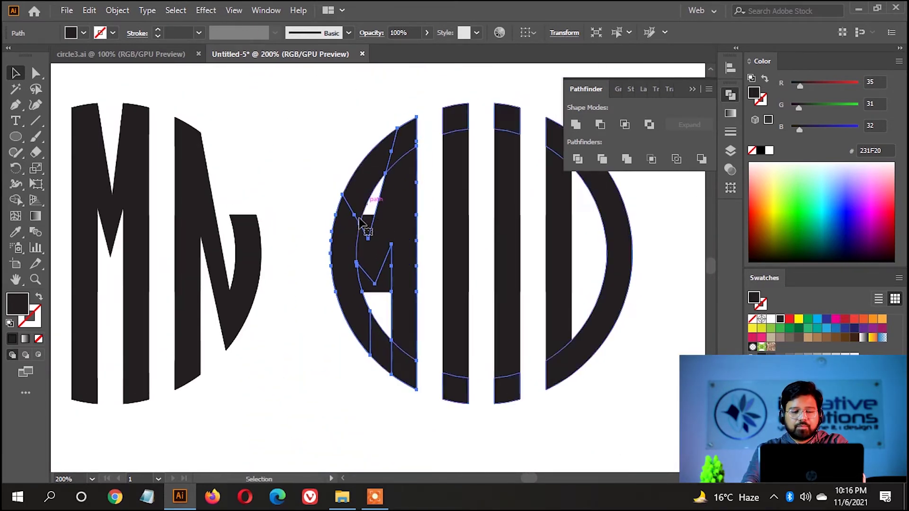
{"action": "key", "text": "Delete"}
Step: Delete the circle's left half-circle pieces and paste the M into that emptied side
{"action": "key", "text": "v"}
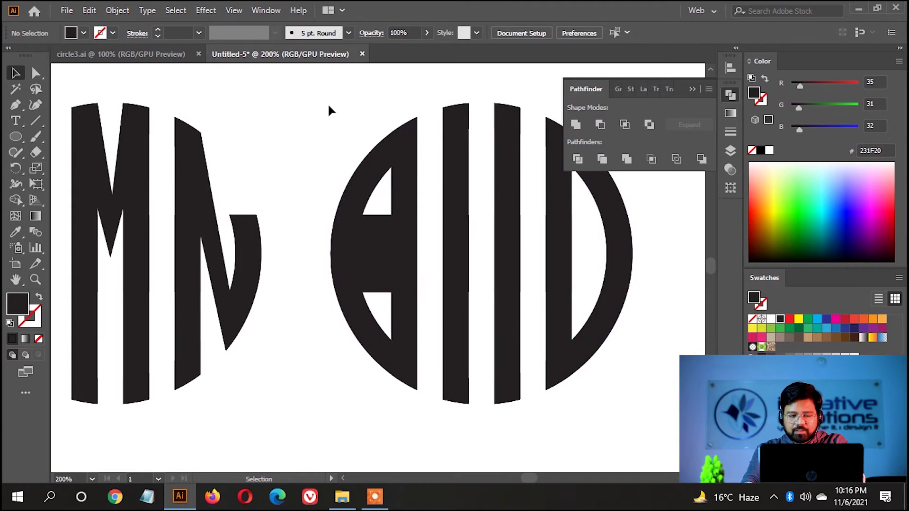
{"action": "left_click_drag", "start_coordinate": [327, 103], "coordinate": [413, 410]}
{"action": "key", "text": "a"}
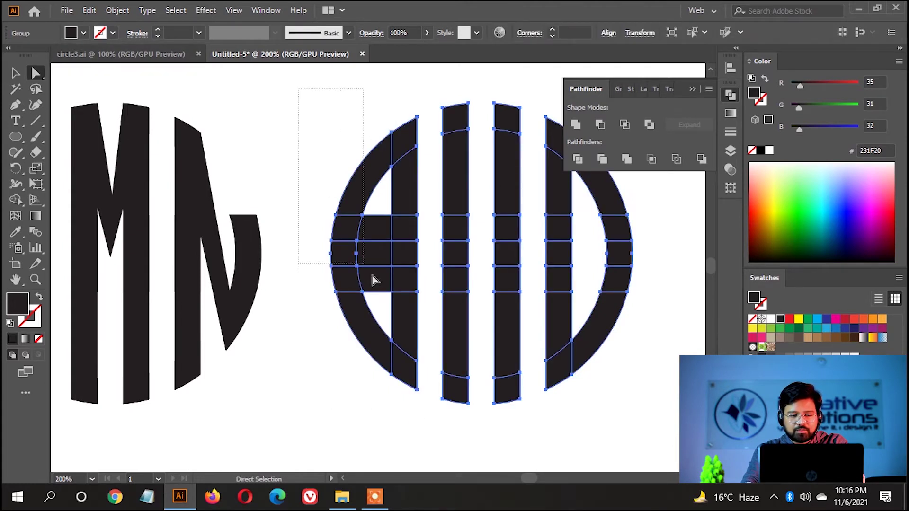
{"action": "left_click_drag", "start_coordinate": [424, 421], "coordinate": [428, 418]}
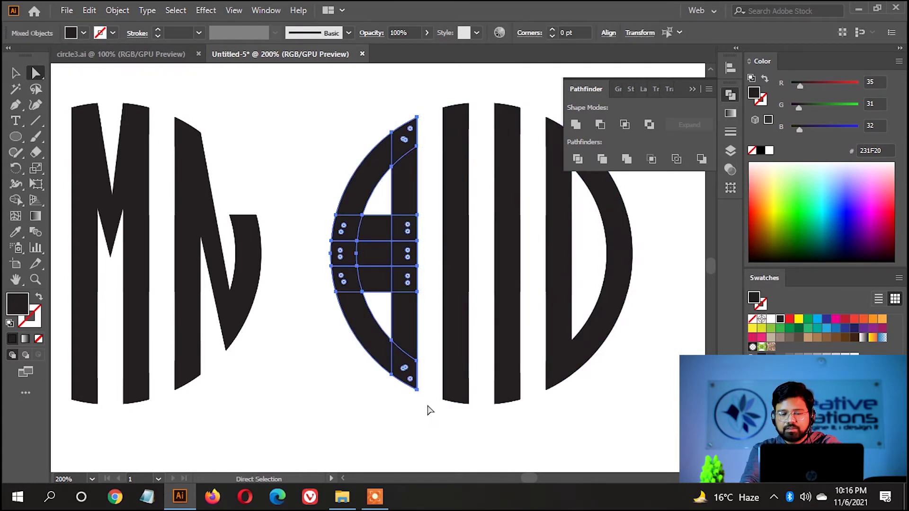
{"action": "key", "text": "Delete"}
{"action": "key", "text": "ctrl+f"}
{"action": "left_click_drag", "start_coordinate": [609, 391], "coordinate": [520, 377]}
{"action": "left_click", "coordinate": [215, 130]}
Step: Draw the N's diagonal stroke across the middle strip as a closed four-point shape
{"action": "key", "text": "v"}
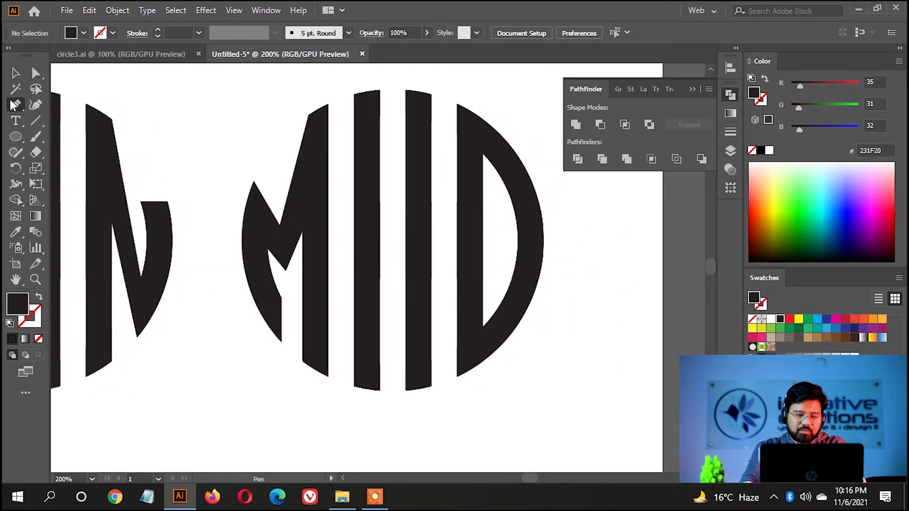
{"action": "left_click", "coordinate": [379, 90]}
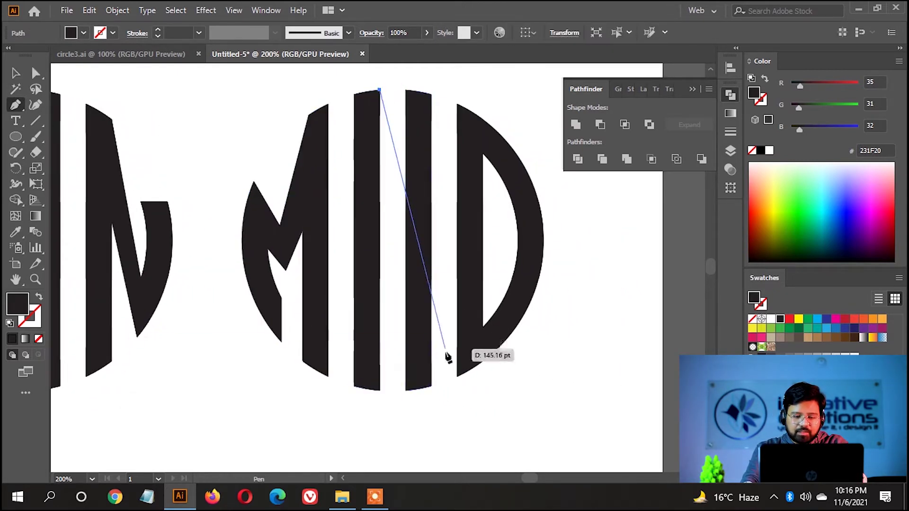
{"action": "left_click", "coordinate": [431, 385]}
{"action": "left_click", "coordinate": [405, 389]}
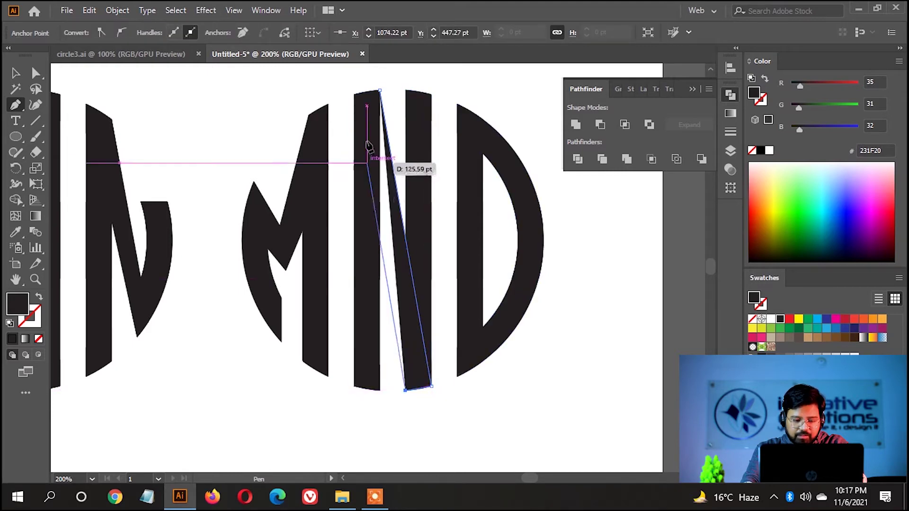
{"action": "left_click", "coordinate": [354, 94]}
{"action": "left_click", "coordinate": [383, 90]}
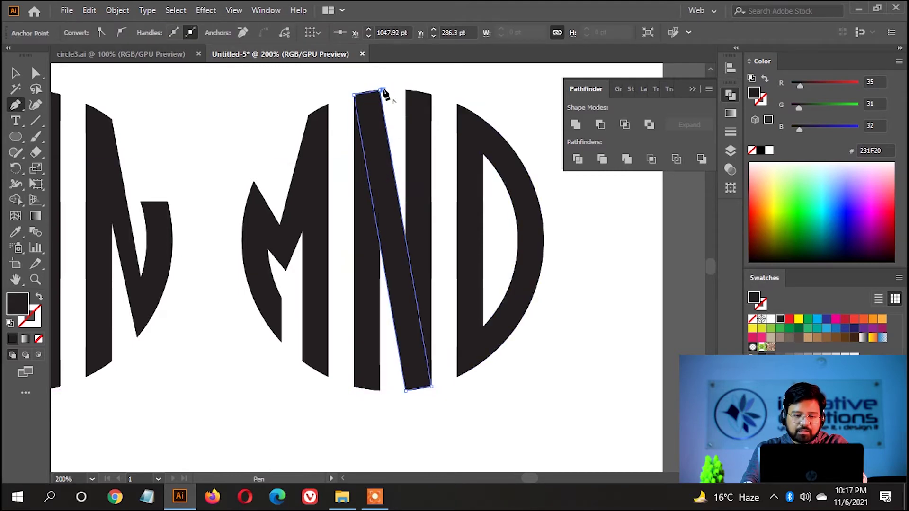
{"action": "key", "text": "v"}
{"action": "key", "text": "ctrl+shift+a"}
{"action": "key", "text": "ctrl+minus"}
{"action": "key", "text": "ctrl+minus"}
{"action": "key", "text": "ctrl+minus"}
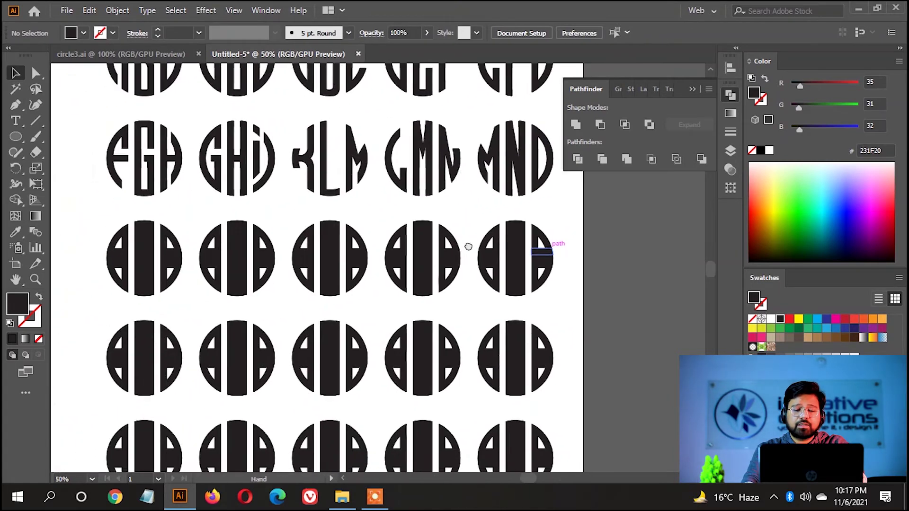
Step: Select the striped template and delete middle and right cells to form the O and P
{"action": "left_click_drag", "start_coordinate": [459, 294], "coordinate": [510, 222]}
{"action": "scroll", "coordinate": [236, 220], "scroll_direction": "up", "scroll_amount": 1}
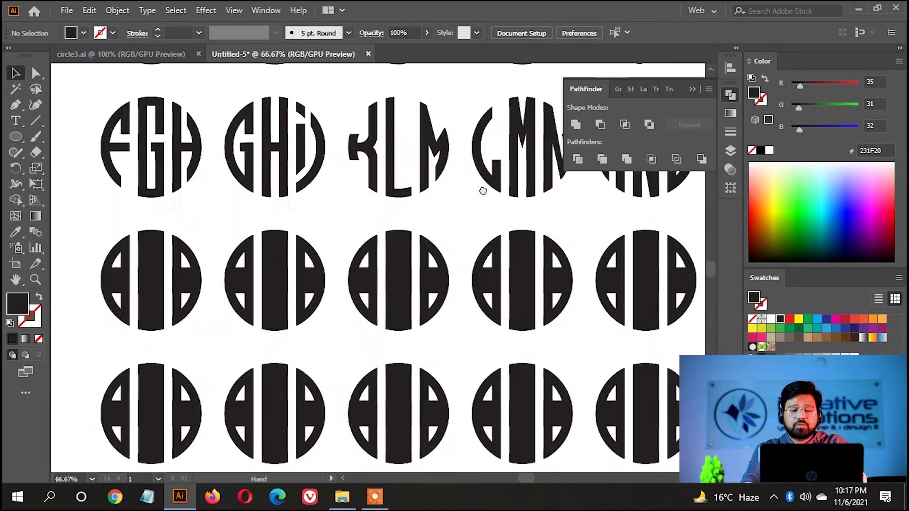
{"action": "scroll", "coordinate": [299, 225], "scroll_direction": "up", "scroll_amount": 2}
{"action": "left_click_drag", "start_coordinate": [189, 250], "coordinate": [317, 371]}
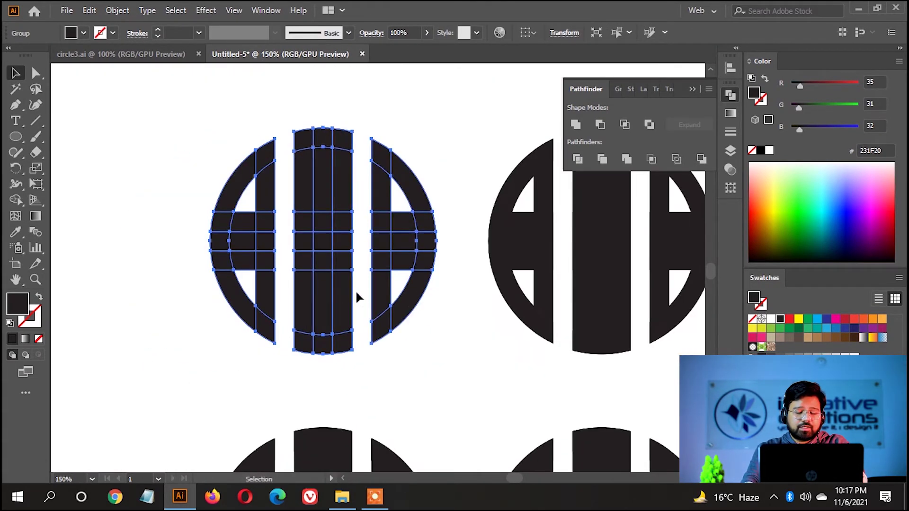
{"action": "scroll", "coordinate": [295, 306], "scroll_direction": "down", "scroll_amount": 2}
{"action": "scroll", "coordinate": [295, 306], "scroll_direction": "up", "scroll_amount": 1}
{"action": "scroll", "coordinate": [295, 306], "scroll_direction": "right", "scroll_amount": 4}
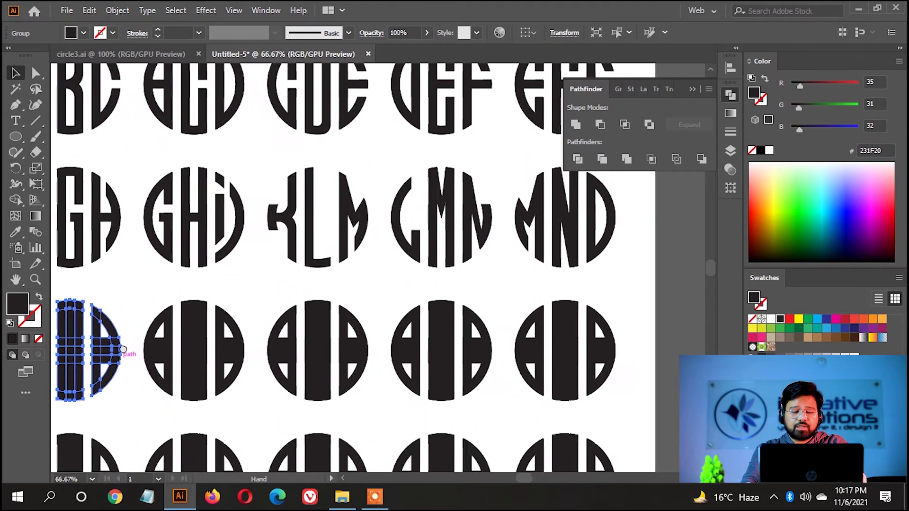
{"action": "scroll", "coordinate": [174, 339], "scroll_direction": "left", "scroll_amount": 4}
{"action": "scroll", "coordinate": [265, 355], "scroll_direction": "up", "scroll_amount": 2}
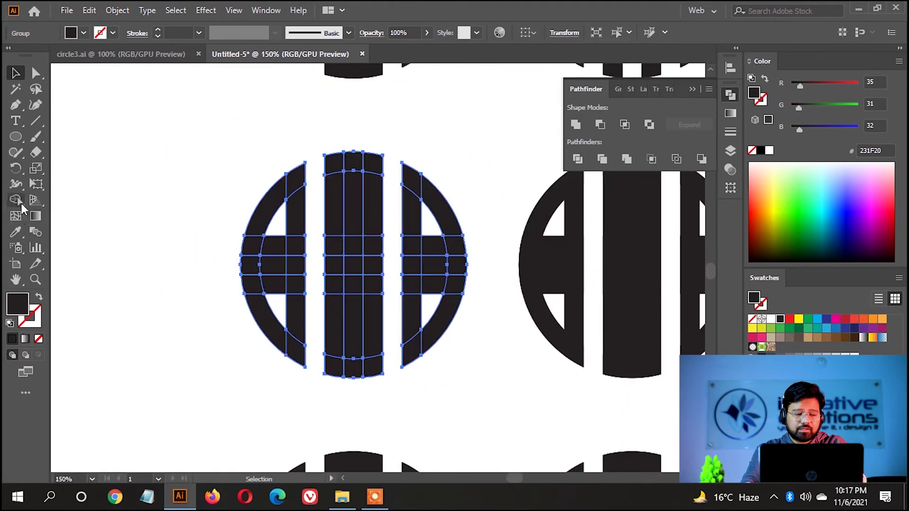
{"action": "left_click_drag", "start_coordinate": [360, 244], "coordinate": [353, 352]}
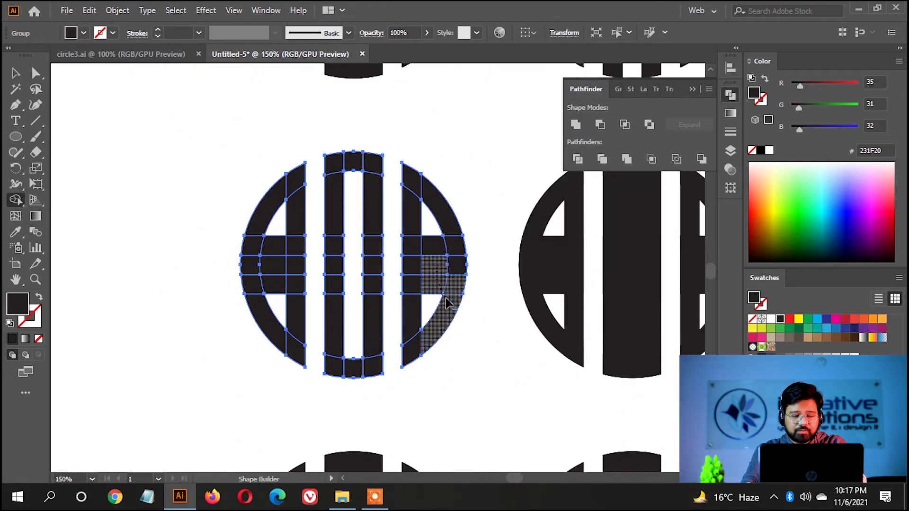
{"action": "left_click_drag", "start_coordinate": [442, 305], "coordinate": [445, 284]}
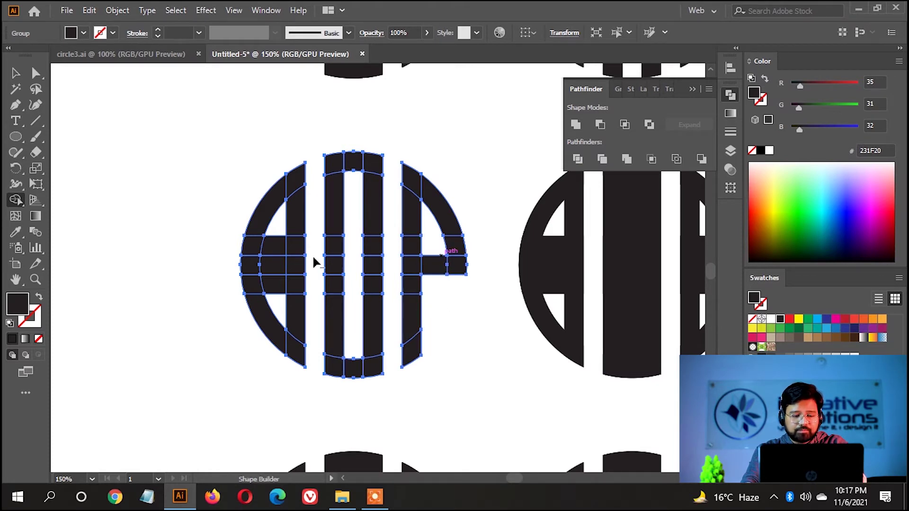
{"action": "scroll", "coordinate": [313, 254], "scroll_direction": "up", "scroll_amount": 2}
{"action": "scroll", "coordinate": [241, 321], "scroll_direction": "down", "scroll_amount": 2}
Step: Draw a slanted diagonal strip for the N with the Pen tool and select everything
{"action": "key", "text": "v"}
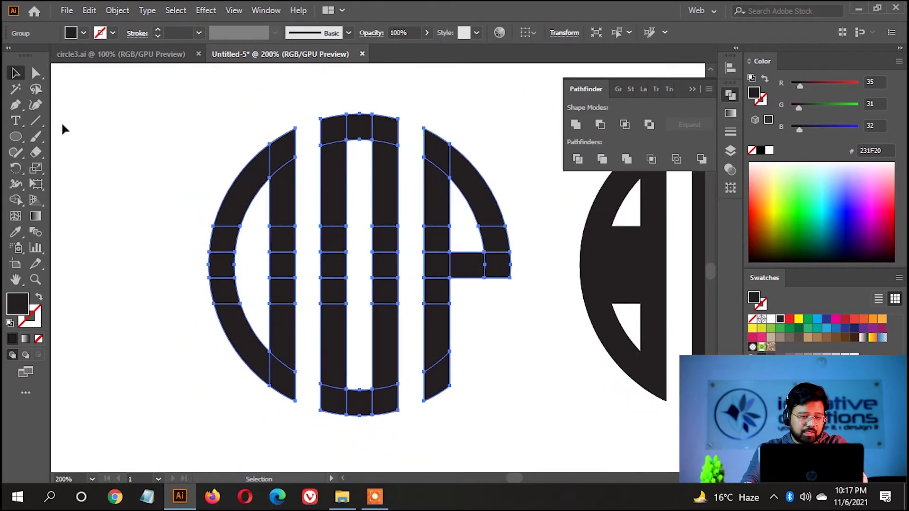
{"action": "key", "text": "p"}
{"action": "left_click", "coordinate": [230, 160]}
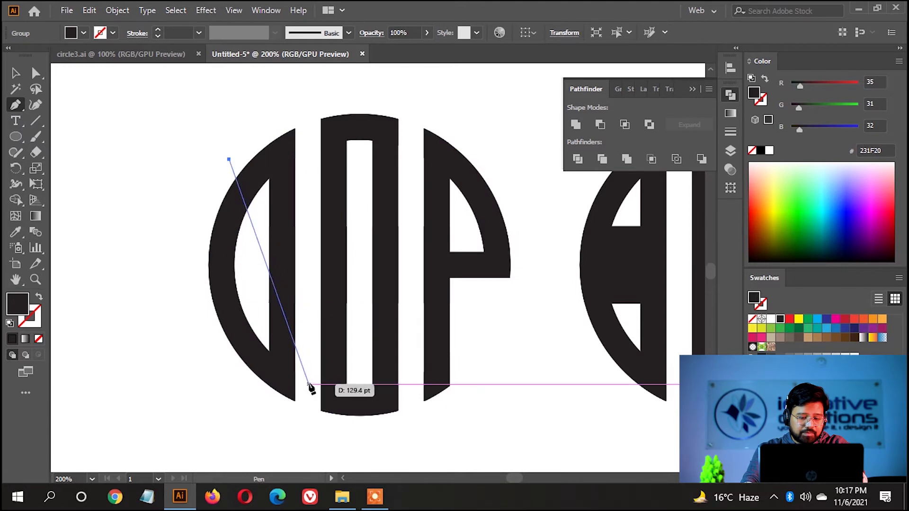
{"action": "left_click", "coordinate": [304, 384]}
{"action": "left_click", "coordinate": [296, 401]}
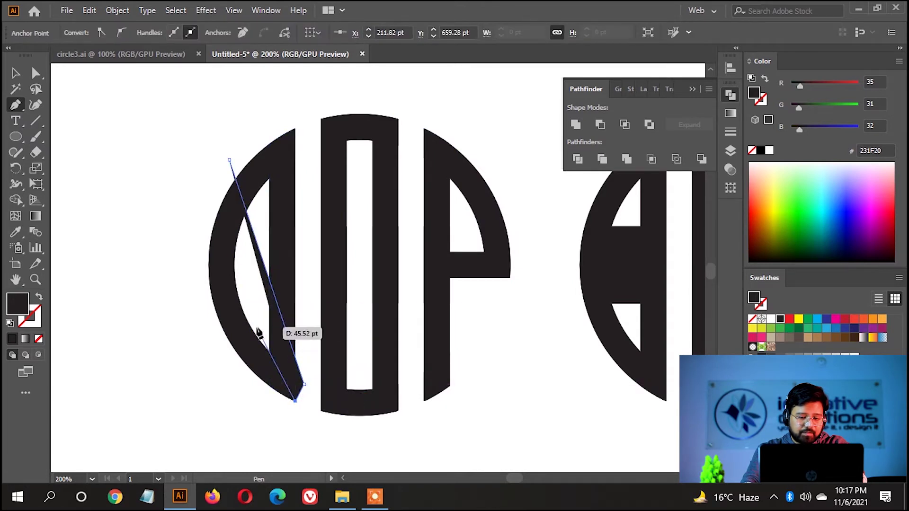
{"action": "left_click", "coordinate": [209, 184]}
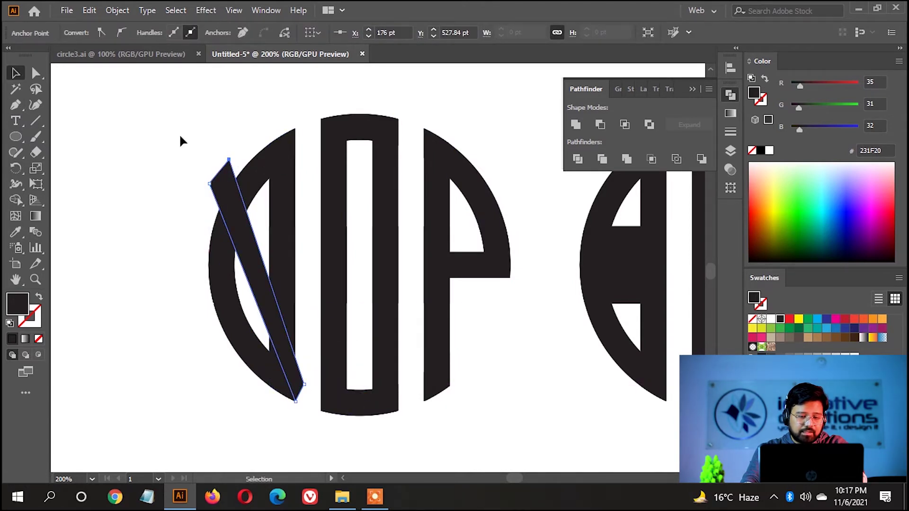
{"action": "key", "text": "ctrl+a"}
Step: Trim the leftover pieces around the N diagonal with Shape Builder, completing NOP
{"action": "scroll", "coordinate": [284, 369], "scroll_direction": "up", "scroll_amount": 2}
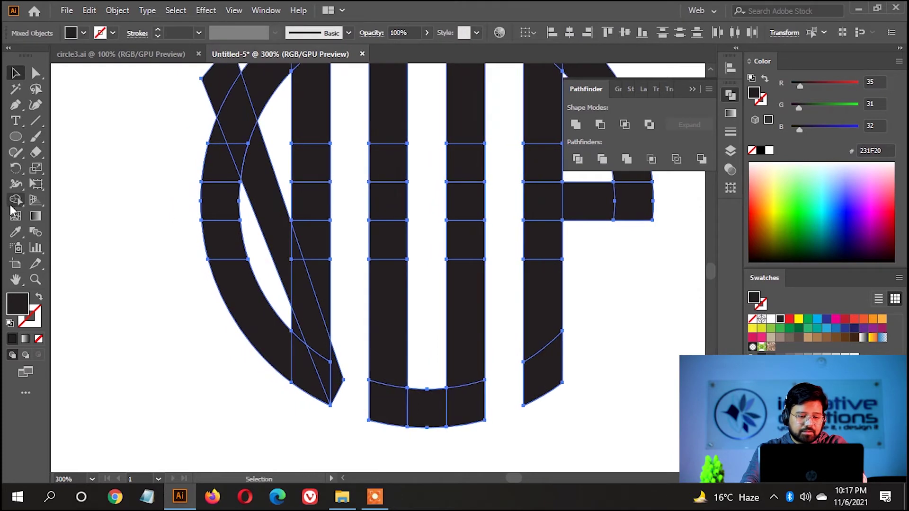
{"action": "left_click", "coordinate": [220, 325], "text": "alt"}
{"action": "scroll", "coordinate": [247, 259], "scroll_direction": "up", "scroll_amount": 2}
{"action": "left_click", "coordinate": [268, 187], "text": "alt"}
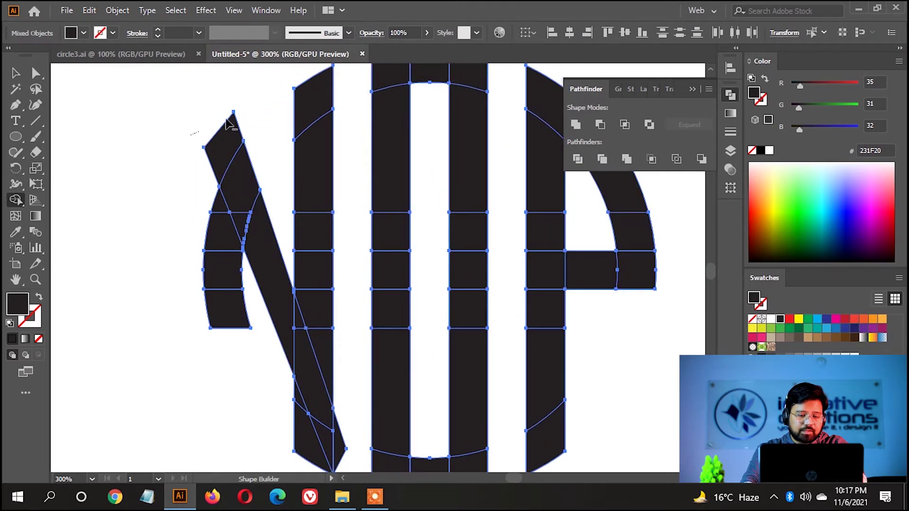
{"action": "left_click", "coordinate": [229, 115], "text": "alt"}
{"action": "scroll", "coordinate": [348, 378], "scroll_direction": "down", "scroll_amount": 1}
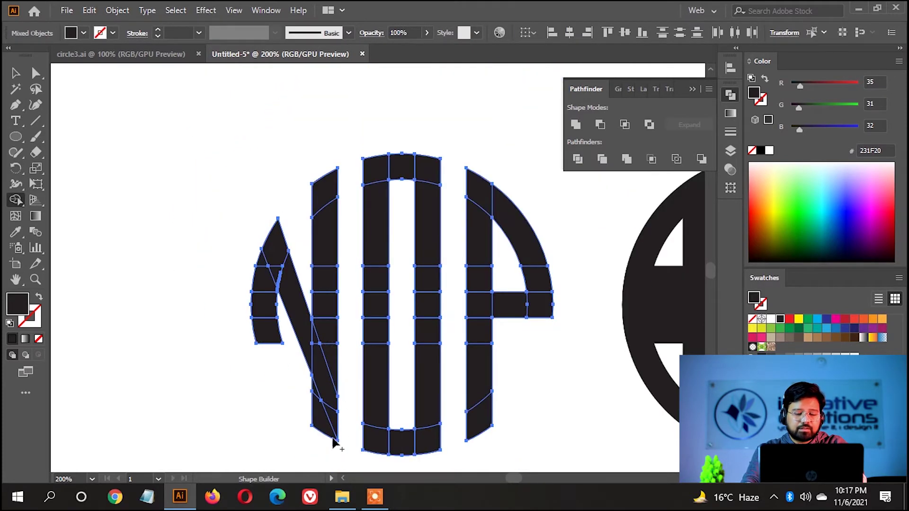
{"action": "scroll", "coordinate": [333, 441], "scroll_direction": "up", "scroll_amount": 2}
{"action": "scroll", "coordinate": [308, 426], "scroll_direction": "down", "scroll_amount": 2}
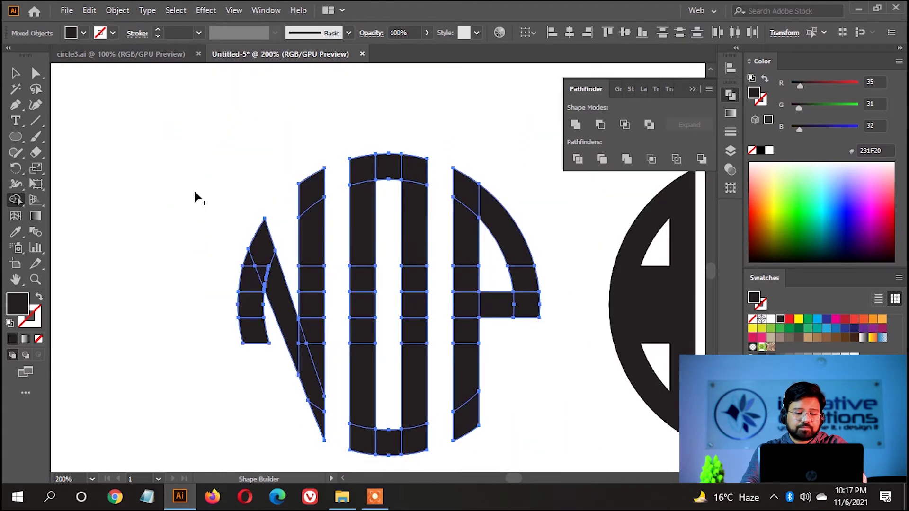
{"action": "scroll", "coordinate": [493, 345], "scroll_direction": "down", "scroll_amount": 1}
{"action": "key", "text": "v"}
{"action": "left_click", "coordinate": [402, 314]}
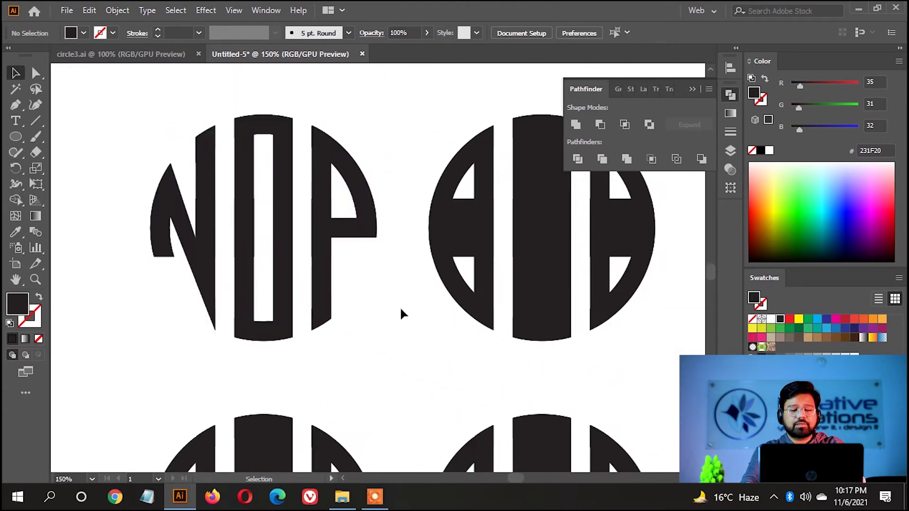
{"action": "scroll", "coordinate": [406, 341], "scroll_direction": "right", "scroll_amount": 2}
Step: Carve the next template's cells with Shape Builder, opening the P's counter and removing the right letter's crossbar
{"action": "scroll", "coordinate": [379, 364], "scroll_direction": "right", "scroll_amount": 2}
{"action": "left_click", "coordinate": [523, 178]}
{"action": "scroll", "coordinate": [53, 175], "scroll_direction": "right", "scroll_amount": 2}
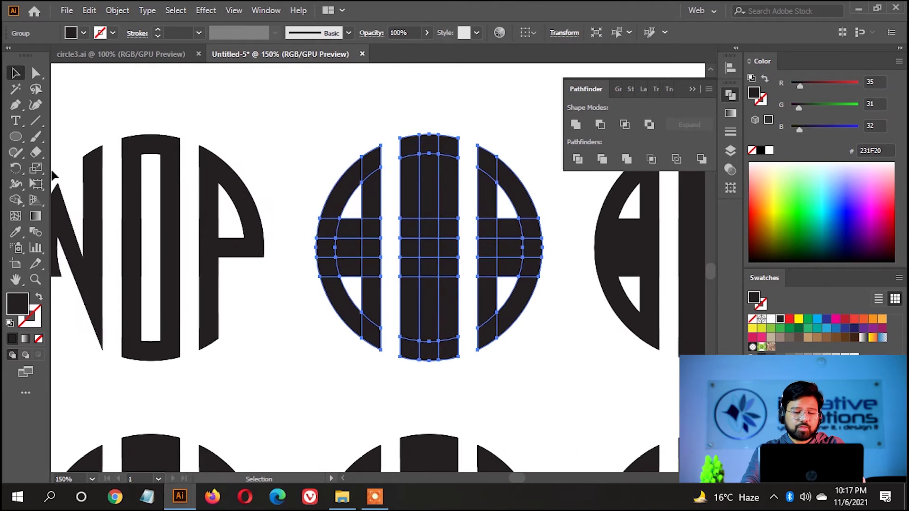
{"action": "left_click", "coordinate": [15, 200]}
{"action": "scroll", "coordinate": [349, 227], "scroll_direction": "up", "scroll_amount": 1}
{"action": "scroll", "coordinate": [426, 227], "scroll_direction": "right", "scroll_amount": 1}
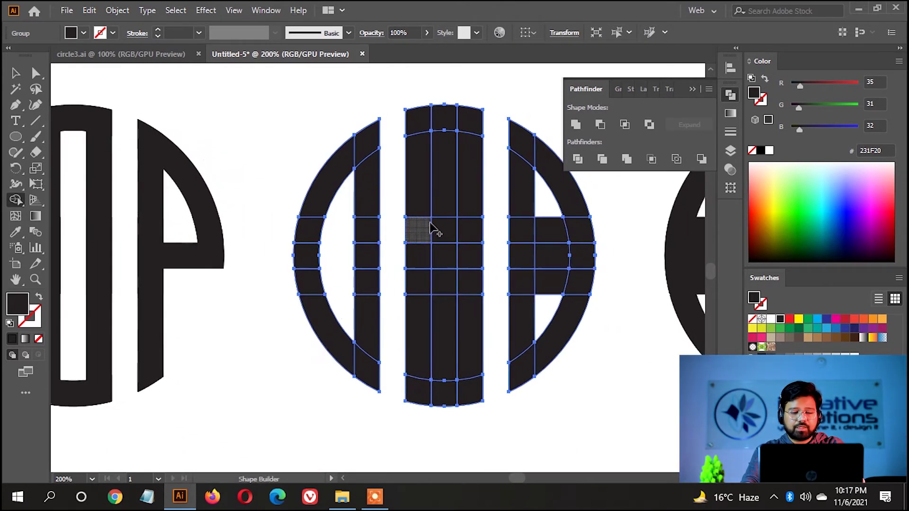
{"action": "left_click_drag", "start_coordinate": [443, 257], "coordinate": [442, 385]}
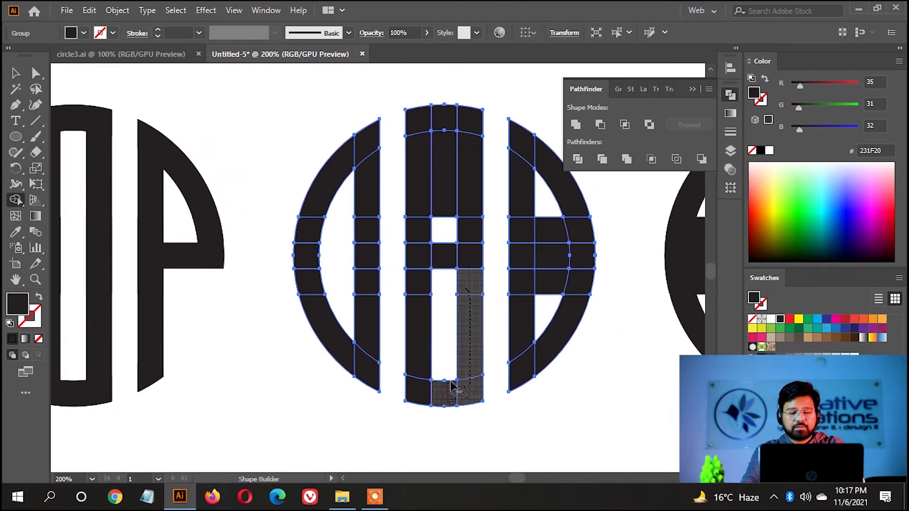
{"action": "left_click", "coordinate": [447, 214], "text": "alt"}
{"action": "scroll", "coordinate": [416, 213], "scroll_direction": "right", "scroll_amount": 1}
{"action": "scroll", "coordinate": [389, 212], "scroll_direction": "right", "scroll_amount": 1}
{"action": "left_click", "coordinate": [480, 246], "text": "alt"}
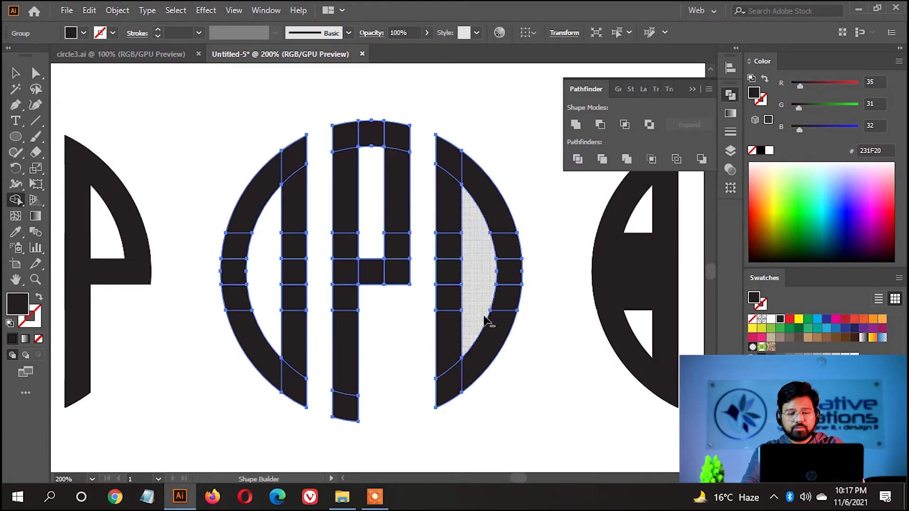
{"action": "left_click_drag", "start_coordinate": [537, 296], "coordinate": [481, 256]}
{"action": "scroll", "coordinate": [494, 288], "scroll_direction": "up", "scroll_amount": 1}
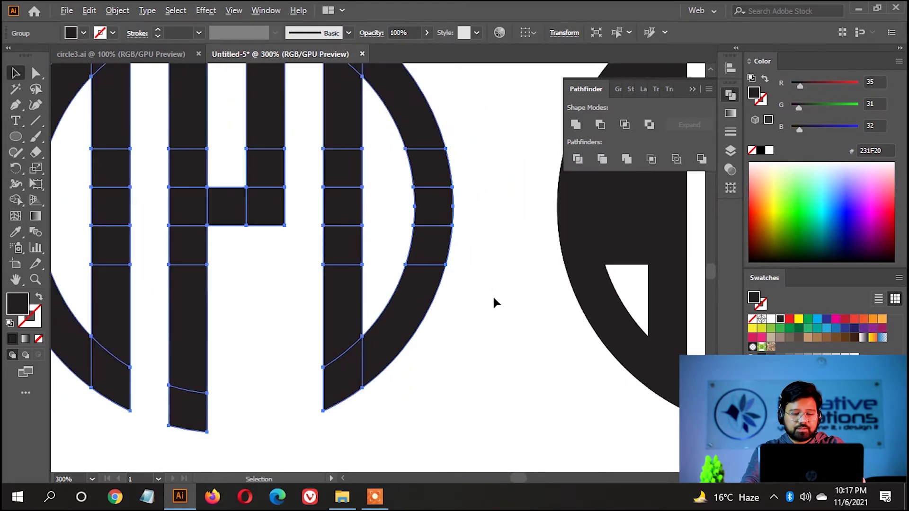
Step: Draw a small triangular tail notch on the right letter to make the Q
{"action": "left_click", "coordinate": [15, 105]}
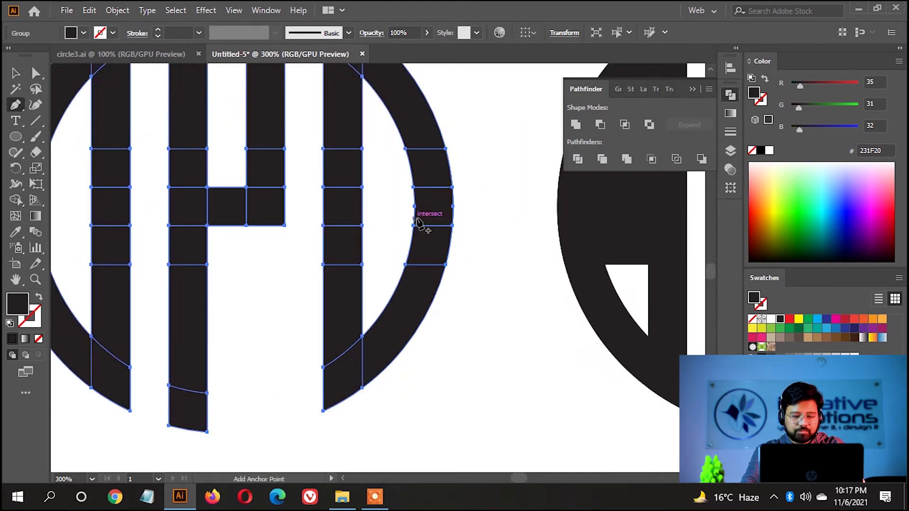
{"action": "scroll", "coordinate": [425, 218], "scroll_direction": "down", "scroll_amount": 1}
{"action": "scroll", "coordinate": [425, 217], "scroll_direction": "up", "scroll_amount": 1}
{"action": "scroll", "coordinate": [425, 219], "scroll_direction": "up", "scroll_amount": 1}
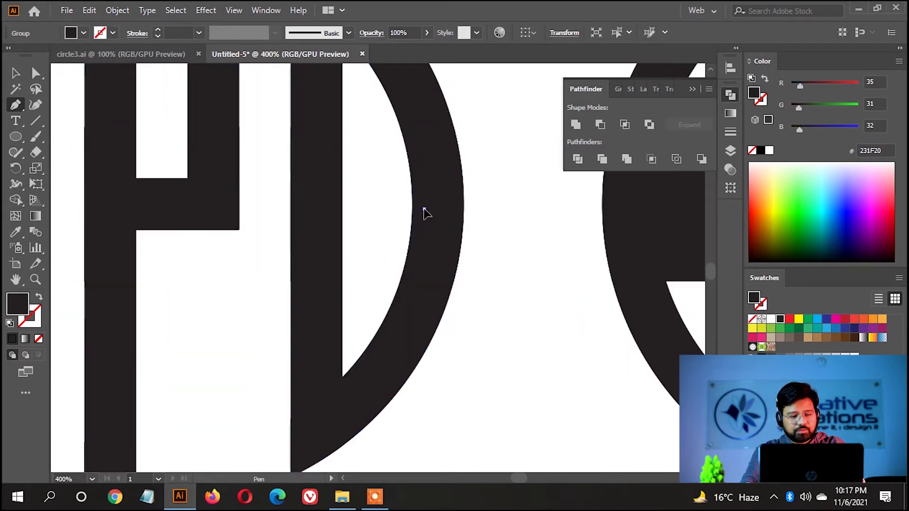
{"action": "left_click_drag", "start_coordinate": [424, 209], "coordinate": [366, 218]}
{"action": "left_click", "coordinate": [365, 209]}
{"action": "left_click", "coordinate": [406, 260]}
{"action": "left_click_drag", "start_coordinate": [424, 209], "coordinate": [418, 272]}
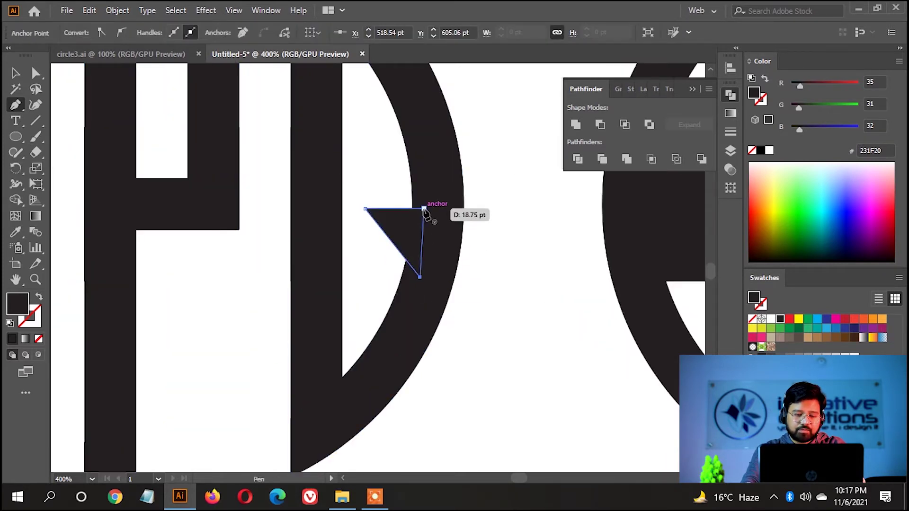
{"action": "scroll", "coordinate": [491, 298], "scroll_direction": "down", "scroll_amount": 3}
{"action": "left_click", "coordinate": [346, 269]}
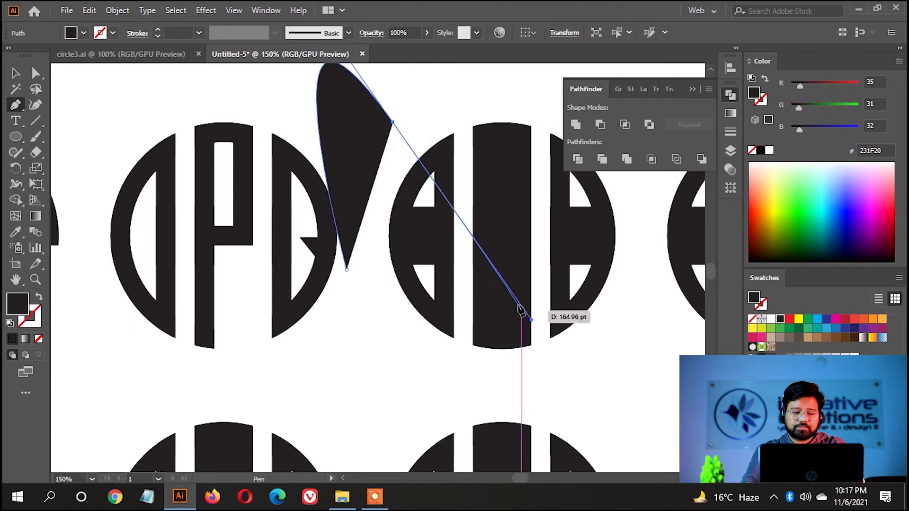
Step: Select the next striped circle template
{"action": "left_click", "coordinate": [406, 142], "text": "ctrl"}
{"action": "key", "text": "v"}
{"action": "left_click_drag", "start_coordinate": [406, 142], "coordinate": [614, 361]}
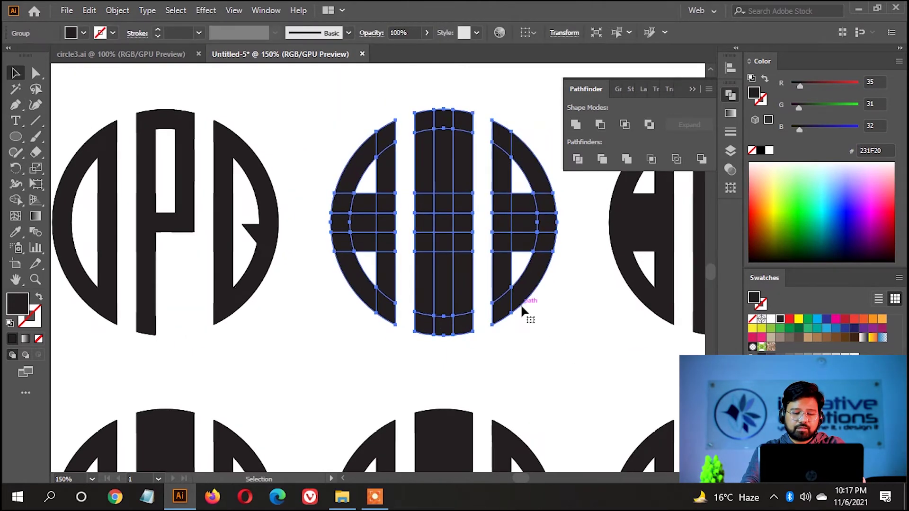
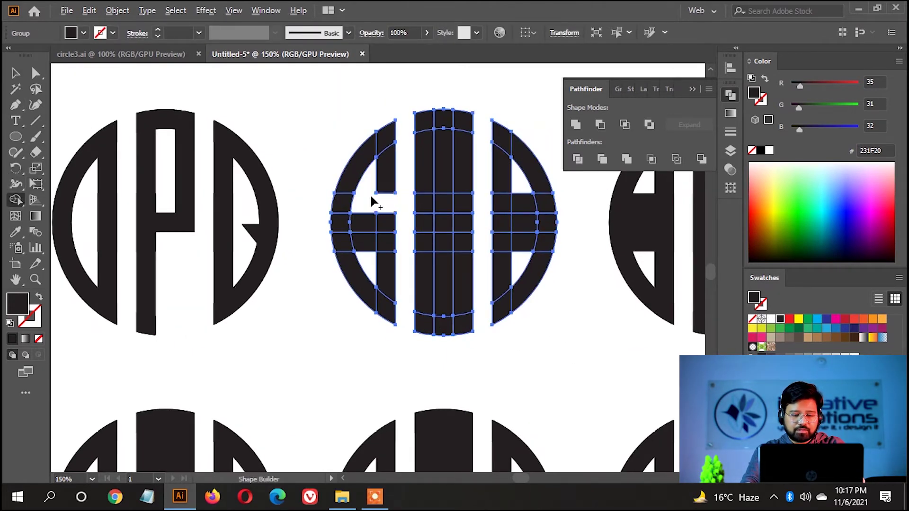
Step: Carve P and Q by removing the left stem's lower cell and the middle stem's inner strip
{"action": "left_click", "coordinate": [385, 264], "text": "alt"}
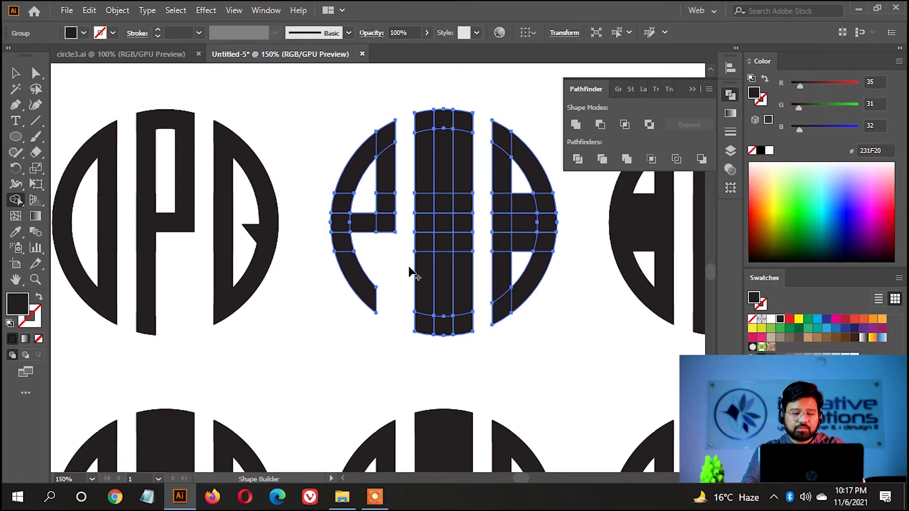
{"action": "scroll", "coordinate": [412, 270], "scroll_direction": "right", "scroll_amount": 3}
{"action": "left_click_drag", "start_coordinate": [394, 243], "coordinate": [391, 284]}
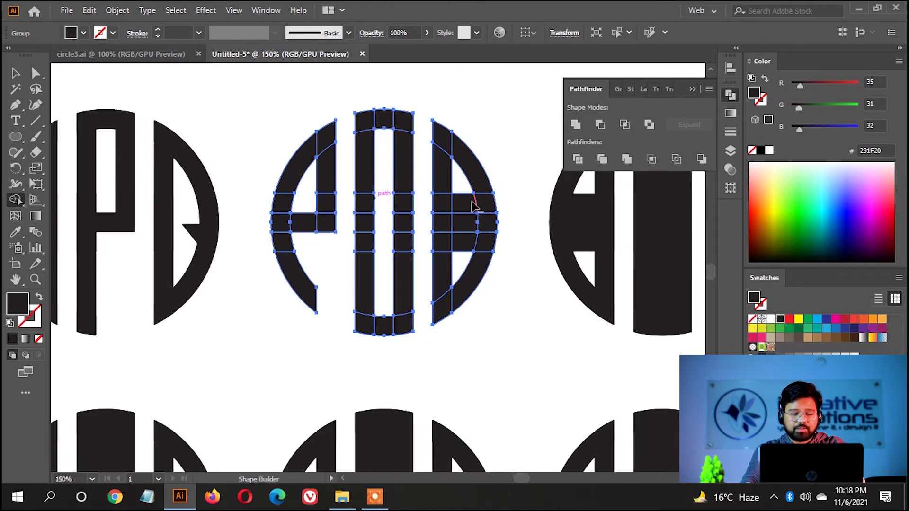
{"action": "scroll", "coordinate": [466, 251], "scroll_direction": "up", "scroll_amount": 2}
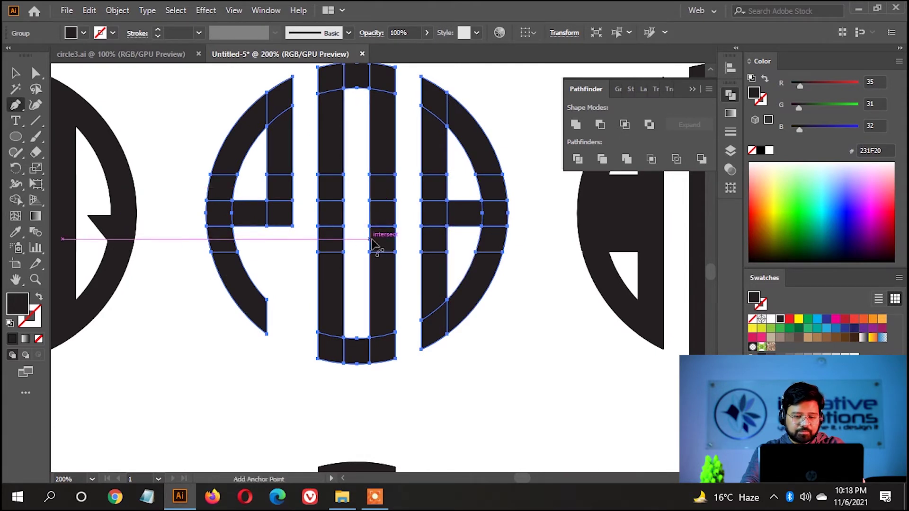
{"action": "scroll", "coordinate": [378, 244], "scroll_direction": "up", "scroll_amount": 2}
Step: Draw a small triangular tail for the Q with the Pen tool
{"action": "left_click", "coordinate": [388, 201]}
{"action": "left_click", "coordinate": [350, 201]}
{"action": "left_click", "coordinate": [387, 309]}
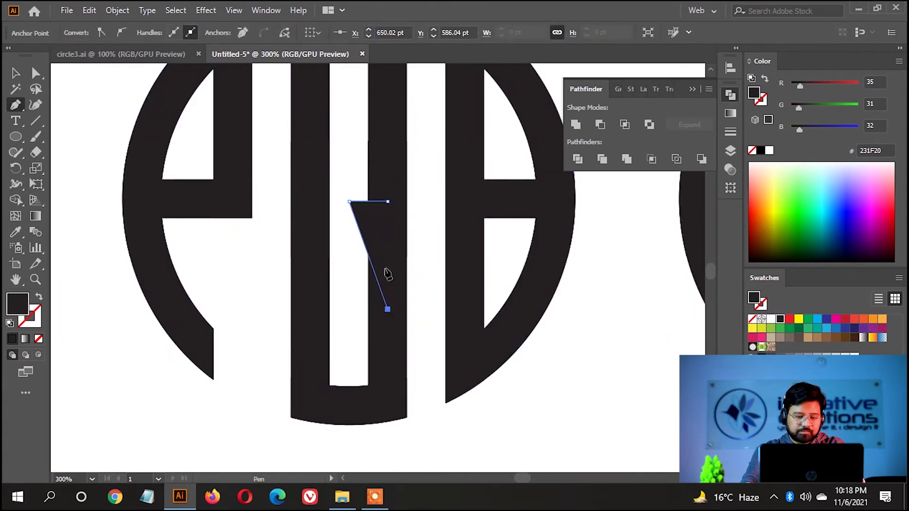
{"action": "left_click", "coordinate": [388, 202]}
{"action": "key", "text": "v"}
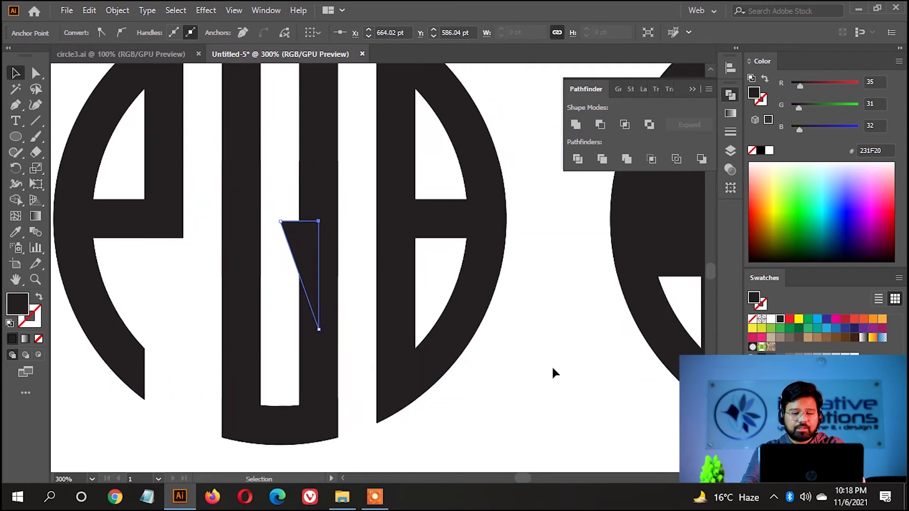
{"action": "key", "text": "ctrl+a"}
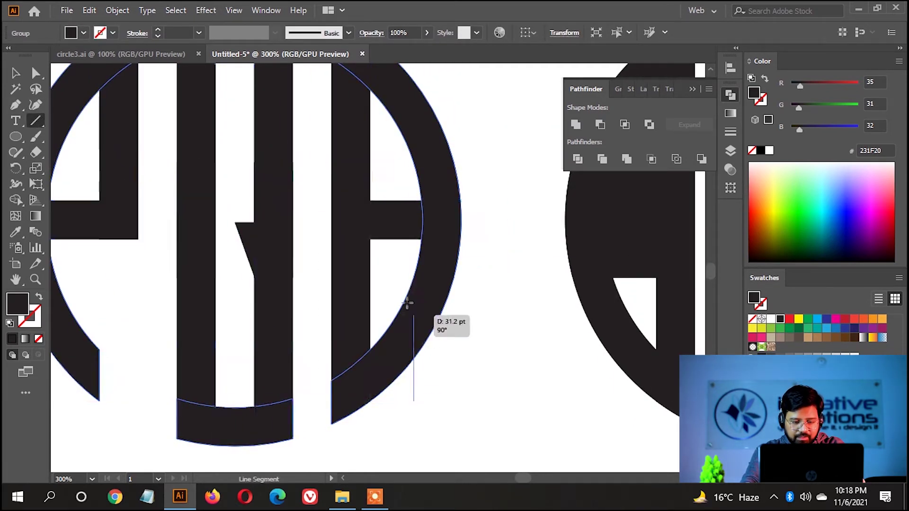
Step: Cut across the R's leg with a vertical line, then delete the leftover line
{"action": "left_click_drag", "start_coordinate": [408, 391], "coordinate": [404, 273]}
{"action": "key", "text": "v"}
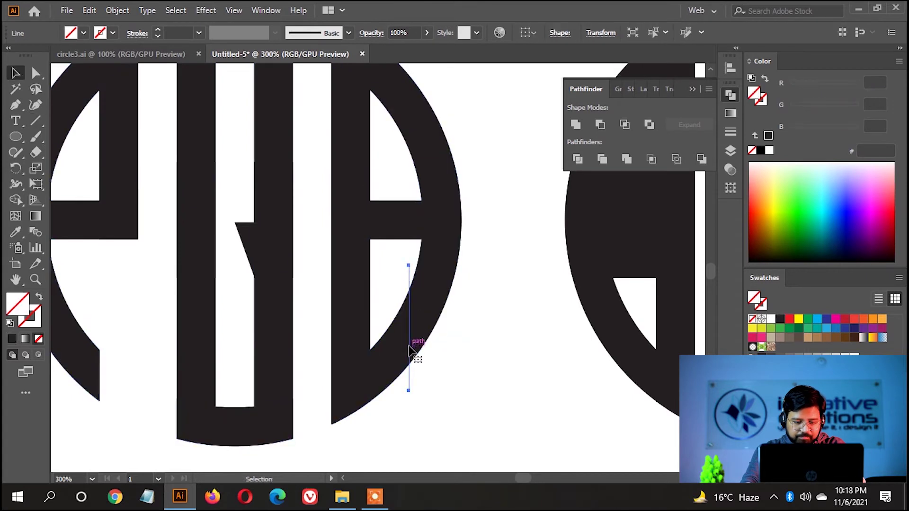
{"action": "left_click_drag", "start_coordinate": [409, 351], "coordinate": [406, 350]}
{"action": "key", "text": "ctrl+a"}
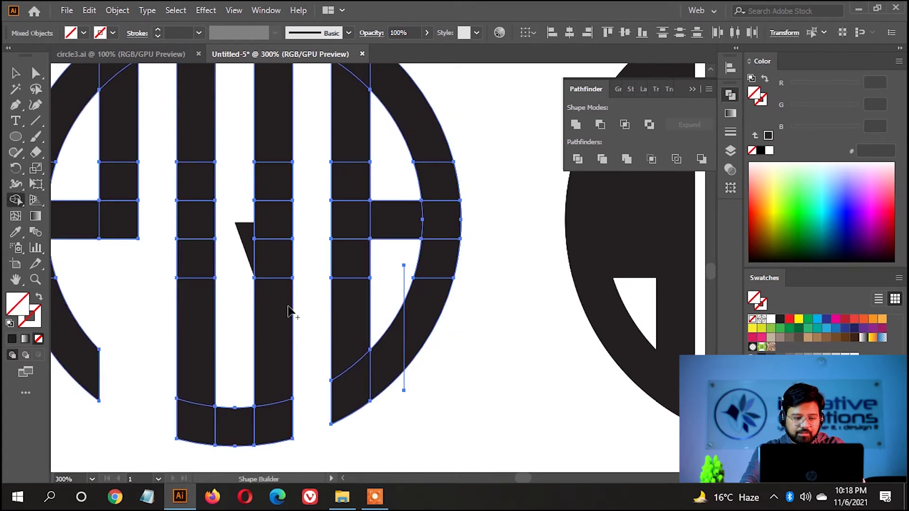
{"action": "left_click", "coordinate": [404, 379]}
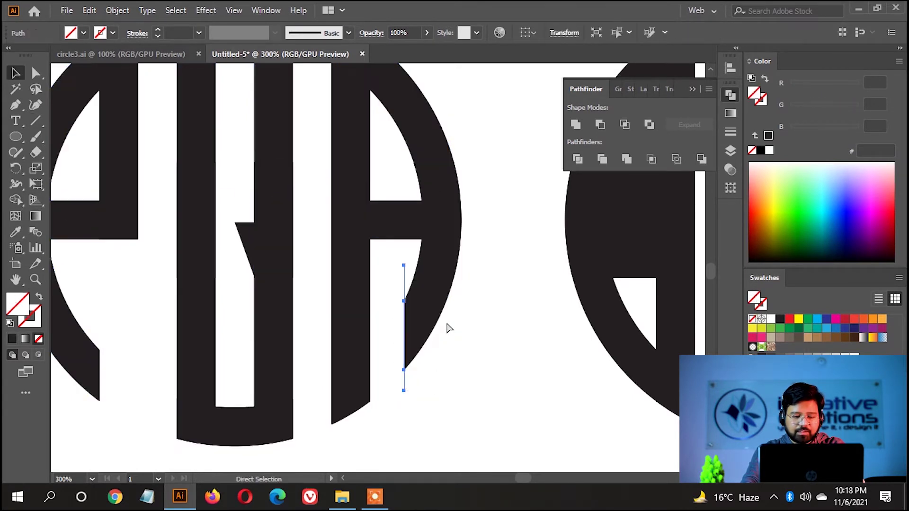
{"action": "key", "text": "Delete"}
{"action": "key", "text": "ctrl+a"}
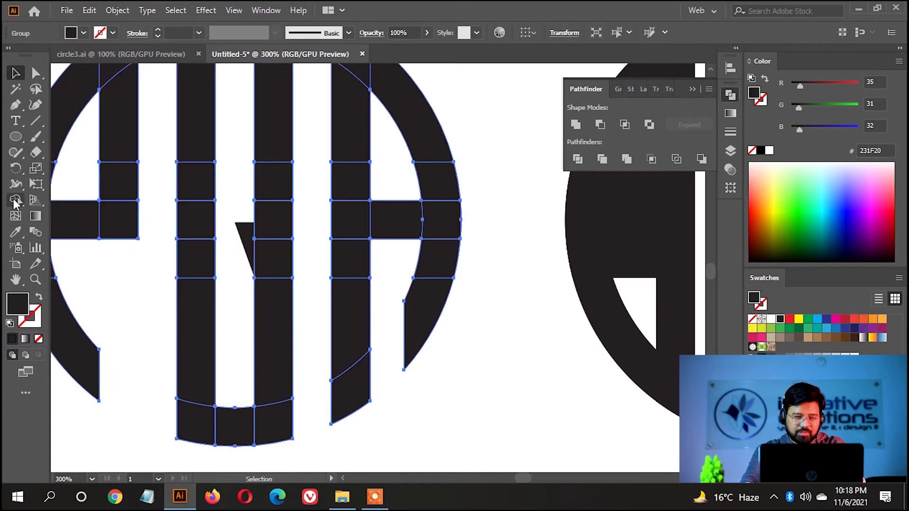
{"action": "left_click", "coordinate": [16, 199]}
{"action": "key", "text": "ctrl+plus"}
{"action": "key", "text": "ctrl+plus"}
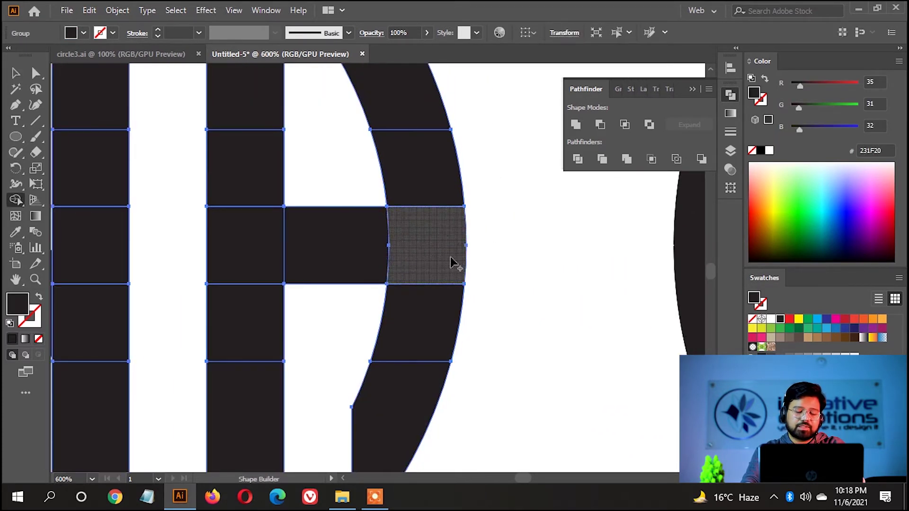
Step: Split off the R's crossbar end cell and trial-delete its right anchors, then undo
{"action": "left_click", "coordinate": [451, 263]}
{"action": "key", "text": "a"}
{"action": "key", "text": "ctrl+shift+a"}
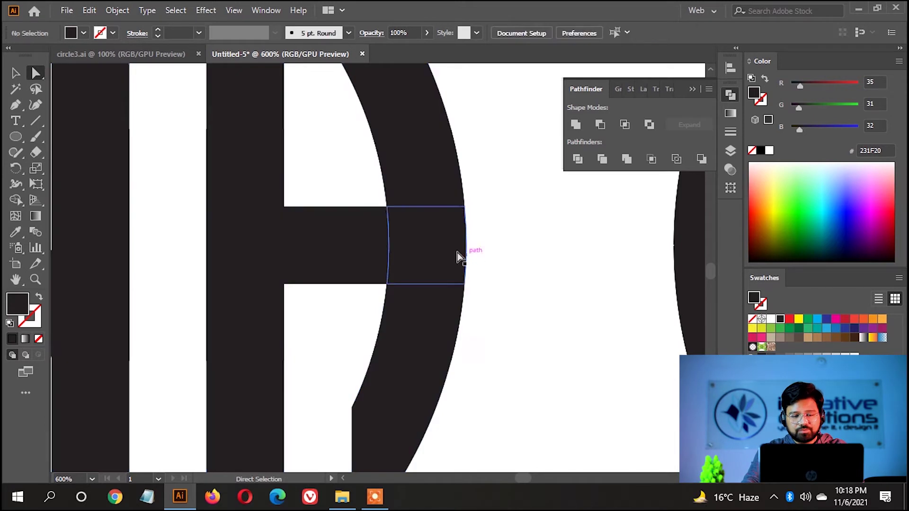
{"action": "left_click", "coordinate": [457, 253]}
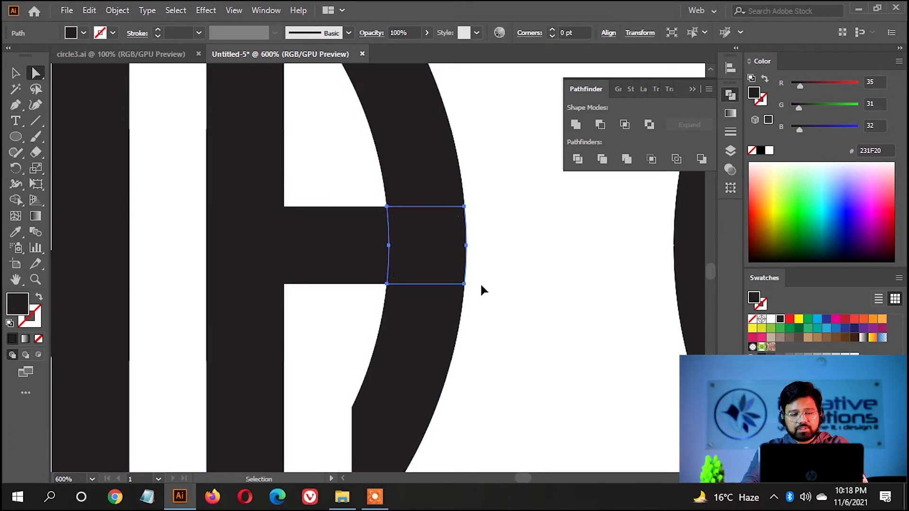
{"action": "left_click", "coordinate": [463, 284]}
{"action": "key", "text": "Delete"}
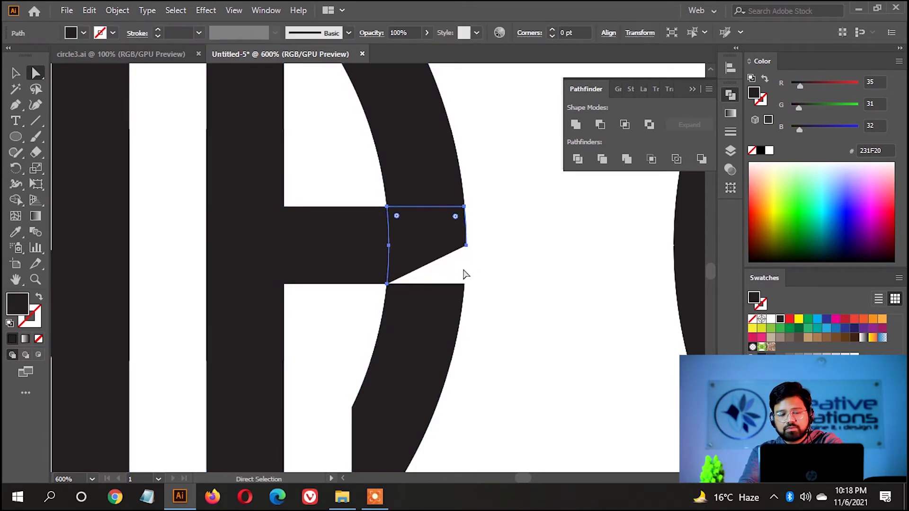
{"action": "left_click", "coordinate": [465, 245]}
{"action": "key", "text": "Delete"}
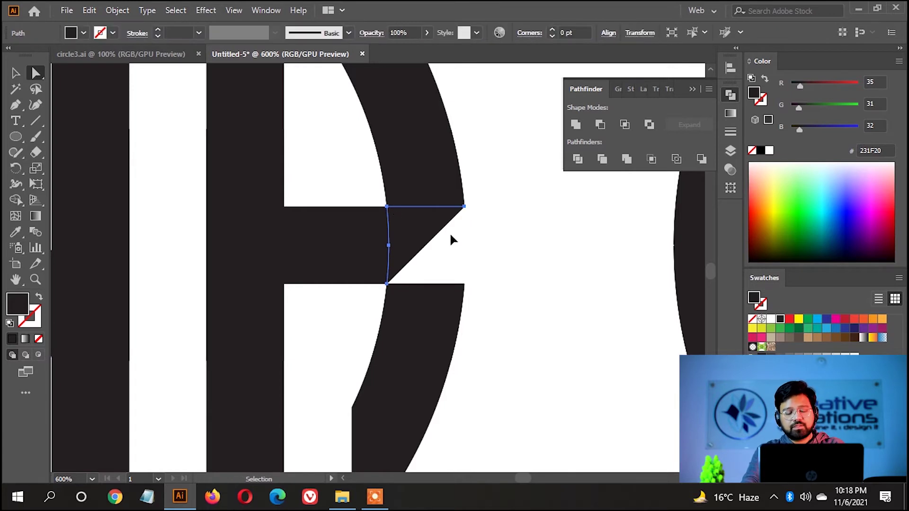
{"action": "key", "text": "ctrl+z"}
{"action": "key", "text": "ctrl+z"}
Step: Delete the cell's top-right and notch points to form a pointed diagonal notch
{"action": "left_click", "coordinate": [464, 208]}
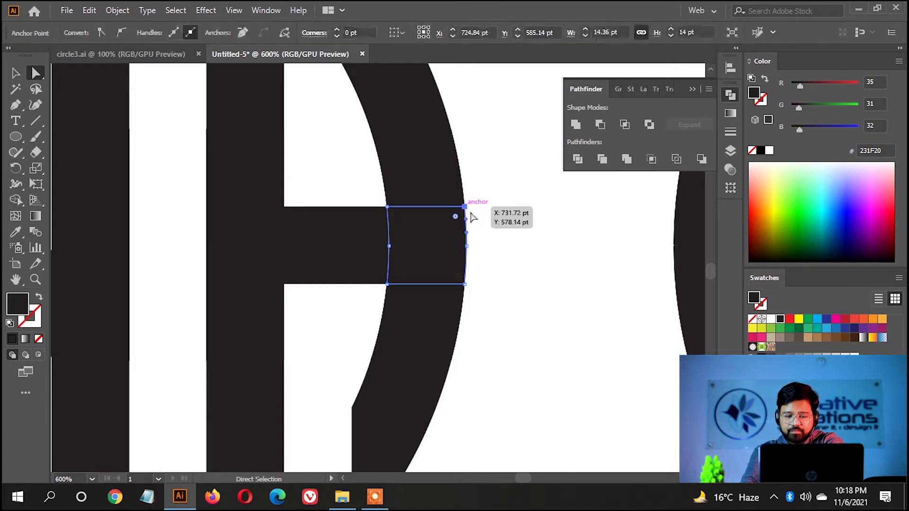
{"action": "key", "text": "Delete"}
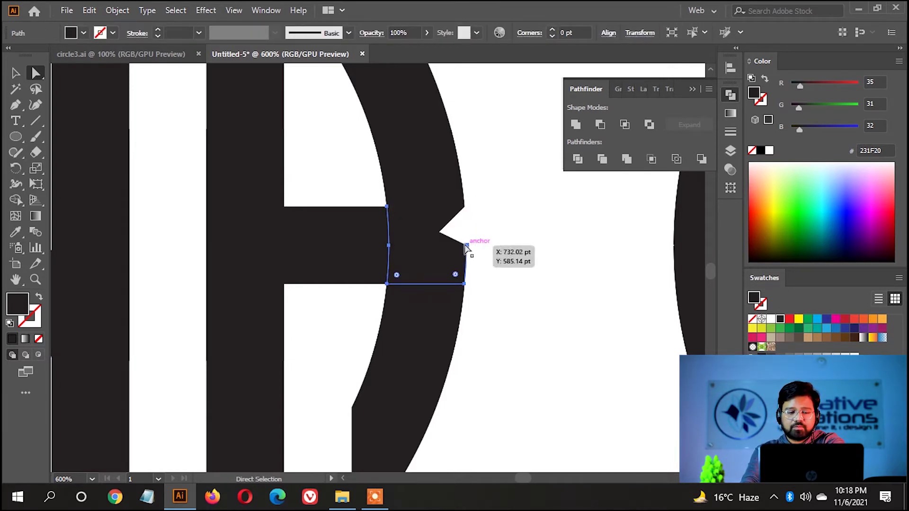
{"action": "left_click", "coordinate": [466, 245]}
{"action": "key", "text": "Delete"}
{"action": "scroll", "coordinate": [479, 262], "scroll_direction": "down", "scroll_amount": 3}
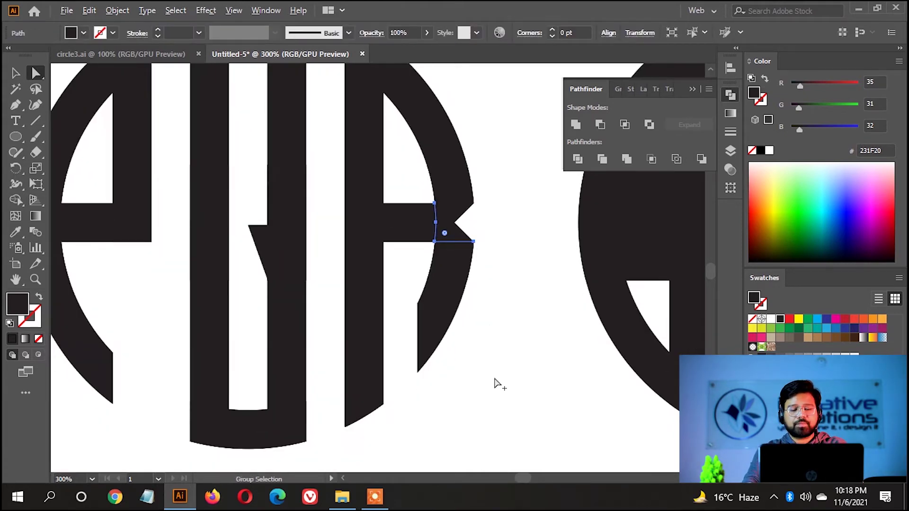
Step: Round the R's outer right-side corners with the live-corner widgets
{"action": "left_click", "coordinate": [396, 142]}
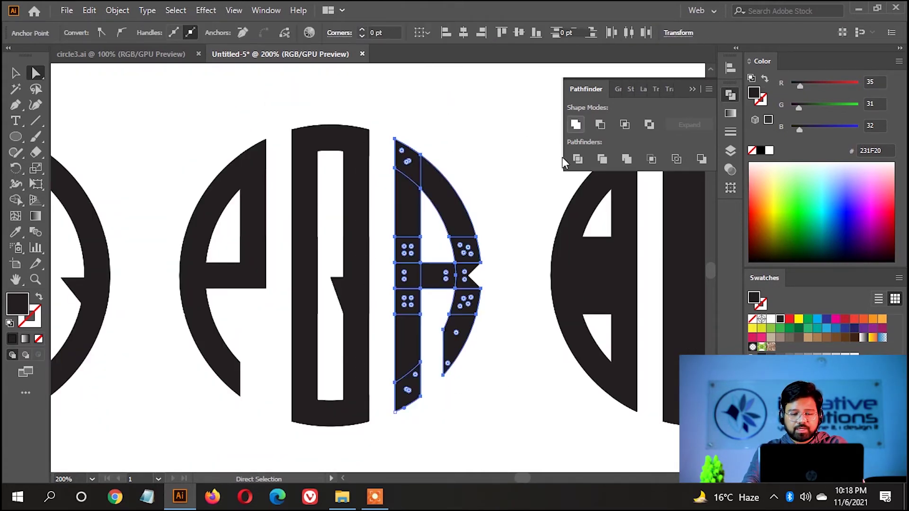
{"action": "scroll", "coordinate": [481, 279], "scroll_direction": "up", "scroll_amount": 3}
{"action": "left_click", "coordinate": [451, 199]}
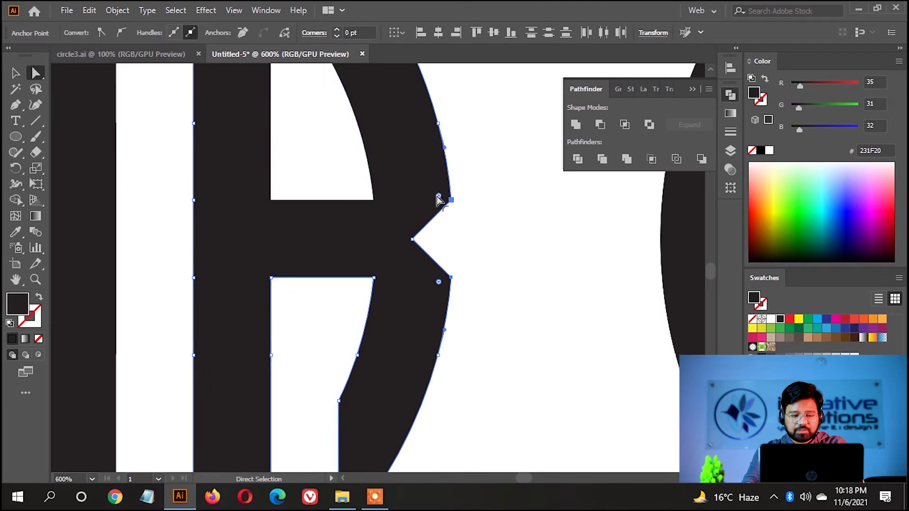
{"action": "left_click_drag", "start_coordinate": [439, 197], "coordinate": [305, 151]}
{"action": "mouse_move", "coordinate": [384, 246]}
{"action": "left_mouse_down"}
{"action": "mouse_move", "coordinate": [371, 212]}
{"action": "mouse_move", "coordinate": [321, 157]}
{"action": "left_mouse_up"}
Step: Select the next circle grid and zoom in on it
{"action": "key", "text": "ctrl+1"}
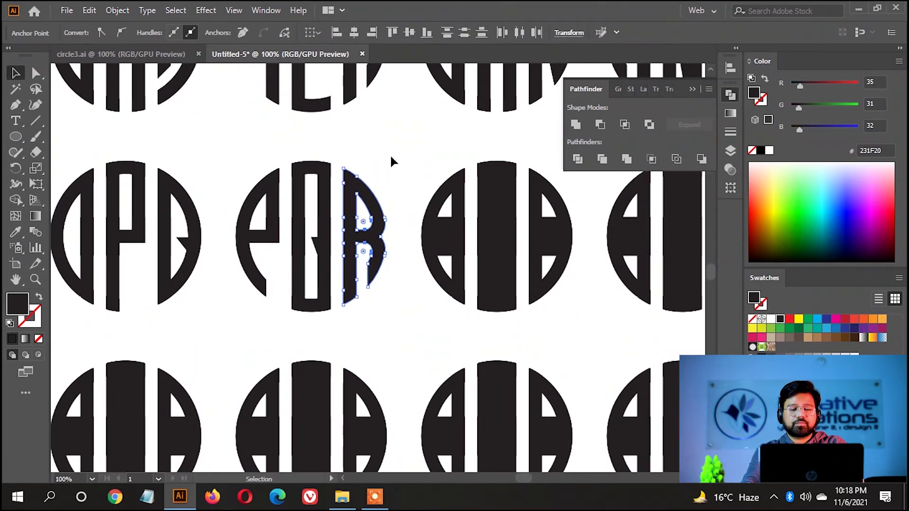
{"action": "left_click", "coordinate": [556, 326]}
{"action": "left_click", "coordinate": [544, 298]}
{"action": "key", "text": "ctrl+plus"}
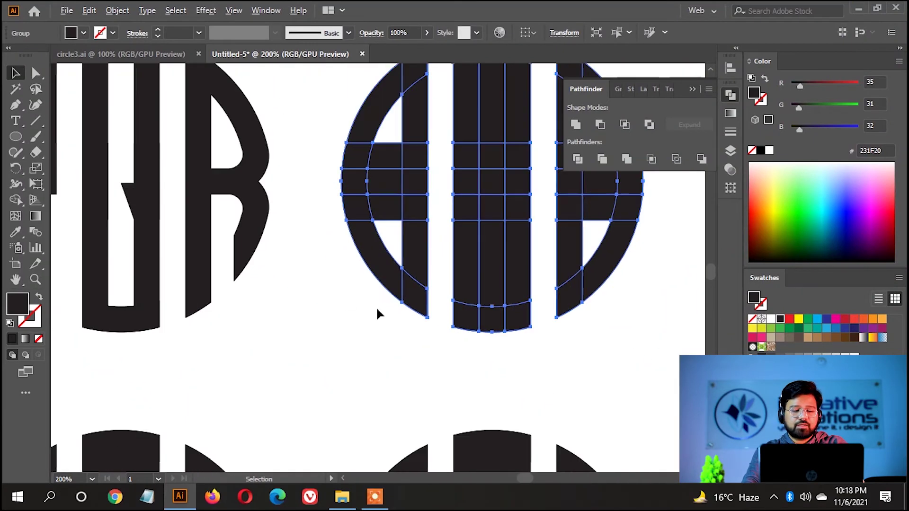
{"action": "key", "text": "ctrl+equal"}
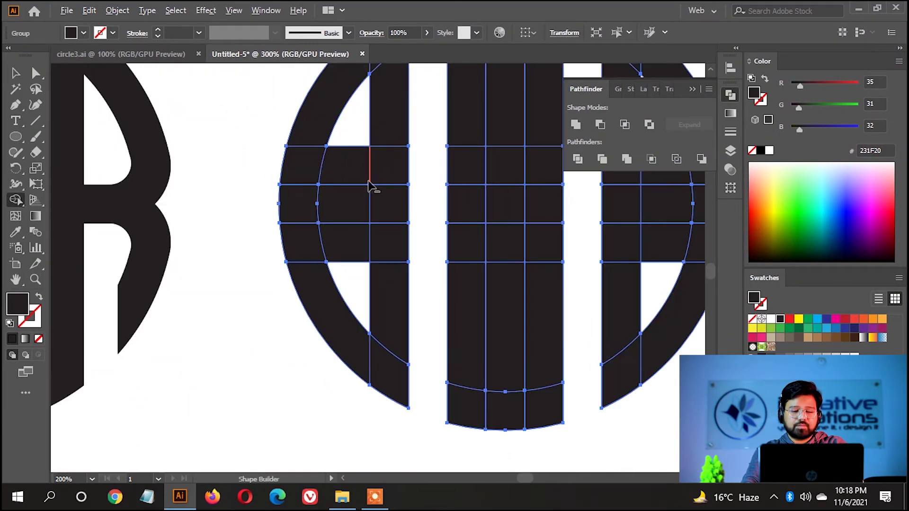
{"action": "key", "text": "ctrl+minus"}
{"action": "scroll", "coordinate": [393, 237], "scroll_direction": "right", "scroll_amount": 2}
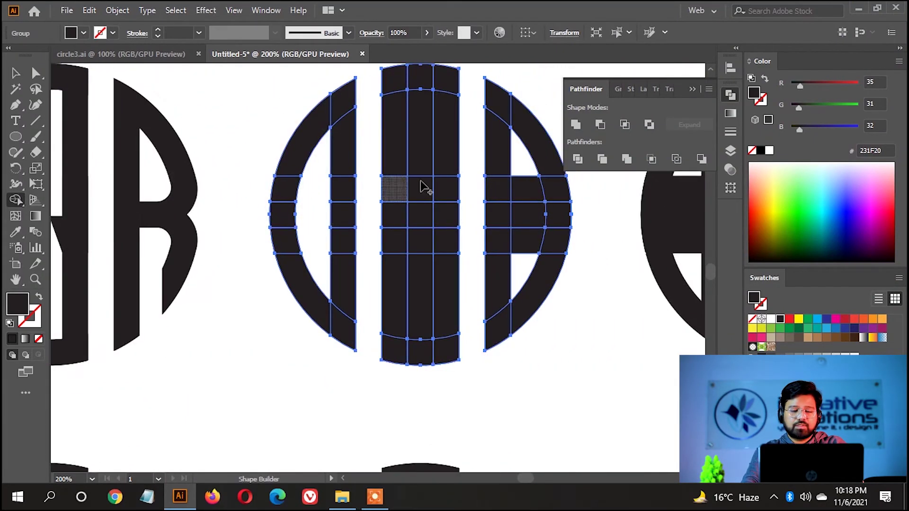
Step: Remove the middle column's upper and lower inner strips and two right-letter cells
{"action": "left_click", "coordinate": [426, 189], "text": "alt"}
{"action": "left_click", "coordinate": [419, 249], "text": "alt"}
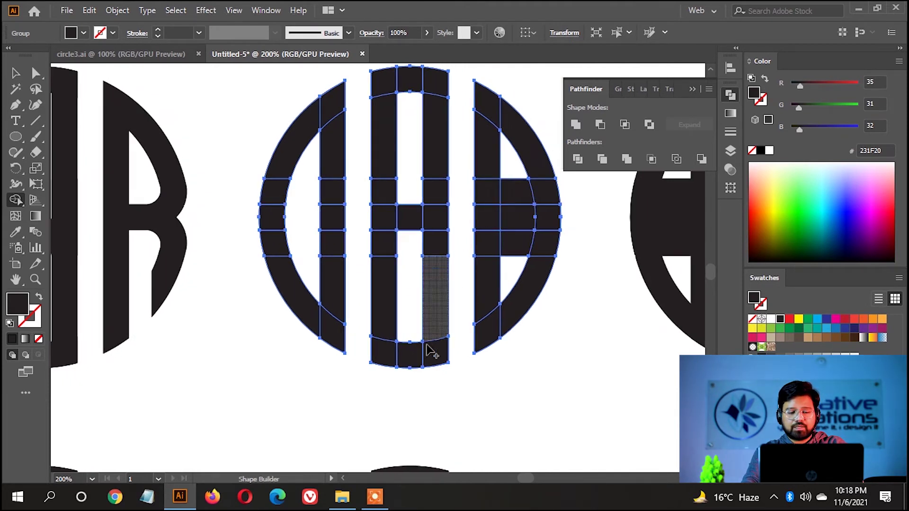
{"action": "left_click_drag", "start_coordinate": [490, 245], "coordinate": [525, 244]}
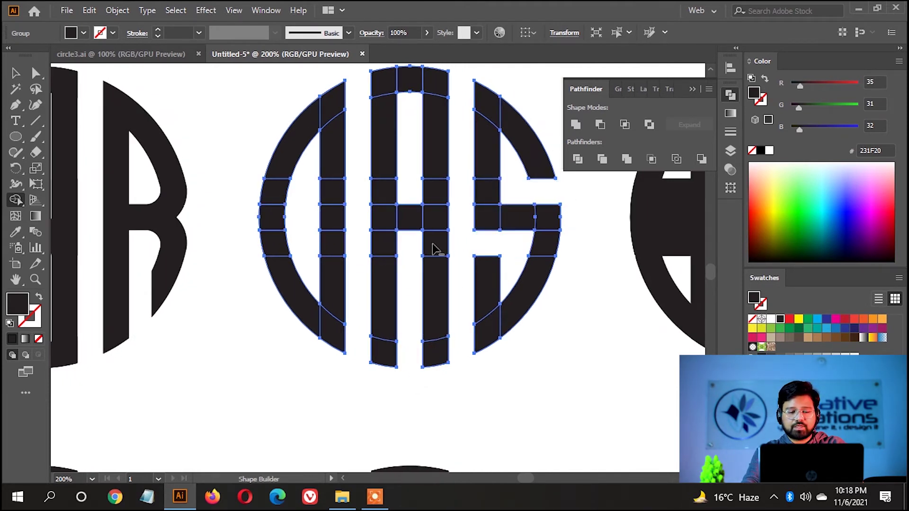
{"action": "key", "text": "ctrl+equal"}
{"action": "scroll", "coordinate": [468, 227], "scroll_direction": "right", "scroll_amount": 2}
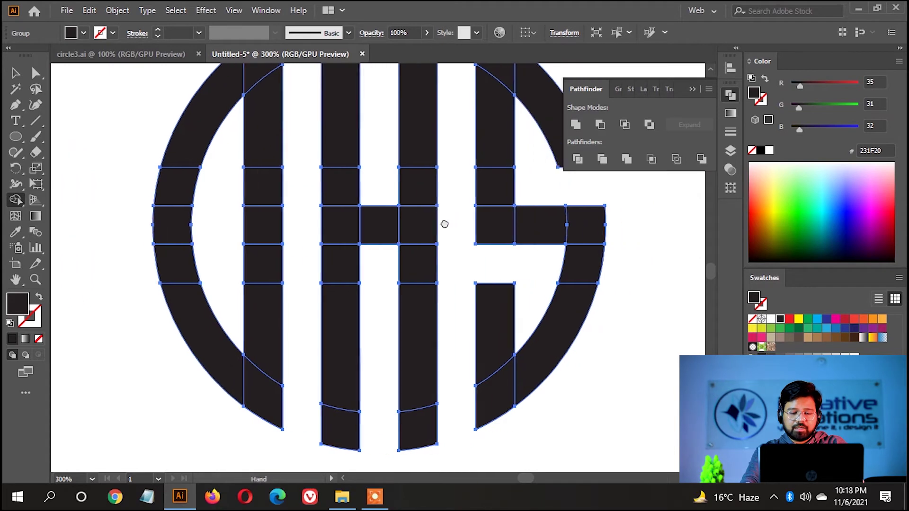
Step: Separate the crossbar cell and select its corner points with Direct Selection
{"action": "left_click_drag", "start_coordinate": [418, 227], "coordinate": [452, 226]}
{"action": "left_click", "coordinate": [36, 73]}
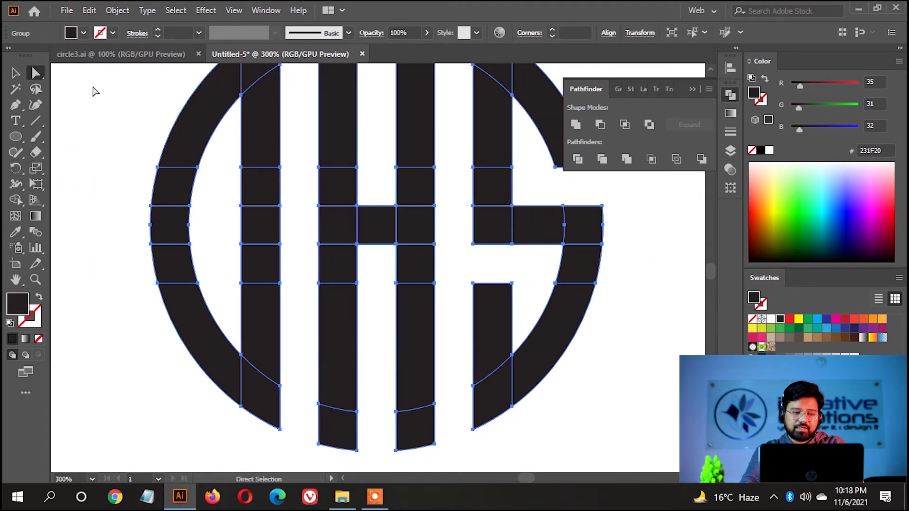
{"action": "left_click", "coordinate": [456, 264]}
{"action": "key", "text": "ctrl+equal"}
{"action": "left_click_drag", "start_coordinate": [374, 242], "coordinate": [429, 186]}
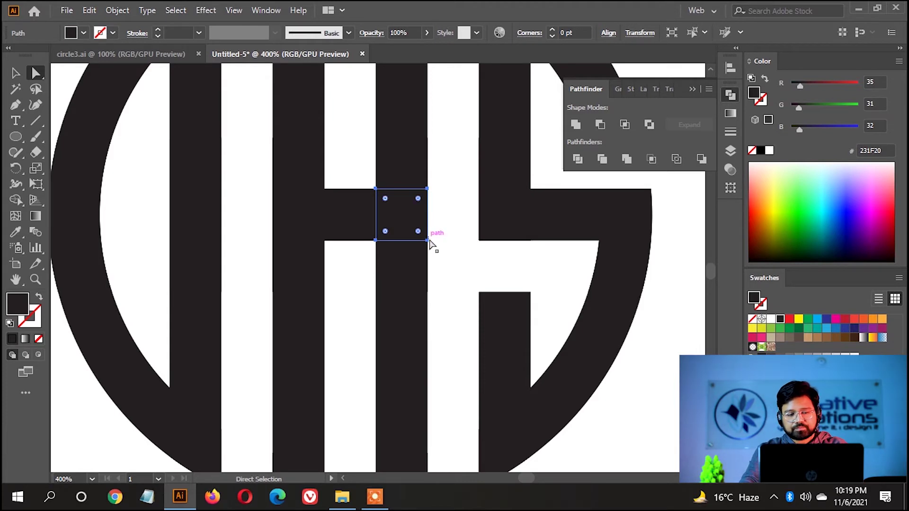
Step: Delete the crossbar square's top-right corner to cut a triangular notch
{"action": "left_click", "coordinate": [428, 241]}
{"action": "key", "text": "Delete"}
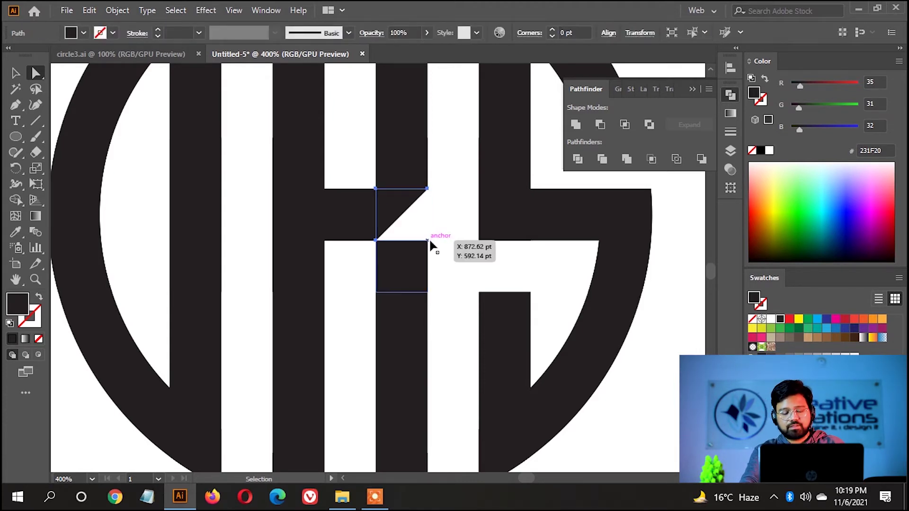
{"action": "key", "text": "ctrl+z"}
{"action": "left_click", "coordinate": [427, 189]}
{"action": "key", "text": "Delete"}
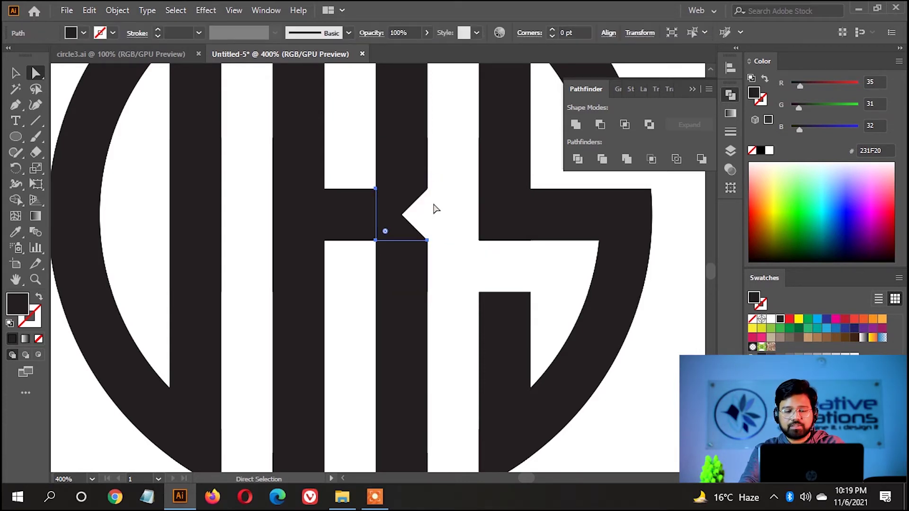
{"action": "key", "text": "ctrl+minus"}
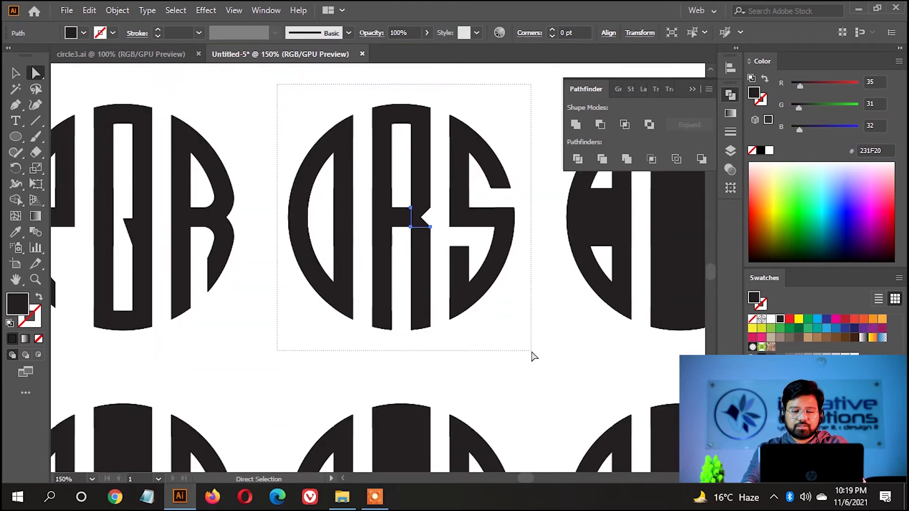
Step: Select the QRS monogram and merge its divided pieces into letter shapes
{"action": "left_click_drag", "start_coordinate": [533, 356], "coordinate": [532, 354]}
{"action": "left_click", "coordinate": [574, 162]}
{"action": "left_click", "coordinate": [575, 125]}
{"action": "key", "text": "ctrl+plus"}
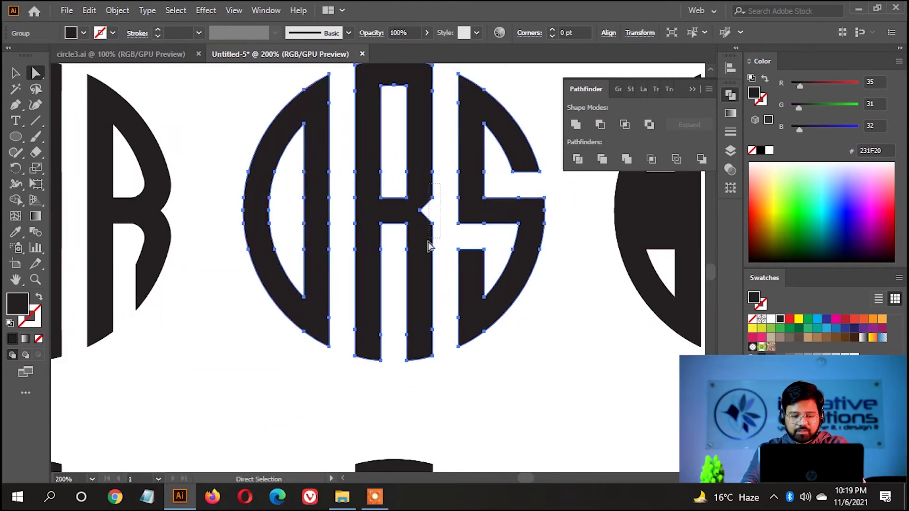
Step: Round the corners of the R's notch with live corners
{"action": "mouse_move", "coordinate": [427, 246]}
{"action": "left_mouse_down"}
{"action": "mouse_move", "coordinate": [362, 174]}
{"action": "mouse_move", "coordinate": [378, 197]}
{"action": "left_mouse_up"}
{"action": "key", "text": "ctrl+plus"}
{"action": "left_click_drag", "start_coordinate": [414, 309], "coordinate": [413, 305]}
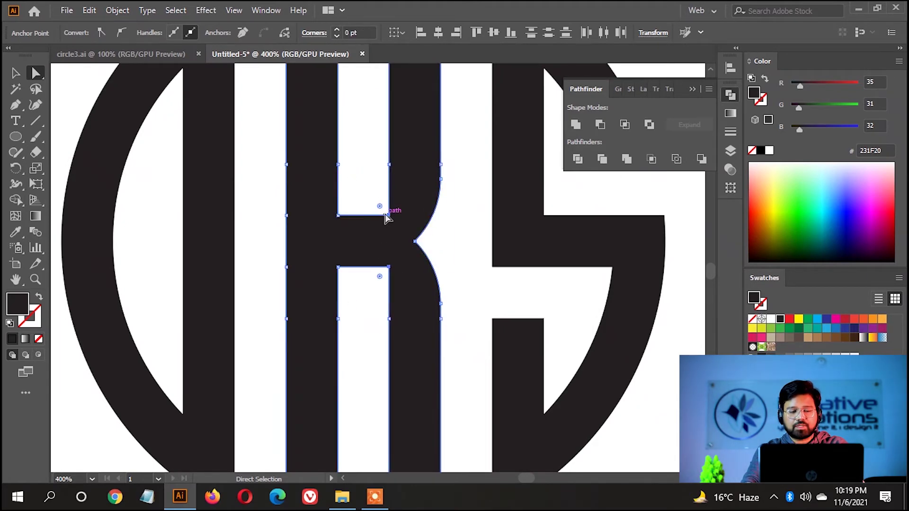
{"action": "left_click_drag", "start_coordinate": [358, 196], "coordinate": [351, 197]}
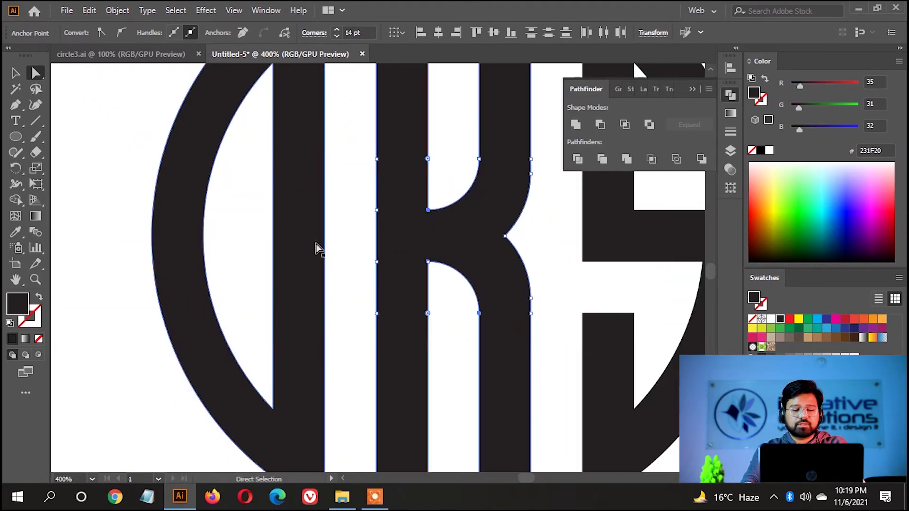
Step: Draw a small triangle on the Q's left side with the Pen tool
{"action": "left_click", "coordinate": [16, 105]}
{"action": "left_click_drag", "start_coordinate": [300, 269], "coordinate": [343, 259]}
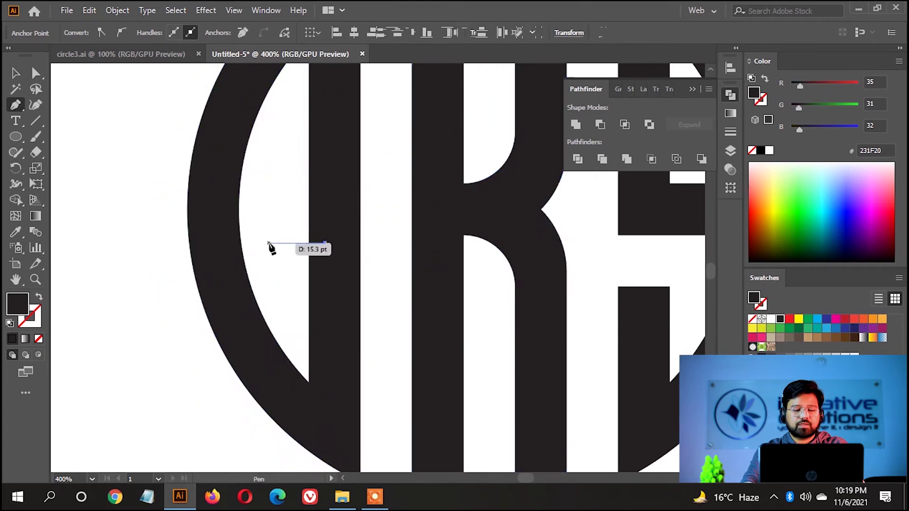
{"action": "left_click", "coordinate": [325, 243]}
{"action": "left_click", "coordinate": [269, 243]}
{"action": "left_click", "coordinate": [333, 306]}
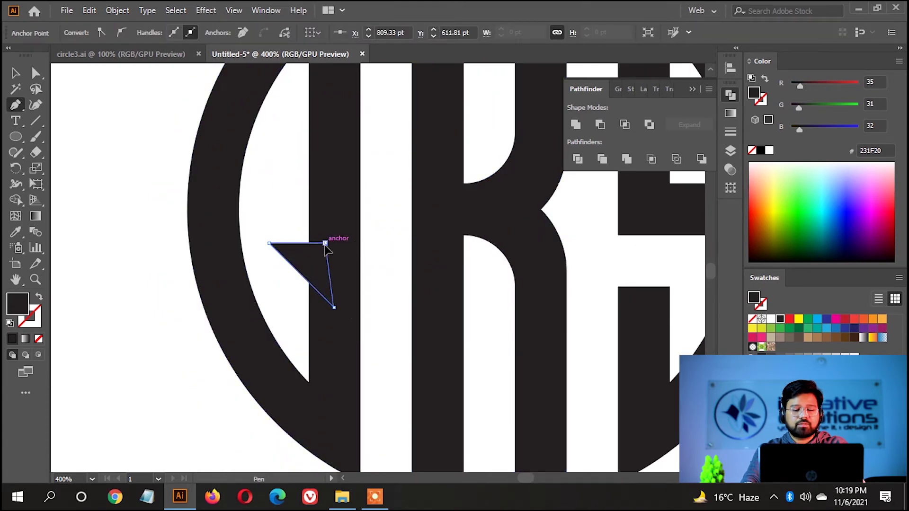
{"action": "key", "text": "ctrl+minus"}
Step: Select the next circle grid and bring it into view
{"action": "key", "text": "ctrl+minus"}
{"action": "key", "text": "ctrl+minus"}
{"action": "left_click_drag", "start_coordinate": [533, 341], "coordinate": [377, 212]}
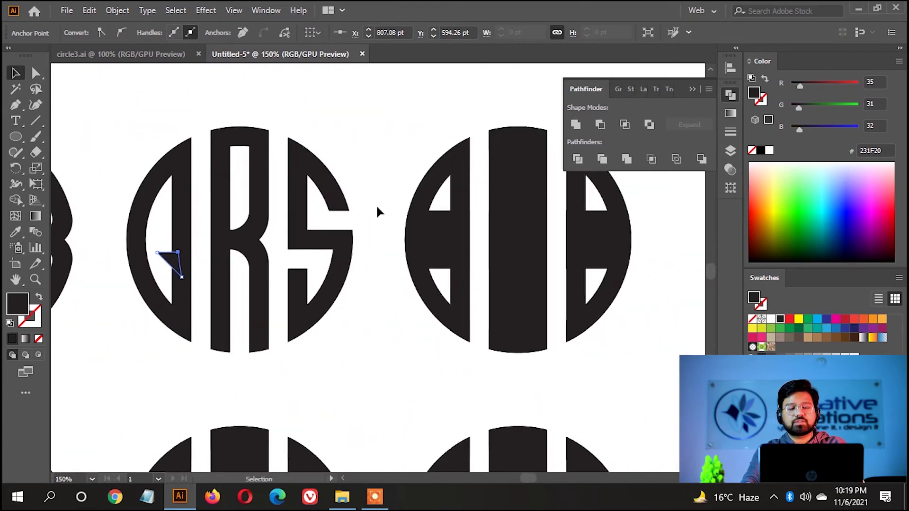
{"action": "left_click_drag", "start_coordinate": [600, 352], "coordinate": [587, 332]}
{"action": "key", "text": "ctrl+minus"}
{"action": "left_click_drag", "start_coordinate": [500, 353], "coordinate": [488, 328]}
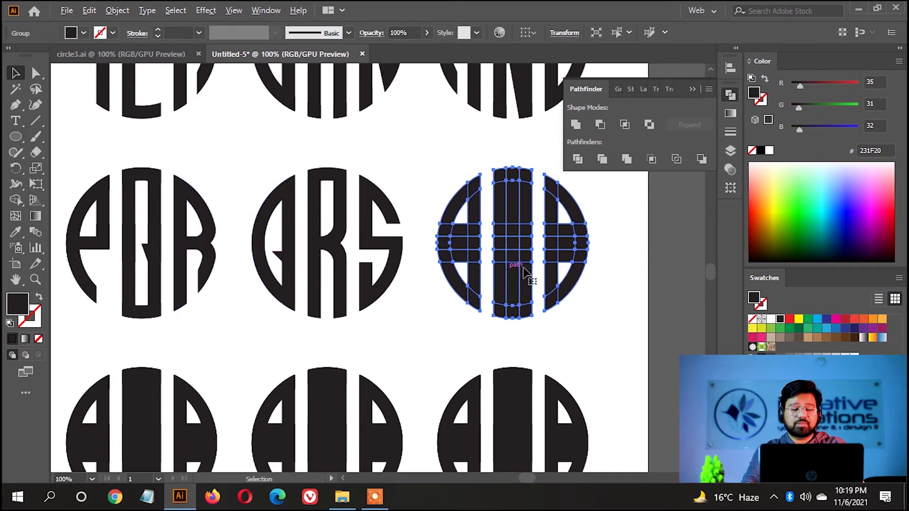
{"action": "scroll", "coordinate": [484, 246], "scroll_direction": "up", "scroll_amount": 3}
Step: Remove the new grid's upper and lower crossbar cells with Shape Builder
{"action": "left_click", "coordinate": [16, 200]}
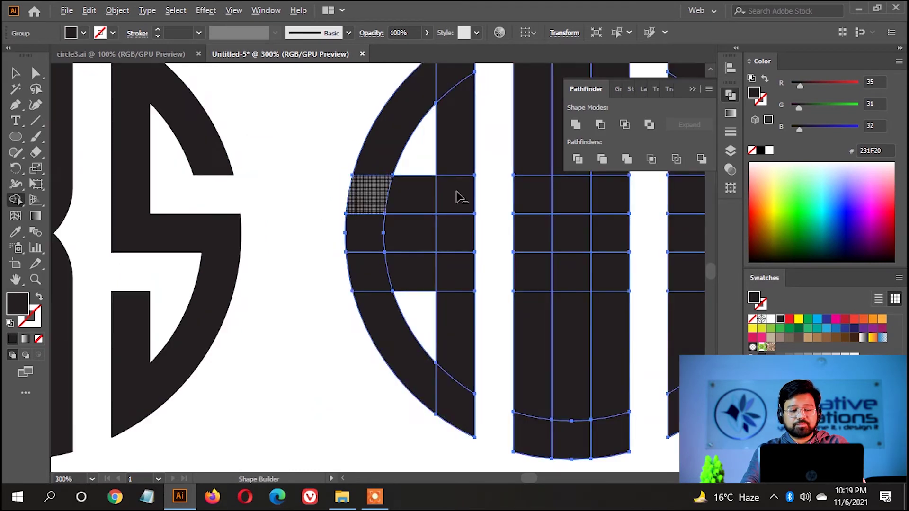
{"action": "left_click", "coordinate": [405, 193], "text": "alt"}
{"action": "left_click", "coordinate": [416, 279], "text": "alt"}
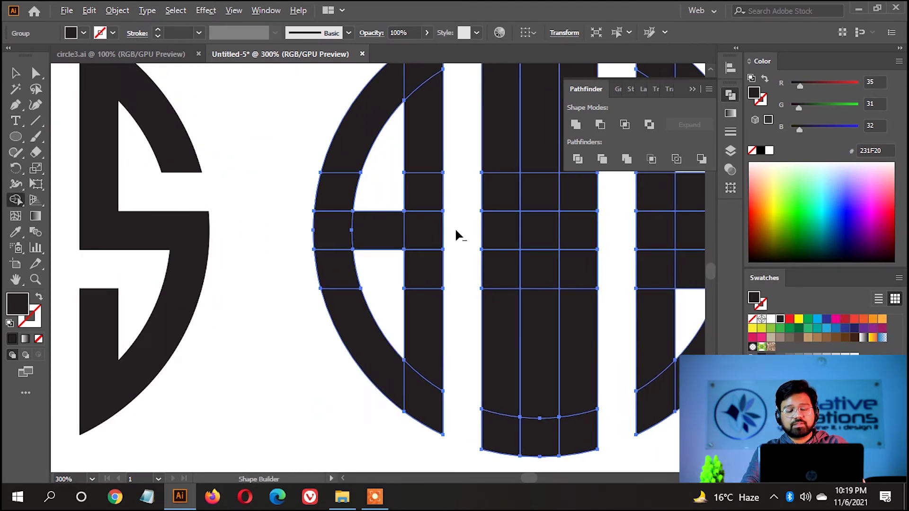
{"action": "scroll", "coordinate": [455, 235], "scroll_direction": "down", "scroll_amount": 3}
{"action": "left_click_drag", "start_coordinate": [341, 242], "coordinate": [669, 260]}
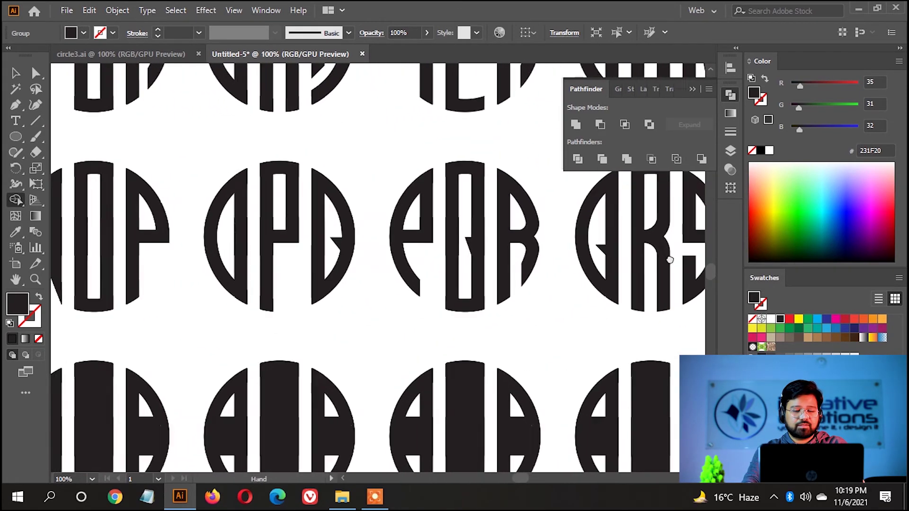
Step: Delete the top-right anchor of the cell beside the crossbar to cut an angled notch
{"action": "scroll", "coordinate": [401, 260], "scroll_direction": "up", "scroll_amount": 4}
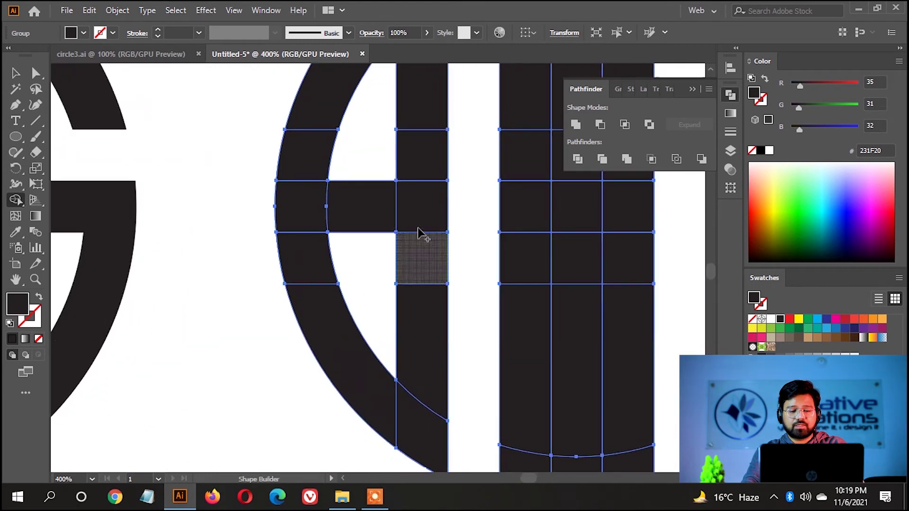
{"action": "left_click", "coordinate": [38, 73]}
{"action": "left_click_drag", "start_coordinate": [244, 137], "coordinate": [229, 185]}
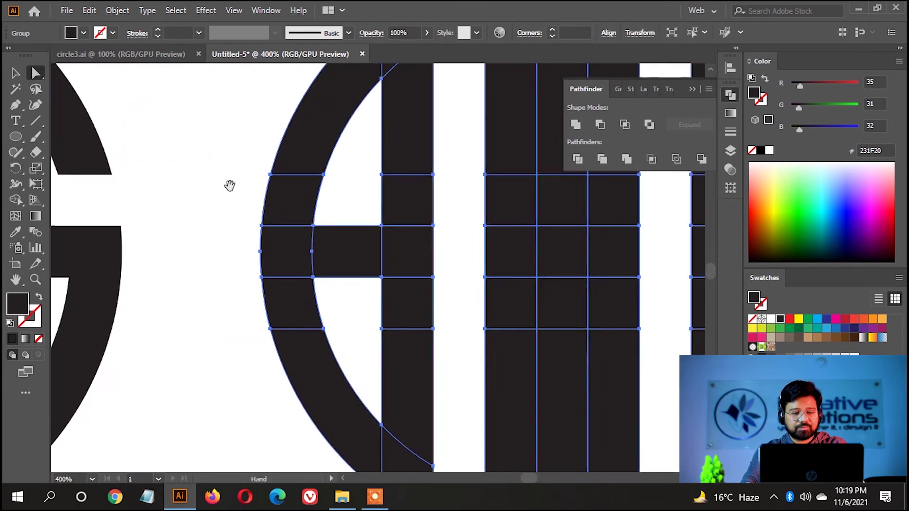
{"action": "left_click", "coordinate": [416, 260]}
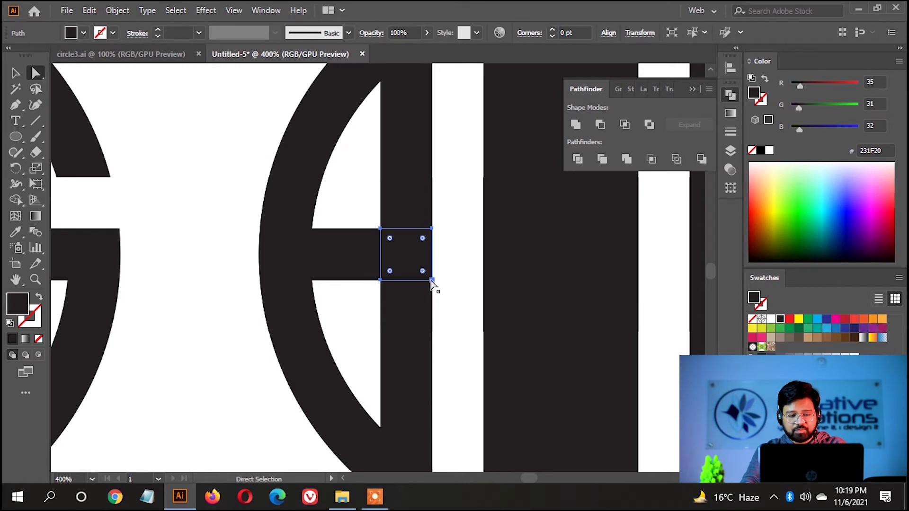
{"action": "left_click_drag", "start_coordinate": [431, 281], "coordinate": [431, 279]}
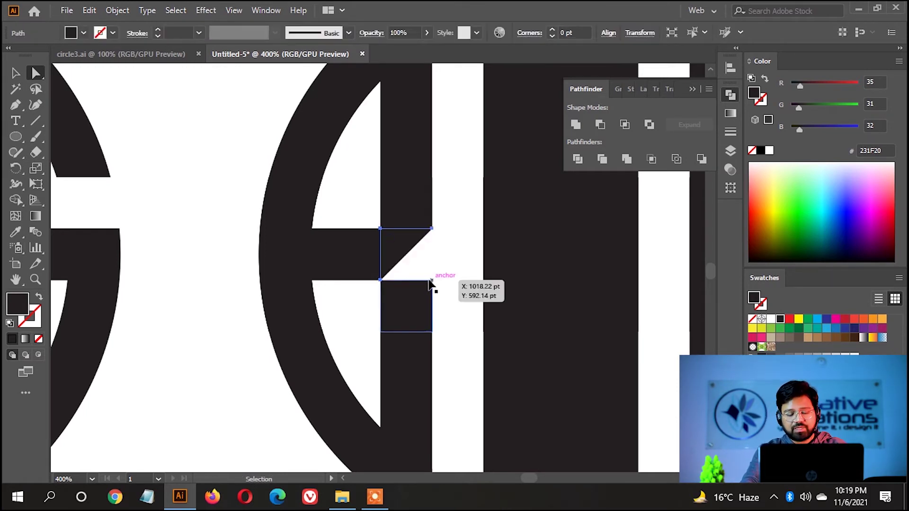
{"action": "left_click", "coordinate": [431, 229]}
{"action": "key", "text": "Delete"}
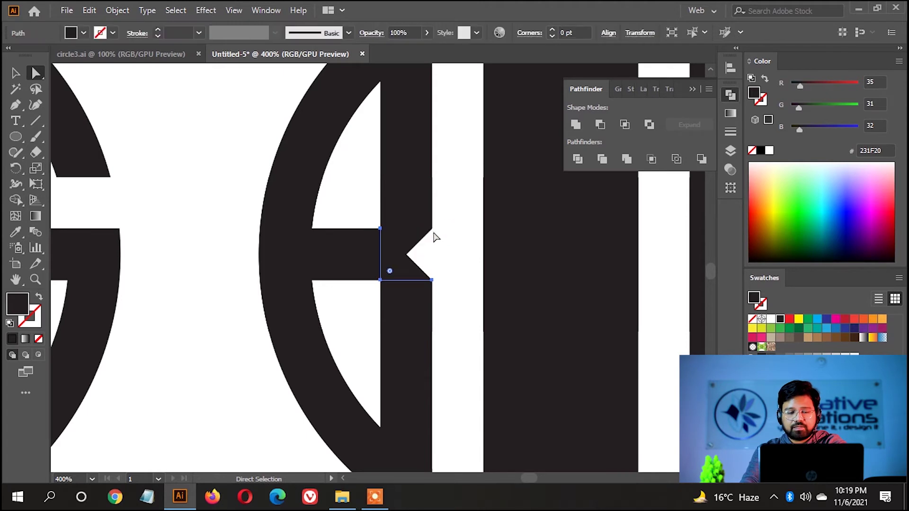
{"action": "scroll", "coordinate": [446, 283], "scroll_direction": "down", "scroll_amount": 5}
Step: Draw a vertical cutting line through the lower left and select it with the circle pieces
{"action": "left_click", "coordinate": [35, 120]}
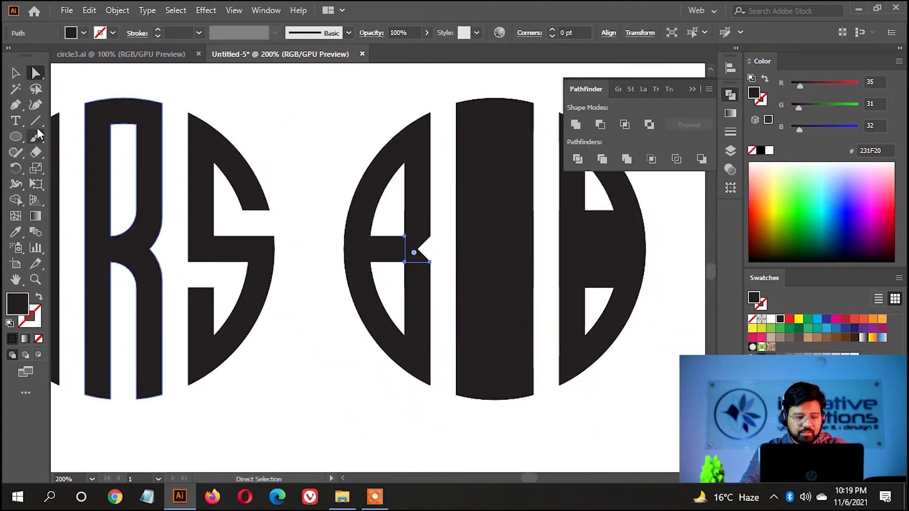
{"action": "scroll", "coordinate": [373, 306], "scroll_direction": "up", "scroll_amount": 4}
{"action": "left_click_drag", "start_coordinate": [396, 285], "coordinate": [397, 421]}
{"action": "key", "text": "v"}
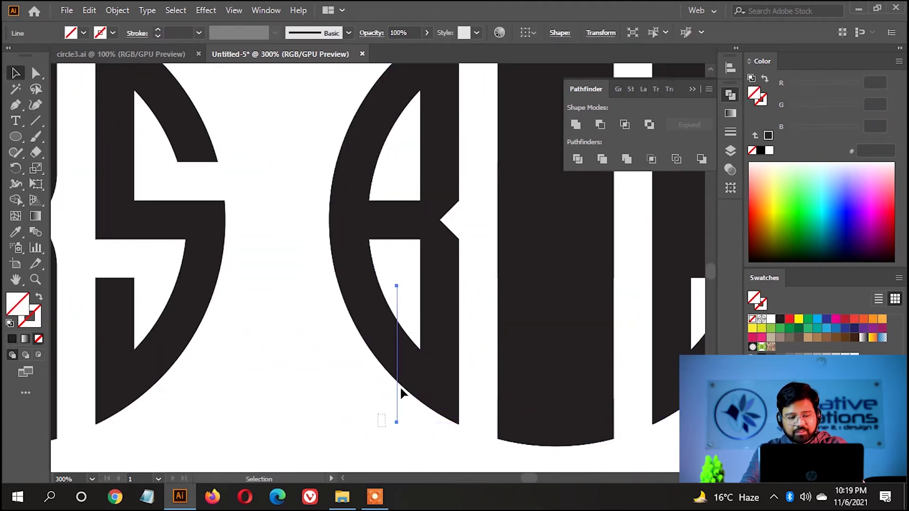
{"action": "left_click_drag", "start_coordinate": [399, 386], "coordinate": [353, 282]}
Step: Remove the bottom piece right of the line to separate the R's leg
{"action": "left_click", "coordinate": [16, 199]}
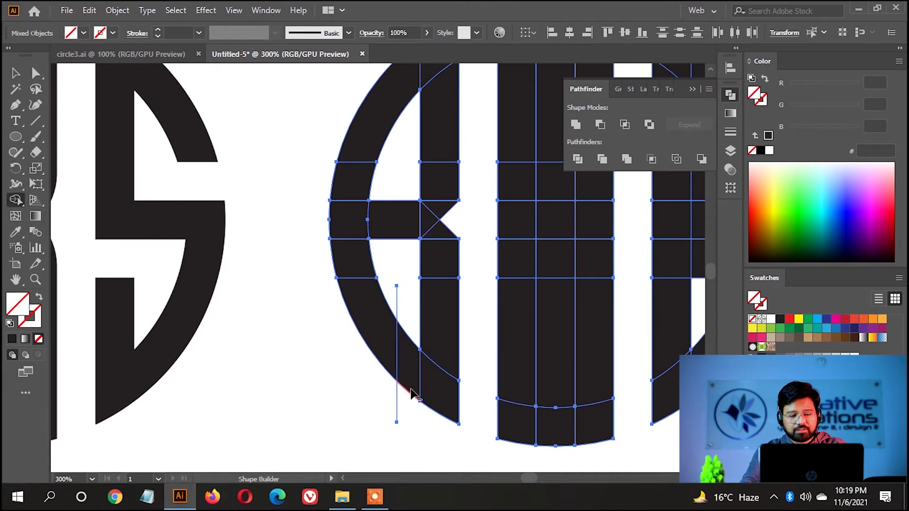
{"action": "left_click", "coordinate": [411, 393], "text": "alt"}
{"action": "key", "text": "v"}
{"action": "left_click", "coordinate": [411, 425]}
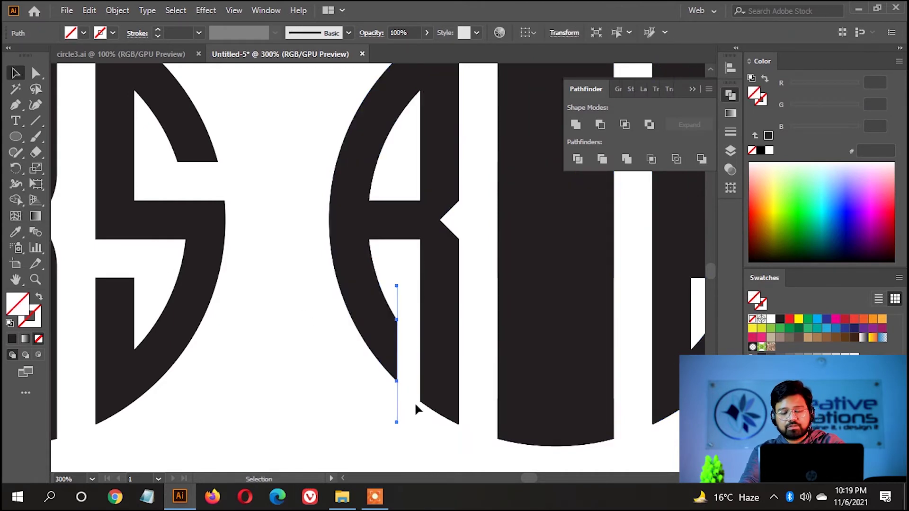
{"action": "left_click", "coordinate": [415, 410]}
{"action": "key", "text": "ctrl+minus"}
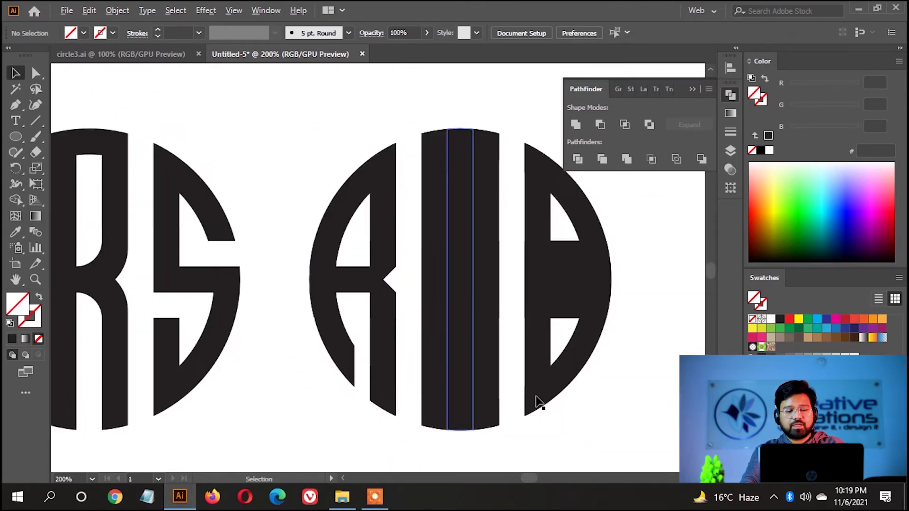
Step: Carve the middle column into an S with Shape Builder
{"action": "left_click_drag", "start_coordinate": [538, 400], "coordinate": [333, 156]}
{"action": "left_click", "coordinate": [18, 199]}
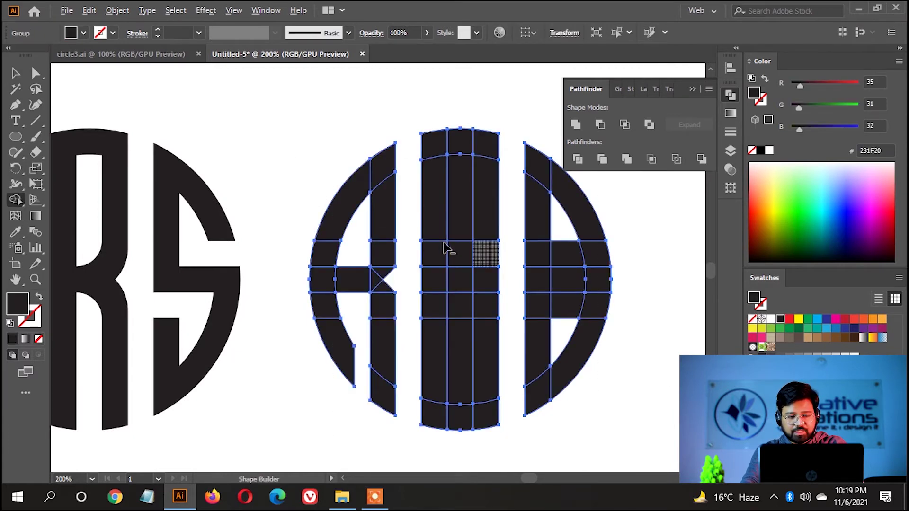
{"action": "left_click_drag", "start_coordinate": [449, 229], "coordinate": [485, 255]}
{"action": "left_click_drag", "start_coordinate": [459, 306], "coordinate": [458, 340]}
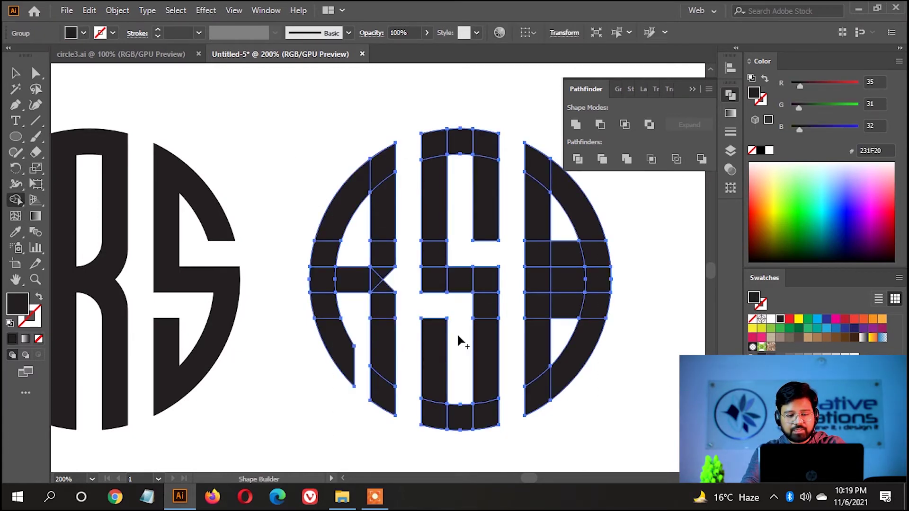
Step: Shift the T's vertical bar rightward
{"action": "left_click_drag", "start_coordinate": [429, 243], "coordinate": [346, 222]}
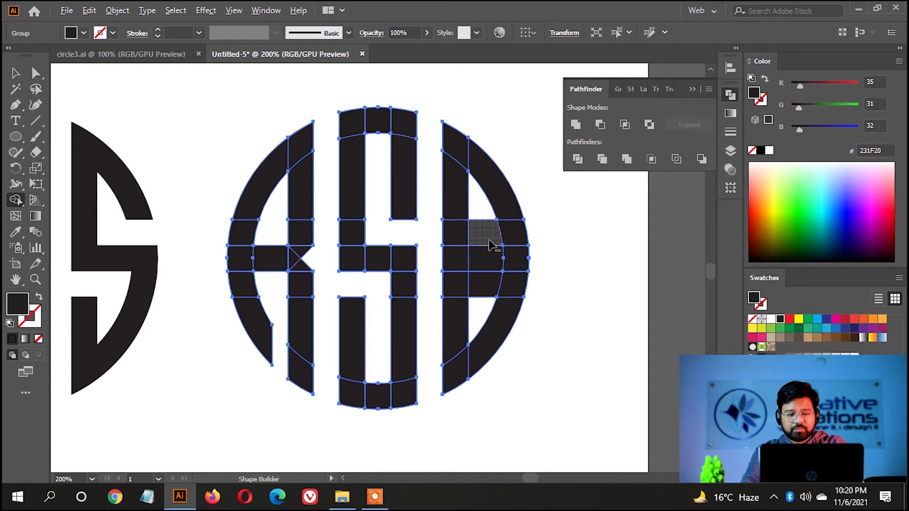
{"action": "key", "text": "a"}
{"action": "left_click", "coordinate": [245, 115]}
{"action": "key", "text": "ctrl+plus"}
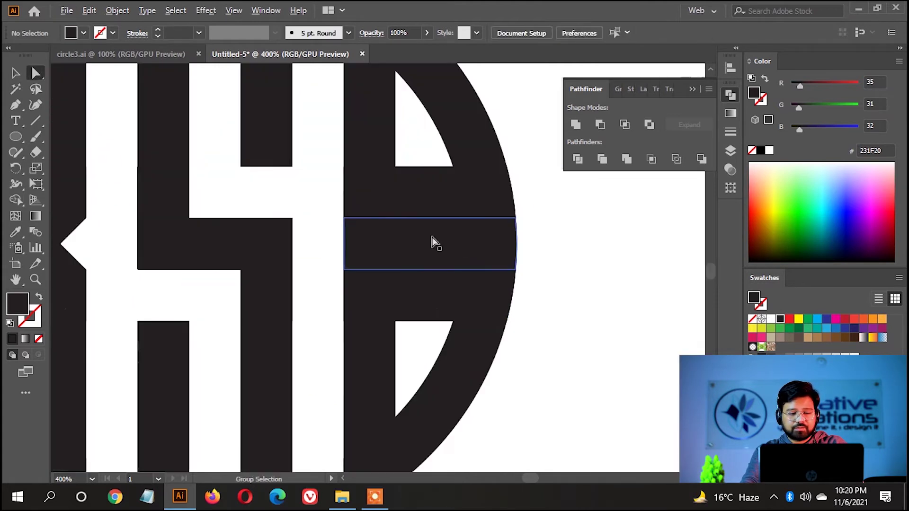
{"action": "left_click", "coordinate": [372, 135]}
{"action": "left_click_drag", "start_coordinate": [372, 135], "coordinate": [418, 171]}
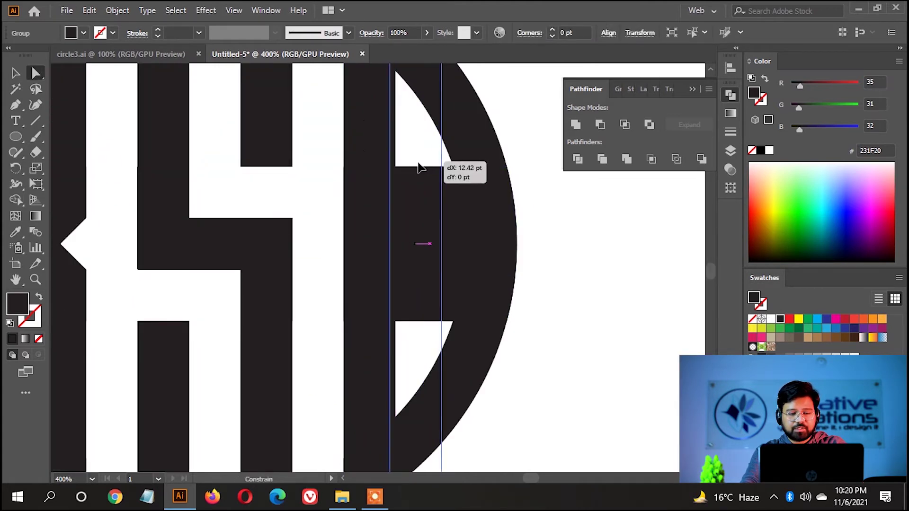
{"action": "key", "text": "ctrl+minus"}
Step: Remove the T's leftover middle, lower and upper-left pieces
{"action": "left_click_drag", "start_coordinate": [492, 395], "coordinate": [203, 89]}
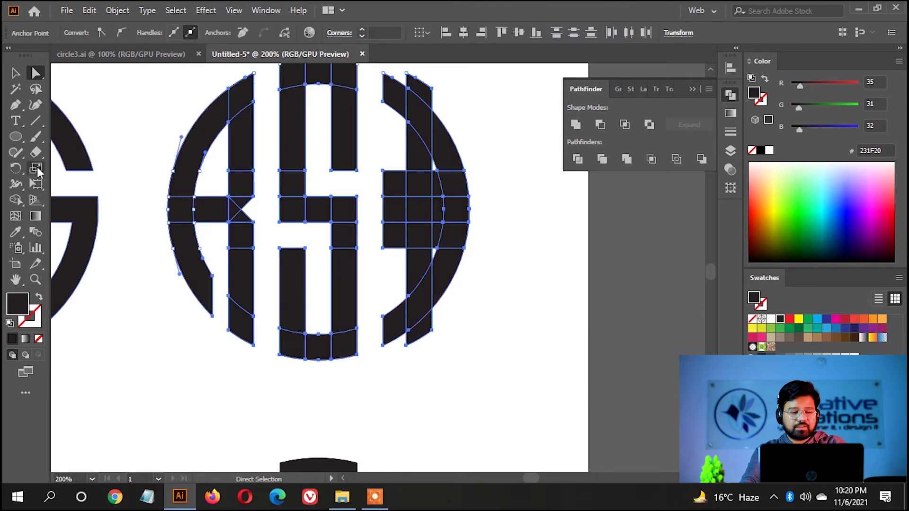
{"action": "key", "text": "shift+m"}
{"action": "key", "text": "ctrl+plus"}
{"action": "left_click", "coordinate": [414, 218], "text": "alt"}
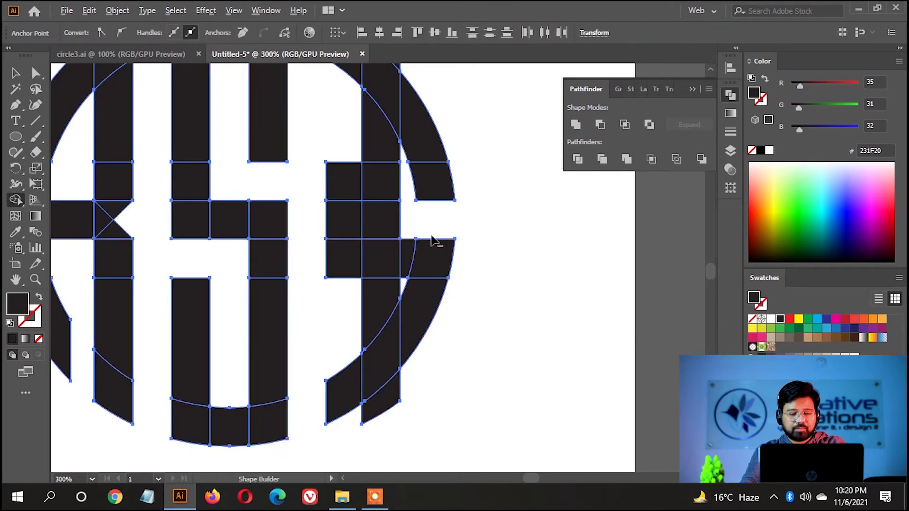
{"action": "left_click", "coordinate": [418, 279], "text": "alt"}
{"action": "left_click", "coordinate": [384, 401], "text": "alt"}
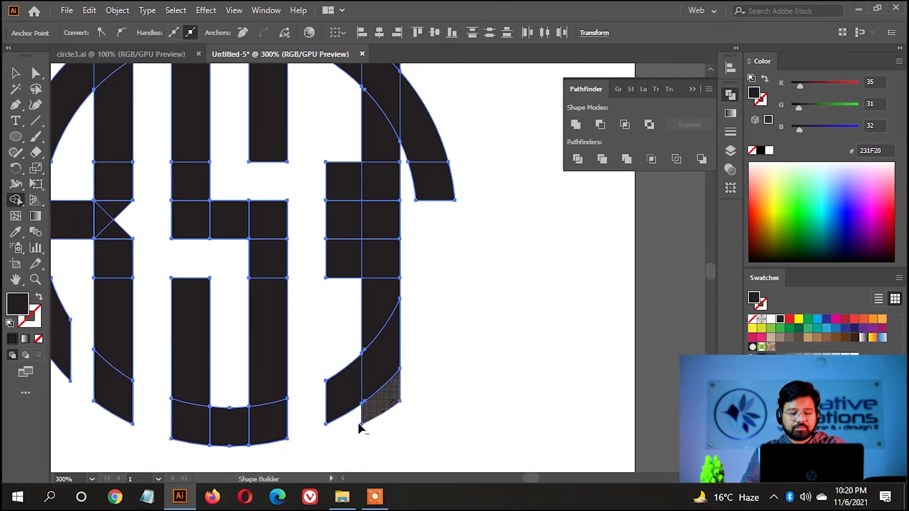
{"action": "left_click", "coordinate": [347, 407], "text": "alt"}
{"action": "left_click_drag", "start_coordinate": [333, 166], "coordinate": [336, 256]}
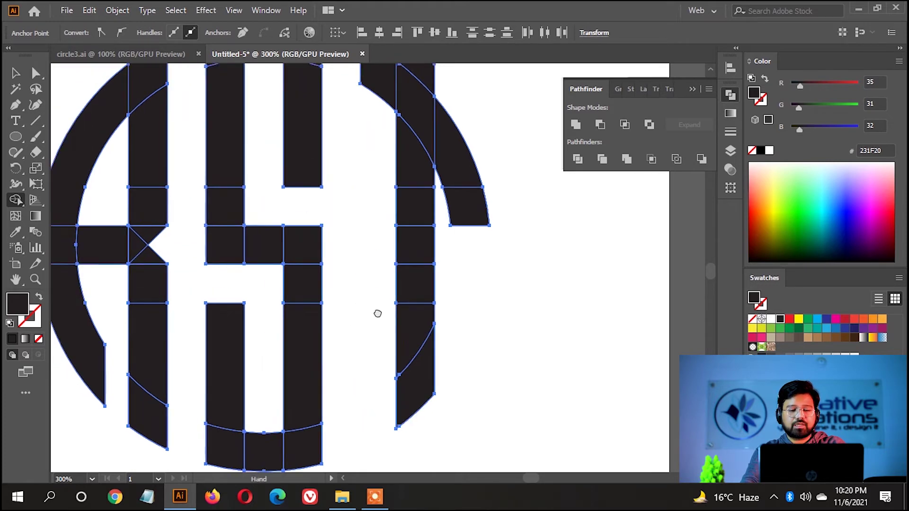
Step: Merge the RST pieces into solid letter shapes
{"action": "left_click_drag", "start_coordinate": [415, 65], "coordinate": [484, 119]}
{"action": "left_click_drag", "start_coordinate": [257, 285], "coordinate": [369, 284]}
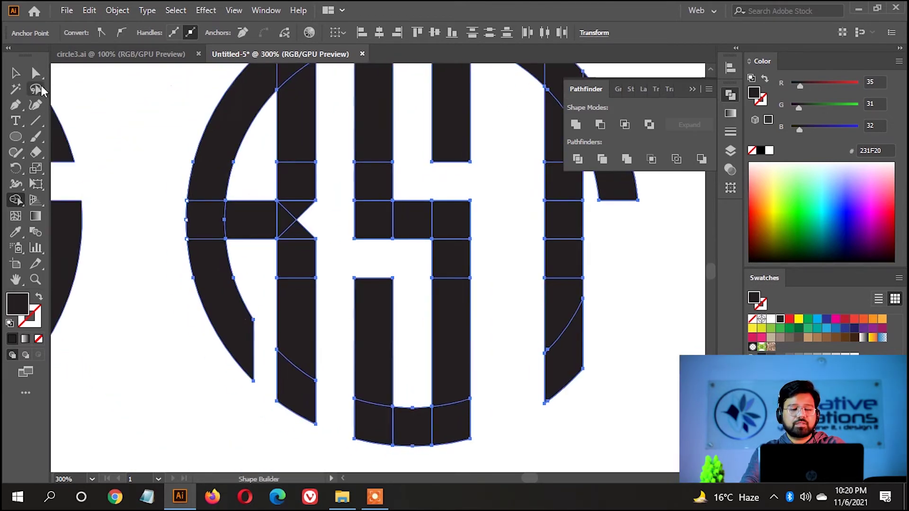
{"action": "key", "text": "ctrl+minus"}
{"action": "left_click", "coordinate": [576, 124]}
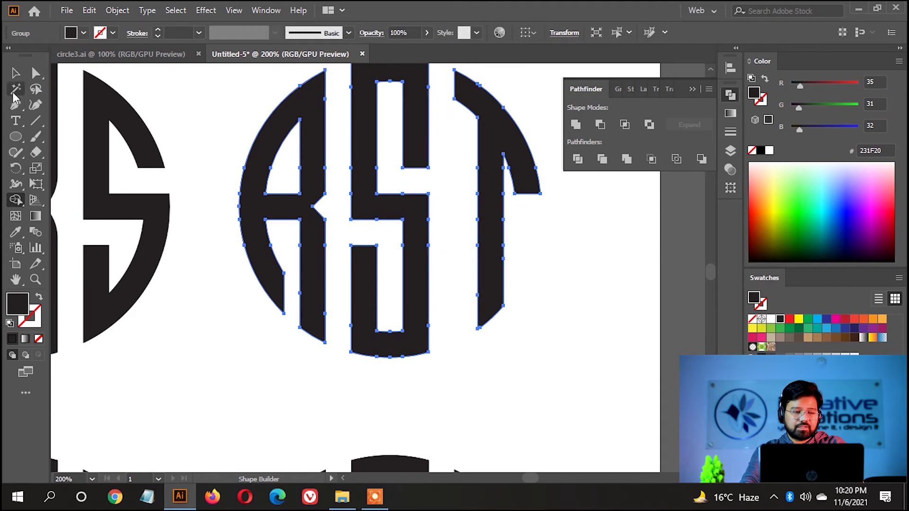
Step: Select the anchor at the R's inner notch with Direct Selection
{"action": "left_click", "coordinate": [36, 73]}
{"action": "scroll", "coordinate": [330, 218], "scroll_direction": "up", "scroll_amount": 1, "text": "alt"}
{"action": "mouse_move", "coordinate": [325, 238]}
{"action": "left_mouse_down"}
{"action": "mouse_move", "coordinate": [316, 199]}
{"action": "mouse_move", "coordinate": [289, 181]}
{"action": "left_mouse_up"}
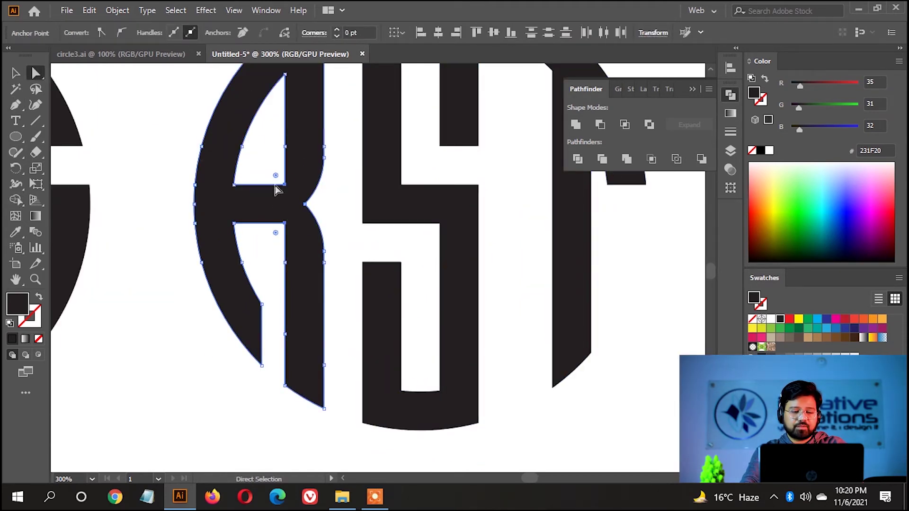
{"action": "scroll", "coordinate": [325, 203], "scroll_direction": "down", "scroll_amount": 3, "text": "alt"}
Step: Deselect the artwork and marquee-select the next blank circle grid
{"action": "left_click", "coordinate": [523, 254]}
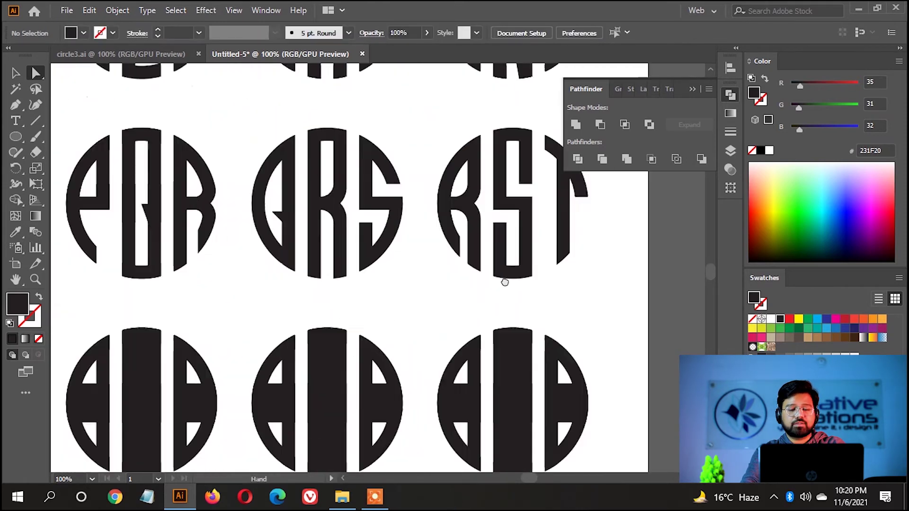
{"action": "scroll", "coordinate": [503, 280], "scroll_direction": "left", "scroll_amount": 2}
{"action": "scroll", "coordinate": [473, 282], "scroll_direction": "down", "scroll_amount": 1, "text": "alt"}
{"action": "scroll", "coordinate": [388, 310], "scroll_direction": "left", "scroll_amount": 3}
{"action": "scroll", "coordinate": [350, 331], "scroll_direction": "up", "scroll_amount": 1, "text": "alt"}
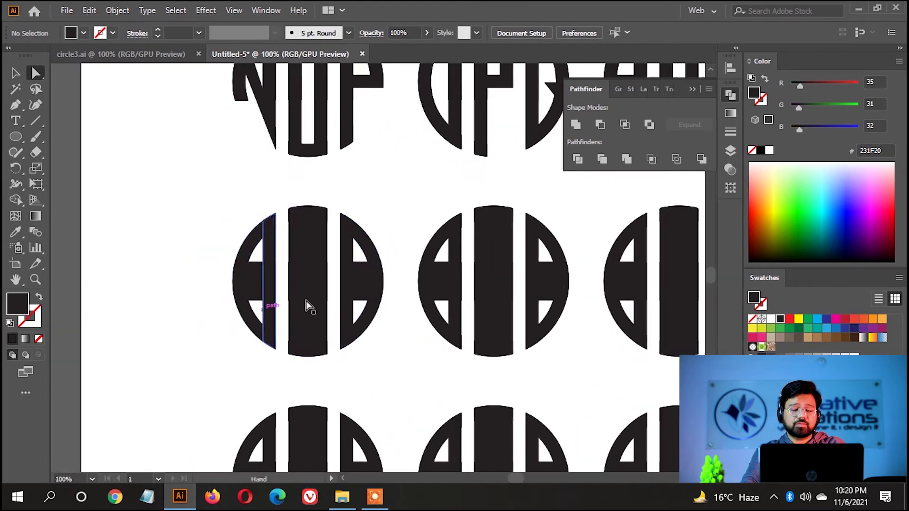
{"action": "key", "text": "v"}
{"action": "left_click_drag", "start_coordinate": [226, 217], "coordinate": [384, 333]}
{"action": "scroll", "coordinate": [253, 294], "scroll_direction": "up", "scroll_amount": 3, "text": "alt"}
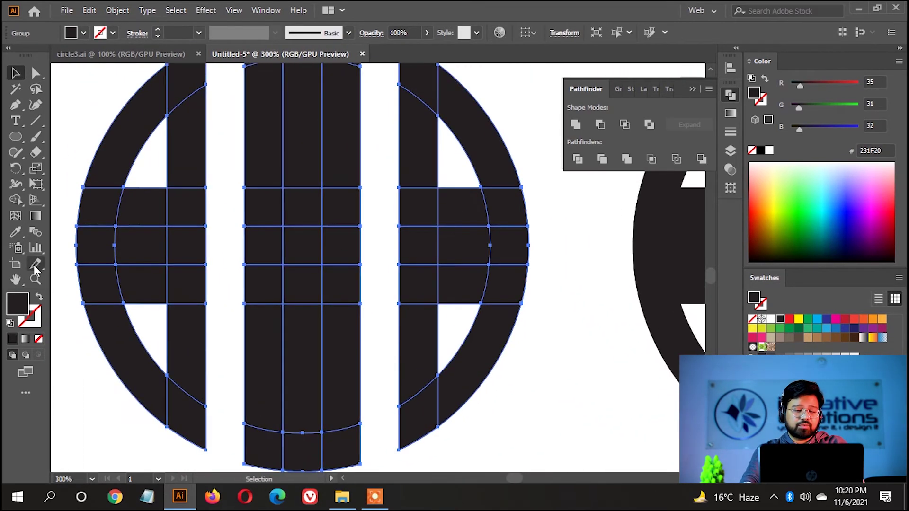
Step: Delete left rows, centre strips and right upper cells with Shape Builder, leaving S, T, U
{"action": "left_click", "coordinate": [15, 199]}
{"action": "left_click_drag", "start_coordinate": [142, 206], "coordinate": [186, 206], "text": "alt"}
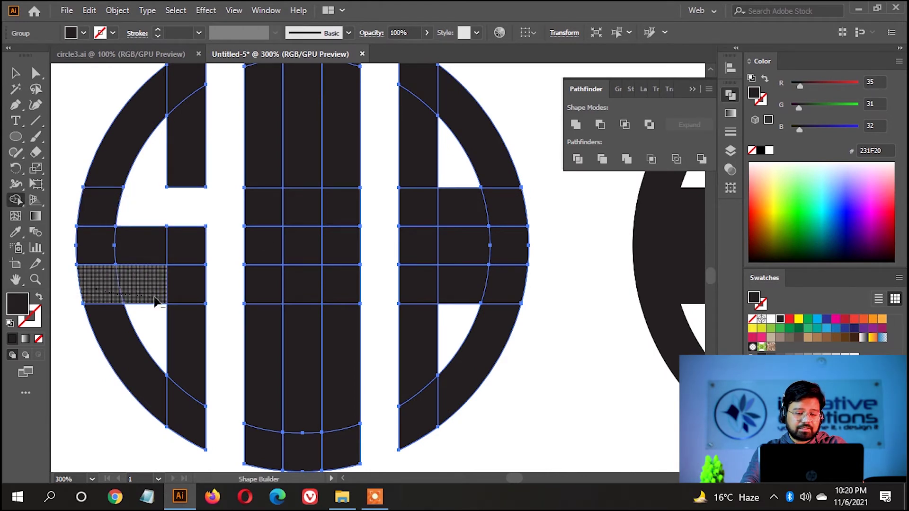
{"action": "left_click_drag", "start_coordinate": [94, 284], "coordinate": [142, 283], "text": "alt"}
{"action": "left_click_drag", "start_coordinate": [264, 198], "coordinate": [264, 454]}
{"action": "scroll", "coordinate": [271, 433], "scroll_direction": "down", "scroll_amount": 1}
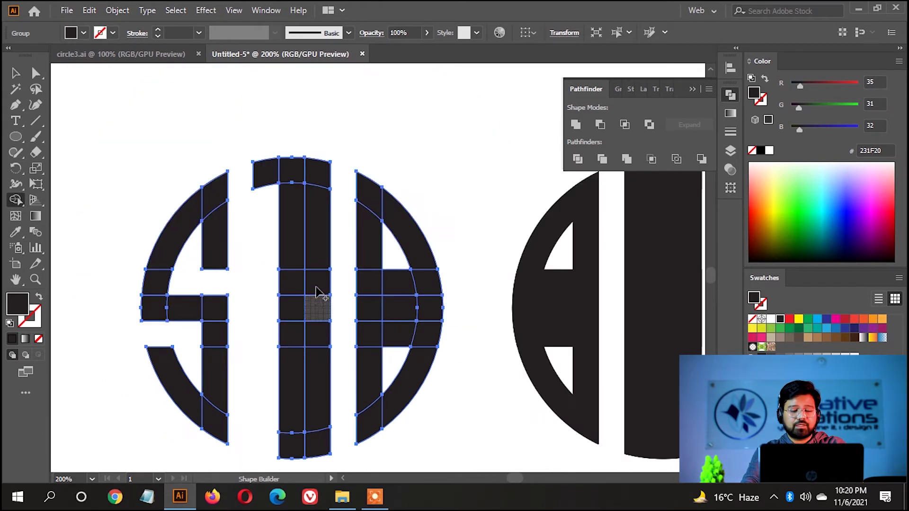
{"action": "left_click_drag", "start_coordinate": [320, 267], "coordinate": [325, 456]}
{"action": "left_click_drag", "start_coordinate": [399, 336], "coordinate": [392, 199]}
{"action": "scroll", "coordinate": [456, 207], "scroll_direction": "down", "scroll_amount": 2}
{"action": "scroll", "coordinate": [409, 188], "scroll_direction": "down", "scroll_amount": 2}
{"action": "key", "text": "v"}
{"action": "left_click", "coordinate": [530, 310]}
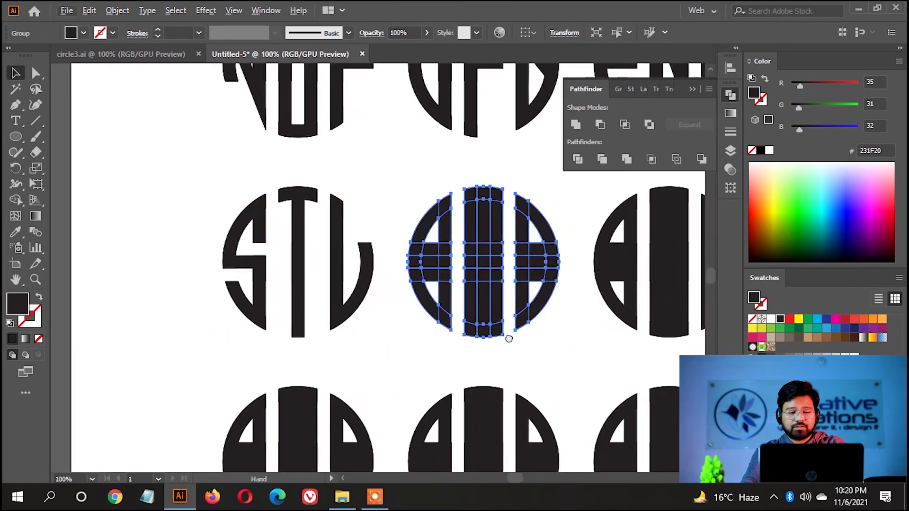
Step: Cut the centre strip to form a U and remove the right column's inner cells
{"action": "scroll", "coordinate": [497, 324], "scroll_direction": "up", "scroll_amount": 1}
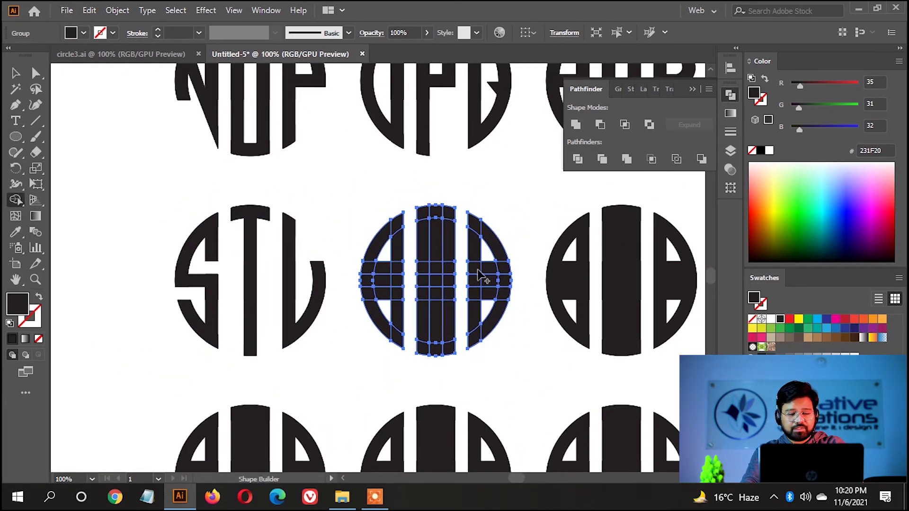
{"action": "scroll", "coordinate": [479, 275], "scroll_direction": "up", "scroll_amount": 1}
{"action": "left_click_drag", "start_coordinate": [416, 325], "coordinate": [417, 148]}
{"action": "left_click_drag", "start_coordinate": [493, 288], "coordinate": [496, 194]}
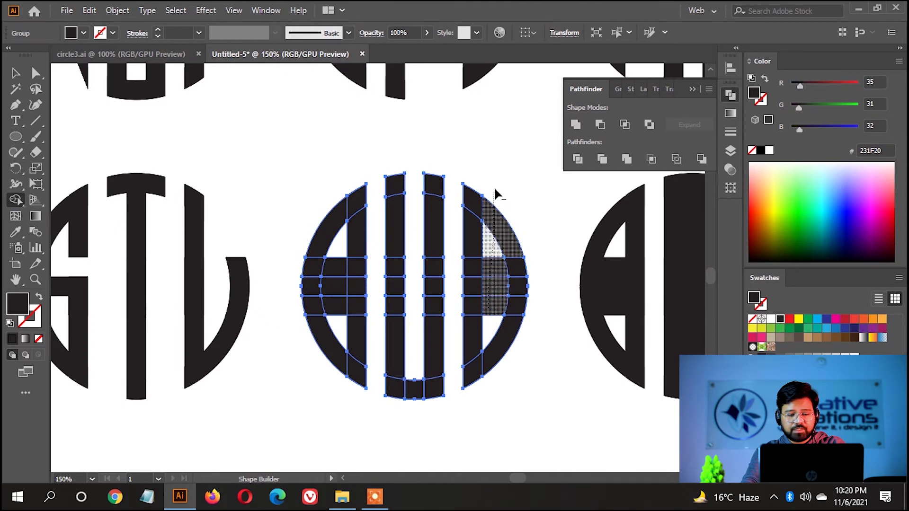
{"action": "scroll", "coordinate": [296, 247], "scroll_direction": "up", "scroll_amount": 2}
{"action": "scroll", "coordinate": [371, 212], "scroll_direction": "down", "scroll_amount": 2}
{"action": "scroll", "coordinate": [397, 234], "scroll_direction": "up", "scroll_amount": 2}
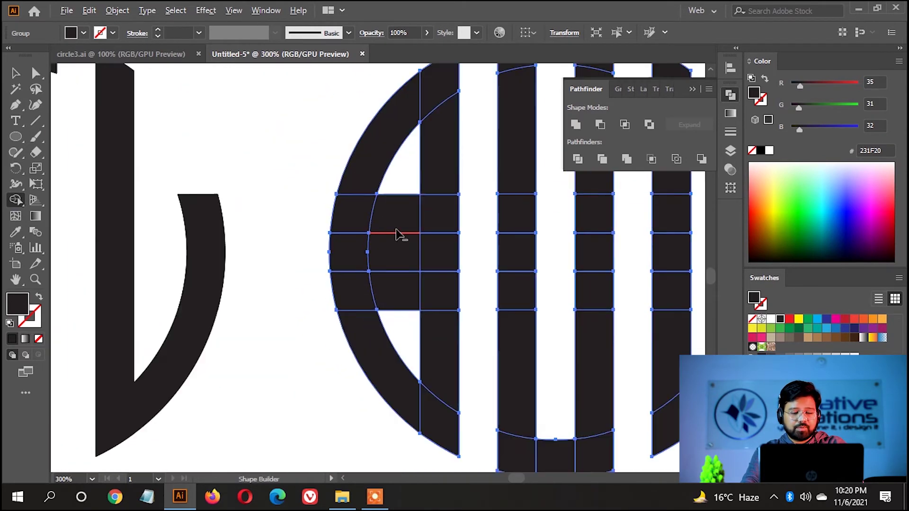
Step: Shift the left letter's vertical bar left with Direct Selection
{"action": "left_click", "coordinate": [34, 75]}
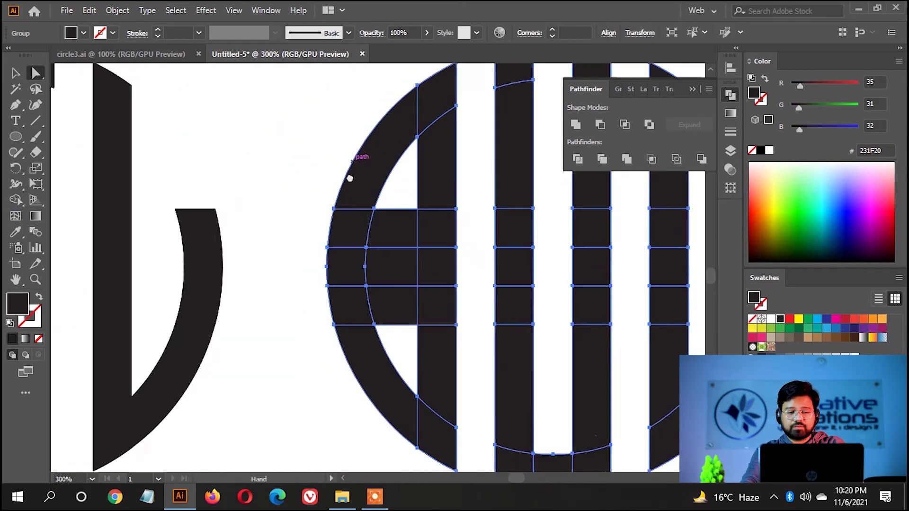
{"action": "scroll", "coordinate": [449, 214], "scroll_direction": "up", "scroll_amount": 1}
{"action": "mouse_move", "coordinate": [449, 181]}
{"action": "left_mouse_down"}
{"action": "mouse_move", "coordinate": [396, 189]}
{"action": "mouse_move", "coordinate": [412, 204]}
{"action": "left_mouse_up"}
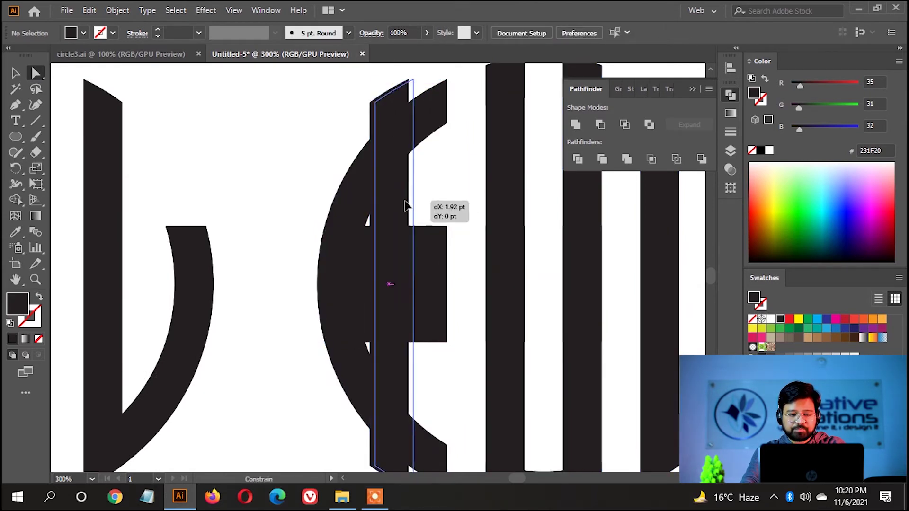
{"action": "left_click", "coordinate": [399, 348]}
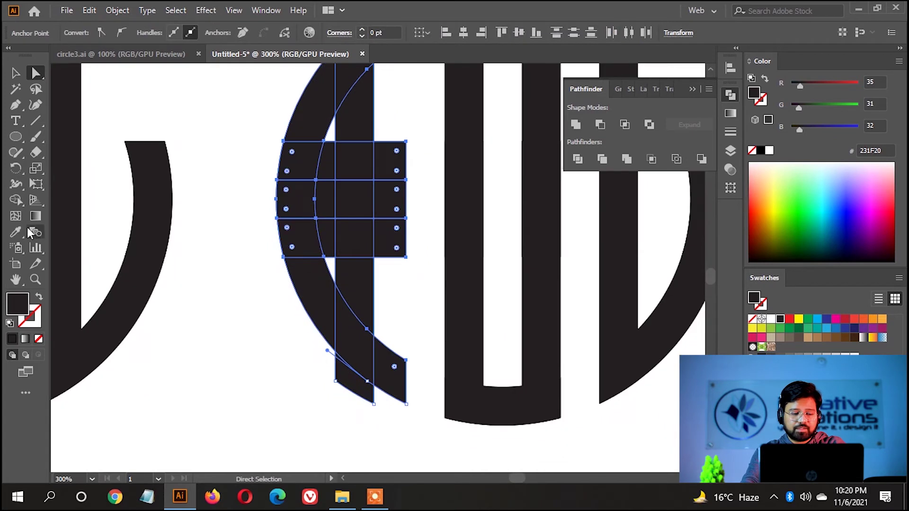
Step: Delete the crossbar pieces and leftover arc slivers of the first letter with Shape Builder
{"action": "left_click", "coordinate": [15, 199]}
{"action": "left_click_drag", "start_coordinate": [379, 152], "coordinate": [378, 388]}
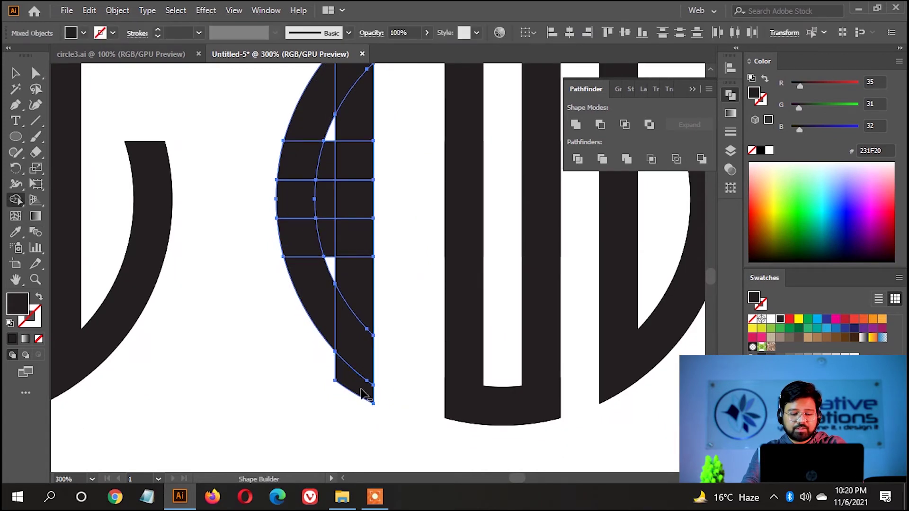
{"action": "left_click_drag", "start_coordinate": [307, 303], "coordinate": [298, 237]}
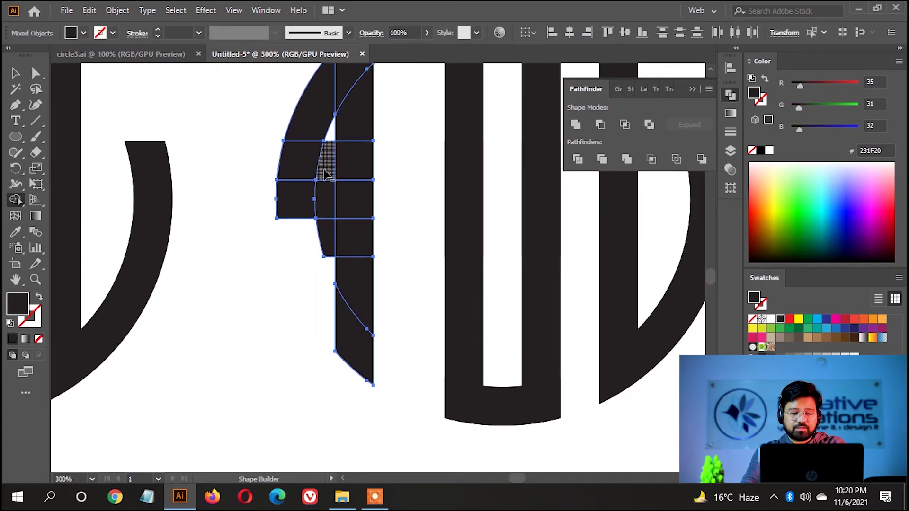
{"action": "left_click_drag", "start_coordinate": [325, 175], "coordinate": [311, 227]}
{"action": "scroll", "coordinate": [270, 290], "scroll_direction": "down", "scroll_amount": 1}
{"action": "scroll", "coordinate": [428, 232], "scroll_direction": "down", "scroll_amount": 2}
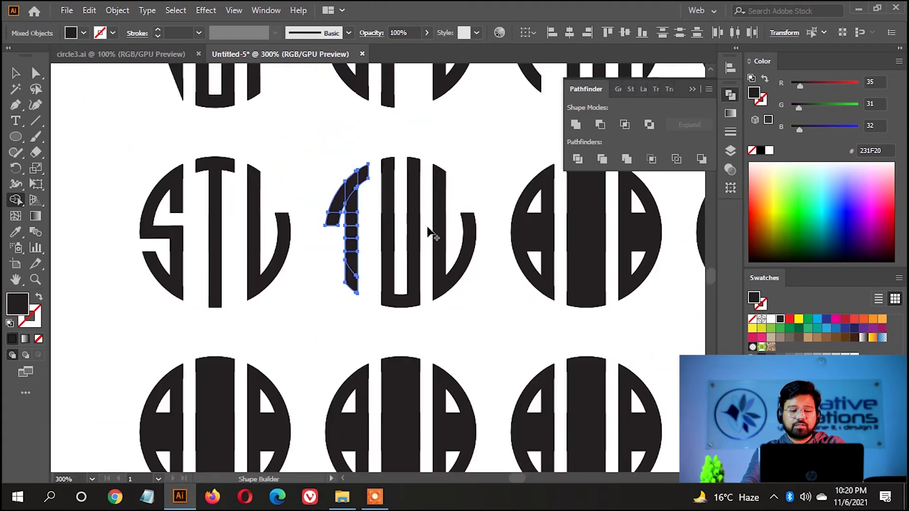
Step: Select the next circle grid and delete the left letter's crossbar and upper arc
{"action": "key", "text": "v"}
{"action": "left_click", "coordinate": [516, 284]}
{"action": "scroll", "coordinate": [516, 294], "scroll_direction": "up", "scroll_amount": 2}
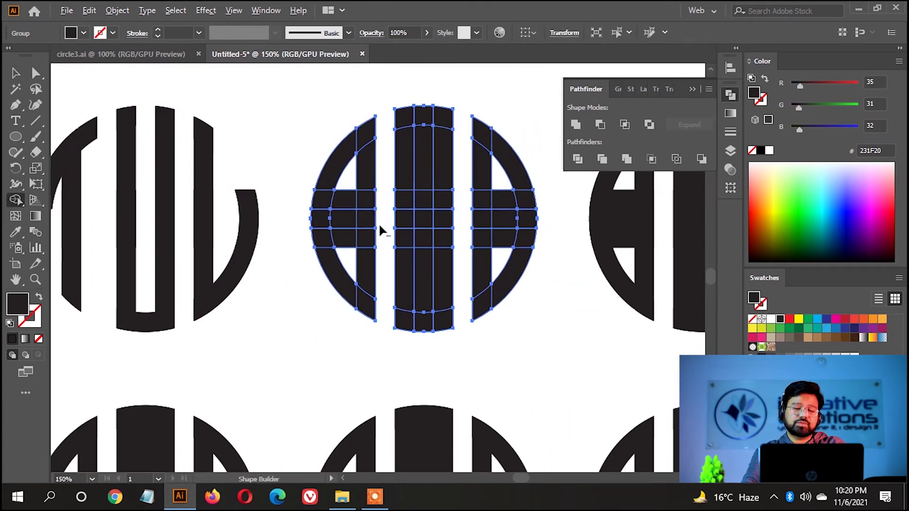
{"action": "left_click_drag", "start_coordinate": [346, 246], "coordinate": [350, 157]}
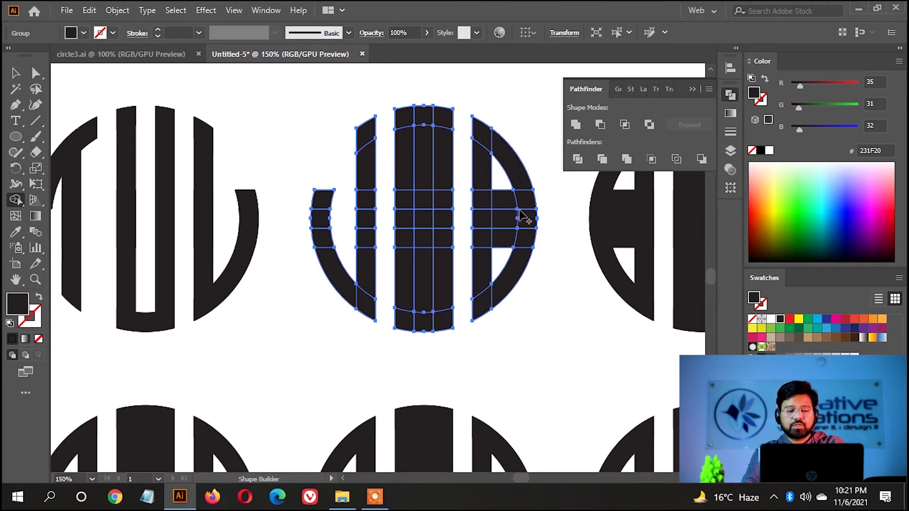
{"action": "scroll", "coordinate": [497, 189], "scroll_direction": "right", "scroll_amount": 3}
Step: Reselect the monogram and delete the centre column's middle strip, splitting it into two bars
{"action": "key", "text": "v"}
{"action": "key", "text": "ctrl+shift+a"}
{"action": "scroll", "coordinate": [397, 202], "scroll_direction": "up", "scroll_amount": 1}
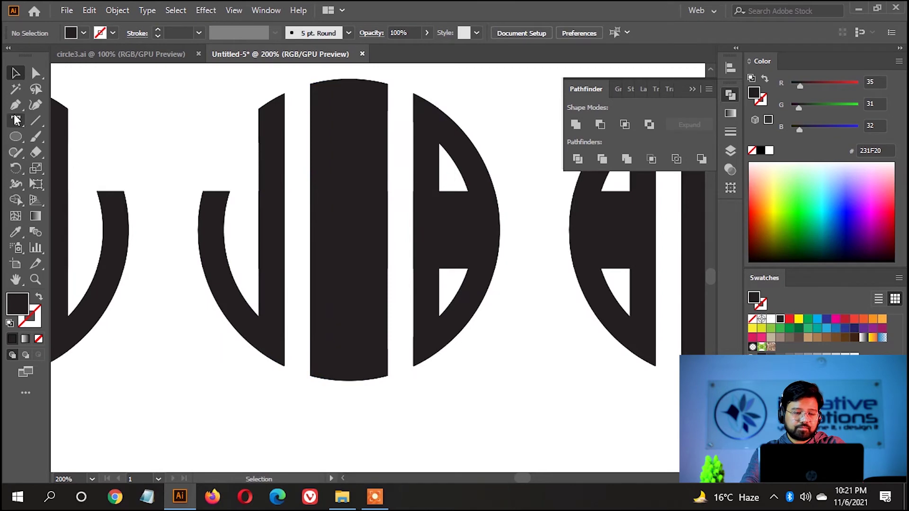
{"action": "scroll", "coordinate": [391, 383], "scroll_direction": "up", "scroll_amount": 2}
{"action": "key", "text": "v"}
{"action": "key", "text": "ctrl+a"}
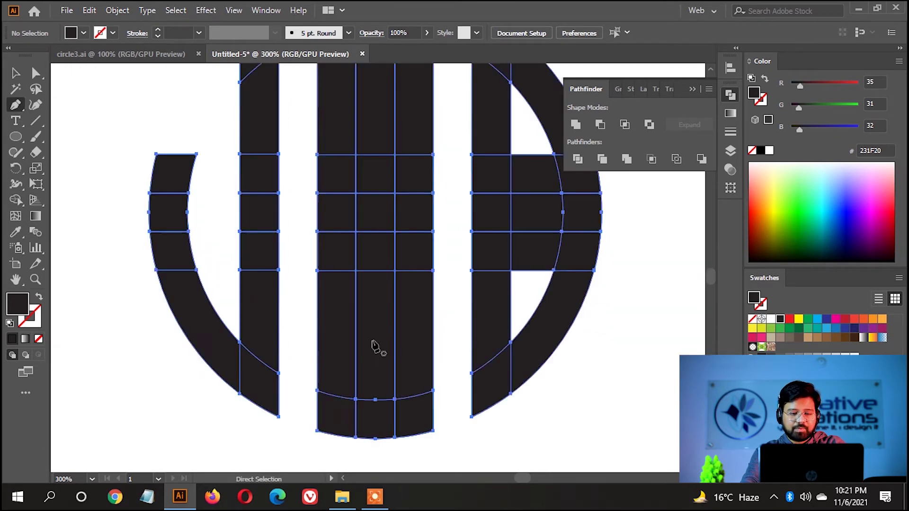
{"action": "scroll", "coordinate": [429, 430], "scroll_direction": "down", "scroll_amount": 3}
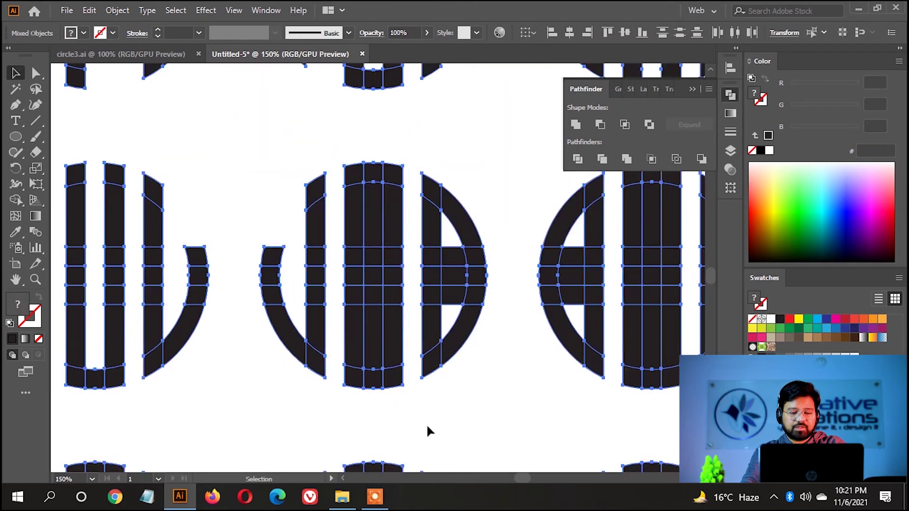
{"action": "left_click", "coordinate": [378, 305]}
{"action": "left_click_drag", "start_coordinate": [374, 163], "coordinate": [373, 375]}
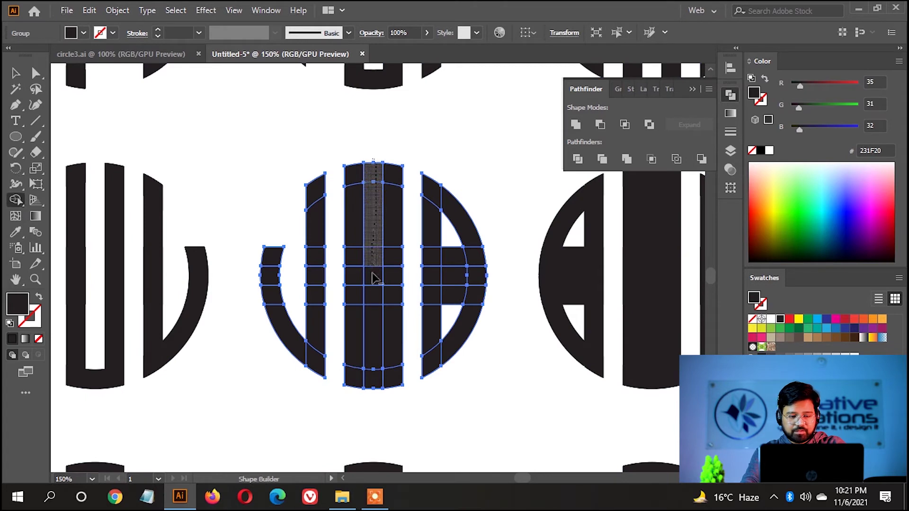
{"action": "scroll", "coordinate": [373, 375], "scroll_direction": "up", "scroll_amount": 1}
{"action": "key", "text": "v"}
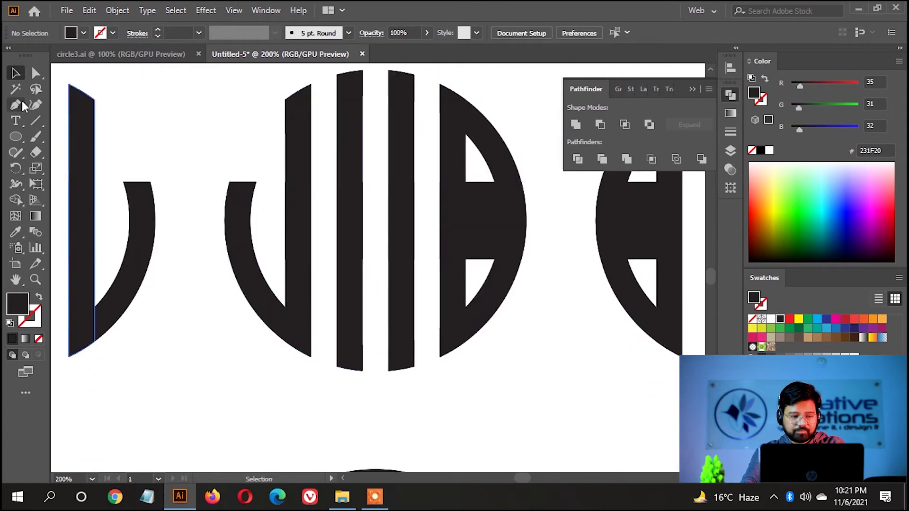
{"action": "left_click", "coordinate": [22, 106]}
Step: Draw a pointed Pen triangle between the two middle bars to form a W
{"action": "scroll", "coordinate": [313, 292], "scroll_direction": "up", "scroll_amount": 2}
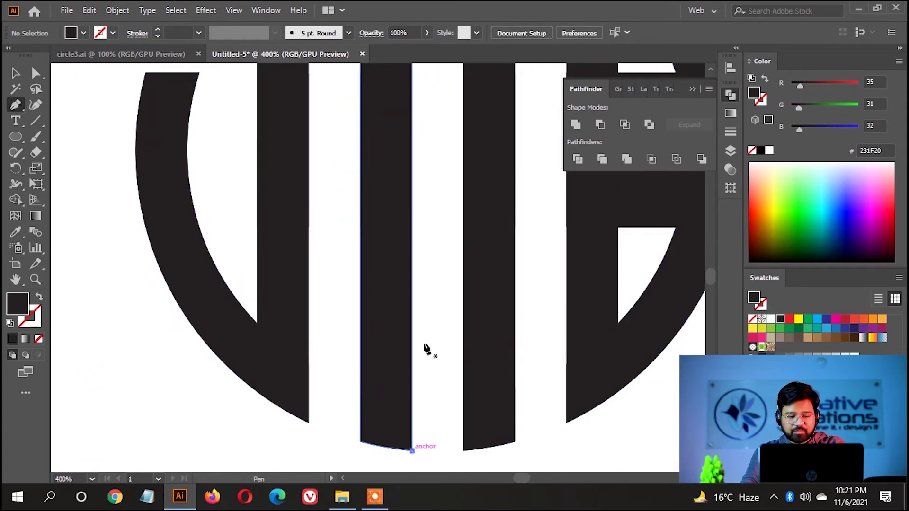
{"action": "left_click", "coordinate": [412, 451]}
{"action": "left_click", "coordinate": [438, 292]}
{"action": "scroll", "coordinate": [440, 290], "scroll_direction": "down", "scroll_amount": 2}
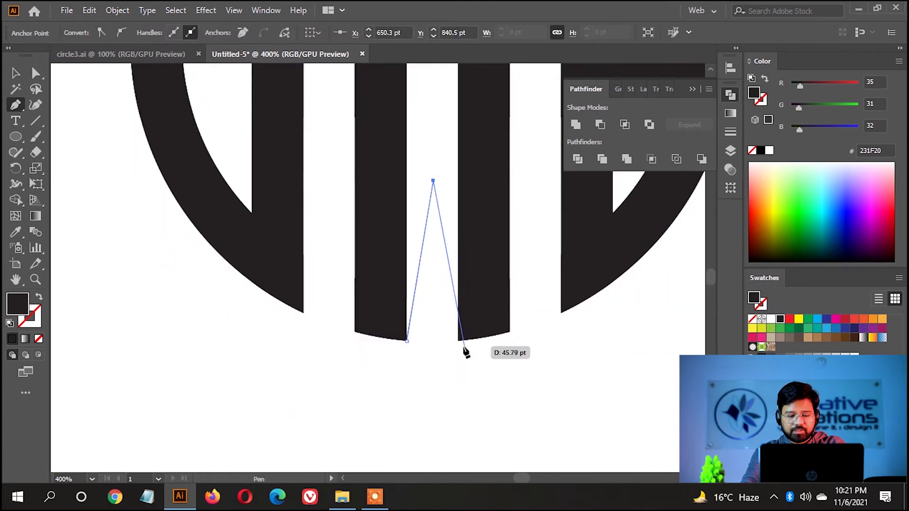
{"action": "left_click", "coordinate": [457, 339]}
{"action": "left_click", "coordinate": [508, 331]}
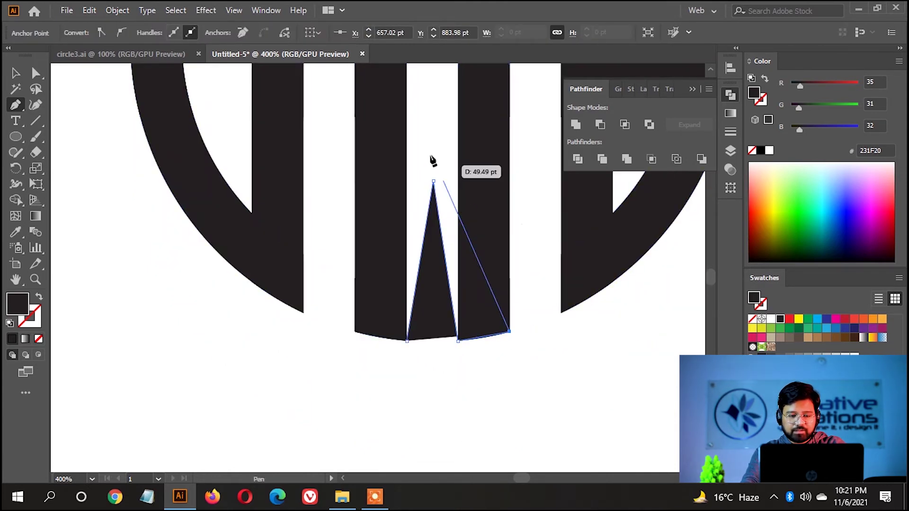
{"action": "left_click", "coordinate": [433, 101]}
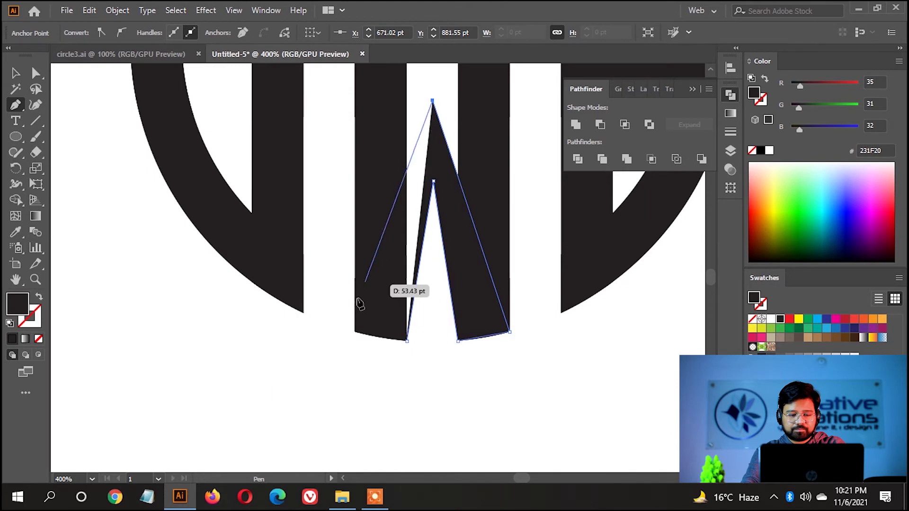
{"action": "left_click", "coordinate": [354, 331]}
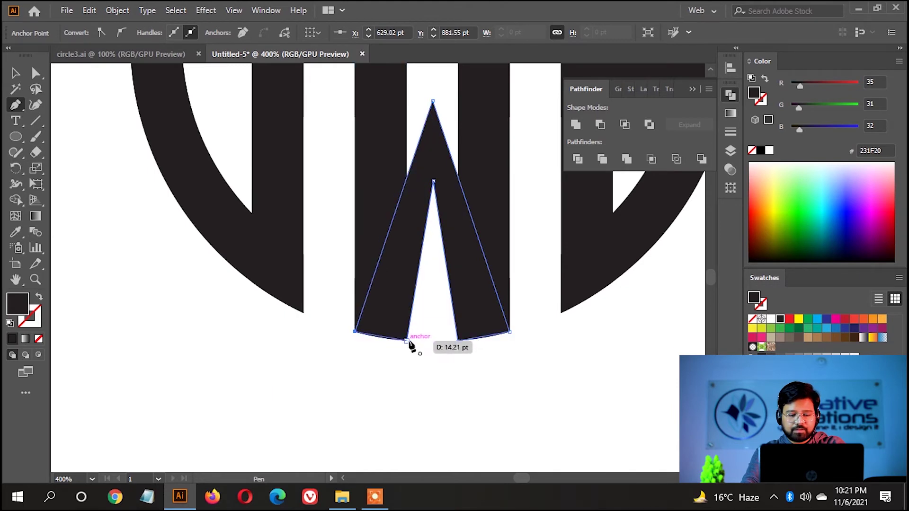
{"action": "left_click", "coordinate": [409, 342]}
Step: Zoom out to check the W, then undo the triangle
{"action": "key", "text": "ctrl+minus"}
{"action": "scroll", "coordinate": [501, 344], "scroll_direction": "up", "scroll_amount": 3}
{"action": "key", "text": "v"}
{"action": "key", "text": "ctrl+a"}
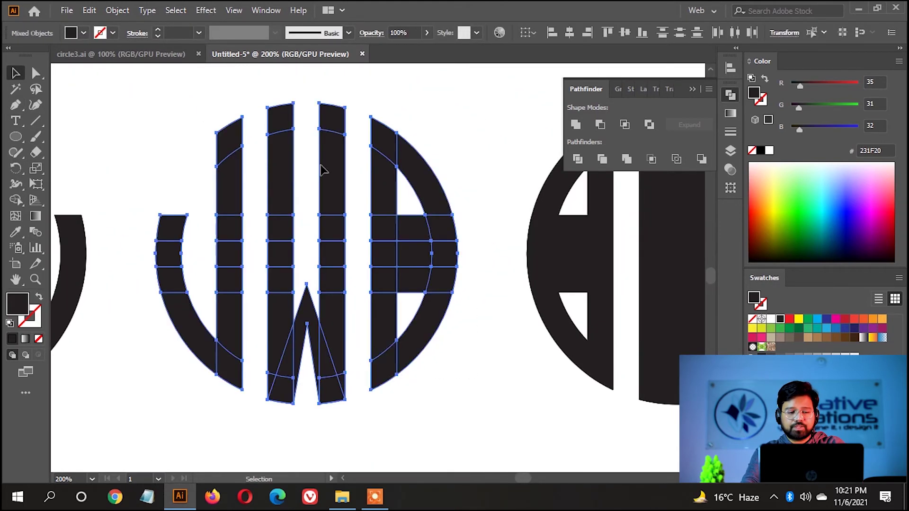
{"action": "scroll", "coordinate": [317, 182], "scroll_direction": "down", "scroll_amount": 1}
{"action": "scroll", "coordinate": [311, 194], "scroll_direction": "down", "scroll_amount": 2}
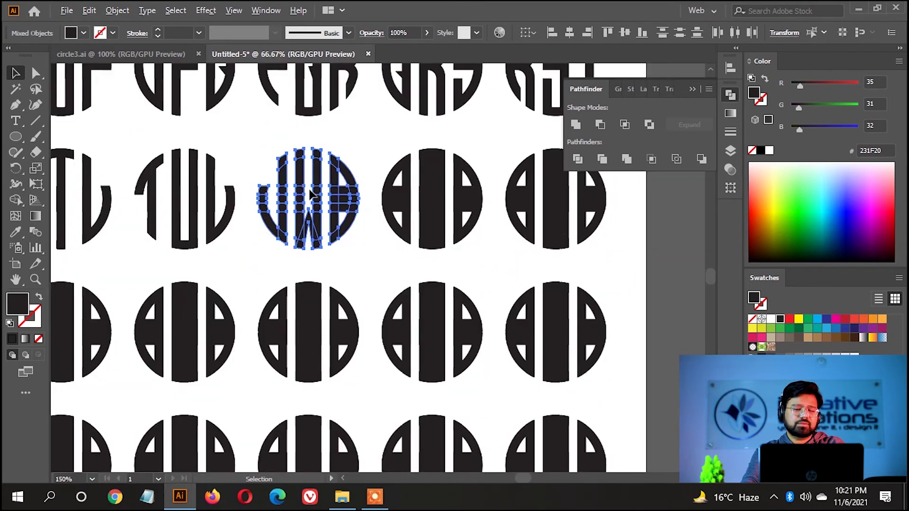
{"action": "scroll", "coordinate": [310, 194], "scroll_direction": "up", "scroll_amount": 2}
{"action": "left_click", "coordinate": [311, 233]}
{"action": "key", "text": "ctrl+z"}
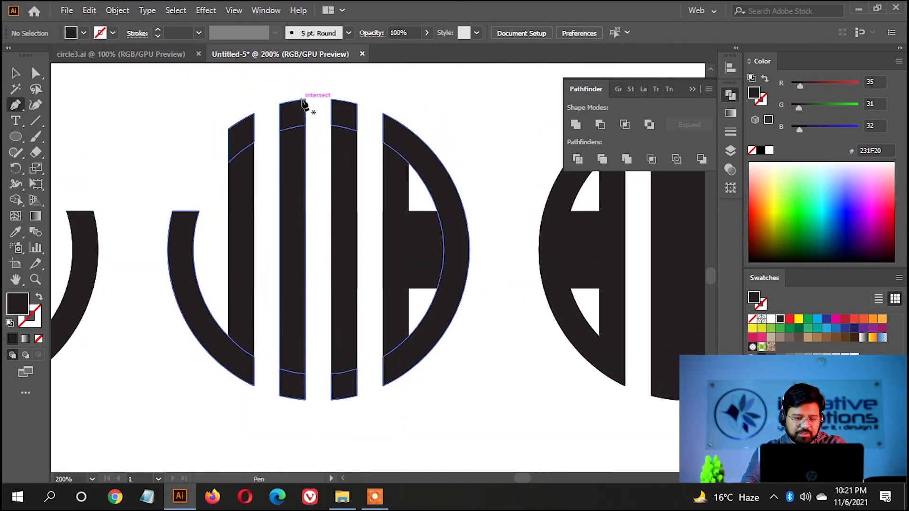
Step: Pen-draw a closed pointed V shape over the middle bars
{"action": "left_click", "coordinate": [304, 100]}
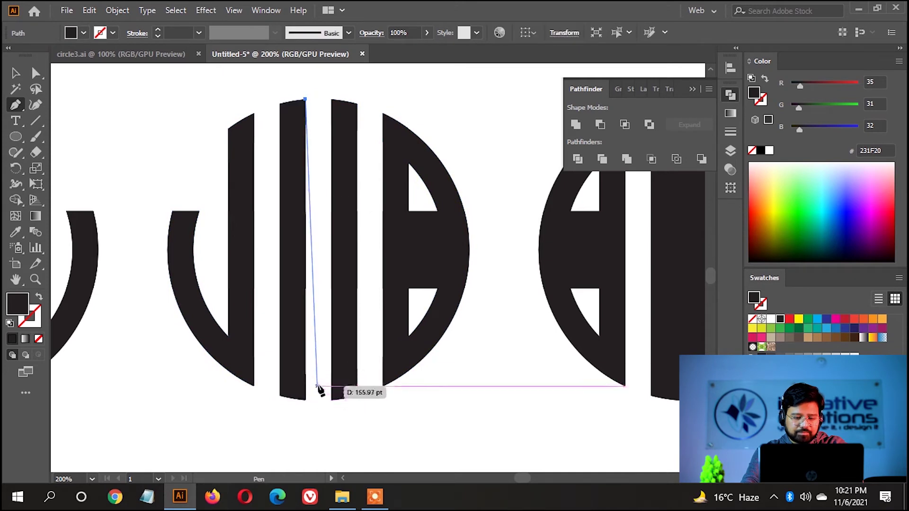
{"action": "left_click", "coordinate": [330, 100]}
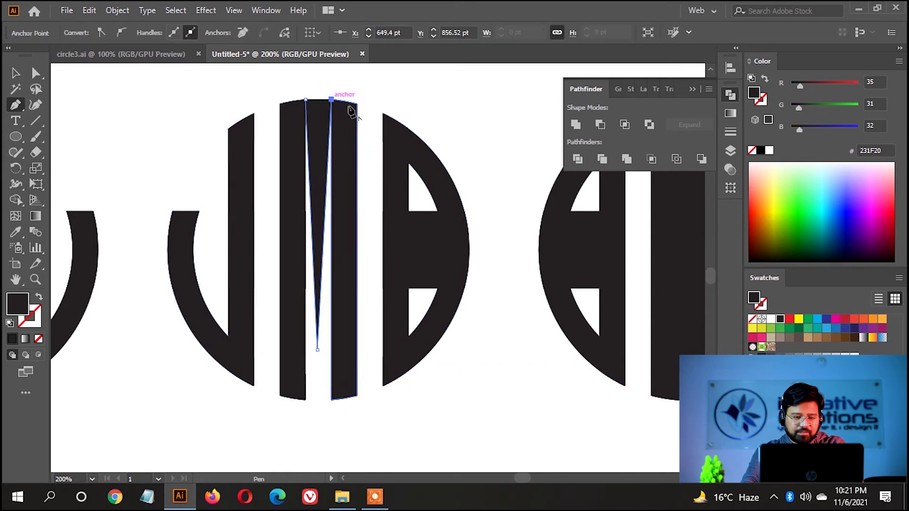
{"action": "left_click", "coordinate": [357, 104]}
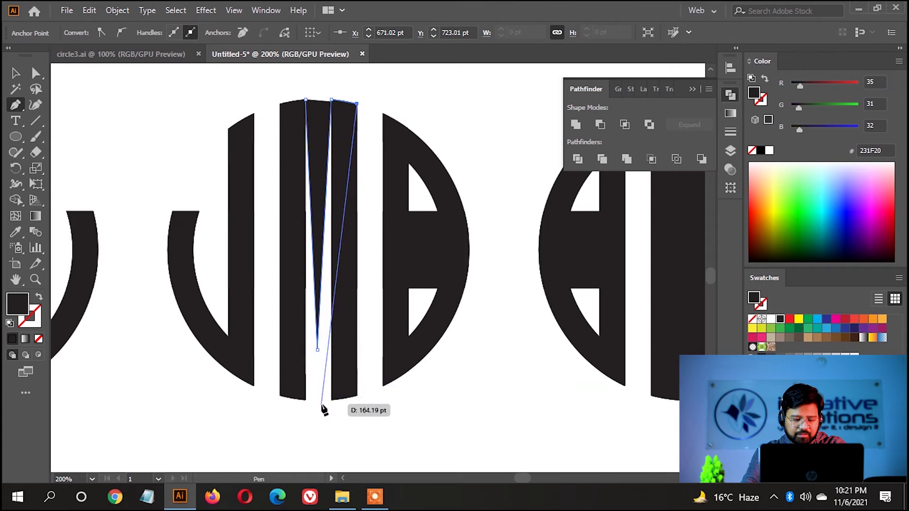
{"action": "left_click", "coordinate": [317, 401]}
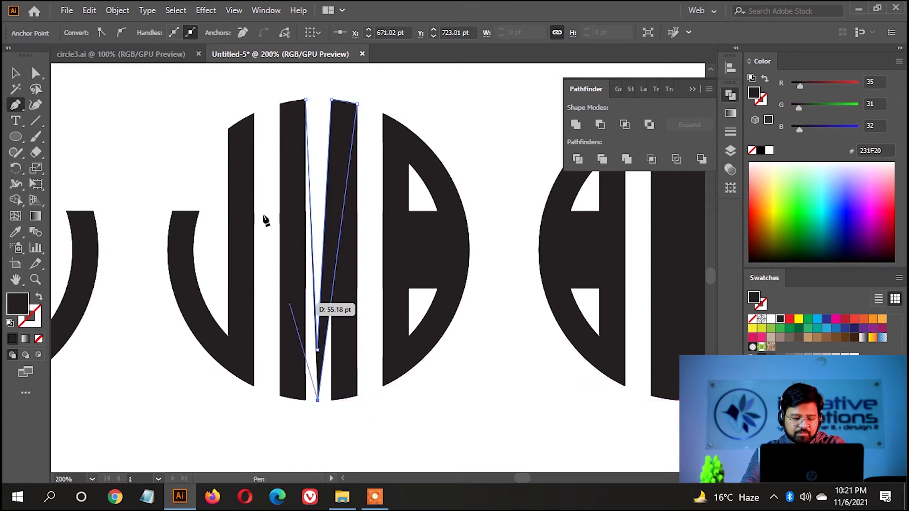
{"action": "left_click", "coordinate": [279, 103]}
{"action": "left_click_drag", "start_coordinate": [284, 110], "coordinate": [295, 108]}
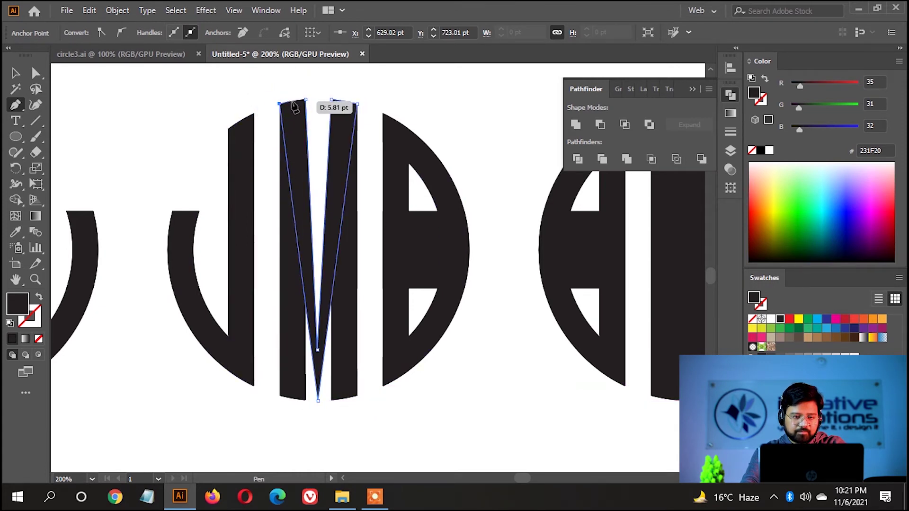
Step: Send the V behind and delete both middle bars with Shape Builder
{"action": "key", "text": "Delete"}
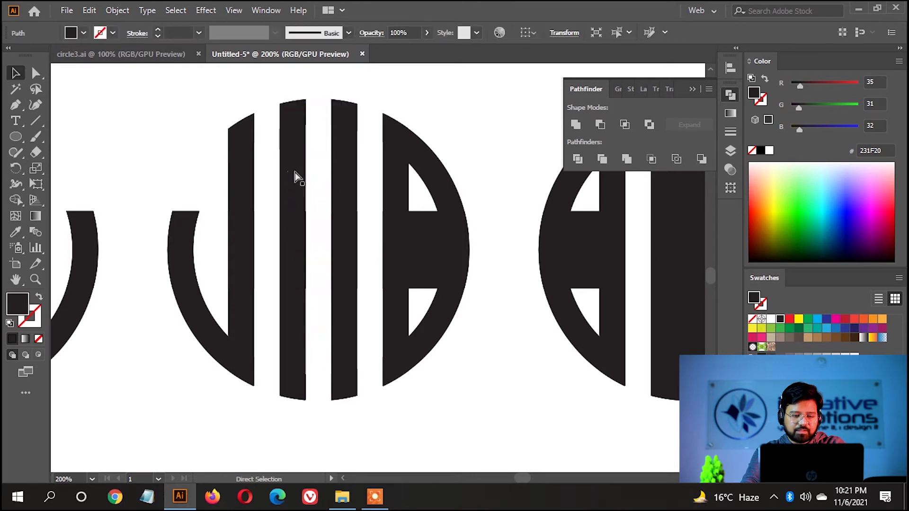
{"action": "left_click", "coordinate": [284, 137]}
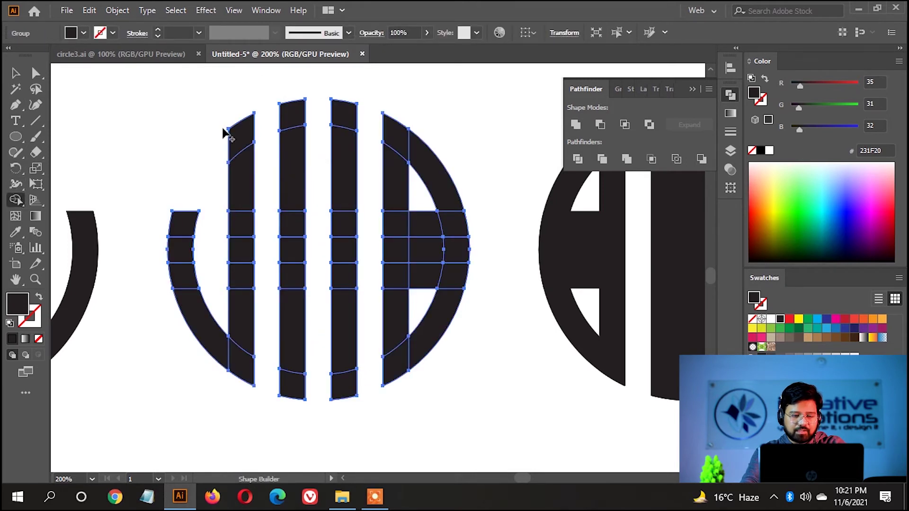
{"action": "mouse_move", "coordinate": [303, 99]}
{"action": "left_mouse_down"}
{"action": "mouse_move", "coordinate": [290, 382]}
{"action": "mouse_move", "coordinate": [335, 274]}
{"action": "mouse_move", "coordinate": [330, 101]}
{"action": "mouse_move", "coordinate": [352, 139]}
{"action": "left_mouse_up"}
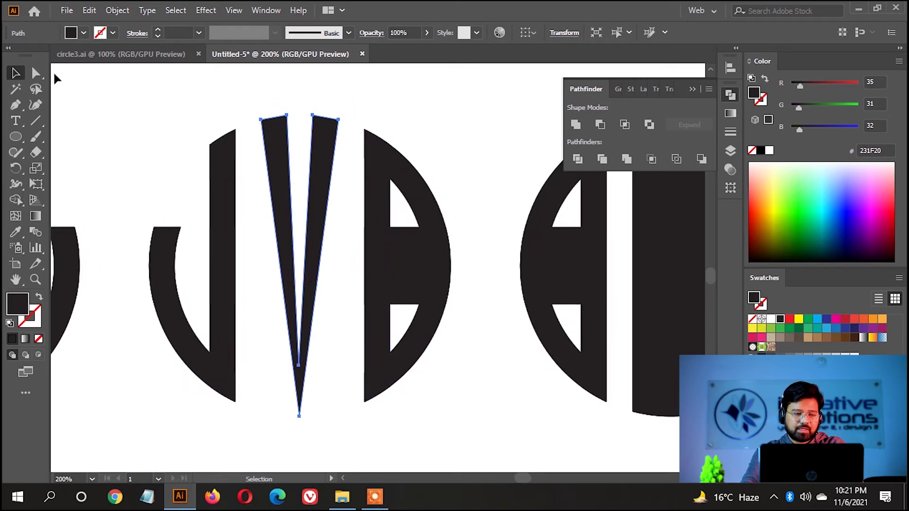
Step: Raise the V's inner bottom anchor higher with Direct Selection
{"action": "left_click", "coordinate": [37, 73]}
{"action": "left_click_drag", "start_coordinate": [299, 363], "coordinate": [299, 365]}
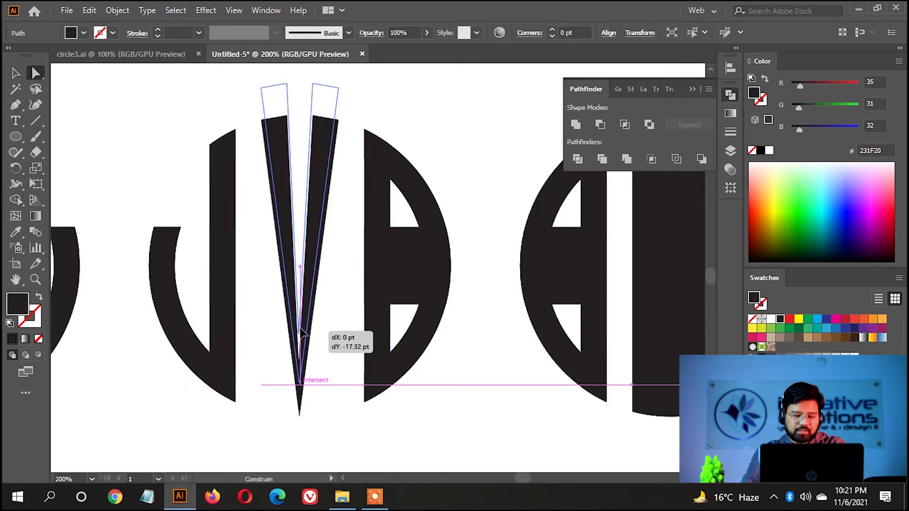
{"action": "key", "text": "z"}
{"action": "left_click", "coordinate": [36, 74]}
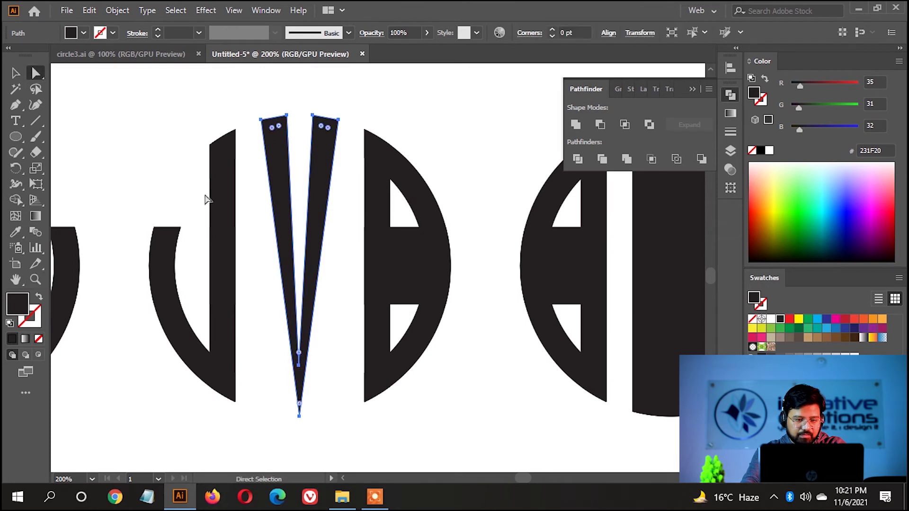
{"action": "left_click_drag", "start_coordinate": [298, 365], "coordinate": [300, 304]}
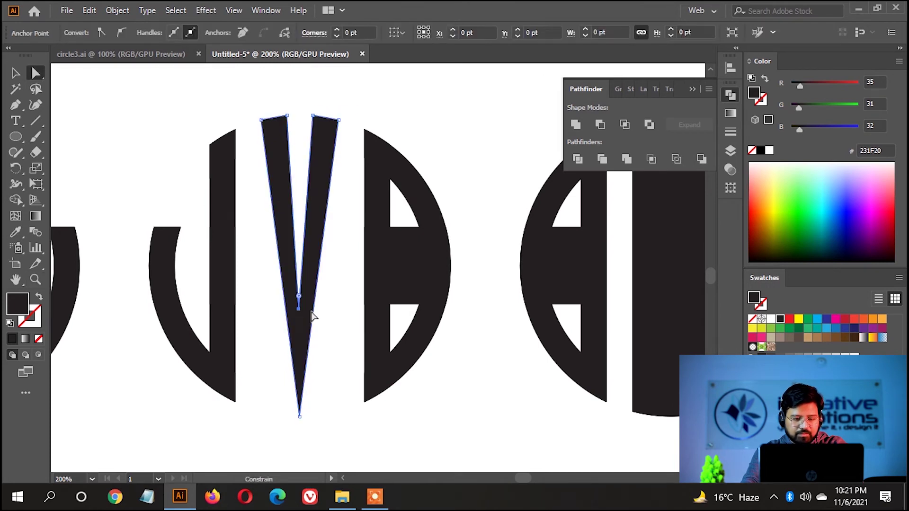
{"action": "key", "text": "ctrl+minus"}
Step: Zoom out to bring the KLM monogram into view beside JVB
{"action": "scroll", "coordinate": [365, 156], "scroll_direction": "right", "scroll_amount": 2}
{"action": "left_click", "coordinate": [330, 372], "text": "alt"}
{"action": "key", "text": "ctrl+minus"}
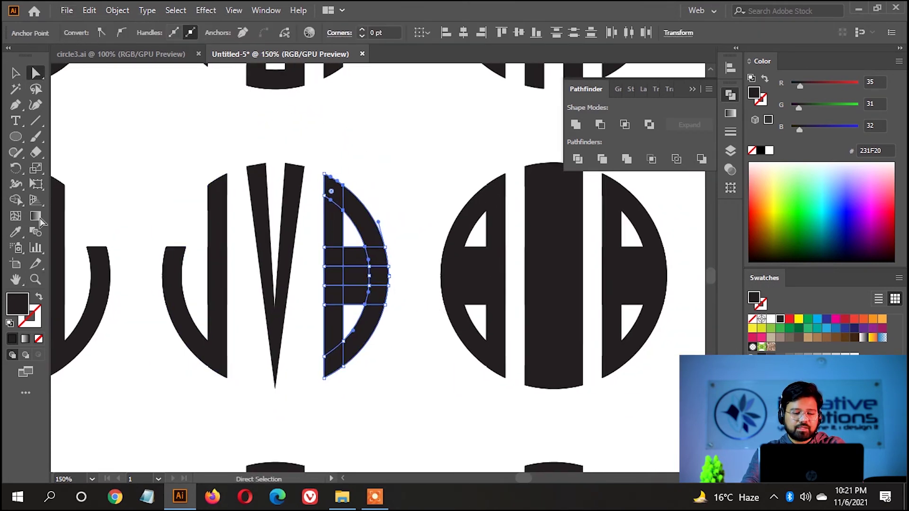
{"action": "key", "text": "ctrl+minus"}
{"action": "scroll", "coordinate": [244, 287], "scroll_direction": "up", "scroll_amount": 3}
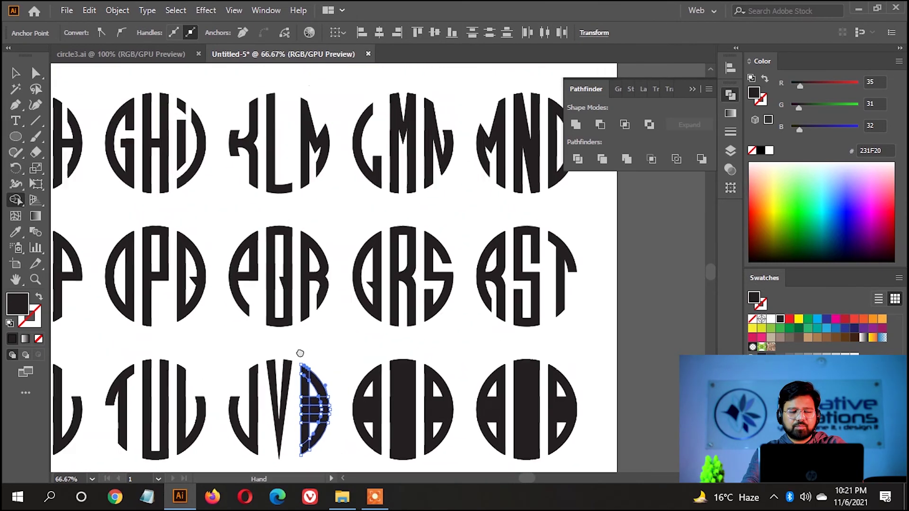
{"action": "left_click_drag", "start_coordinate": [244, 287], "coordinate": [356, 350]}
{"action": "scroll", "coordinate": [355, 338], "scroll_direction": "down", "scroll_amount": 2}
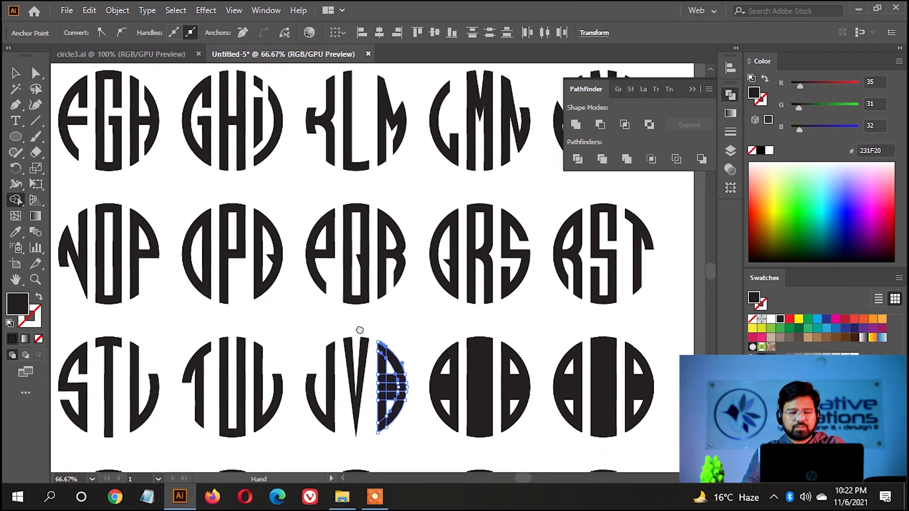
{"action": "scroll", "coordinate": [362, 284], "scroll_direction": "down", "scroll_amount": 2}
{"action": "scroll", "coordinate": [357, 149], "scroll_direction": "up", "scroll_amount": 3}
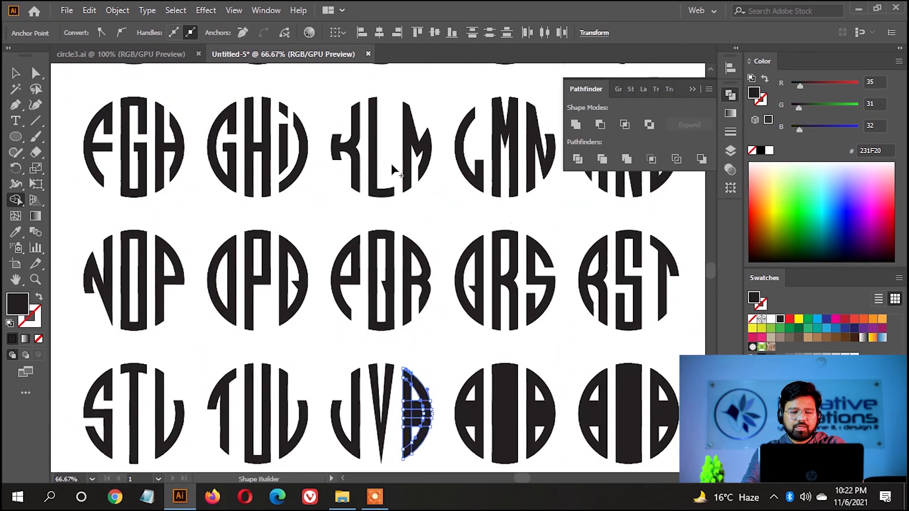
Step: Copy the M's right half from inside the KLM group and paste it onto JVB
{"action": "key", "text": "v"}
{"action": "left_click", "coordinate": [412, 146]}
{"action": "double_click", "coordinate": [412, 146]}
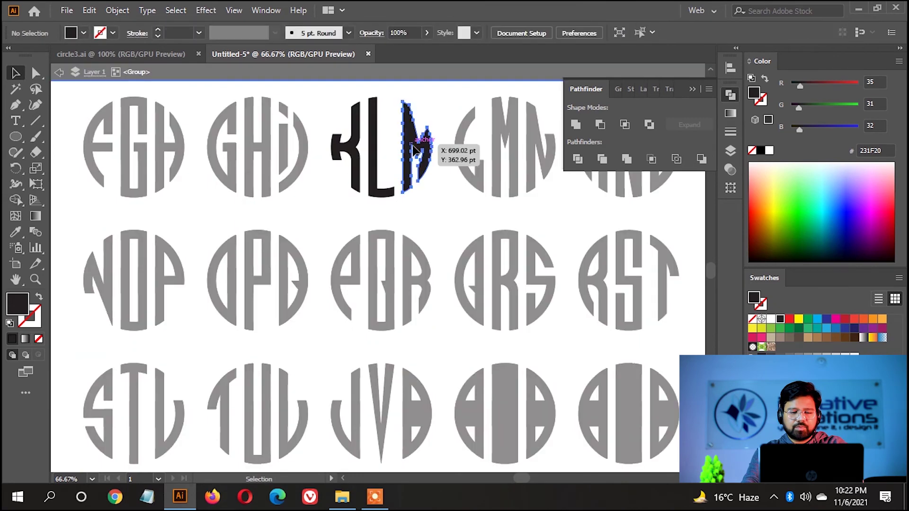
{"action": "left_click", "coordinate": [434, 372]}
{"action": "scroll", "coordinate": [431, 303], "scroll_direction": "down", "scroll_amount": 3}
{"action": "key", "text": "Escape"}
{"action": "key", "text": "a"}
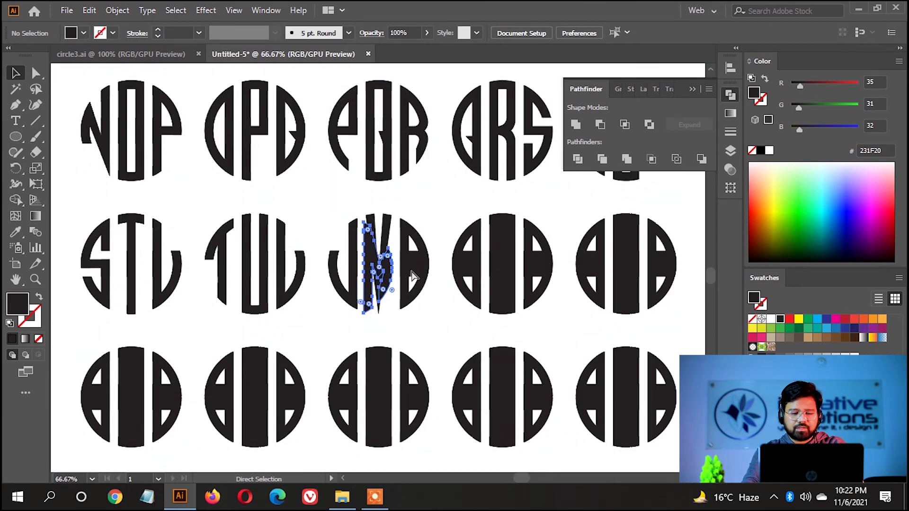
{"action": "scroll", "coordinate": [410, 277], "scroll_direction": "up", "scroll_amount": 2}
Step: Mirror the pasted M half across the horizontal axis and slide it into the third circle
{"action": "key", "text": "v"}
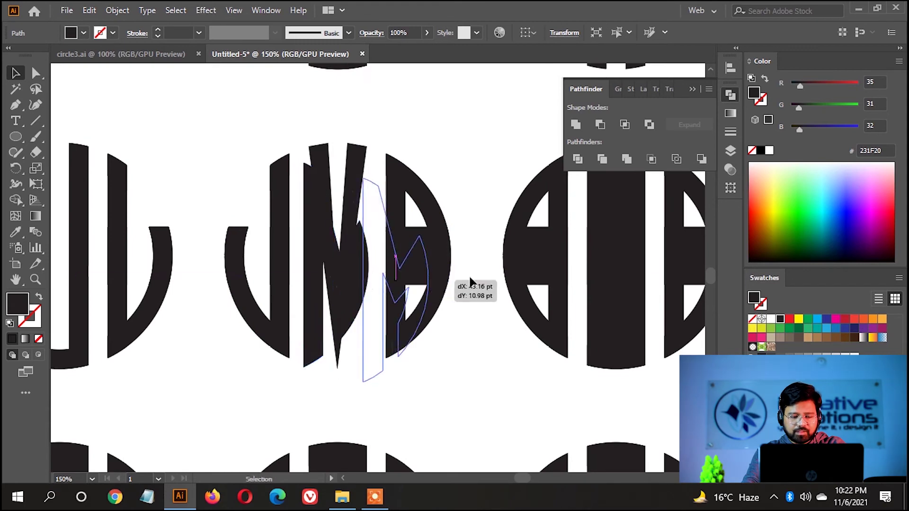
{"action": "left_click_drag", "start_coordinate": [365, 279], "coordinate": [424, 280]}
{"action": "right_click", "coordinate": [465, 236]}
{"action": "mouse_move", "coordinate": [505, 399]}
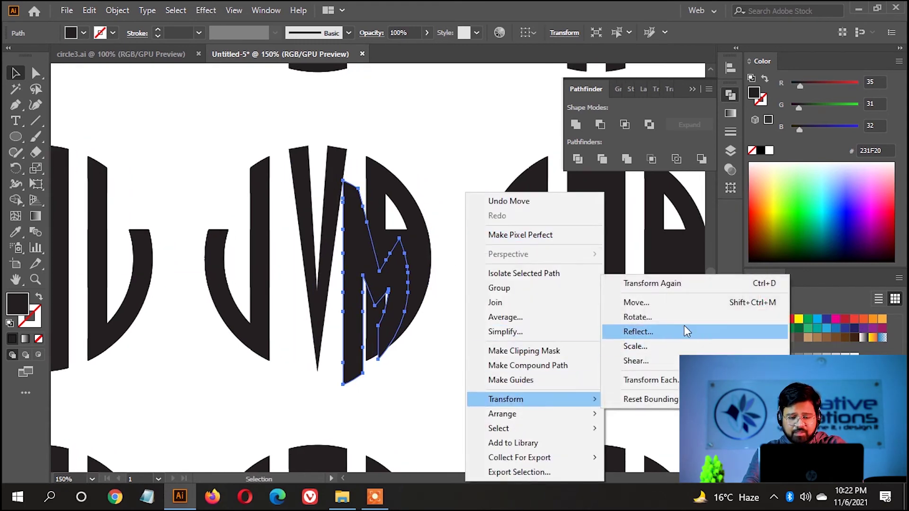
{"action": "left_click", "coordinate": [686, 327]}
{"action": "left_click", "coordinate": [491, 168]}
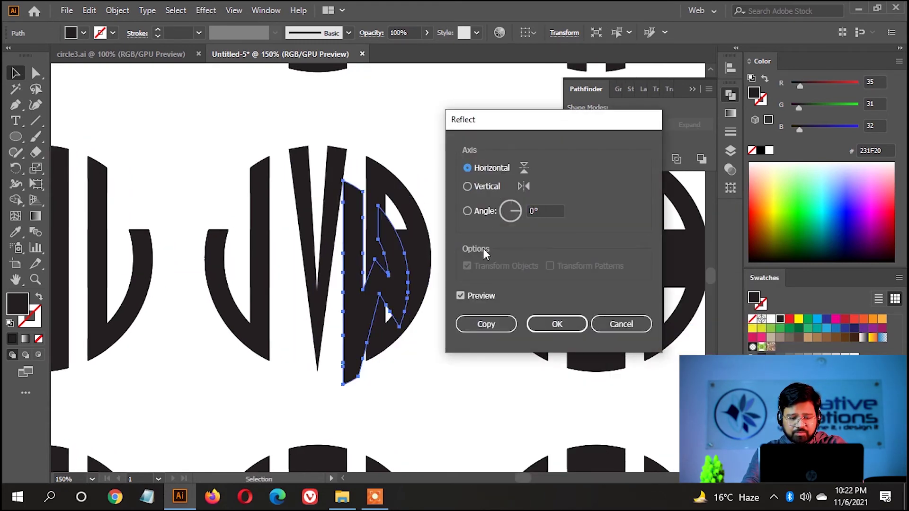
{"action": "left_click", "coordinate": [557, 323]}
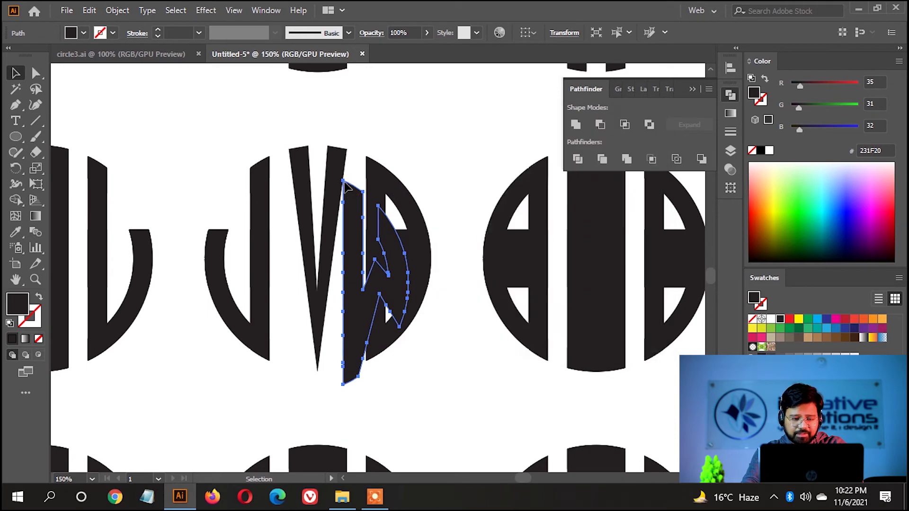
{"action": "mouse_move", "coordinate": [349, 193]}
{"action": "left_mouse_down"}
{"action": "mouse_move", "coordinate": [379, 192]}
{"action": "mouse_move", "coordinate": [367, 152]}
{"action": "left_mouse_up"}
Step: Merge the new letter's pieces with Shape Builder to complete the W, reading JVW
{"action": "scroll", "coordinate": [379, 191], "scroll_direction": "up", "scroll_amount": 1}
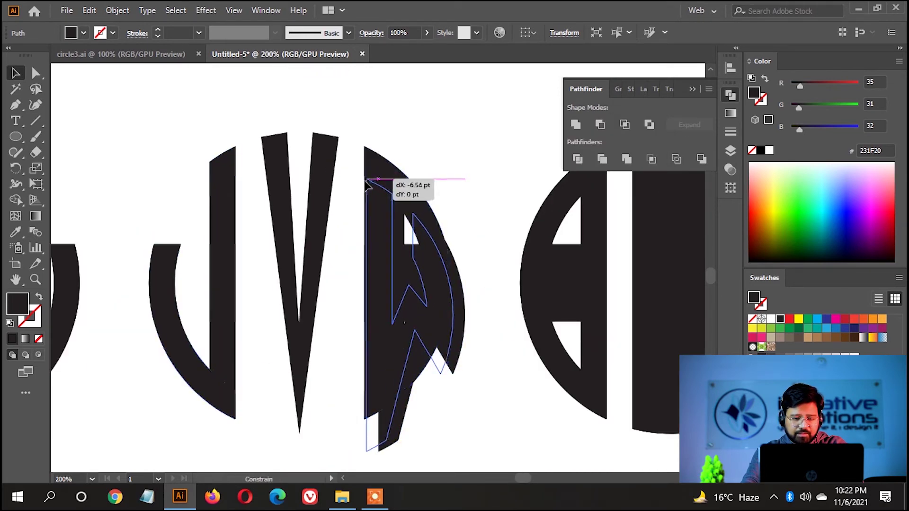
{"action": "scroll", "coordinate": [379, 142], "scroll_direction": "down", "scroll_amount": 3}
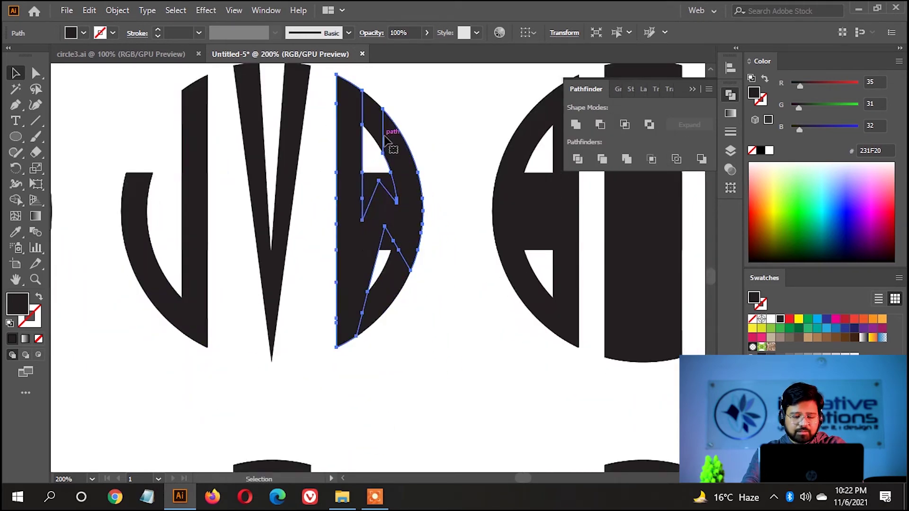
{"action": "left_click_drag", "start_coordinate": [422, 328], "coordinate": [100, 175]}
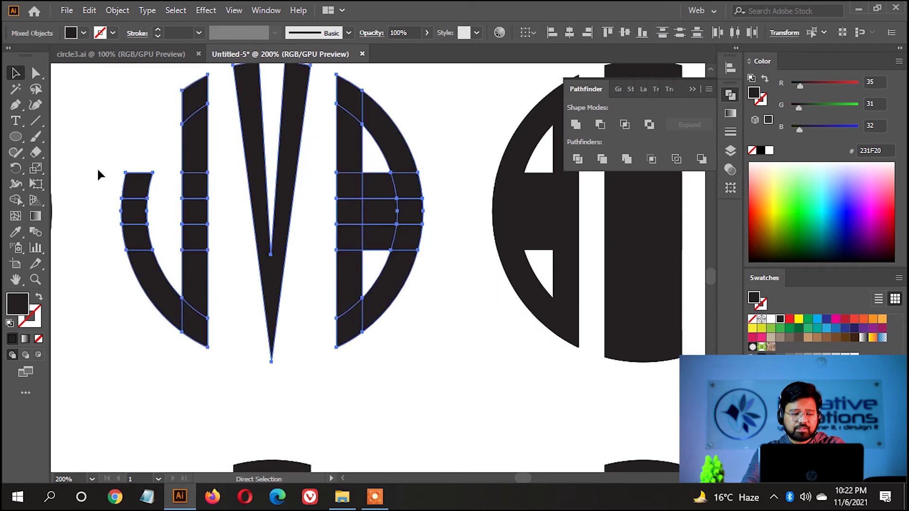
{"action": "left_click", "coordinate": [15, 200]}
{"action": "left_click_drag", "start_coordinate": [349, 142], "coordinate": [383, 238]}
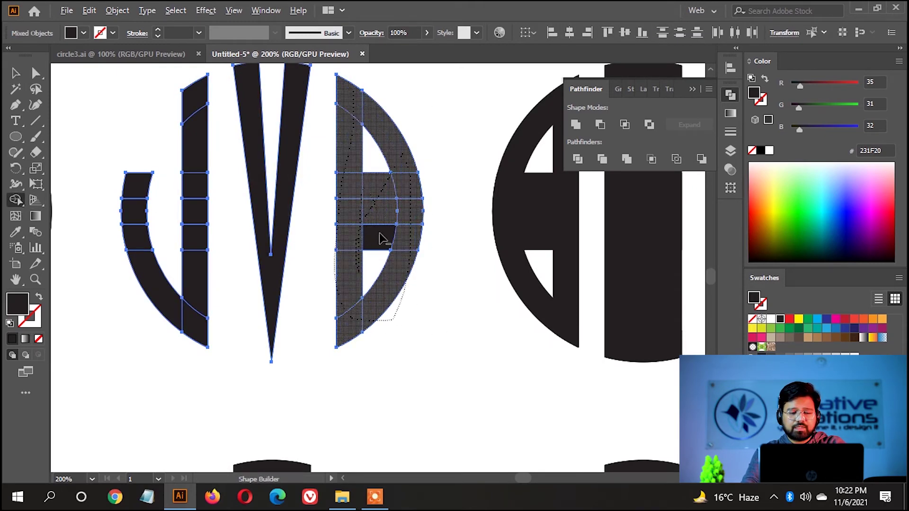
{"action": "key", "text": "ctrl+minus"}
{"action": "left_click_drag", "start_coordinate": [412, 203], "coordinate": [402, 162]}
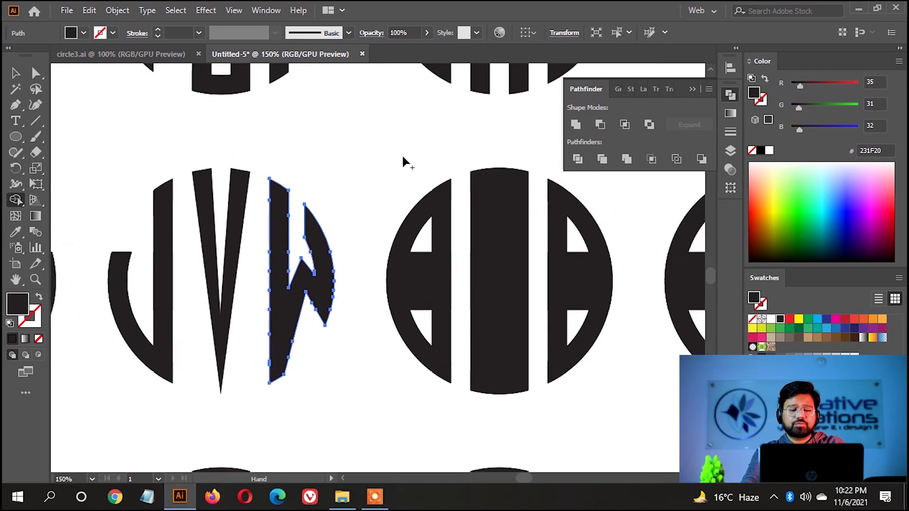
Step: Marquee-select the blank circle grid after JVW
{"action": "key", "text": "v"}
{"action": "left_click_drag", "start_coordinate": [466, 324], "coordinate": [308, 167]}
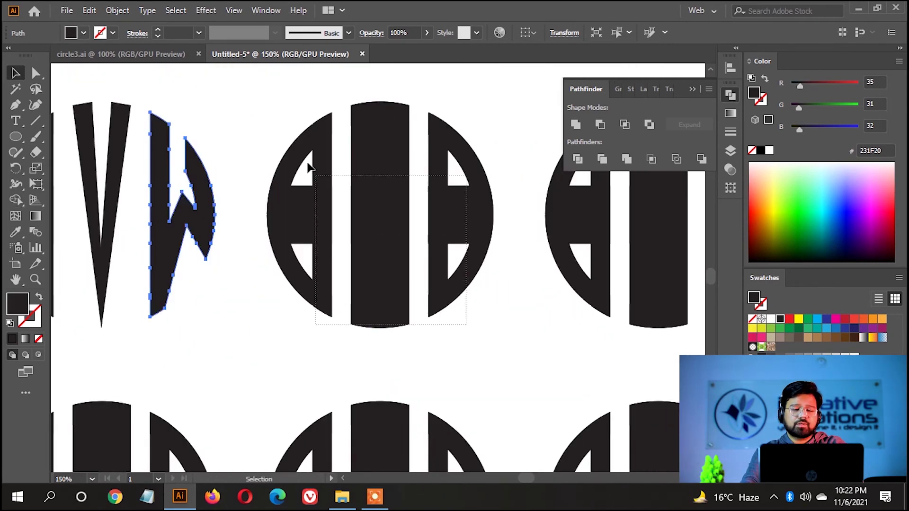
{"action": "key", "text": "ctrl+minus"}
{"action": "key", "text": "ctrl+minus"}
{"action": "mouse_move", "coordinate": [346, 234]}
{"action": "left_mouse_down"}
{"action": "mouse_move", "coordinate": [458, 243]}
{"action": "mouse_move", "coordinate": [431, 211]}
{"action": "left_mouse_up"}
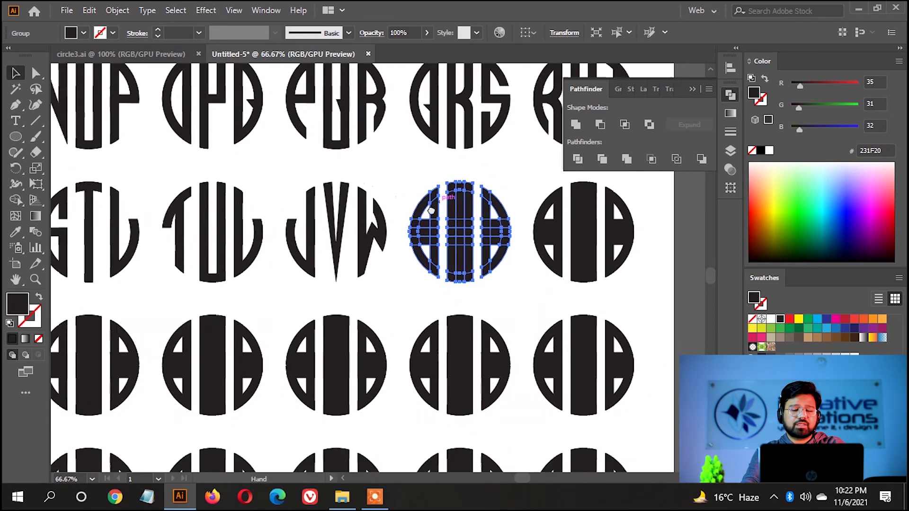
Step: Delete three outer arc pieces and merge the centre column cells into one bar
{"action": "key", "text": "ctrl+plus"}
{"action": "key", "text": "ctrl+plus"}
{"action": "left_click", "coordinate": [15, 199]}
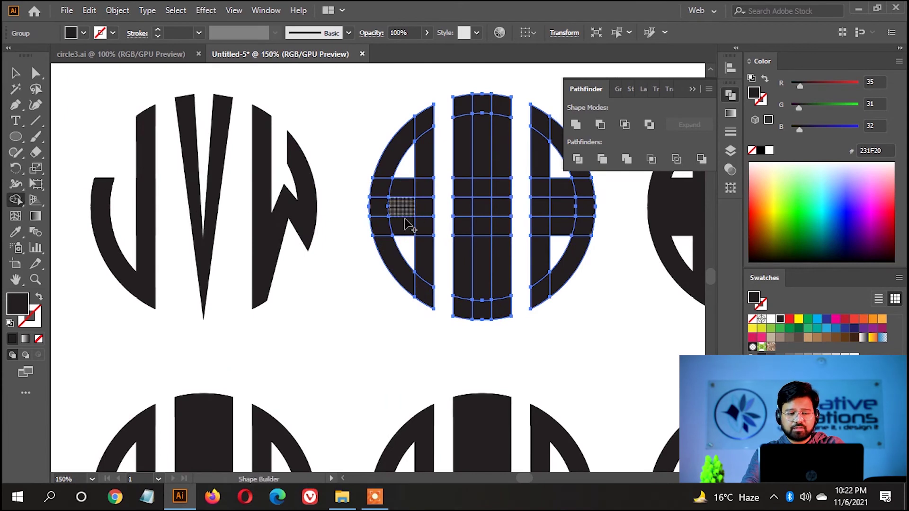
{"action": "left_click", "coordinate": [392, 147], "text": "alt"}
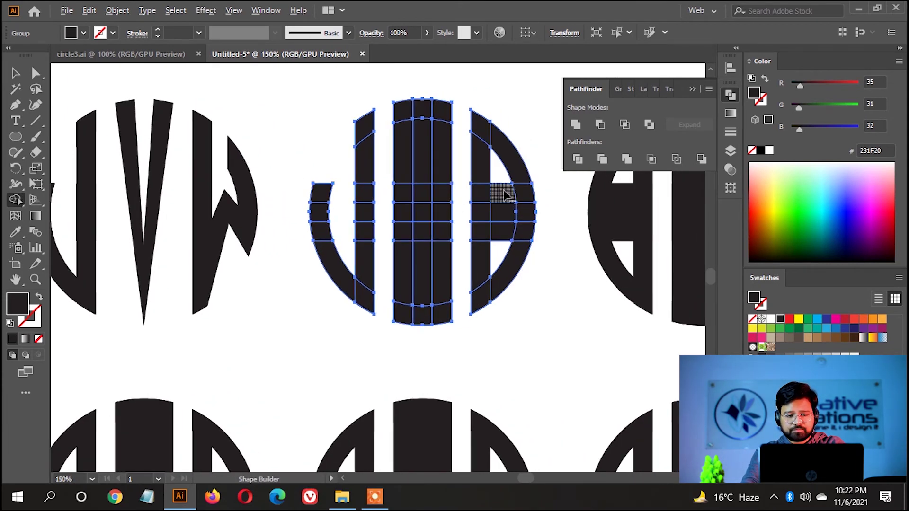
{"action": "left_click", "coordinate": [502, 168], "text": "alt"}
{"action": "left_click", "coordinate": [505, 241], "text": "alt"}
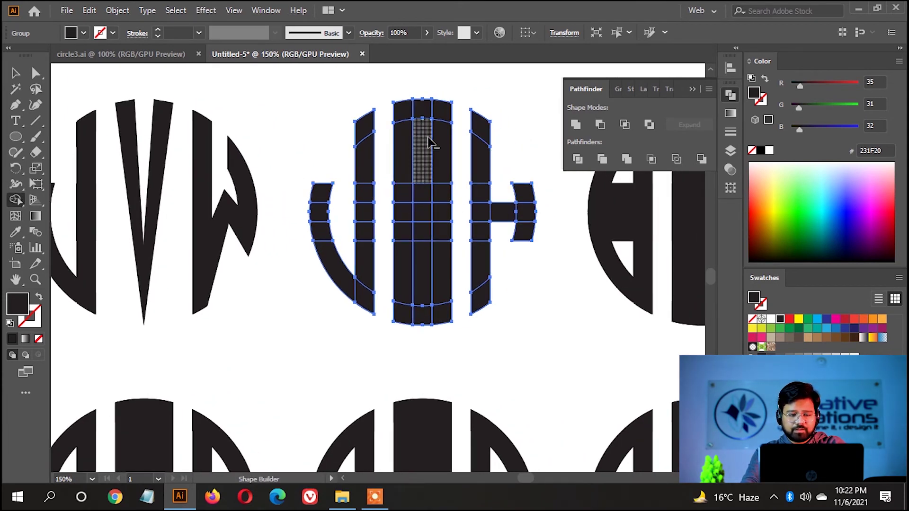
{"action": "mouse_move", "coordinate": [422, 102]}
{"action": "left_mouse_down"}
{"action": "mouse_move", "coordinate": [421, 318]}
{"action": "mouse_move", "coordinate": [462, 471]}
{"action": "left_mouse_up"}
Step: Enter the LMN monogram group to inspect its M stroke, then exit isolation
{"action": "scroll", "coordinate": [424, 319], "scroll_direction": "down", "scroll_amount": 2}
{"action": "double_click", "coordinate": [473, 127]}
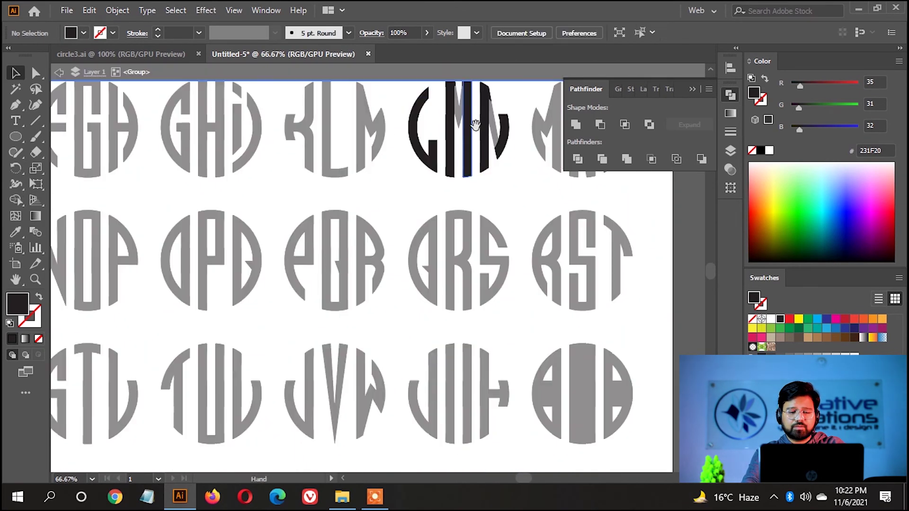
{"action": "scroll", "coordinate": [493, 247], "scroll_direction": "up", "scroll_amount": 2}
{"action": "double_click", "coordinate": [515, 252]}
{"action": "left_click_drag", "start_coordinate": [410, 133], "coordinate": [409, 132]}
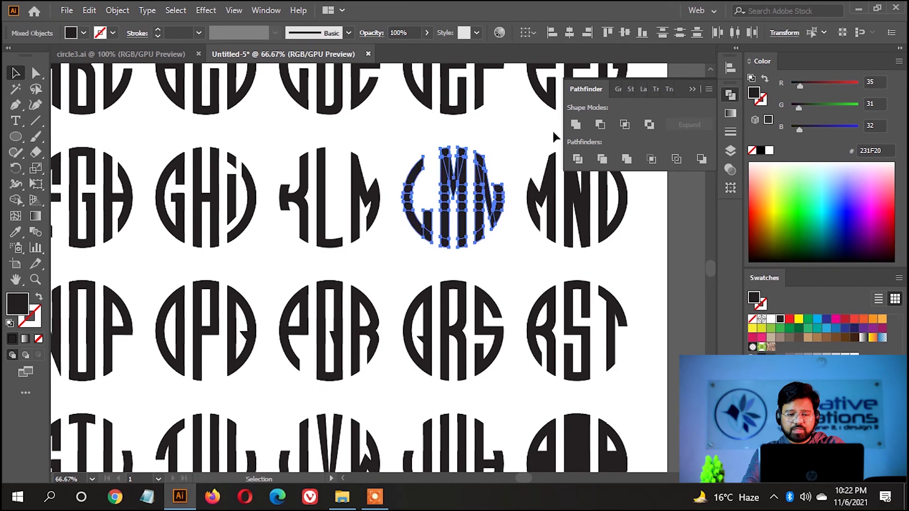
{"action": "double_click", "coordinate": [463, 173]}
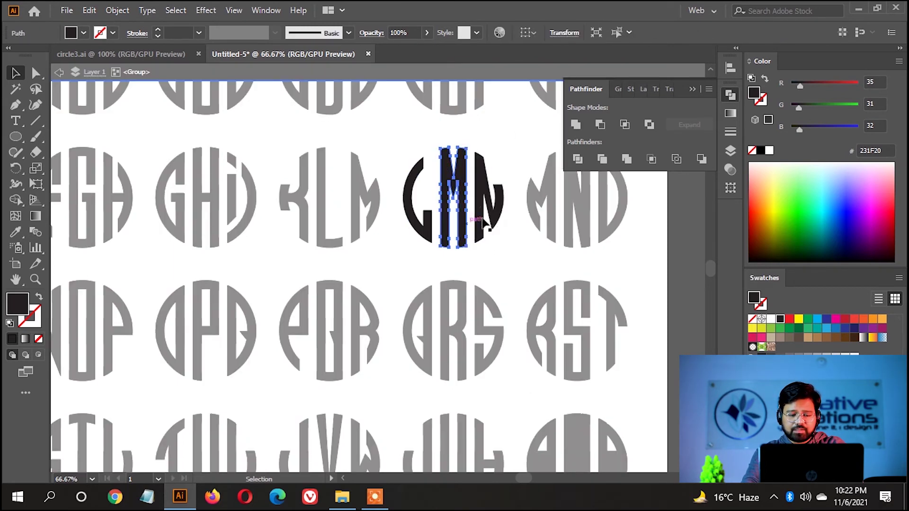
{"action": "left_click", "coordinate": [462, 279]}
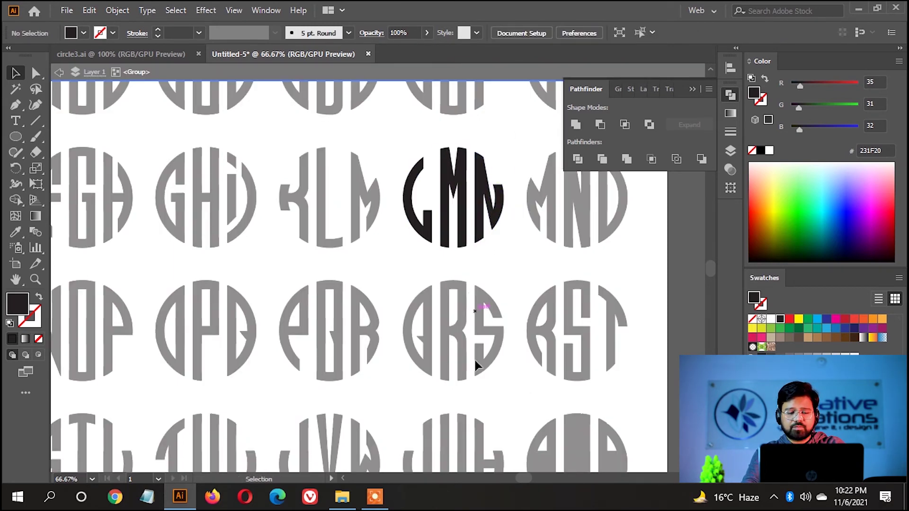
{"action": "scroll", "coordinate": [456, 300], "scroll_direction": "down", "scroll_amount": 5}
{"action": "double_click", "coordinate": [456, 300]}
{"action": "scroll", "coordinate": [410, 190], "scroll_direction": "down", "scroll_amount": 3}
Step: Test-fit a copy of the JVW monogram's W over the new monogram's middle bars, then delete it
{"action": "scroll", "coordinate": [411, 190], "scroll_direction": "up", "scroll_amount": 2}
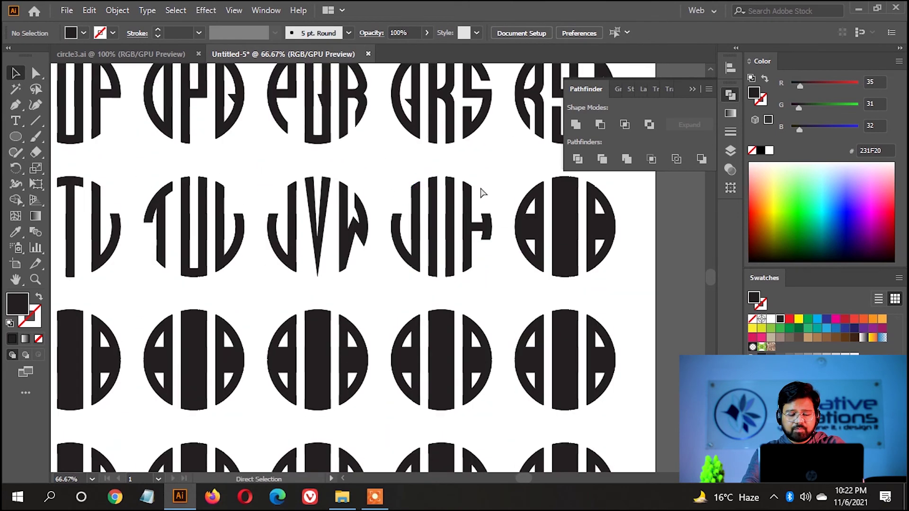
{"action": "left_click", "coordinate": [376, 246]}
{"action": "key", "text": "e"}
{"action": "key", "text": "ctrl+equal"}
{"action": "left_click_drag", "start_coordinate": [391, 187], "coordinate": [303, 392]}
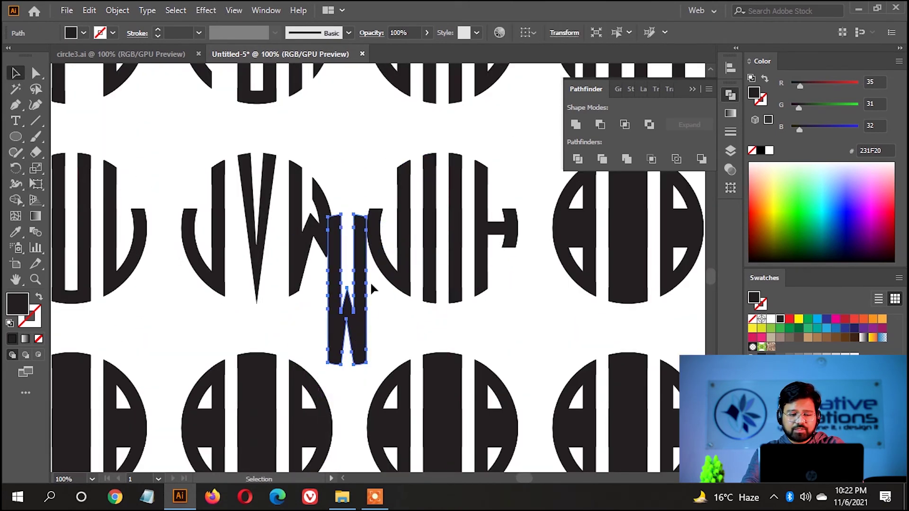
{"action": "left_click_drag", "start_coordinate": [347, 289], "coordinate": [442, 222]}
{"action": "key", "text": "v"}
{"action": "key", "text": "ctrl+equal"}
{"action": "key", "text": "ctrl+equal"}
{"action": "key", "text": "ctrl+equal"}
{"action": "key", "text": "ctrl+equal"}
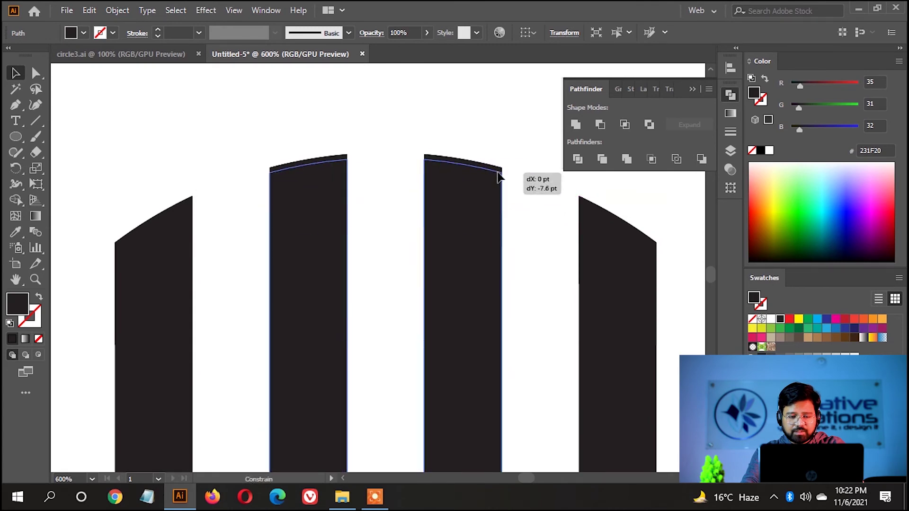
{"action": "left_click_drag", "start_coordinate": [506, 218], "coordinate": [501, 161]}
{"action": "key", "text": "ctrl+minus"}
{"action": "key", "text": "ctrl+minus"}
{"action": "key", "text": "ctrl+minus"}
{"action": "key", "text": "ctrl+minus"}
{"action": "key", "text": "ctrl+equal"}
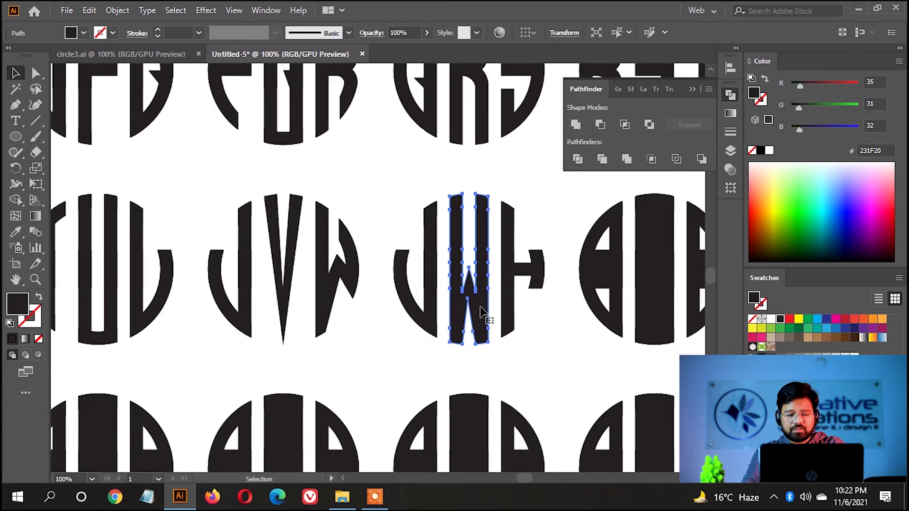
{"action": "key", "text": "Delete"}
Step: Merge the middle bar cells of the new monogram into a W with Shape Builder
{"action": "left_click_drag", "start_coordinate": [542, 368], "coordinate": [403, 116]}
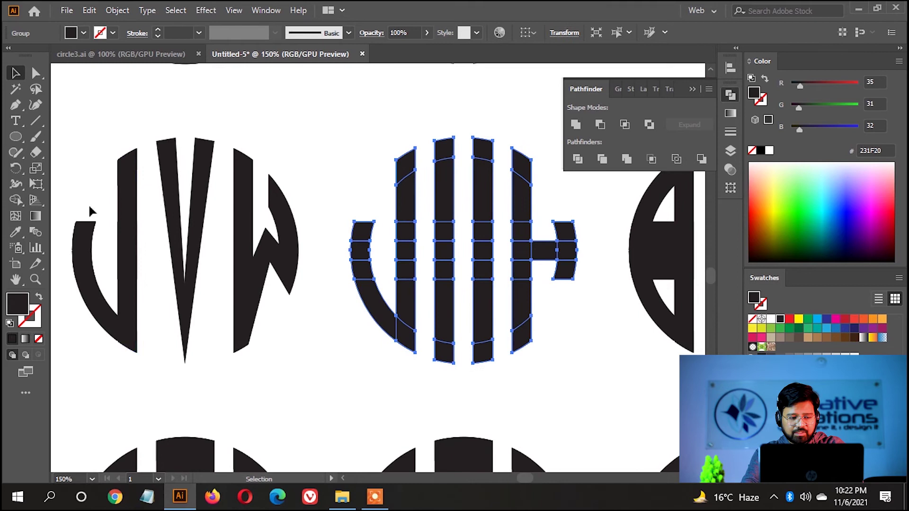
{"action": "left_click", "coordinate": [13, 200]}
{"action": "mouse_move", "coordinate": [447, 165]}
{"action": "left_mouse_down"}
{"action": "mouse_move", "coordinate": [456, 319]}
{"action": "mouse_move", "coordinate": [450, 244]}
{"action": "left_mouse_up"}
{"action": "key", "text": "ctrl+v"}
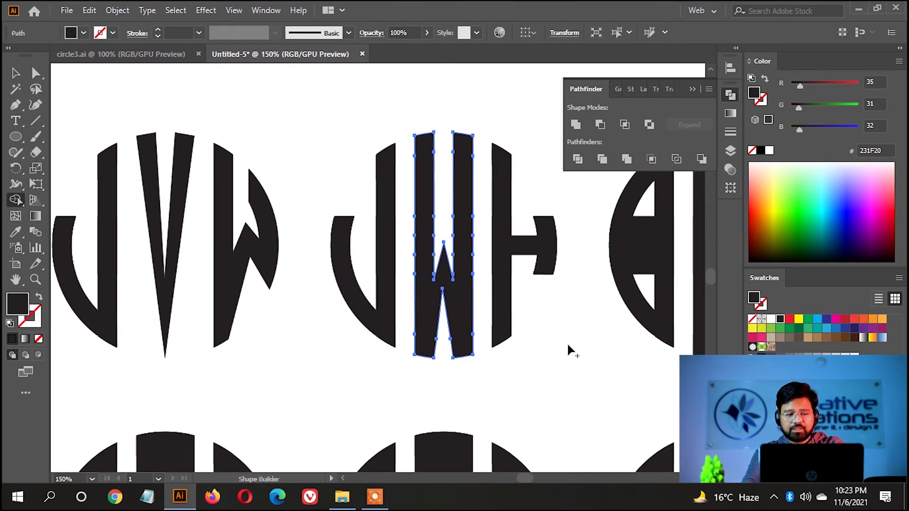
{"action": "key", "text": "ctrl+plus"}
{"action": "key", "text": "ctrl+plus"}
{"action": "key", "text": "ctrl+a"}
{"action": "key", "text": "ctrl+minus"}
{"action": "key", "text": "ctrl+minus"}
{"action": "key", "text": "ctrl+minus"}
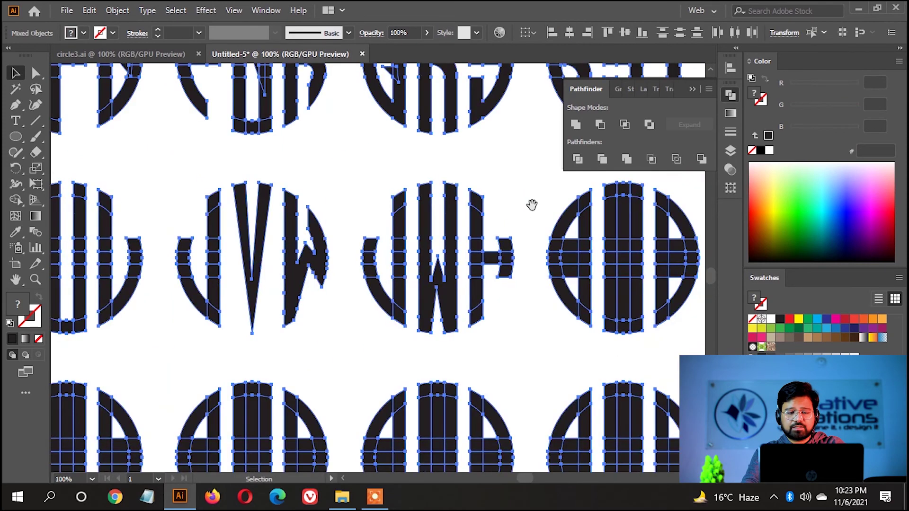
{"action": "mouse_move", "coordinate": [531, 203]}
{"action": "left_mouse_down"}
{"action": "mouse_move", "coordinate": [457, 392]}
{"action": "mouse_move", "coordinate": [623, 315]}
{"action": "mouse_move", "coordinate": [487, 235]}
{"action": "left_mouse_up"}
Step: Merge the F crossbar pieces into one solid shape and deselect
{"action": "scroll", "coordinate": [528, 284], "scroll_direction": "up", "scroll_amount": 2}
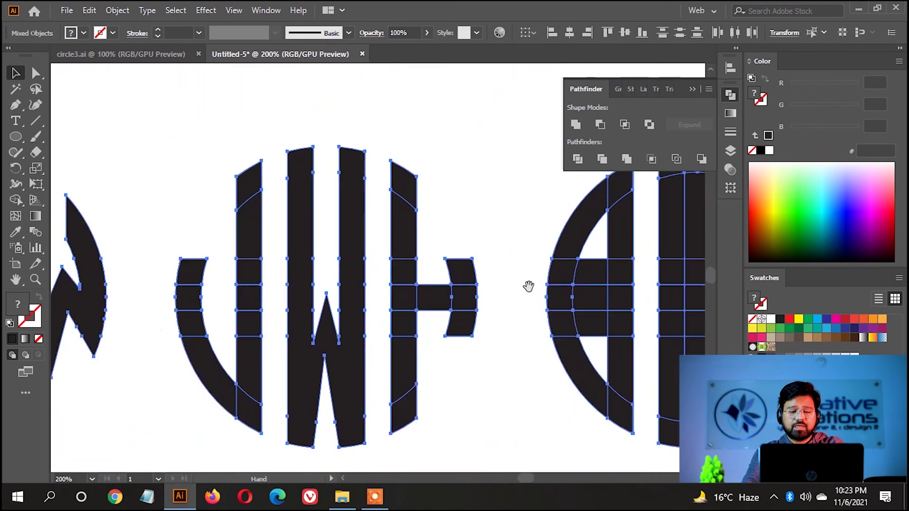
{"action": "left_click", "coordinate": [16, 200]}
{"action": "scroll", "coordinate": [493, 238], "scroll_direction": "up", "scroll_amount": 2}
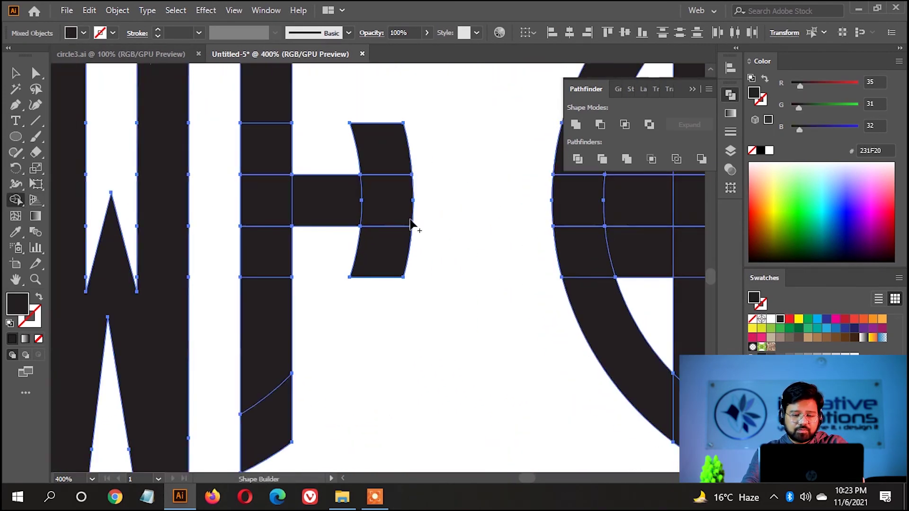
{"action": "left_click_drag", "start_coordinate": [411, 197], "coordinate": [467, 196]}
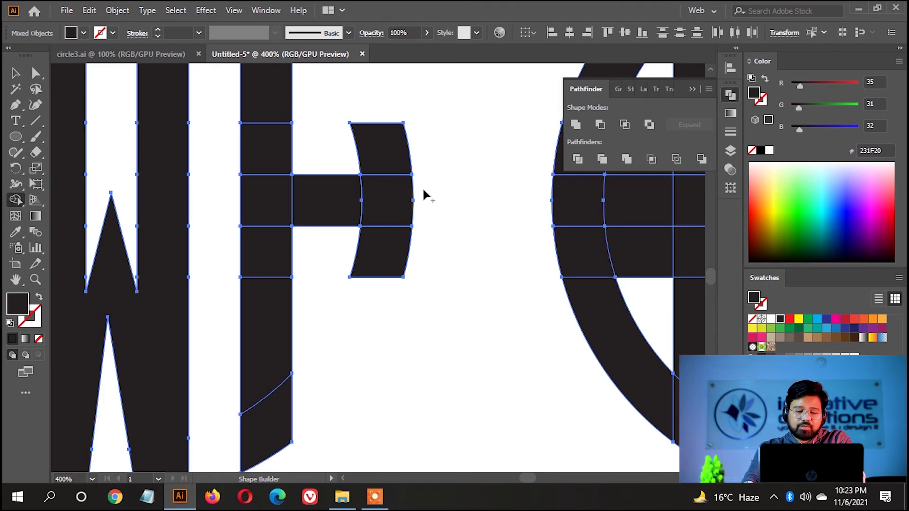
{"action": "key", "text": "v"}
{"action": "left_click", "coordinate": [454, 203]}
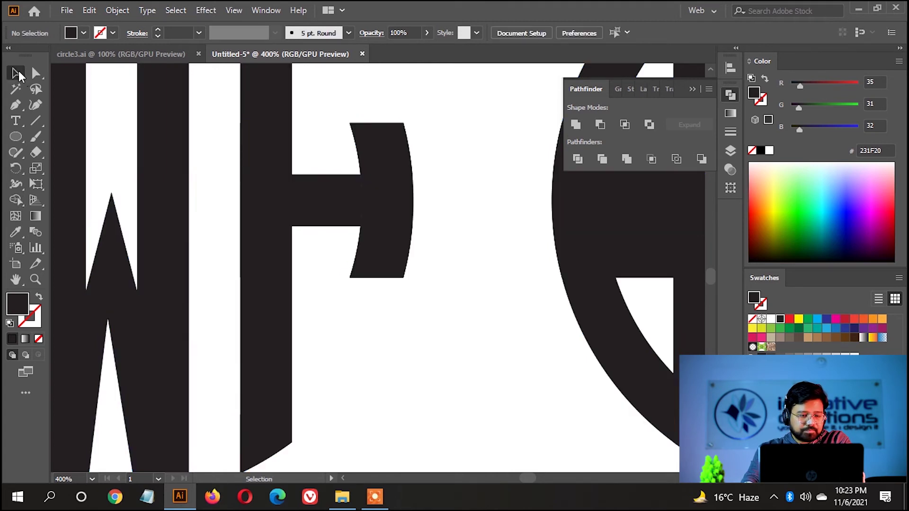
Step: Merge the crossbar's inner square into the stem and trial-delete a corner anchor
{"action": "left_click", "coordinate": [297, 222]}
{"action": "key", "text": "shift+m"}
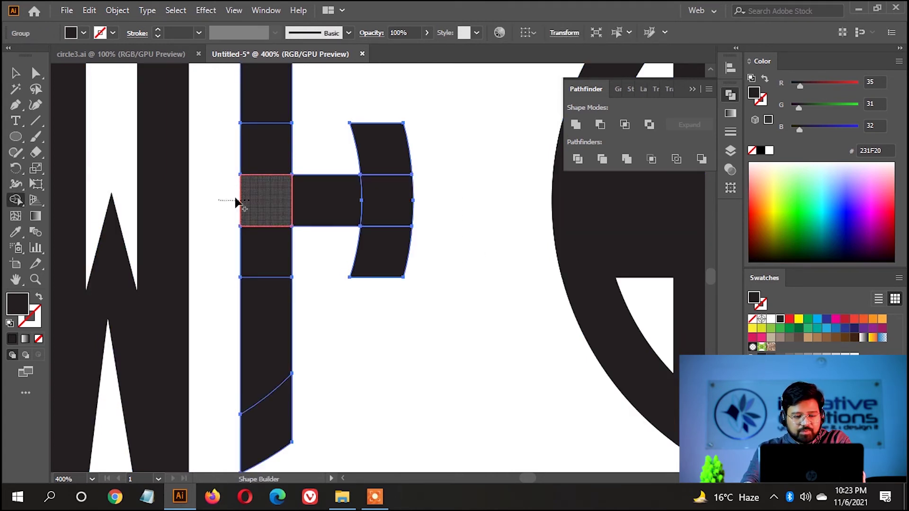
{"action": "left_click_drag", "start_coordinate": [237, 201], "coordinate": [457, 187]}
{"action": "key", "text": "a"}
{"action": "left_click", "coordinate": [467, 203]}
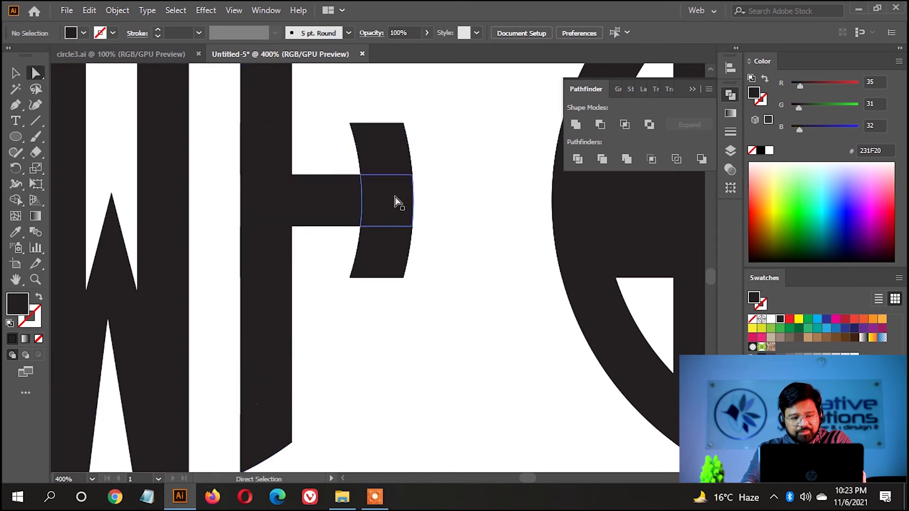
{"action": "left_click", "coordinate": [394, 197]}
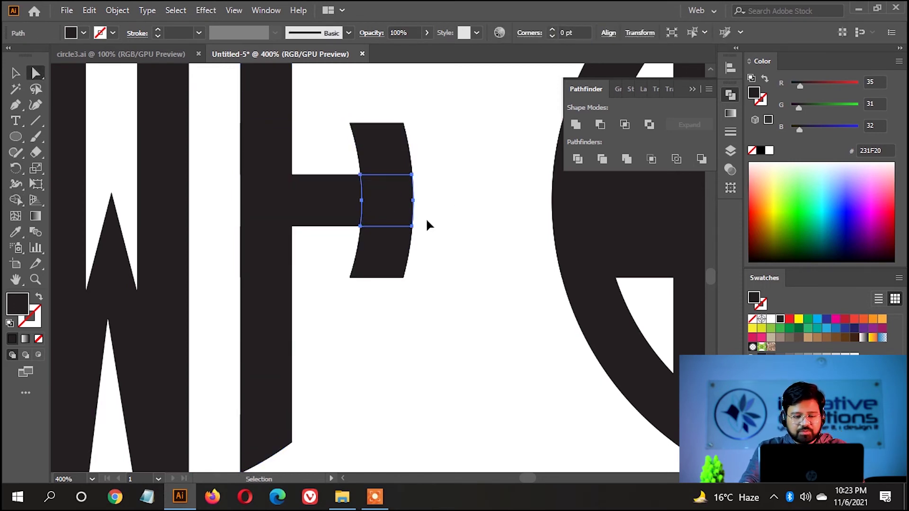
{"action": "left_click", "coordinate": [411, 226]}
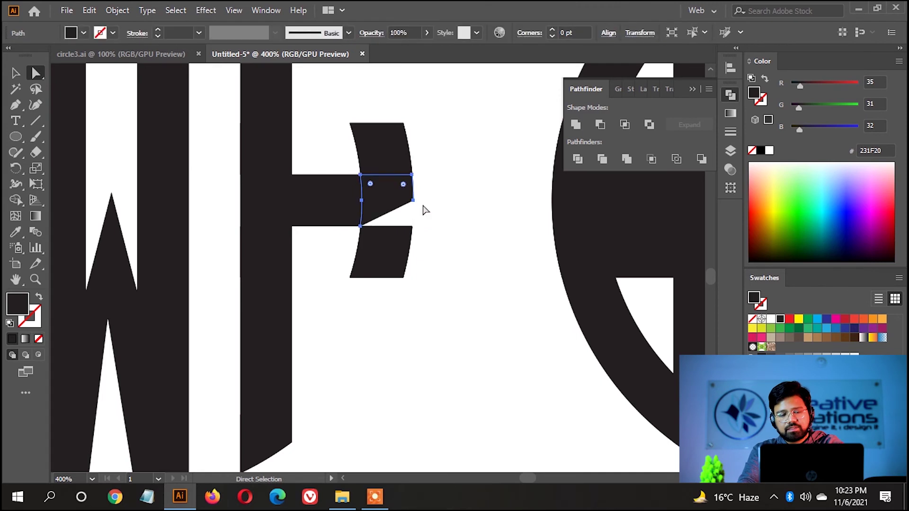
{"action": "key", "text": "Delete"}
{"action": "key", "text": "ctrl+z"}
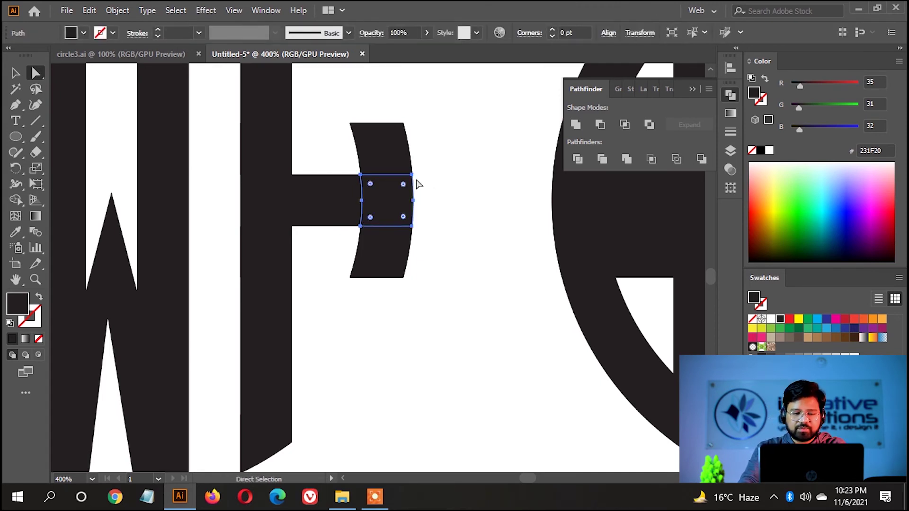
Step: Pull the crossbar-end corner anchors inward to notch both ends of the crossbar
{"action": "mouse_move", "coordinate": [411, 176]}
{"action": "left_mouse_down"}
{"action": "mouse_move", "coordinate": [423, 202]}
{"action": "mouse_move", "coordinate": [387, 200]}
{"action": "left_mouse_up"}
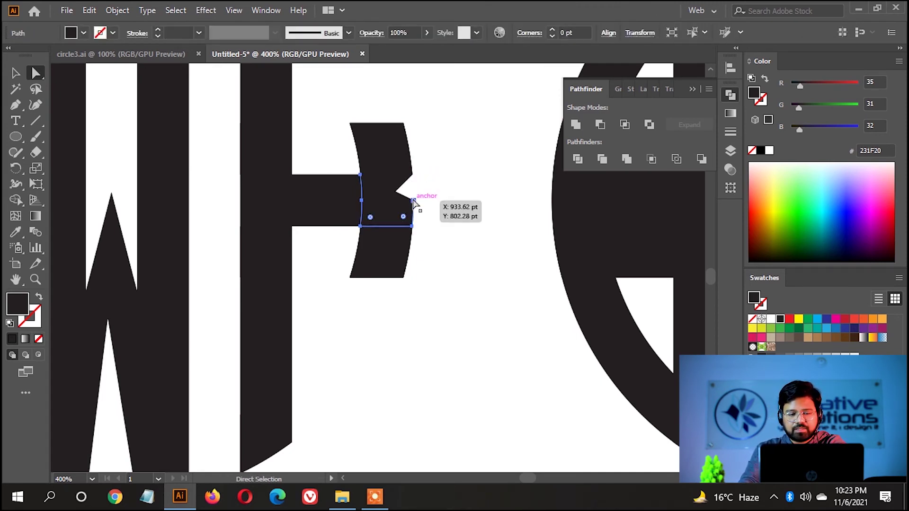
{"action": "left_click", "coordinate": [300, 203]}
{"action": "left_click", "coordinate": [249, 207]}
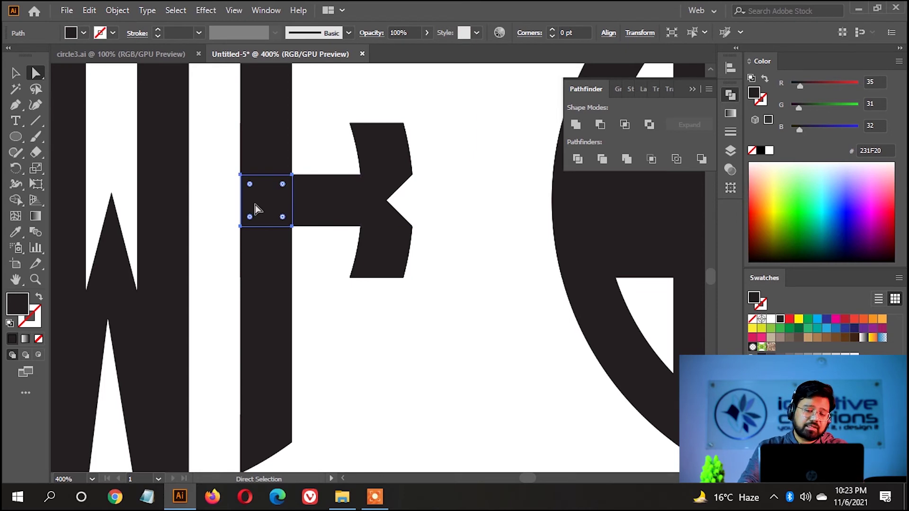
{"action": "key", "text": "ctrl"}
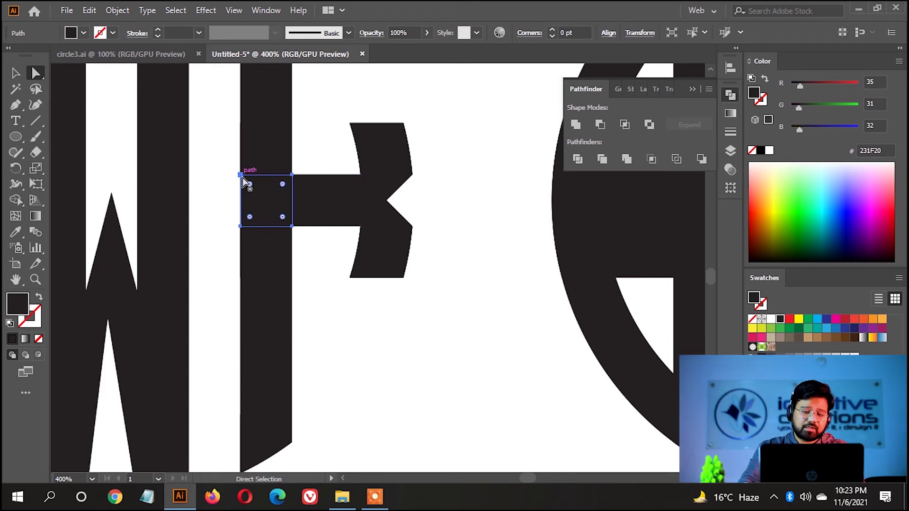
{"action": "left_click_drag", "start_coordinate": [242, 180], "coordinate": [292, 226]}
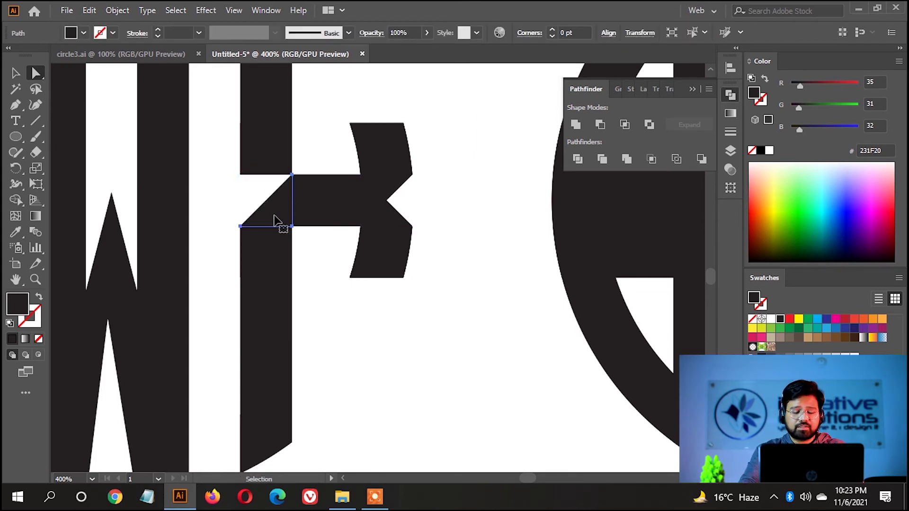
{"action": "key", "text": "ctrl+z"}
{"action": "left_click", "coordinate": [242, 228]}
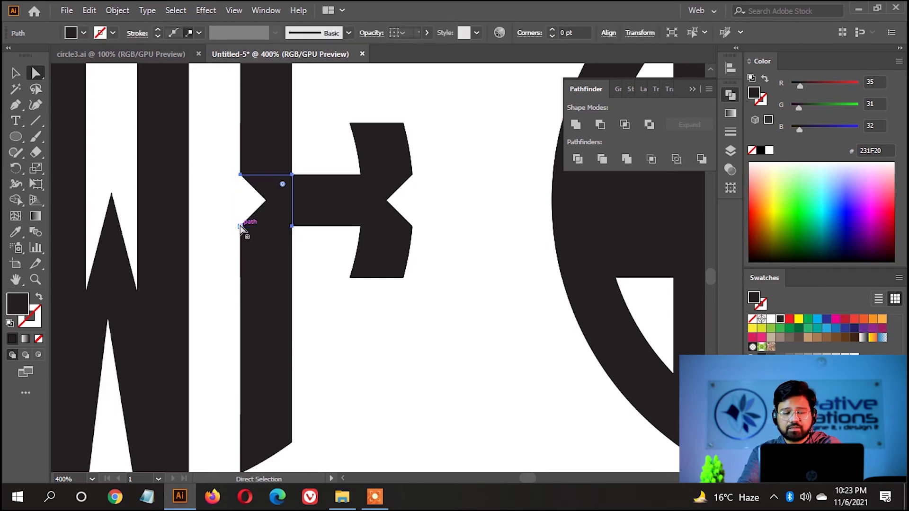
{"action": "key", "text": "ctrl+minus"}
{"action": "key", "text": "ctrl+minus"}
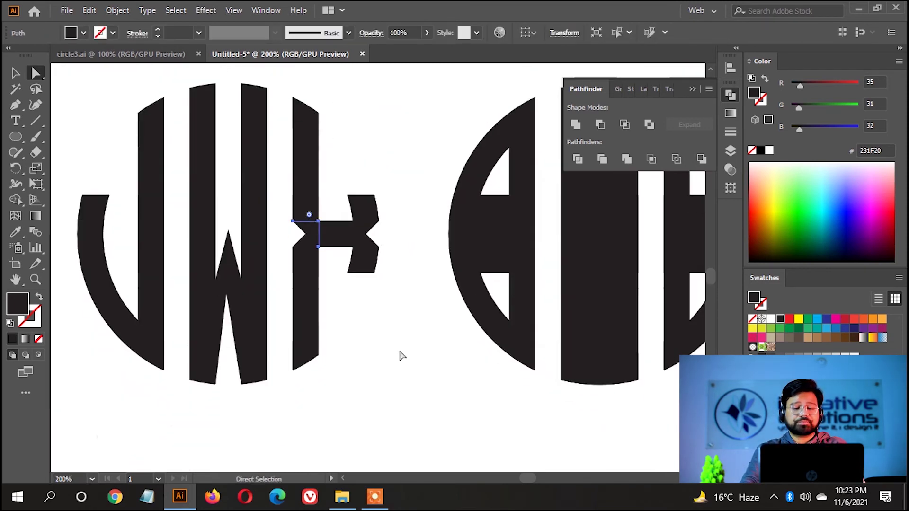
Step: Round the notch corners on both sides of the crossbar with live corner widgets
{"action": "left_click", "coordinate": [304, 209], "text": "alt"}
{"action": "left_click", "coordinate": [328, 240], "text": "alt"}
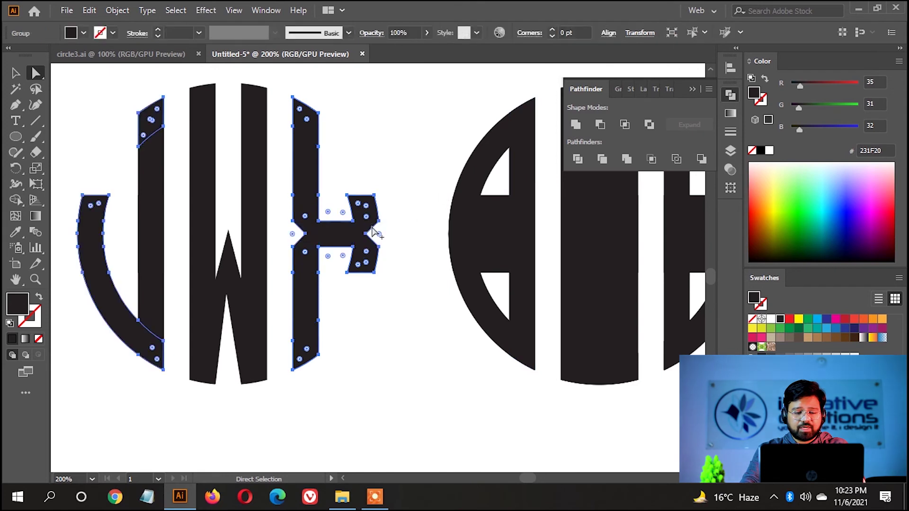
{"action": "key", "text": "ctrl+plus"}
{"action": "left_click", "coordinate": [362, 294]}
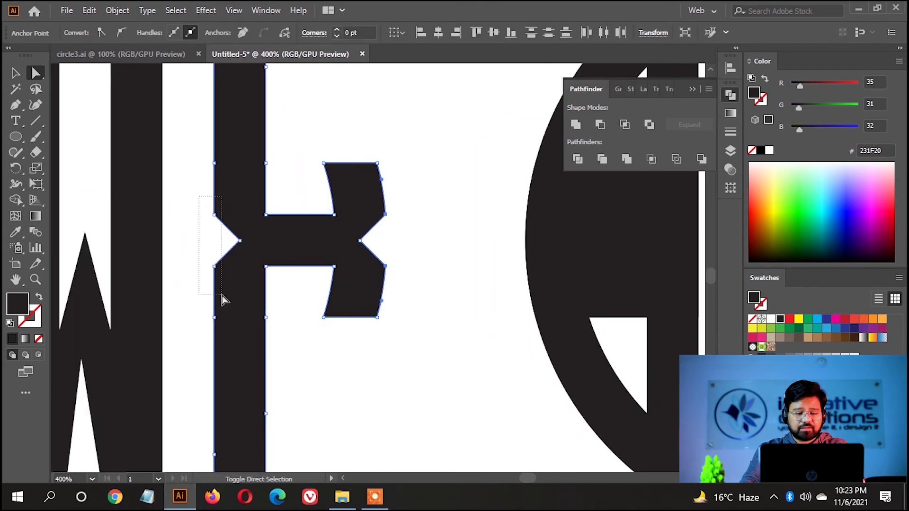
{"action": "left_click_drag", "start_coordinate": [222, 299], "coordinate": [224, 300]}
{"action": "left_click_drag", "start_coordinate": [334, 172], "coordinate": [292, 195]}
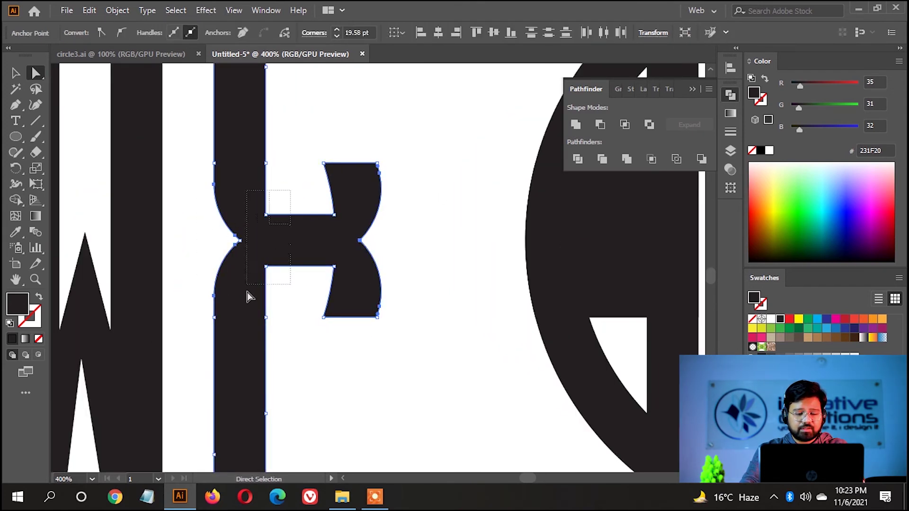
{"action": "left_click_drag", "start_coordinate": [265, 303], "coordinate": [264, 303]}
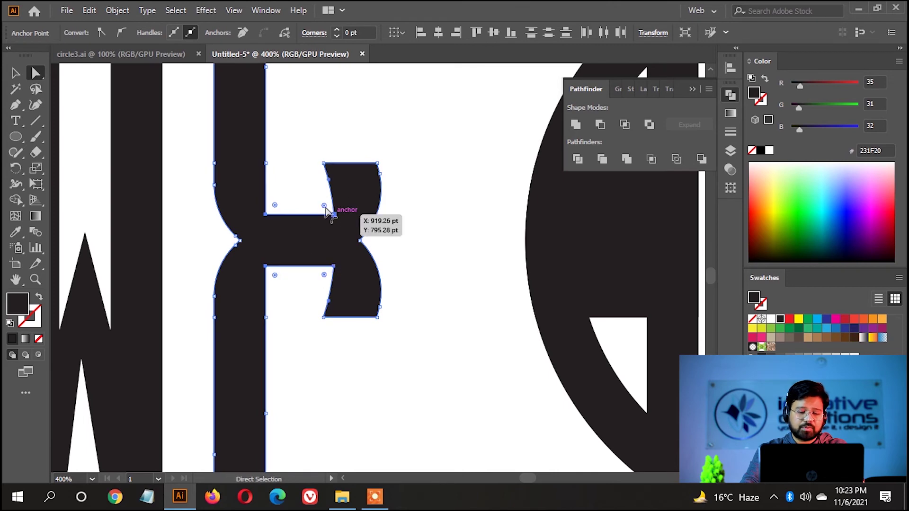
{"action": "left_click_drag", "start_coordinate": [331, 215], "coordinate": [257, 151]}
{"action": "key", "text": "ctrl+1"}
{"action": "scroll", "coordinate": [343, 136], "scroll_direction": "up", "scroll_amount": 2}
Step: Delete the grid regions above and below the crossbar to carve an H in the next circle
{"action": "key", "text": "v"}
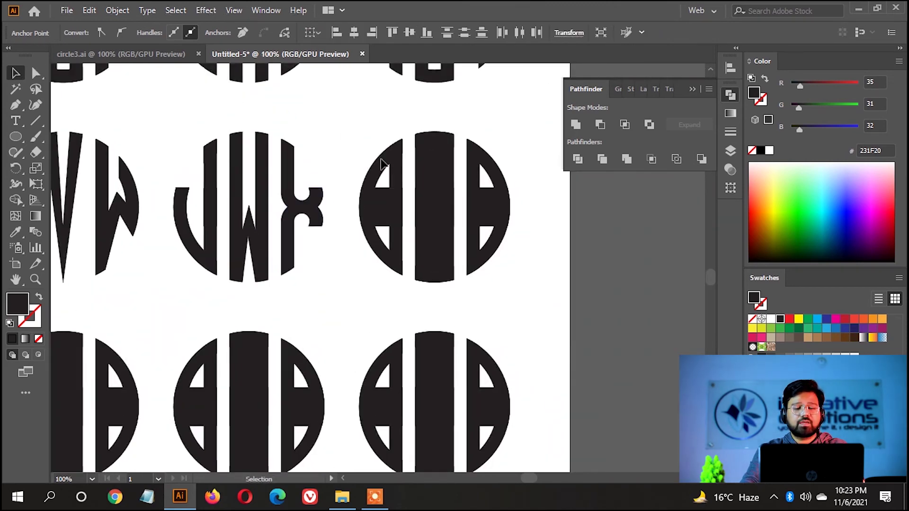
{"action": "left_click_drag", "start_coordinate": [344, 136], "coordinate": [550, 241]}
{"action": "scroll", "coordinate": [550, 248], "scroll_direction": "up", "scroll_amount": 1}
{"action": "scroll", "coordinate": [437, 229], "scroll_direction": "up", "scroll_amount": 1}
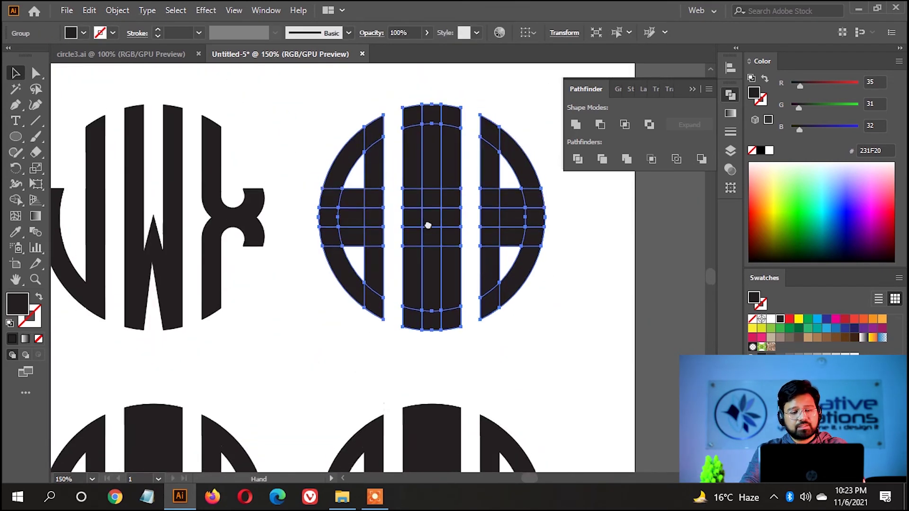
{"action": "left_click", "coordinate": [14, 203]}
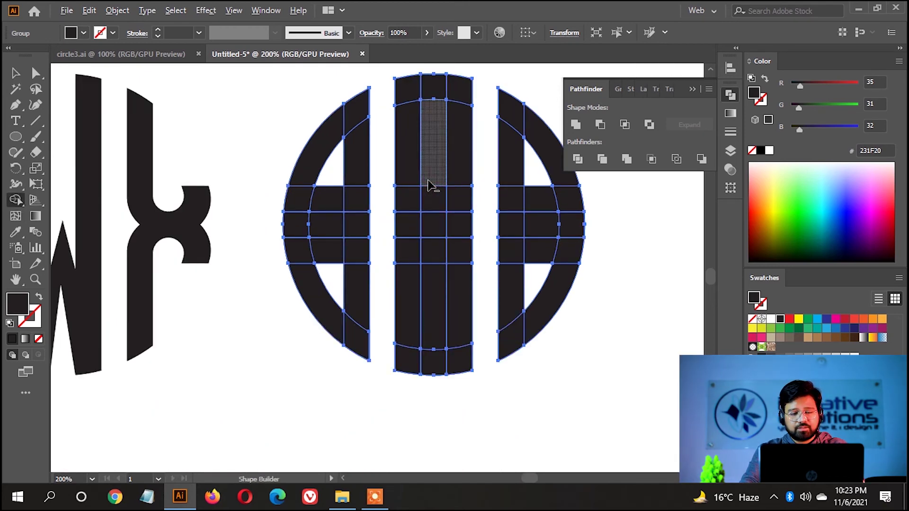
{"action": "scroll", "coordinate": [433, 137], "scroll_direction": "down", "scroll_amount": 1}
{"action": "scroll", "coordinate": [416, 192], "scroll_direction": "up", "scroll_amount": 1}
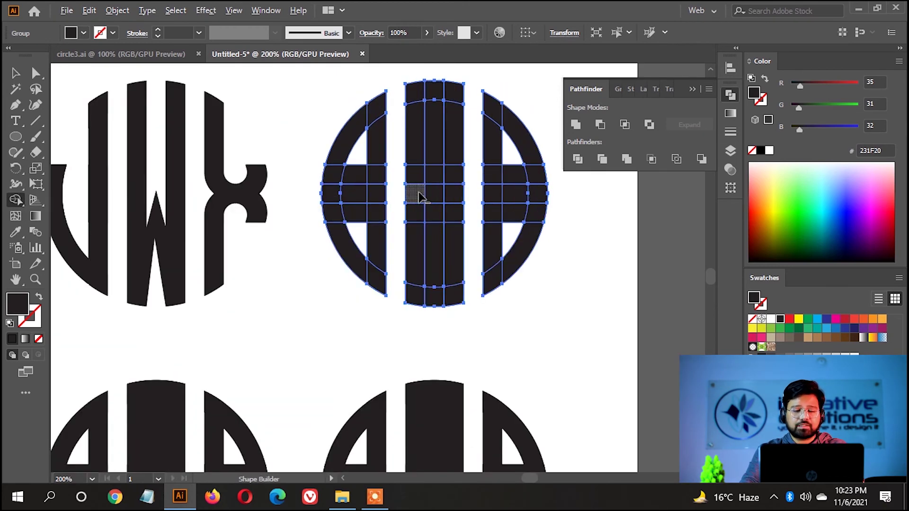
{"action": "scroll", "coordinate": [419, 195], "scroll_direction": "up", "scroll_amount": 1}
{"action": "scroll", "coordinate": [437, 159], "scroll_direction": "down", "scroll_amount": 1}
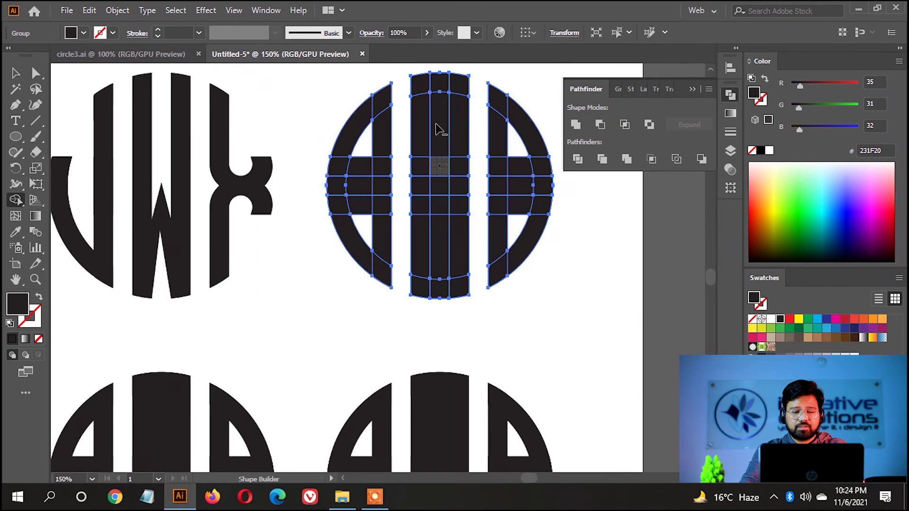
{"action": "scroll", "coordinate": [435, 126], "scroll_direction": "up", "scroll_amount": 1}
{"action": "left_click_drag", "start_coordinate": [438, 126], "coordinate": [439, 194]}
{"action": "left_click_drag", "start_coordinate": [444, 235], "coordinate": [436, 314]}
{"action": "scroll", "coordinate": [354, 197], "scroll_direction": "up", "scroll_amount": 2}
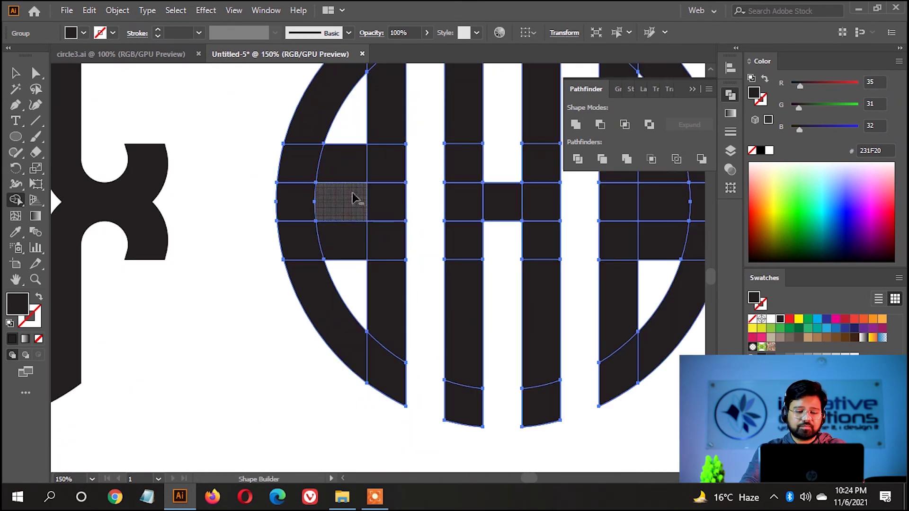
{"action": "scroll", "coordinate": [355, 203], "scroll_direction": "down", "scroll_amount": 1}
{"action": "scroll", "coordinate": [310, 217], "scroll_direction": "down", "scroll_amount": 2}
Step: Place a copy of the JVW monogram's W in the third circle and reflect it vertically
{"action": "key", "text": "v"}
{"action": "left_click", "coordinate": [244, 234]}
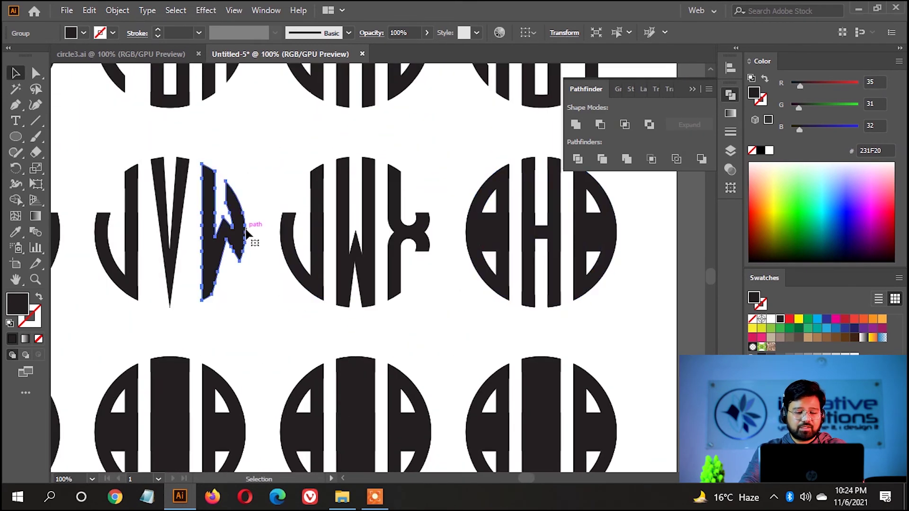
{"action": "left_click_drag", "start_coordinate": [251, 237], "coordinate": [504, 256]}
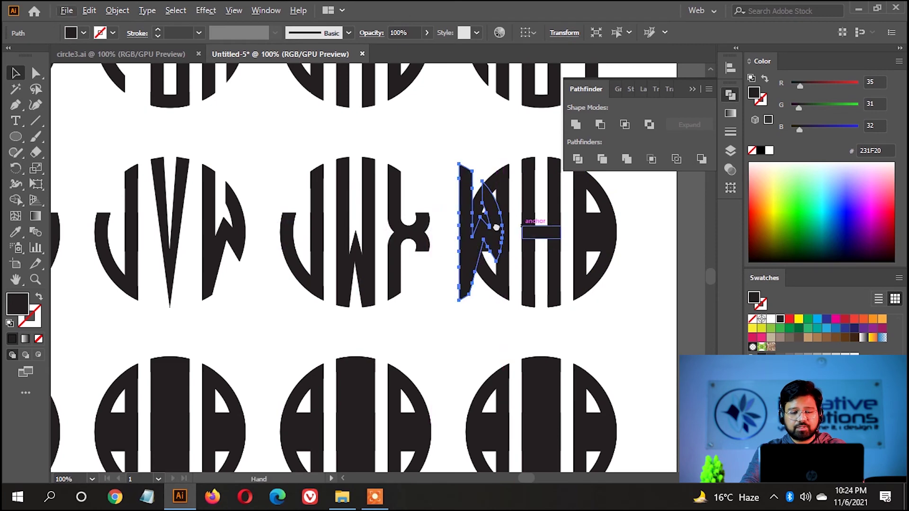
{"action": "right_click", "coordinate": [463, 195]}
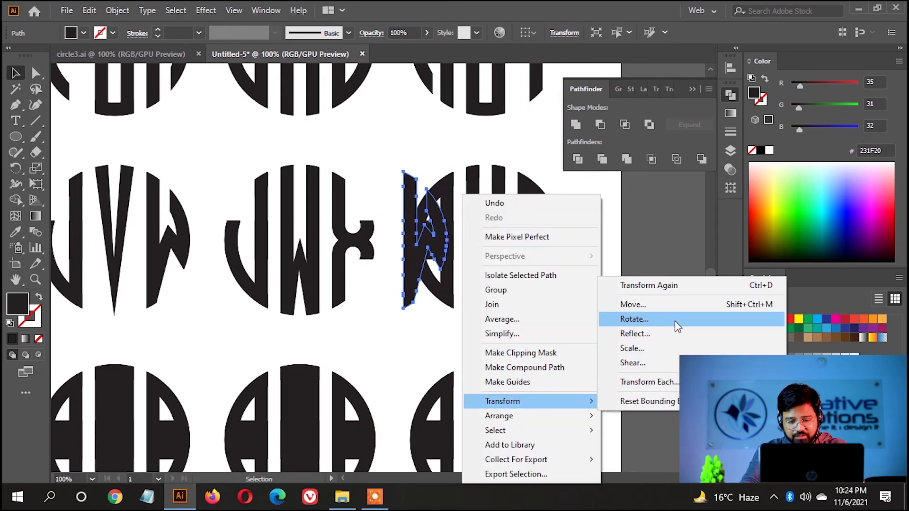
{"action": "left_click", "coordinate": [629, 334]}
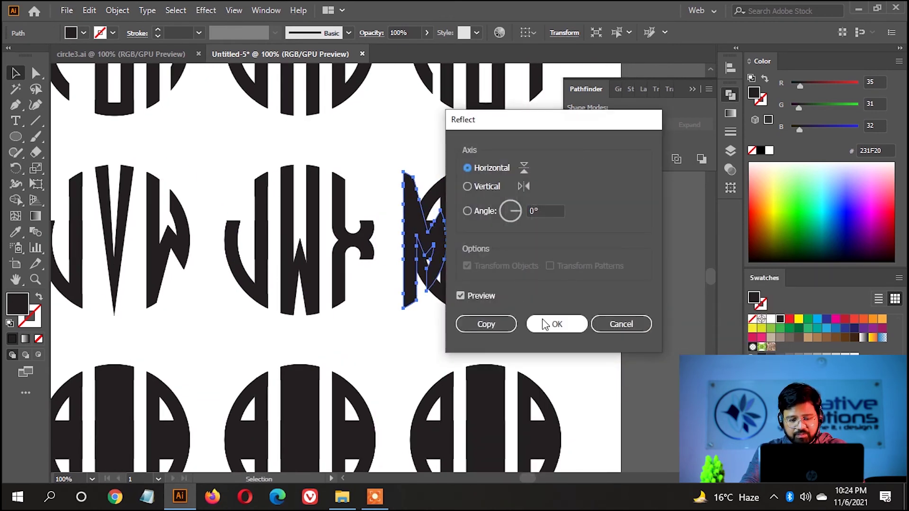
{"action": "left_click", "coordinate": [471, 186]}
{"action": "left_click", "coordinate": [556, 325]}
{"action": "scroll", "coordinate": [471, 323], "scroll_direction": "up", "scroll_amount": 3, "text": "alt"}
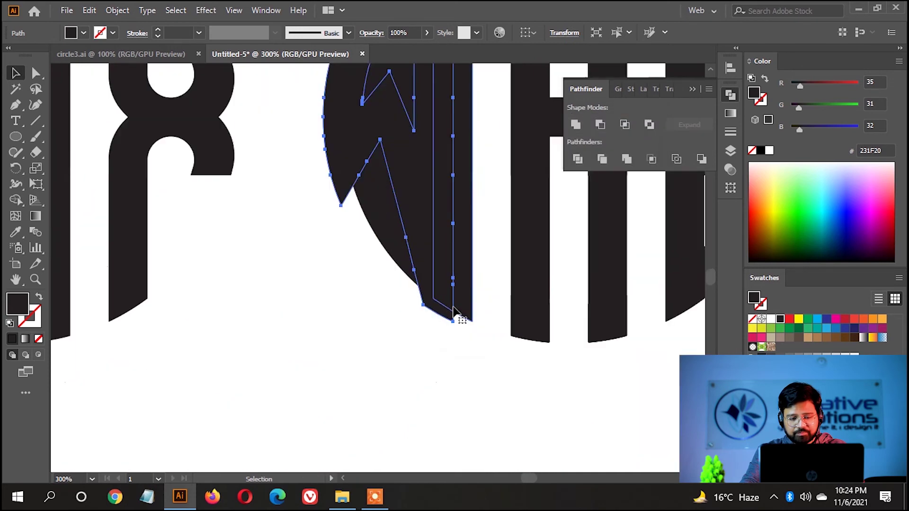
{"action": "left_click_drag", "start_coordinate": [470, 322], "coordinate": [454, 320]}
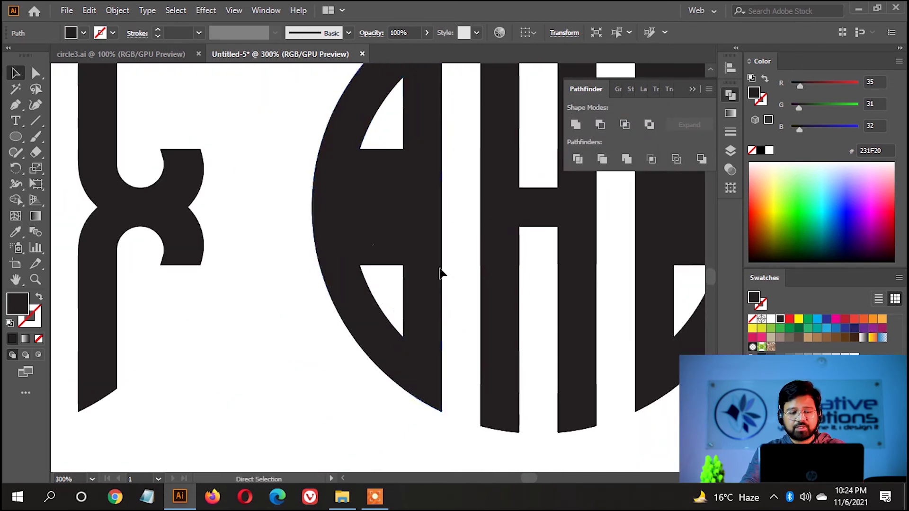
{"action": "scroll", "coordinate": [439, 269], "scroll_direction": "down", "scroll_amount": 2, "text": "alt"}
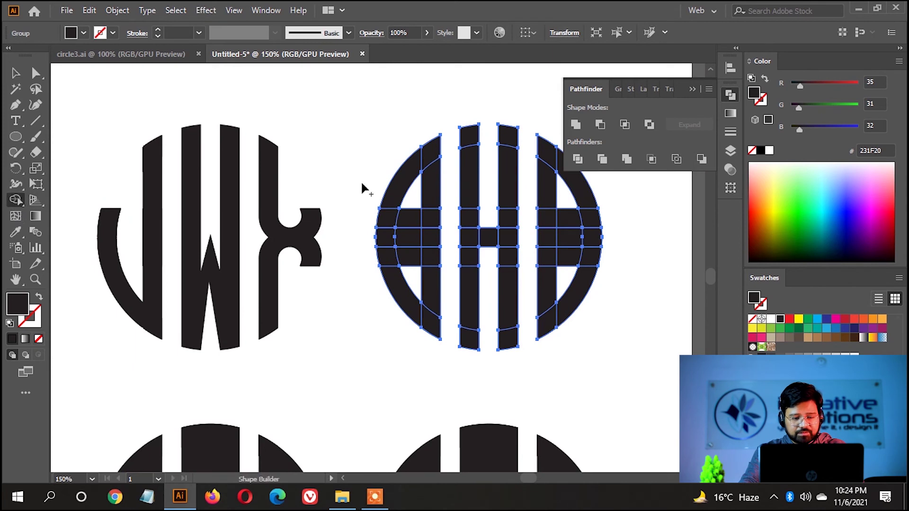
Step: Merge the mirrored W's left pieces and the top piece into solid shapes
{"action": "left_click_drag", "start_coordinate": [404, 164], "coordinate": [431, 250]}
{"action": "mouse_move", "coordinate": [366, 226]}
{"action": "left_mouse_down"}
{"action": "mouse_move", "coordinate": [386, 270]}
{"action": "mouse_move", "coordinate": [432, 163]}
{"action": "left_mouse_up"}
{"action": "scroll", "coordinate": [432, 162], "scroll_direction": "right", "scroll_amount": 3}
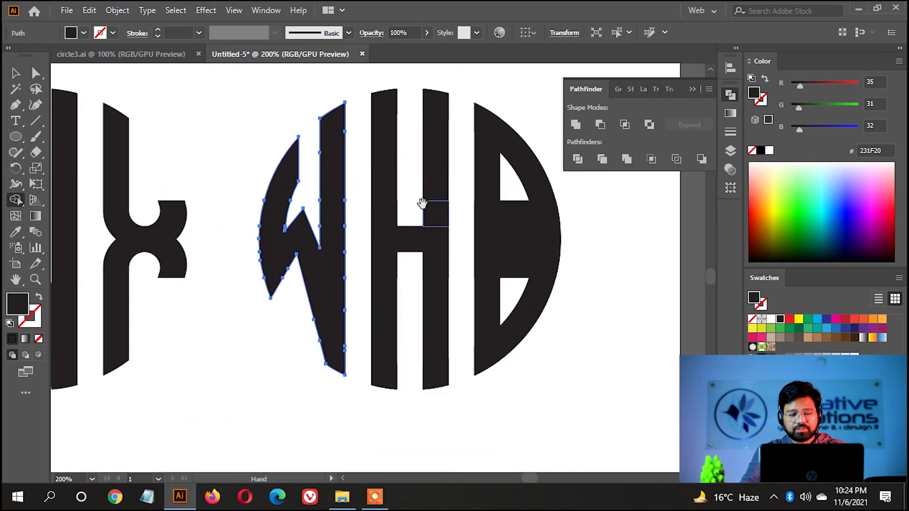
{"action": "scroll", "coordinate": [500, 310], "scroll_direction": "up", "scroll_amount": 1, "text": "alt"}
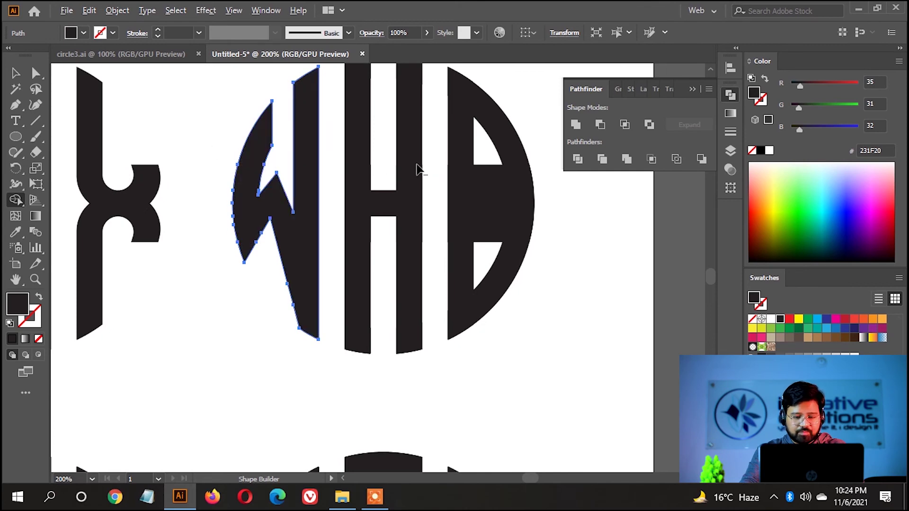
{"action": "scroll", "coordinate": [435, 169], "scroll_direction": "up", "scroll_amount": 1, "text": "alt"}
{"action": "scroll", "coordinate": [367, 209], "scroll_direction": "down", "scroll_amount": 1, "text": "alt"}
{"action": "key", "text": "v"}
{"action": "left_click", "coordinate": [229, 122]}
{"action": "key", "text": "ctrl+a"}
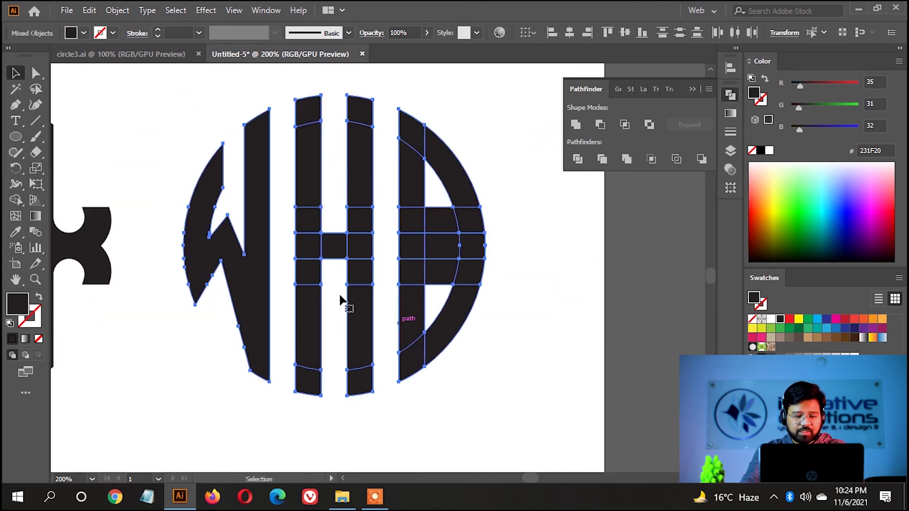
{"action": "scroll", "coordinate": [238, 246], "scroll_direction": "up", "scroll_amount": 1, "text": "alt"}
{"action": "left_click", "coordinate": [16, 199]}
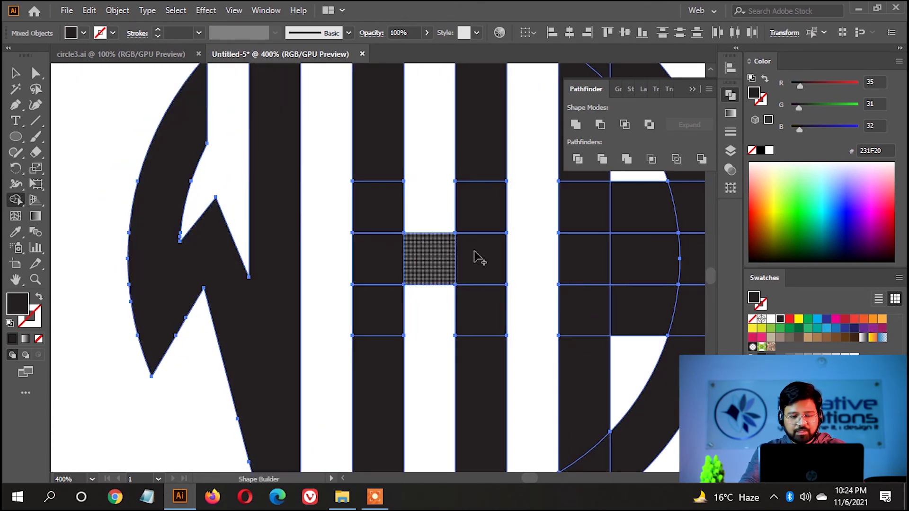
{"action": "left_click_drag", "start_coordinate": [491, 254], "coordinate": [427, 244]}
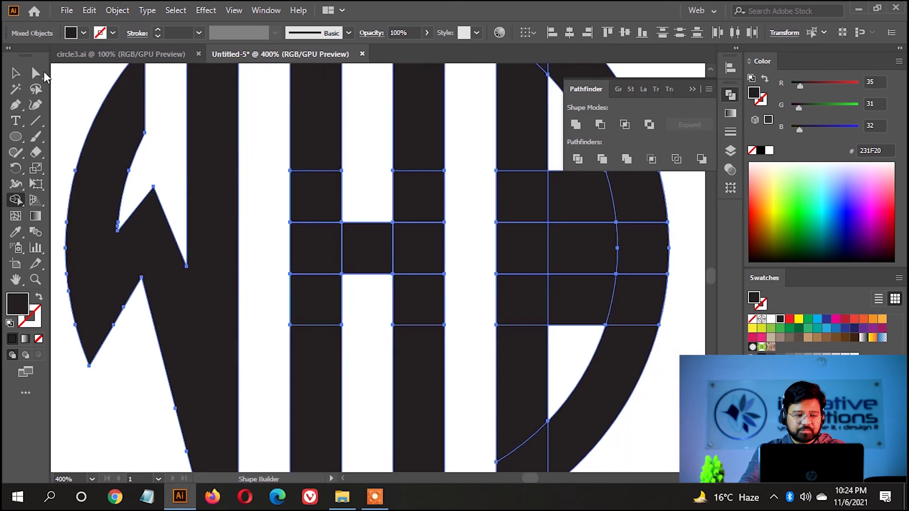
{"action": "left_click", "coordinate": [43, 73]}
Step: Delete the crossbar square's top-right anchor and adjust it into a pointed notch at the H's right stem
{"action": "left_click", "coordinate": [431, 246]}
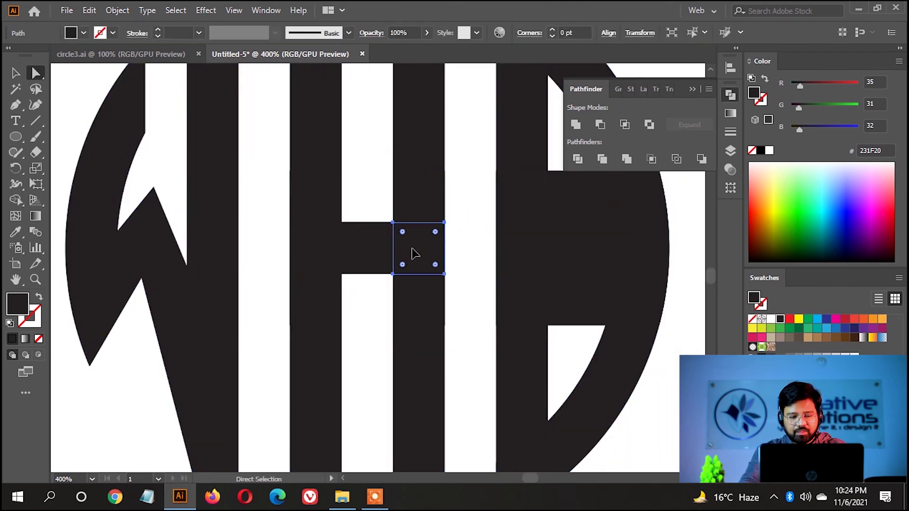
{"action": "left_click", "coordinate": [451, 273]}
{"action": "left_click", "coordinate": [445, 274]}
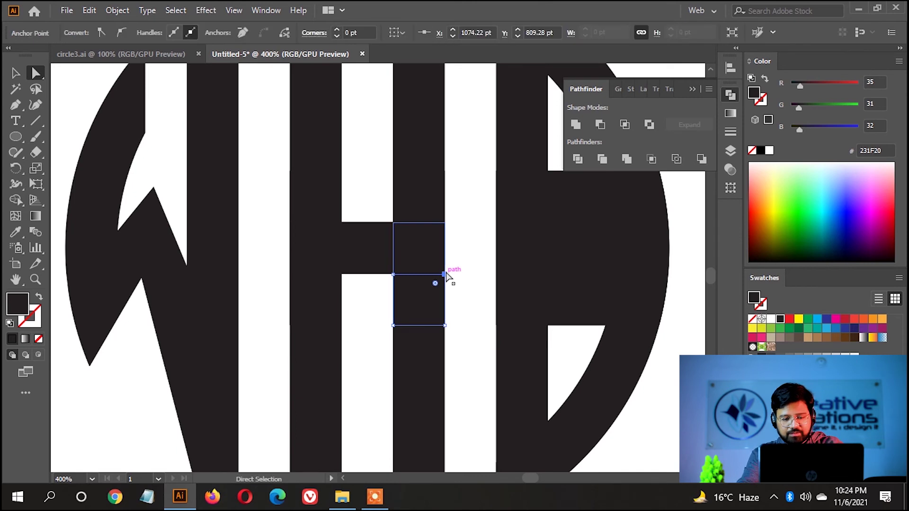
{"action": "left_click", "coordinate": [444, 270]}
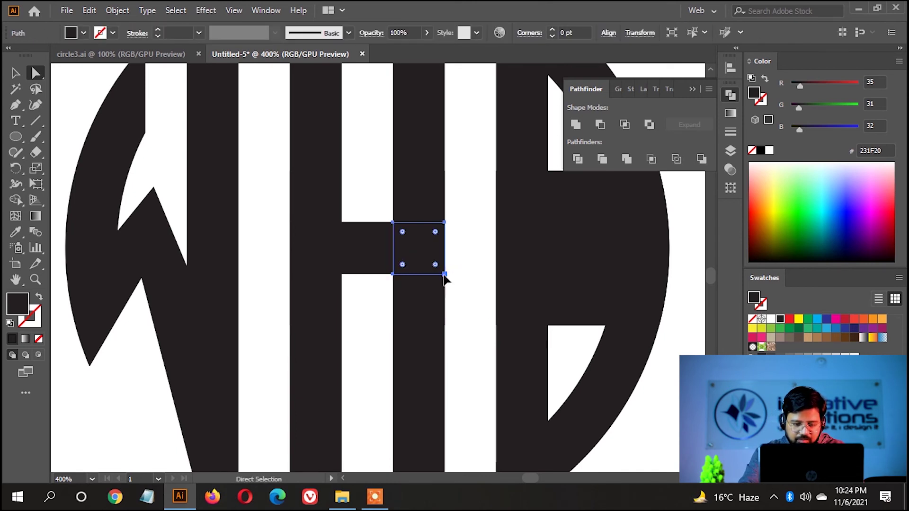
{"action": "left_click", "coordinate": [444, 274]}
{"action": "key", "text": "Delete"}
{"action": "key", "text": "ctrl+z"}
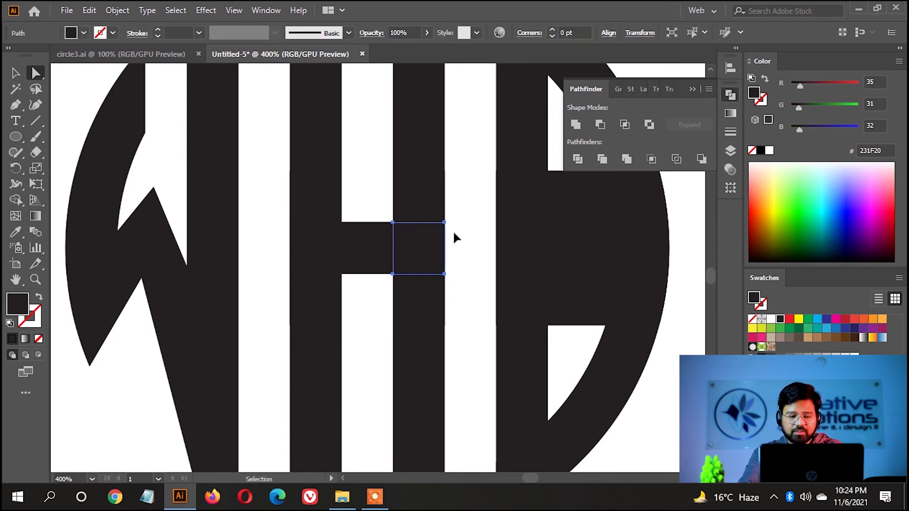
{"action": "key", "text": "Delete"}
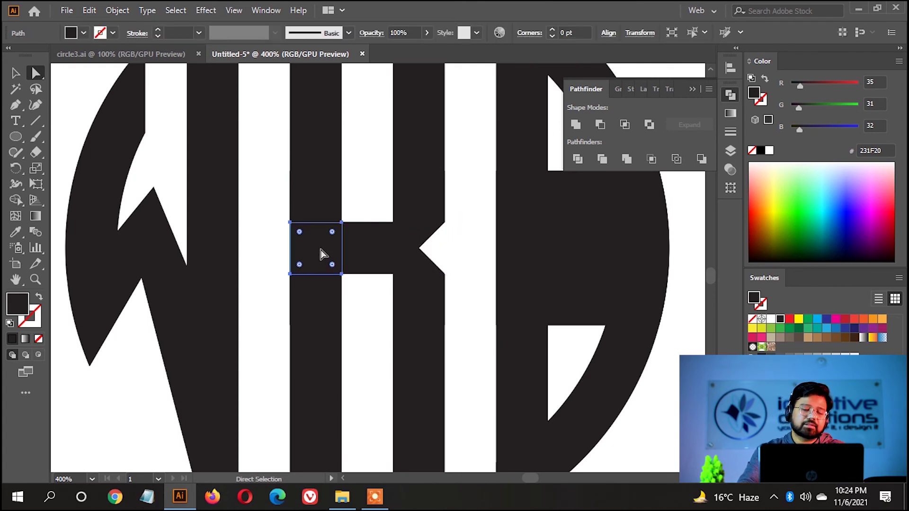
{"action": "left_click_drag", "start_coordinate": [312, 246], "coordinate": [384, 280]}
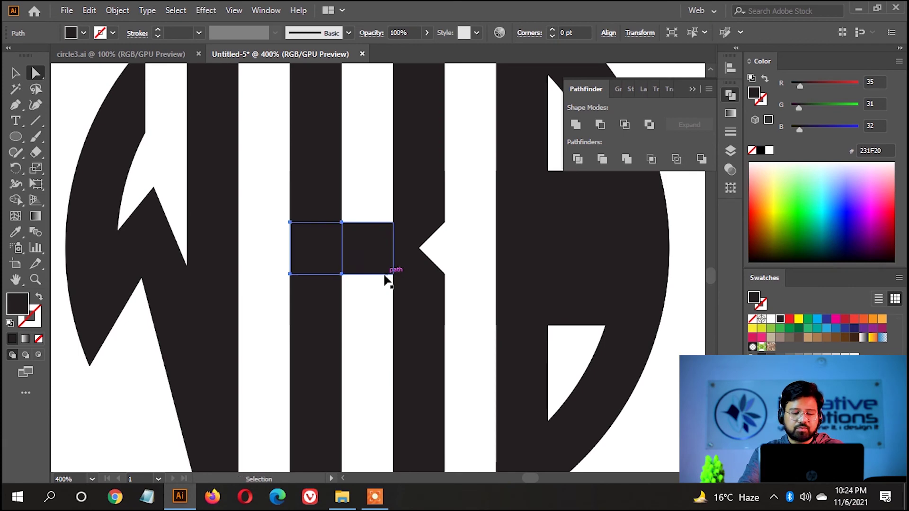
{"action": "left_click", "coordinate": [291, 274]}
Step: Round the middle letter's pinched right-side corners with live corner widgets
{"action": "scroll", "coordinate": [381, 249], "scroll_direction": "down", "scroll_amount": 5}
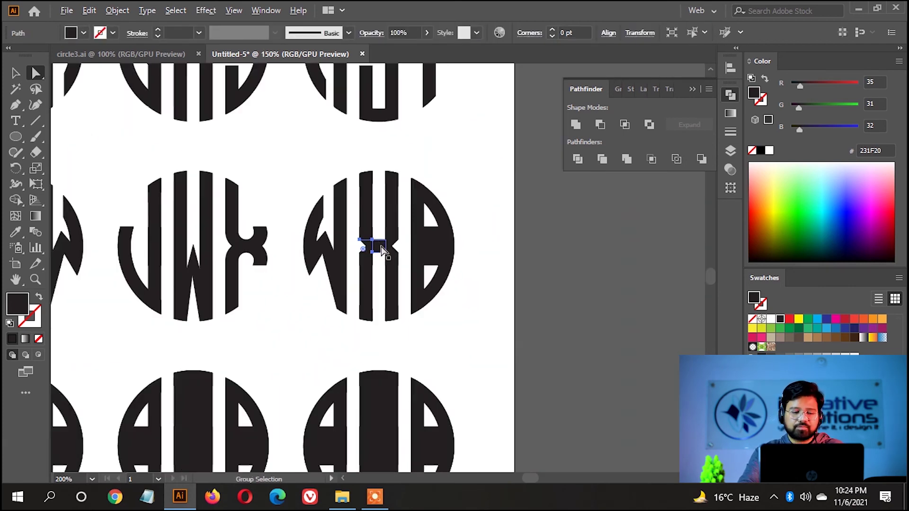
{"action": "scroll", "coordinate": [364, 178], "scroll_direction": "up", "scroll_amount": 2}
{"action": "left_click_drag", "start_coordinate": [347, 149], "coordinate": [422, 388]}
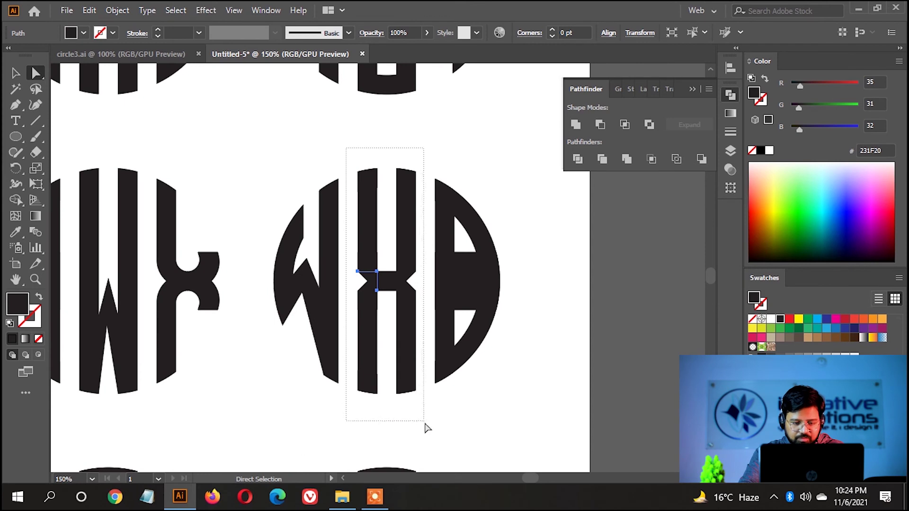
{"action": "left_click_drag", "start_coordinate": [425, 427], "coordinate": [426, 426]}
{"action": "left_click", "coordinate": [438, 257], "text": "shift"}
{"action": "scroll", "coordinate": [437, 255], "scroll_direction": "up", "scroll_amount": 2}
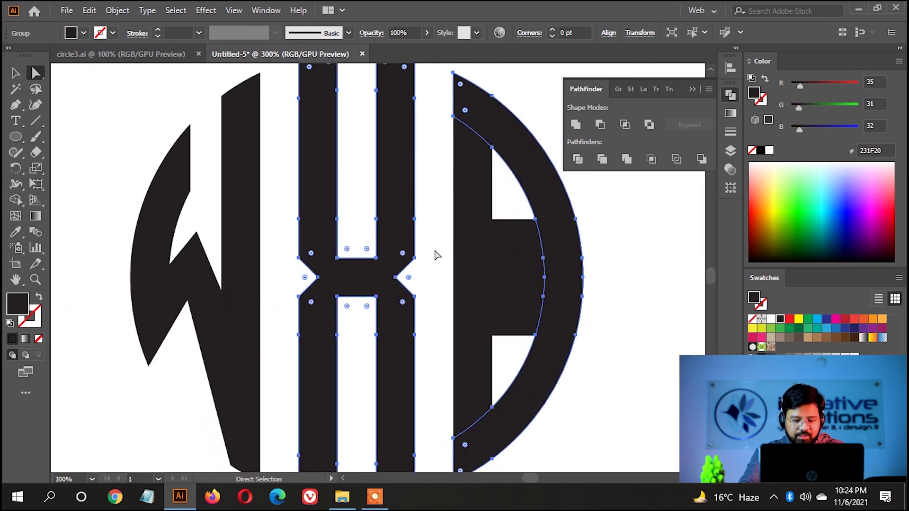
{"action": "left_click_drag", "start_coordinate": [406, 320], "coordinate": [408, 281]}
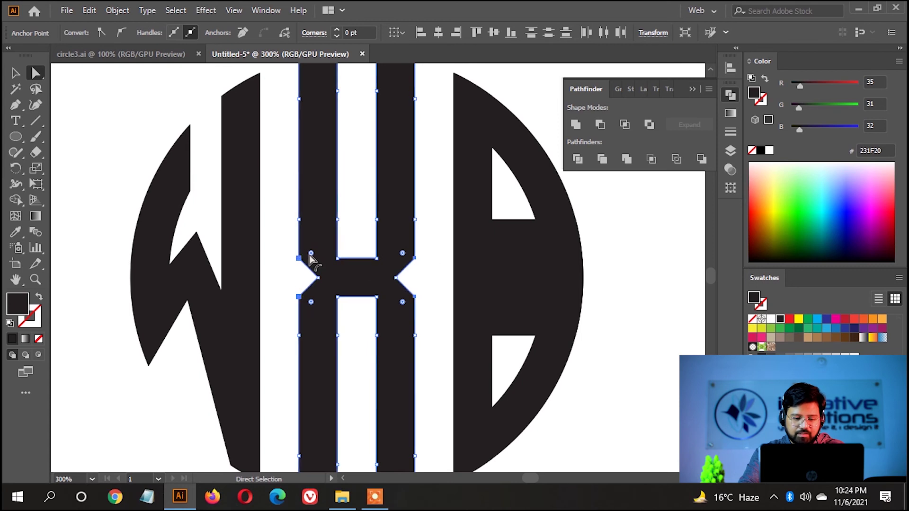
{"action": "left_click_drag", "start_coordinate": [310, 254], "coordinate": [362, 234]}
{"action": "scroll", "coordinate": [362, 234], "scroll_direction": "down", "scroll_amount": 1}
{"action": "key", "text": "ctrl+shift+a"}
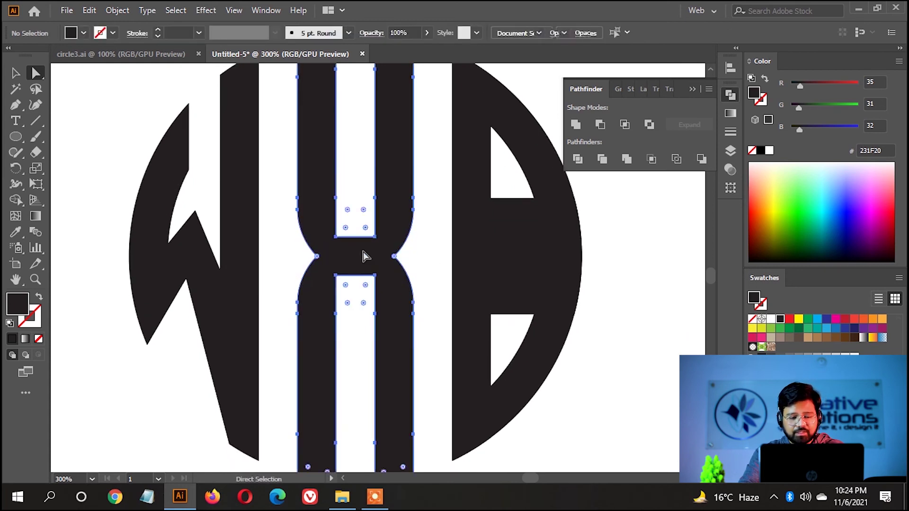
Step: Round the X's inner corner points to give the middle letter curves
{"action": "left_click", "coordinate": [354, 259]}
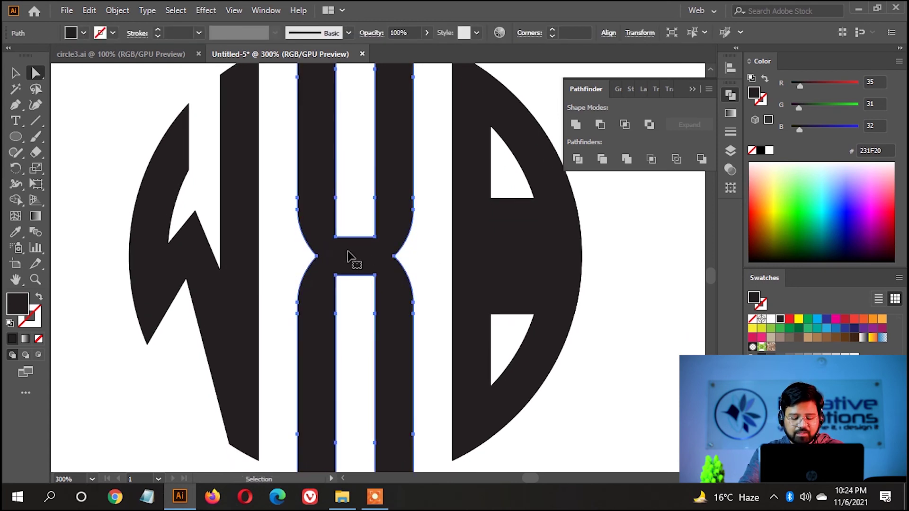
{"action": "left_click", "coordinate": [336, 237]}
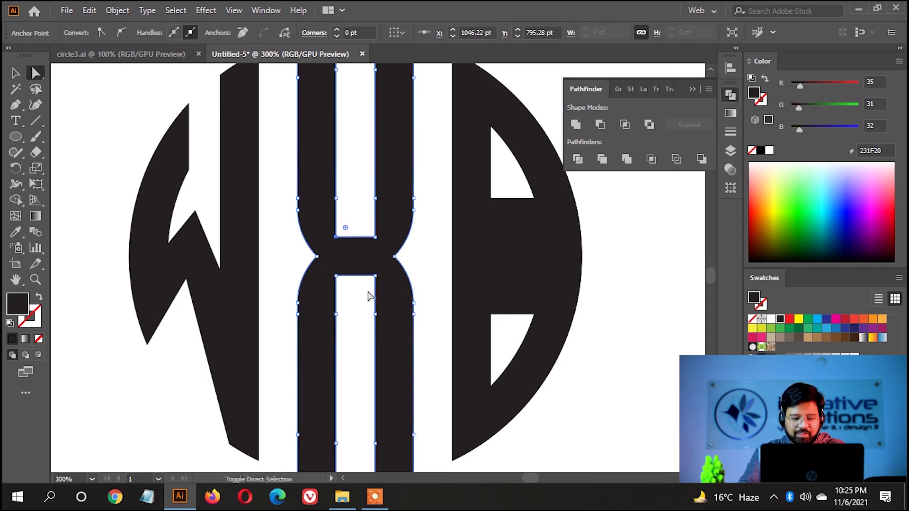
{"action": "mouse_move", "coordinate": [384, 268]}
{"action": "left_mouse_down"}
{"action": "mouse_move", "coordinate": [369, 290]}
{"action": "mouse_move", "coordinate": [279, 349]}
{"action": "left_mouse_up"}
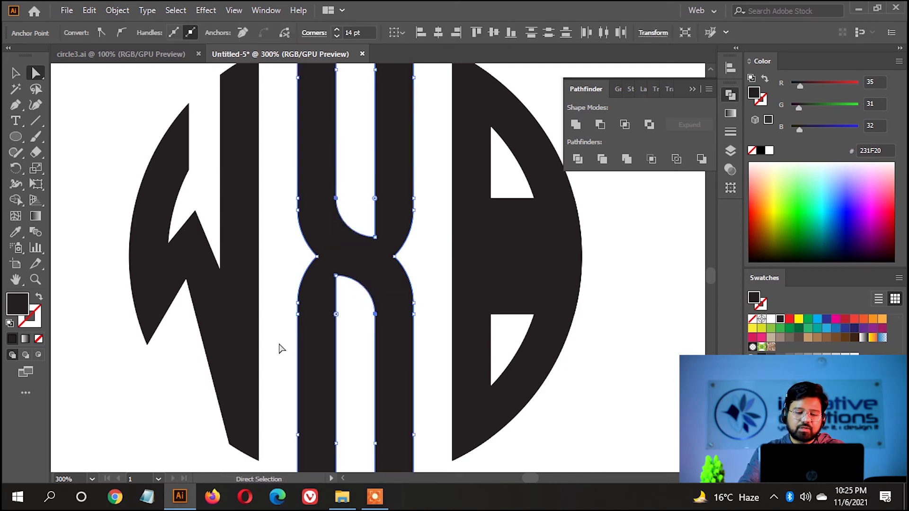
{"action": "left_click", "coordinate": [433, 238]}
{"action": "left_click", "coordinate": [373, 243]}
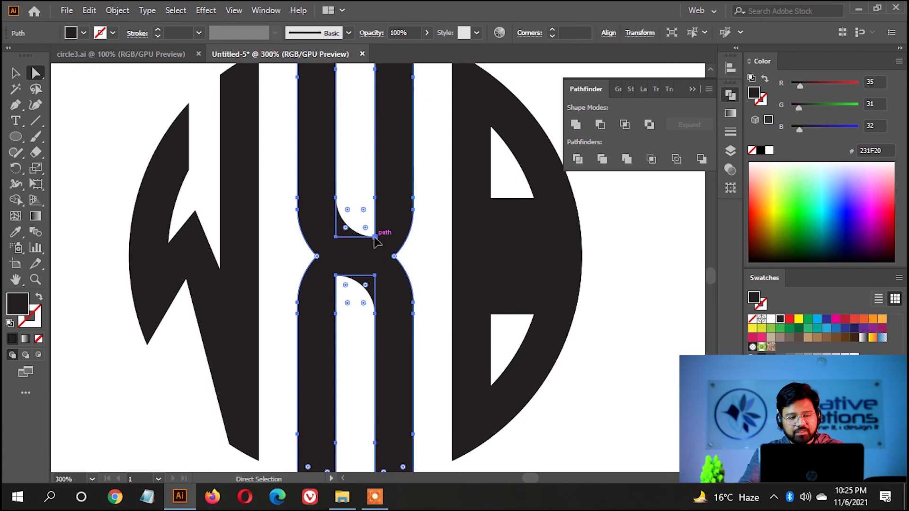
{"action": "left_click", "coordinate": [375, 237]}
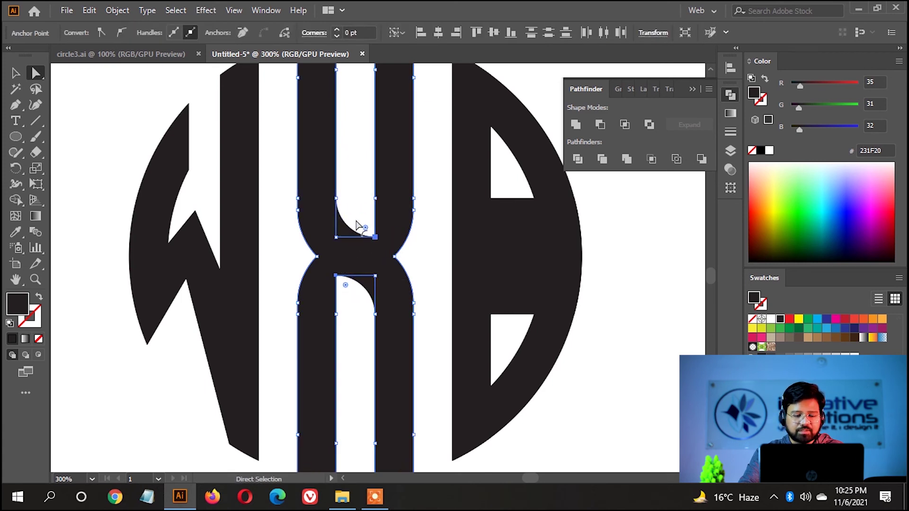
{"action": "left_click_drag", "start_coordinate": [358, 226], "coordinate": [361, 229]}
{"action": "key", "text": "ctrl+minus"}
{"action": "key", "text": "ctrl+minus"}
{"action": "key", "text": "ctrl+shift+a"}
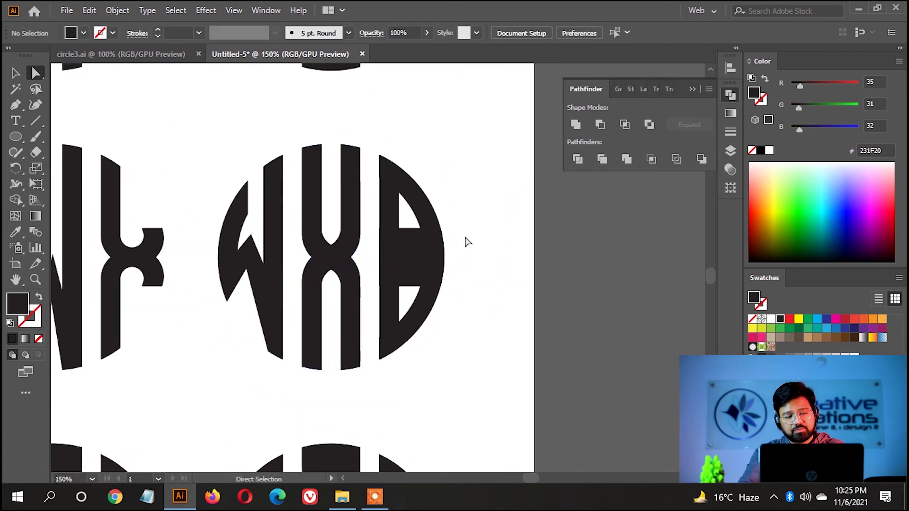
{"action": "key", "text": "ctrl+z"}
{"action": "key", "text": "ctrl+plus"}
Step: Delete the B's upper crescent and inner cells to begin carving a Y
{"action": "key", "text": "v"}
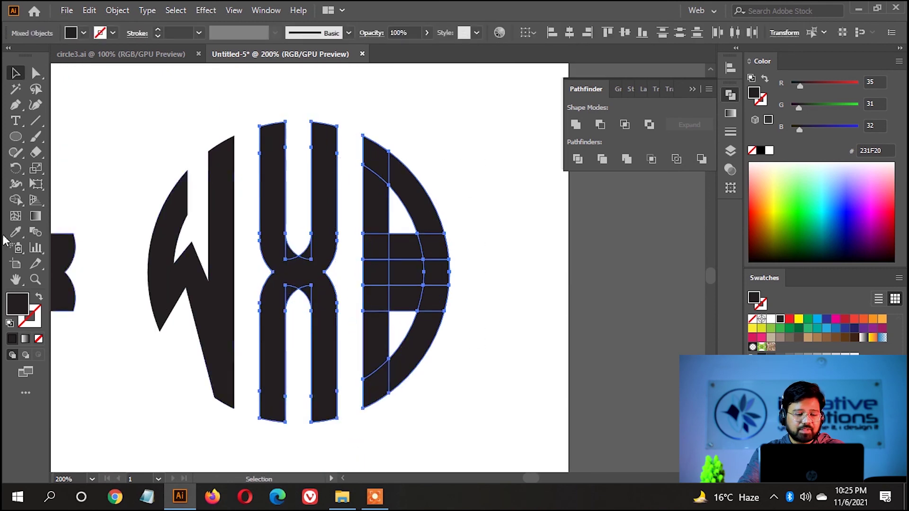
{"action": "left_click_drag", "start_coordinate": [401, 245], "coordinate": [426, 264]}
{"action": "left_click", "coordinate": [402, 299], "text": "alt"}
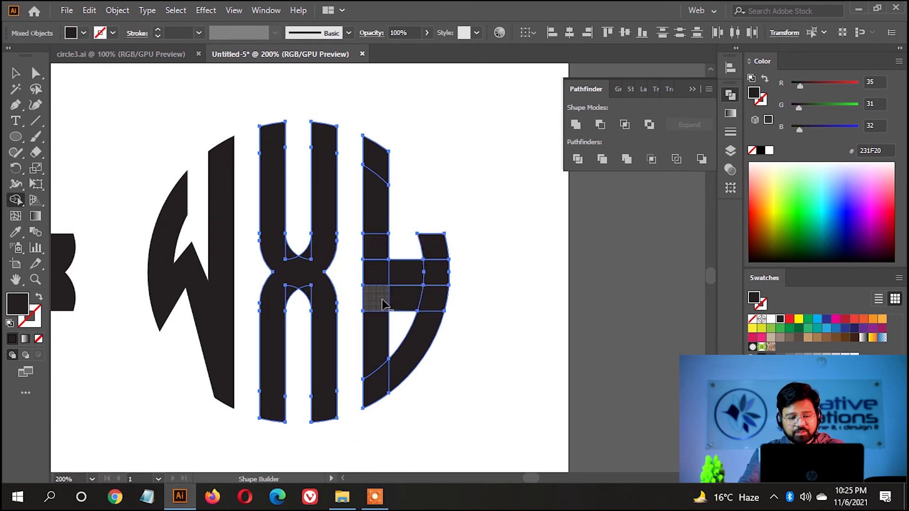
{"action": "scroll", "coordinate": [426, 320], "scroll_direction": "down", "scroll_amount": 2}
{"action": "left_click_drag", "start_coordinate": [473, 335], "coordinate": [558, 260]}
{"action": "scroll", "coordinate": [559, 259], "scroll_direction": "down", "scroll_amount": 4}
{"action": "mouse_move", "coordinate": [390, 290]}
{"action": "left_mouse_down"}
{"action": "mouse_move", "coordinate": [516, 252]}
{"action": "mouse_move", "coordinate": [425, 271]}
{"action": "mouse_move", "coordinate": [459, 258]}
{"action": "left_mouse_up"}
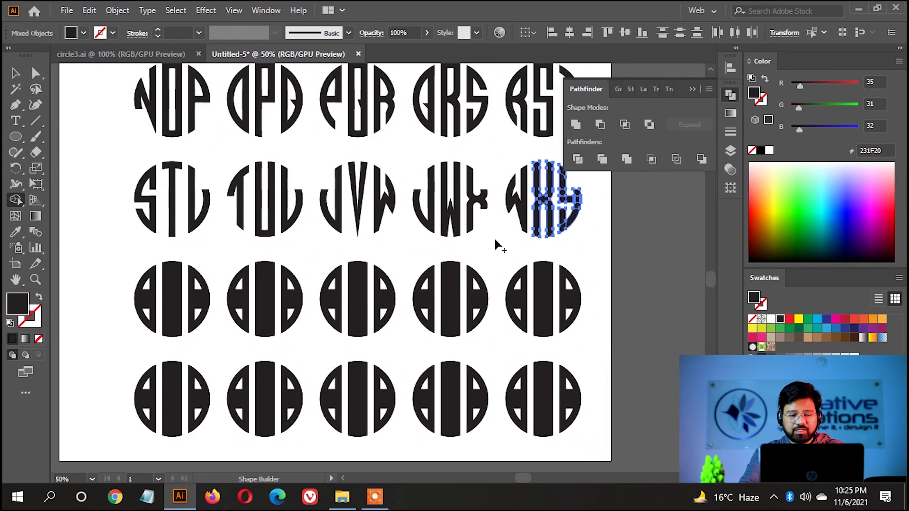
Step: Select the x-shaped path inside the JWX monogram group
{"action": "left_click", "coordinate": [473, 204]}
{"action": "double_click", "coordinate": [472, 204]}
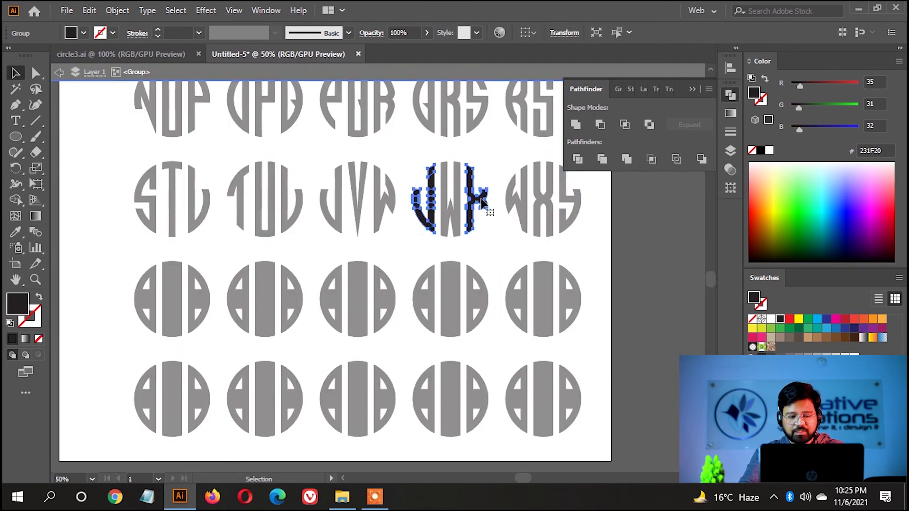
{"action": "double_click", "coordinate": [478, 198]}
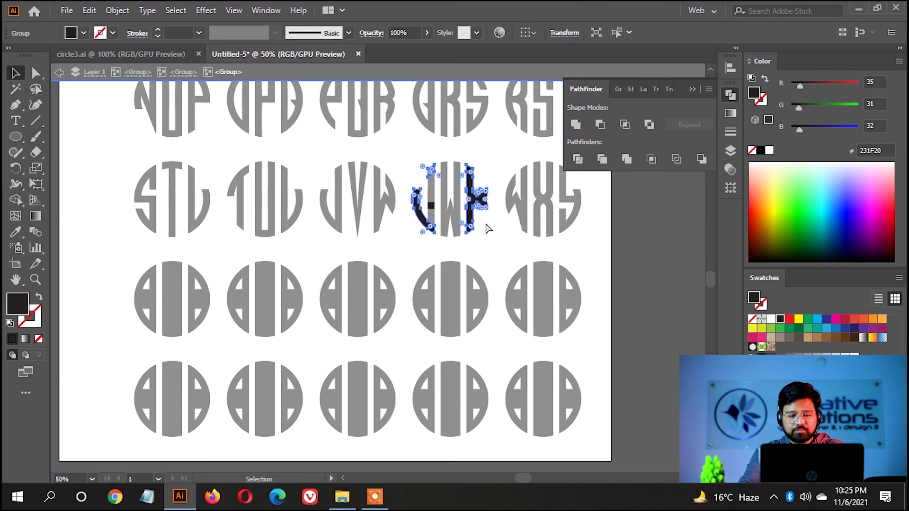
{"action": "left_click", "coordinate": [398, 254]}
{"action": "double_click", "coordinate": [399, 254]}
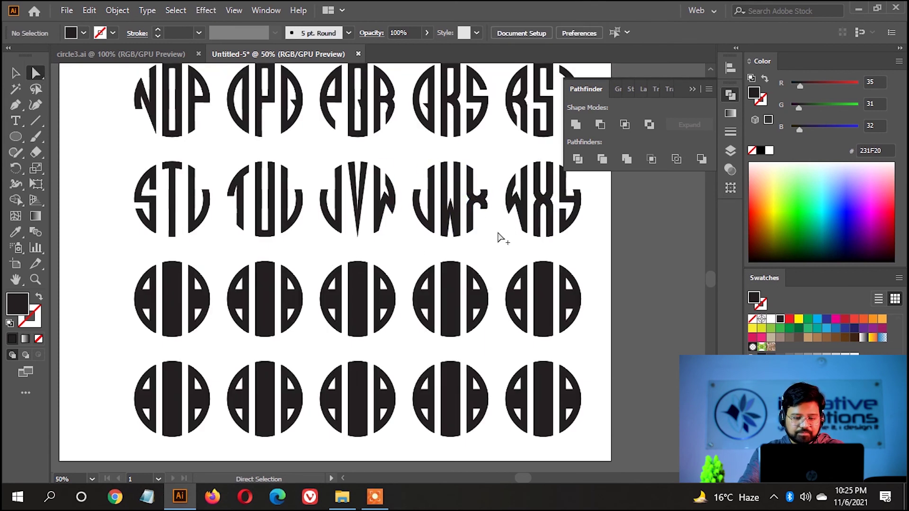
{"action": "scroll", "coordinate": [498, 237], "scroll_direction": "up", "scroll_amount": 5}
{"action": "left_click", "coordinate": [398, 161]}
Step: Mirror a copy of the x vertically and place it beside the first blank circle
{"action": "scroll", "coordinate": [419, 191], "scroll_direction": "down", "scroll_amount": 2}
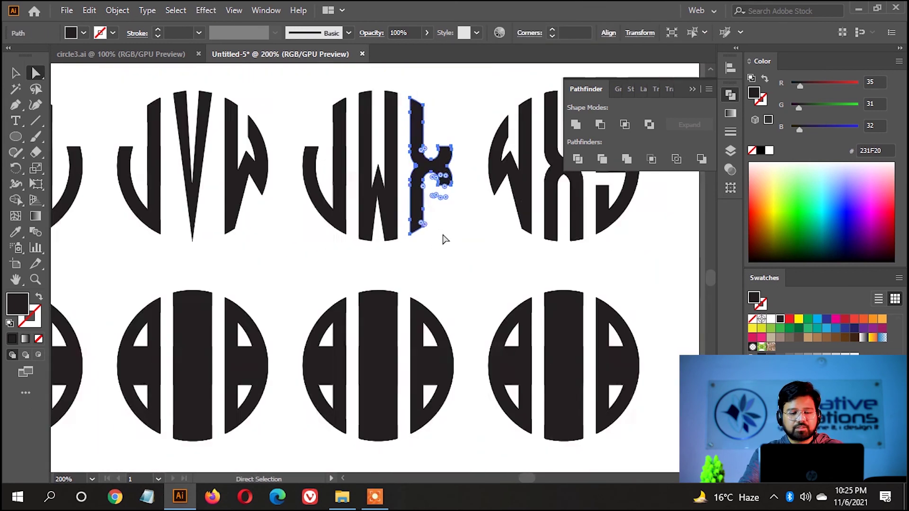
{"action": "scroll", "coordinate": [445, 239], "scroll_direction": "down", "scroll_amount": 2}
{"action": "scroll", "coordinate": [370, 269], "scroll_direction": "left", "scroll_amount": 5}
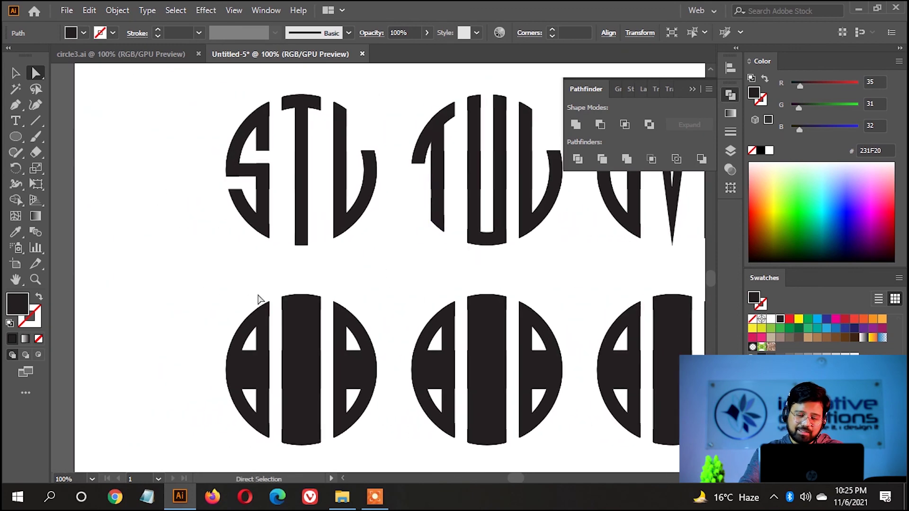
{"action": "left_click_drag", "start_coordinate": [298, 308], "coordinate": [359, 249]}
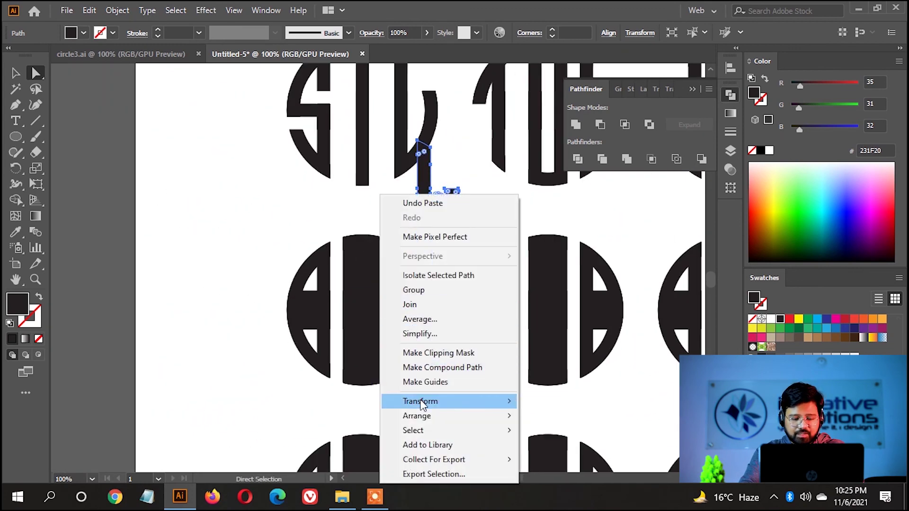
{"action": "left_click", "coordinate": [539, 334]}
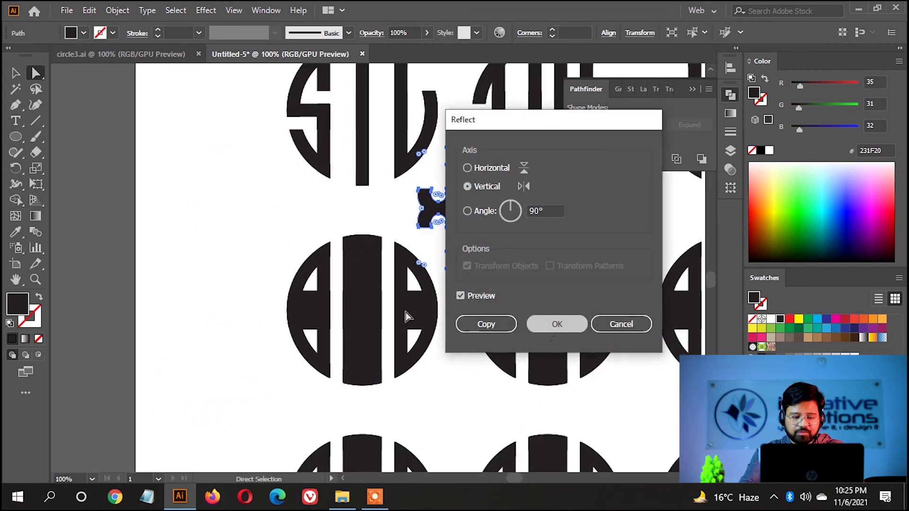
{"action": "key", "text": "Return"}
{"action": "left_click_drag", "start_coordinate": [475, 260], "coordinate": [313, 360]}
{"action": "scroll", "coordinate": [312, 360], "scroll_direction": "up", "scroll_amount": 2}
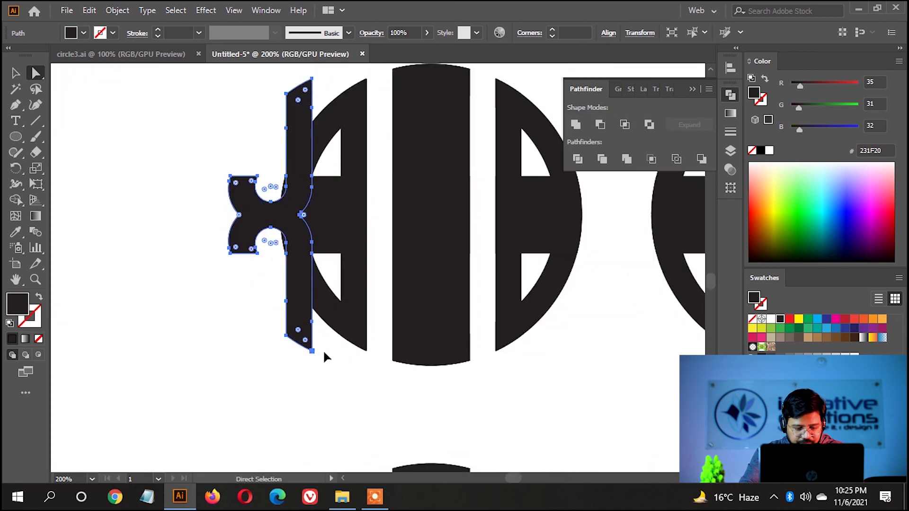
Step: Fit the mirrored x into the circle's left half and delete the old left half-circle pieces
{"action": "left_click_drag", "start_coordinate": [324, 356], "coordinate": [379, 360]}
{"action": "left_click_drag", "start_coordinate": [360, 189], "coordinate": [362, 220]}
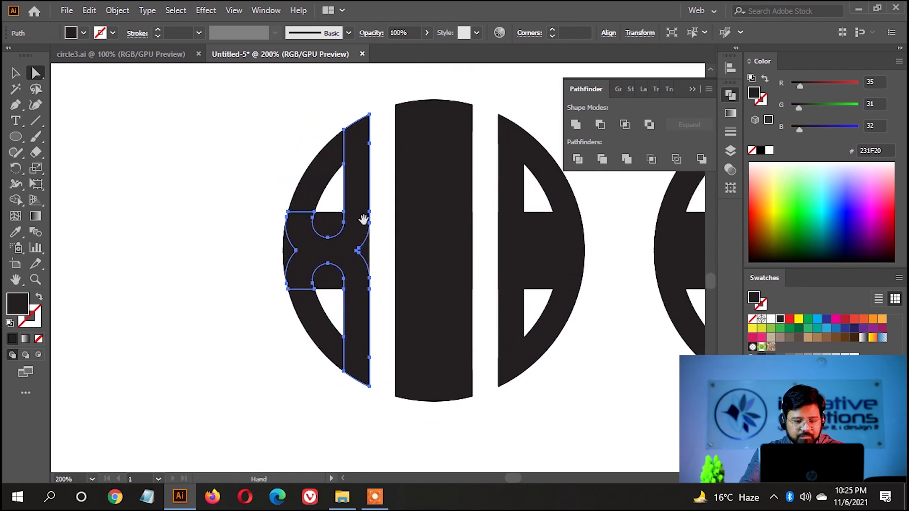
{"action": "left_click", "coordinate": [255, 77]}
{"action": "left_click_drag", "start_coordinate": [371, 344], "coordinate": [380, 420]}
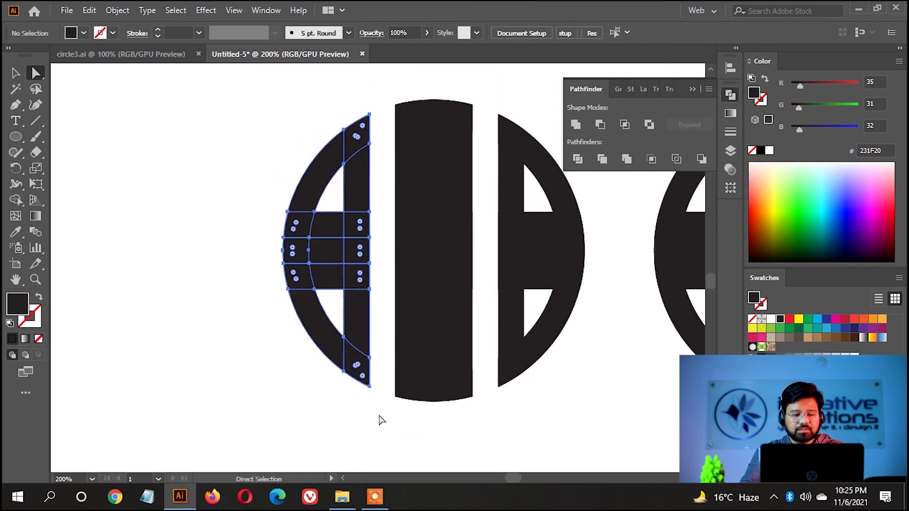
{"action": "key", "text": "Delete"}
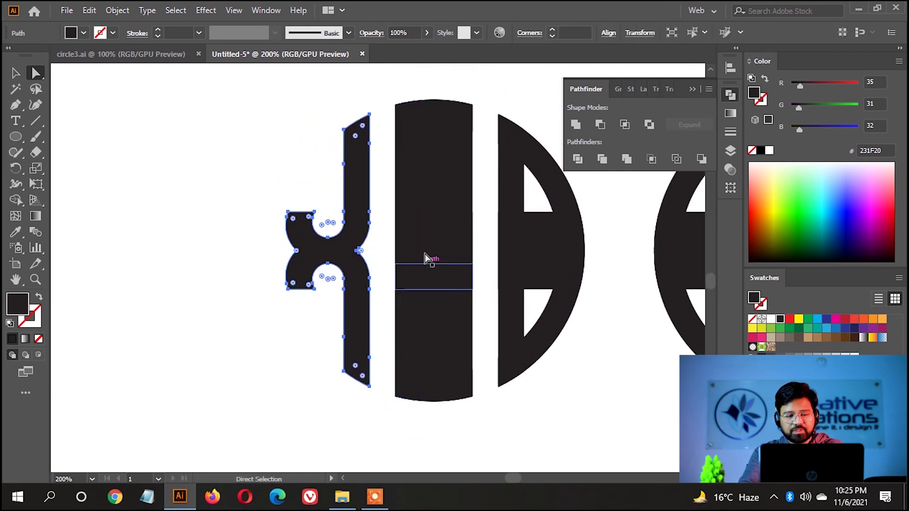
Step: Carve the Y and Z from the grid with Shape Builder, then deselect everything
{"action": "key", "text": "shift+m"}
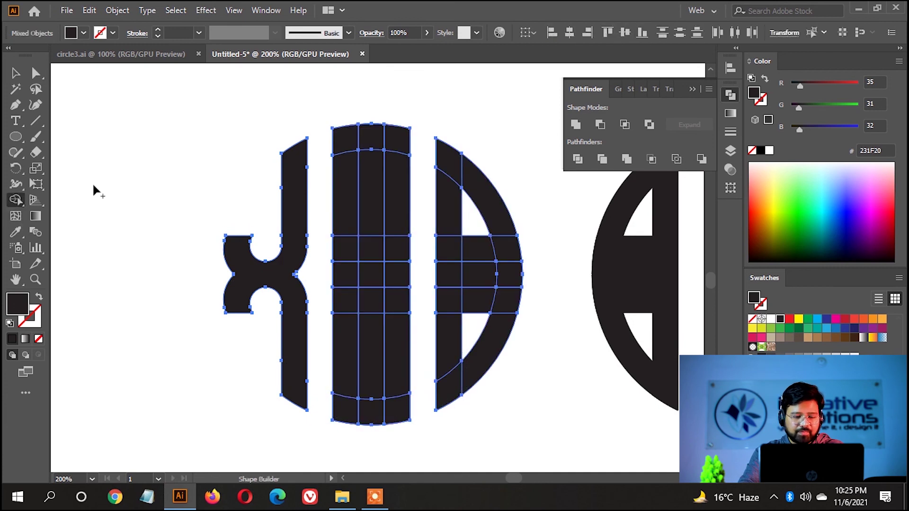
{"action": "left_click_drag", "start_coordinate": [373, 137], "coordinate": [366, 254]}
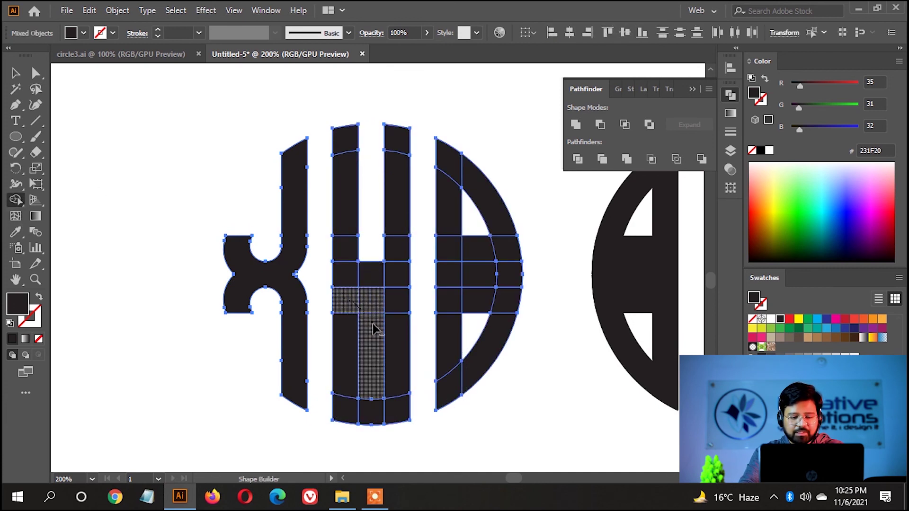
{"action": "left_click_drag", "start_coordinate": [345, 302], "coordinate": [373, 331]}
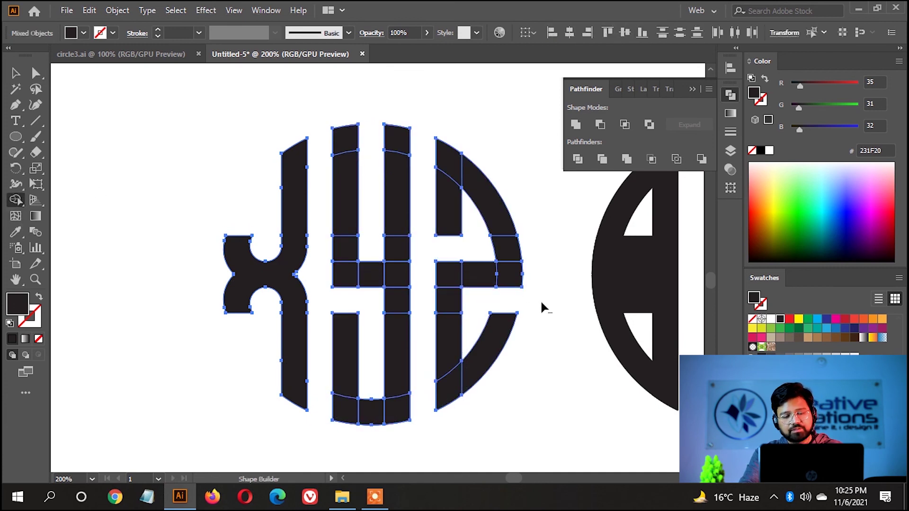
{"action": "scroll", "coordinate": [541, 304], "scroll_direction": "down", "scroll_amount": 3, "text": "alt"}
{"action": "scroll", "coordinate": [507, 282], "scroll_direction": "down", "scroll_amount": 2, "text": "alt"}
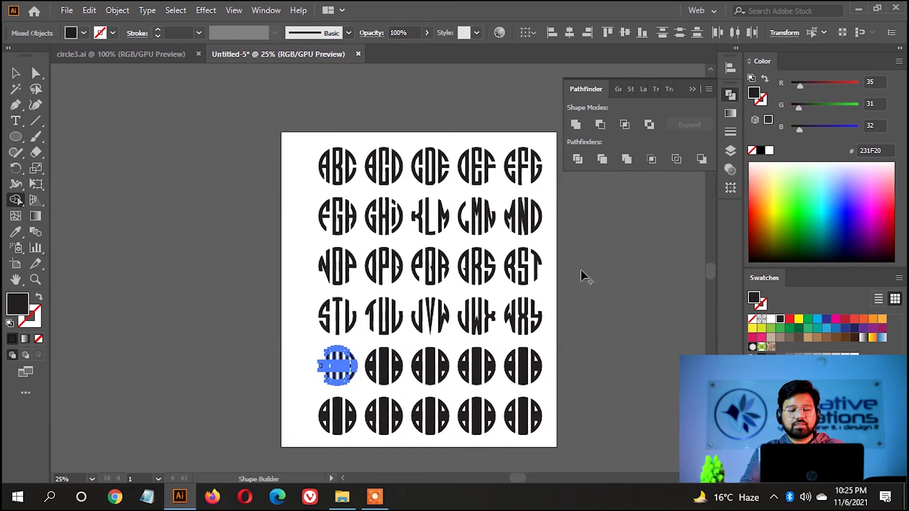
{"action": "key", "text": "v"}
{"action": "key", "text": "ctrl+shift+a"}
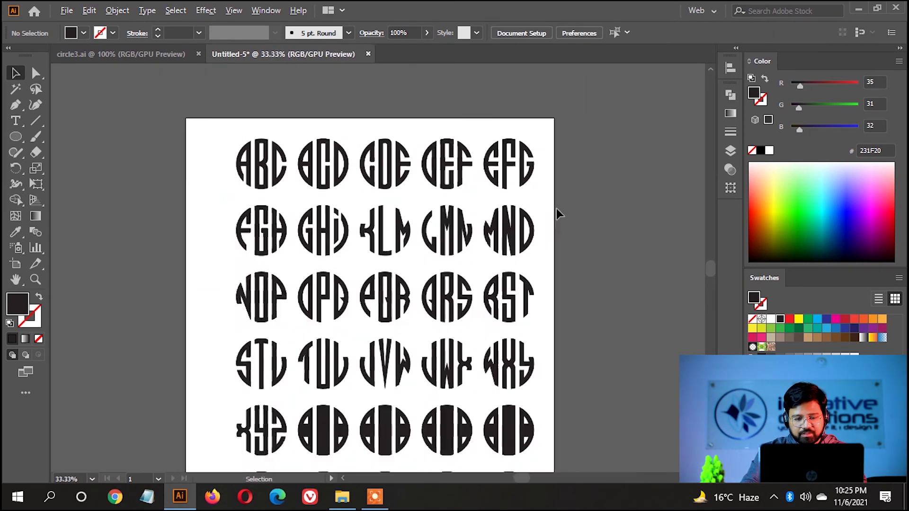